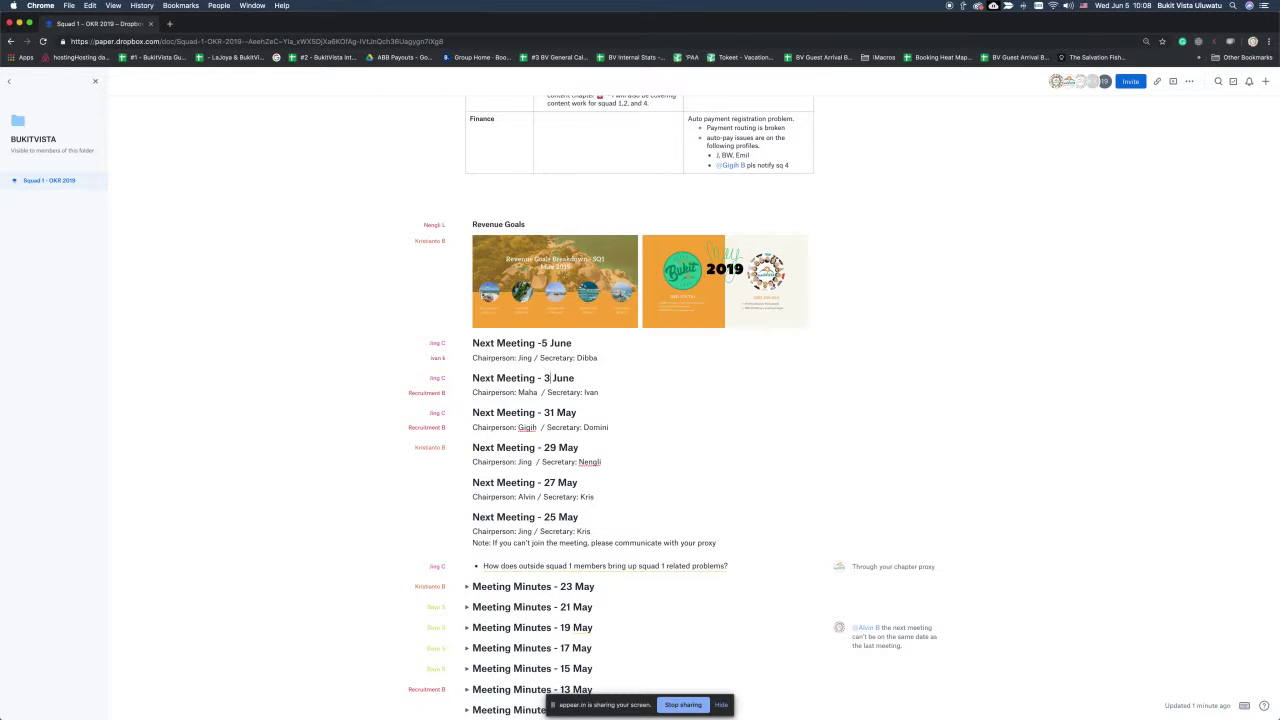
Step: Open the OKR Trello board link in a new tab and open the card about acquainting Community Management with four new partners
{"action": "scroll", "coordinate": [657, 385], "scroll_direction": "up", "scroll_amount": 20}
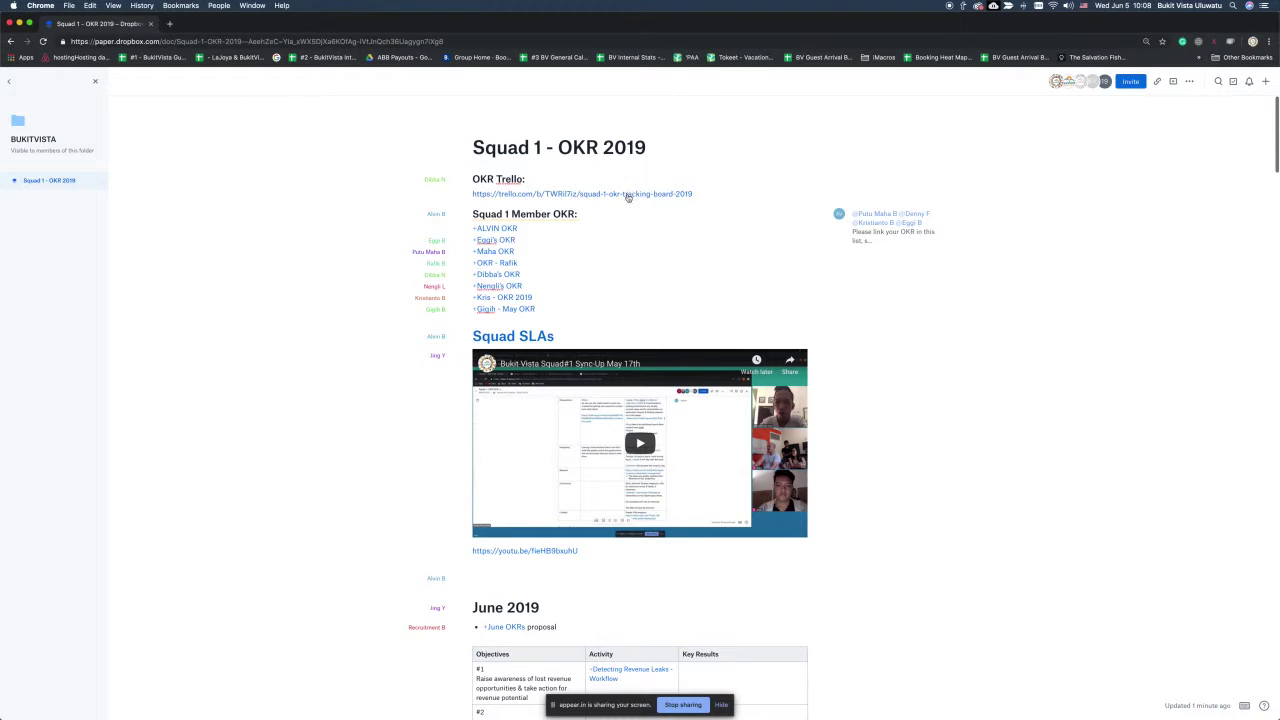
{"action": "right_click", "coordinate": [637, 196]}
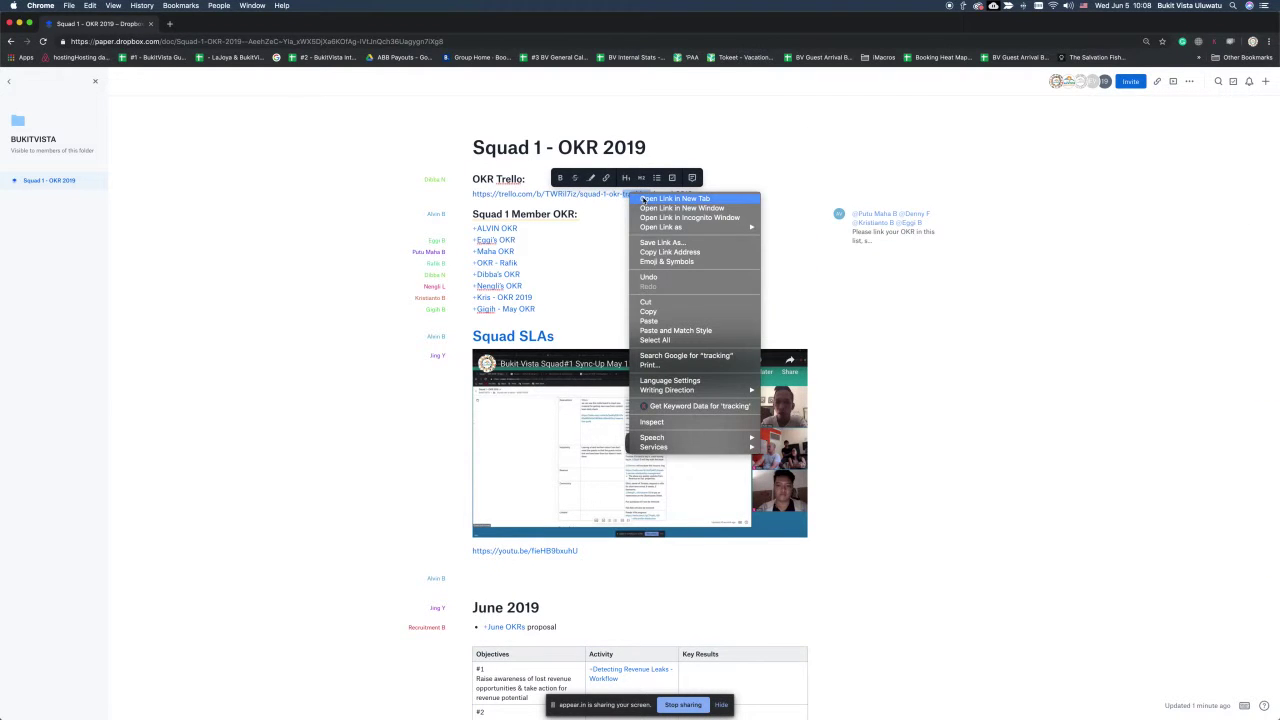
{"action": "left_click", "coordinate": [645, 198]}
{"action": "left_click", "coordinate": [206, 27]}
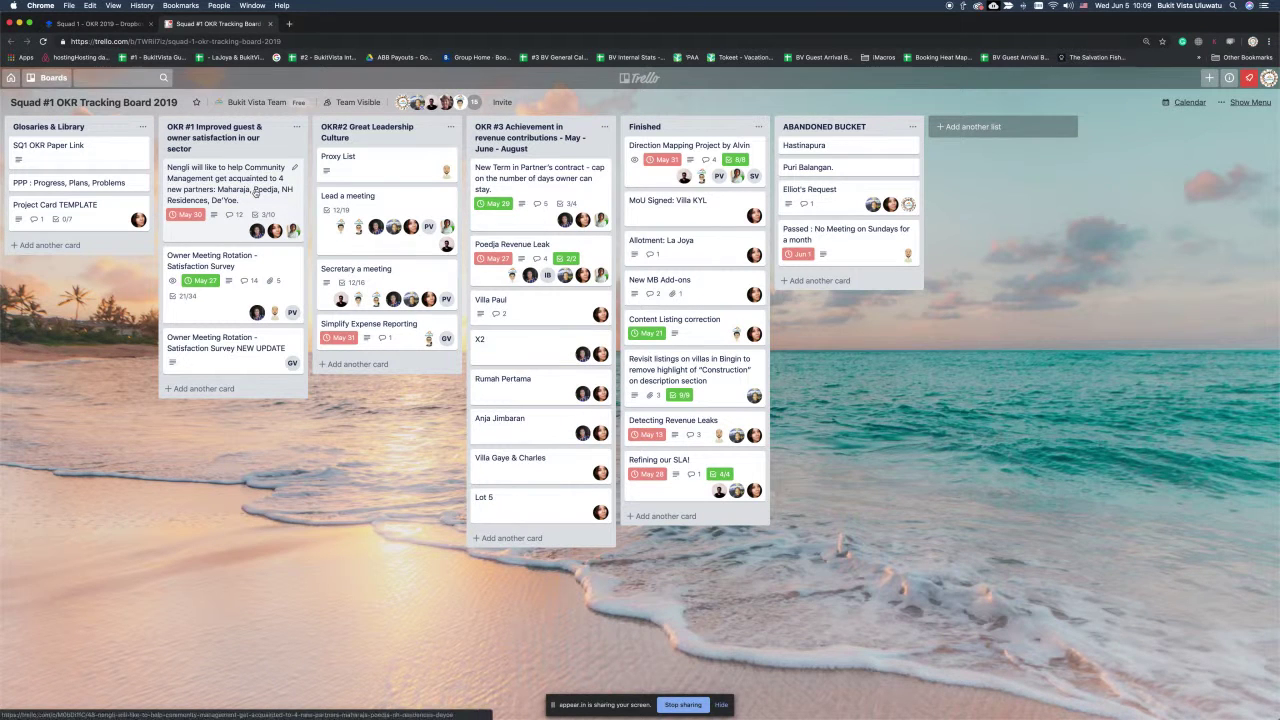
{"action": "left_click", "coordinate": [256, 192]}
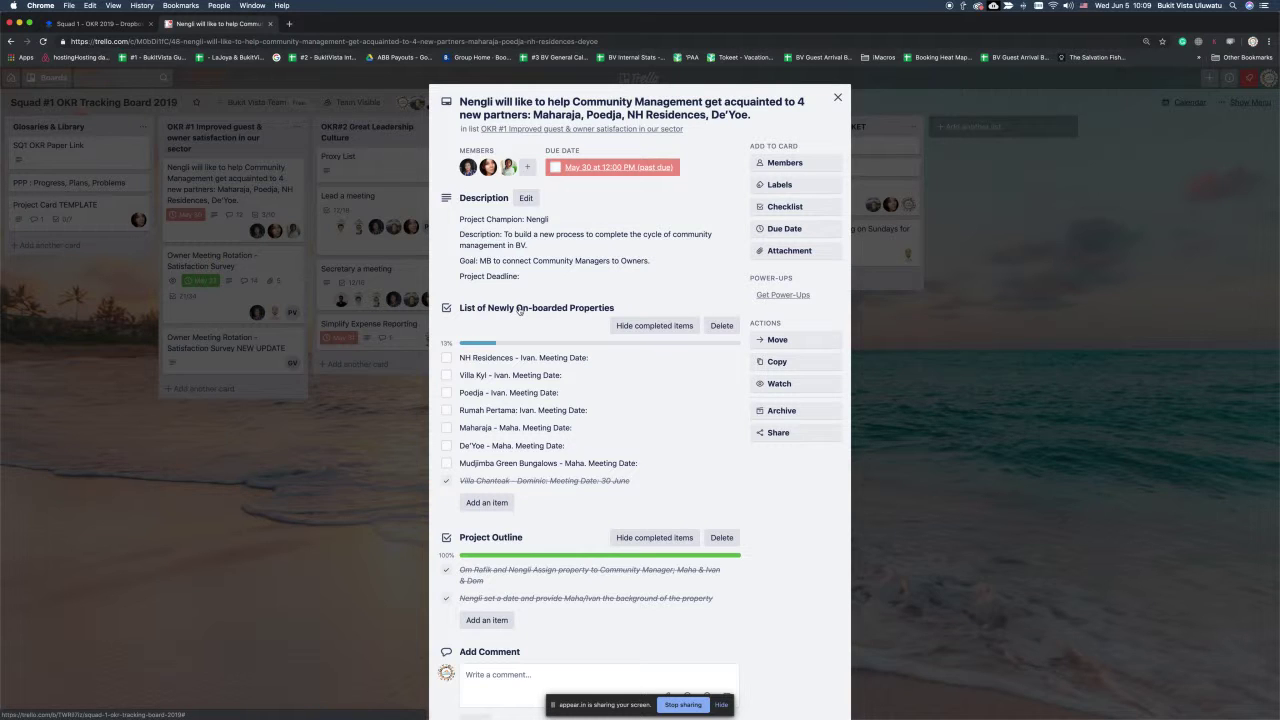
Step: Add "June 5th" after the meeting date label of the Mudjimba Green Bungalows checklist item
{"action": "left_click", "coordinate": [585, 380]}
{"action": "left_click", "coordinate": [583, 459]}
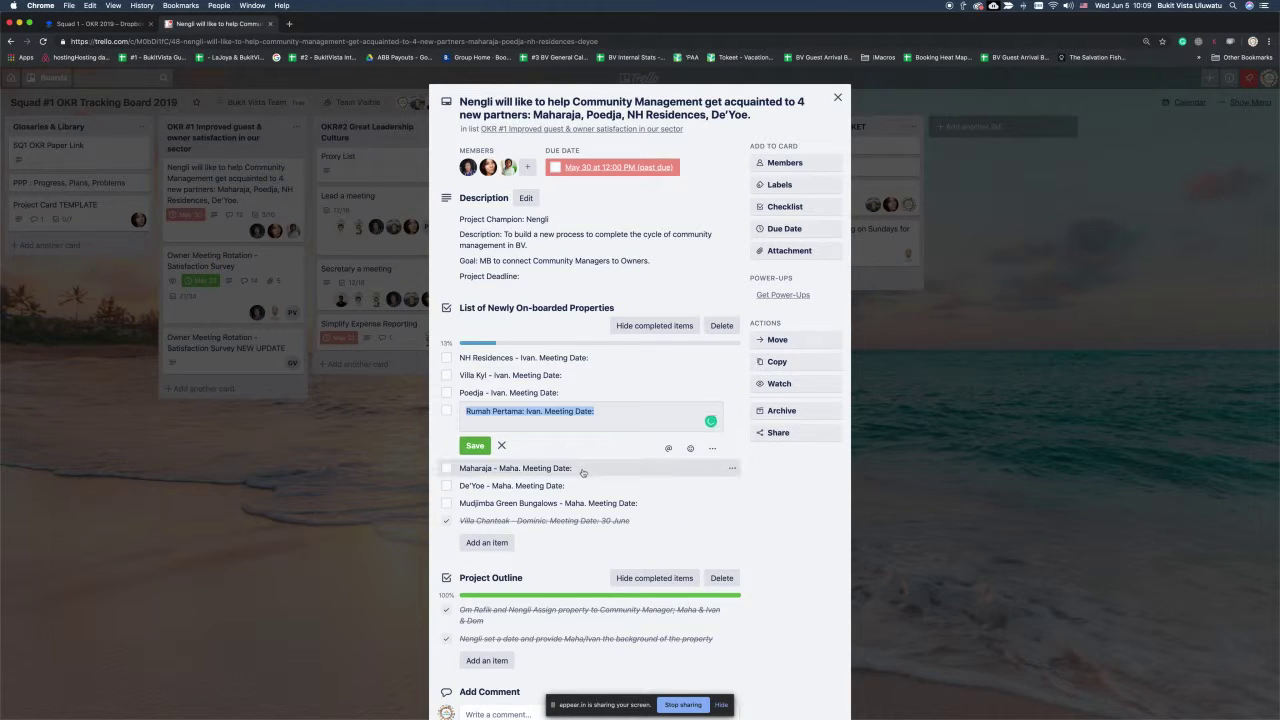
{"action": "left_click", "coordinate": [588, 508]}
{"action": "left_click", "coordinate": [652, 466]}
{"action": "type", "text": "June 5yh"}
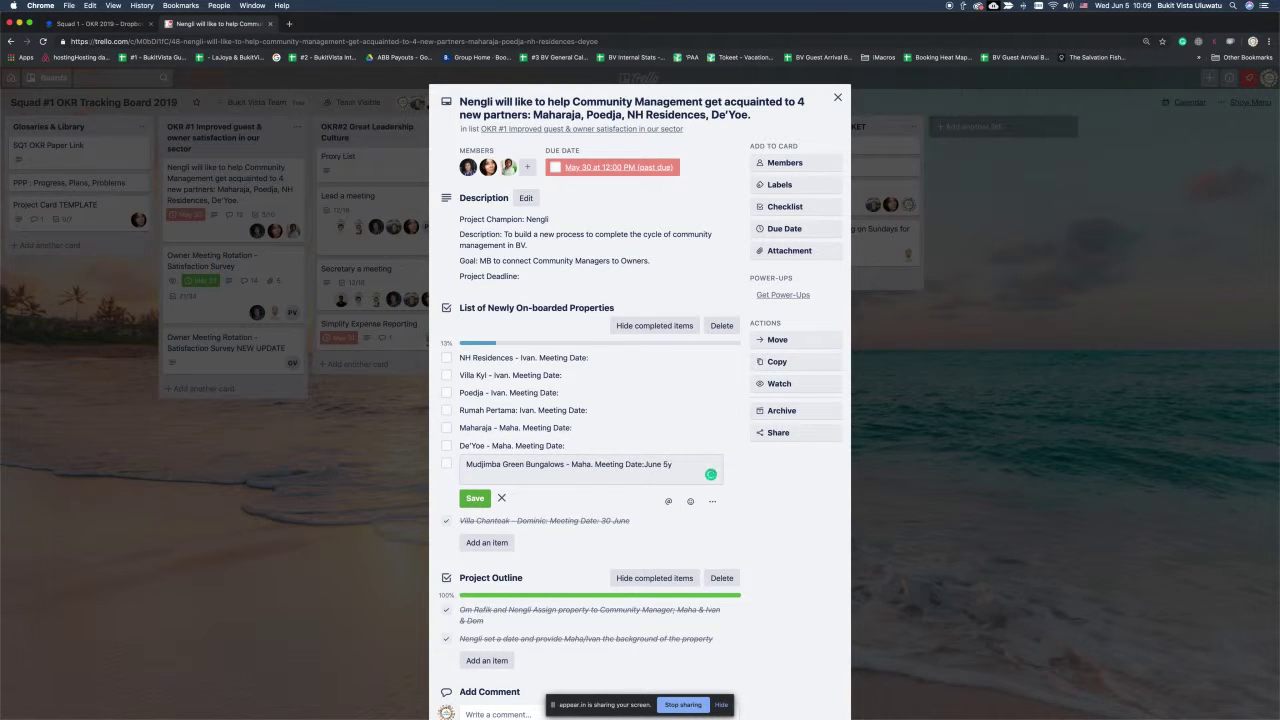
{"action": "key", "text": "BackSpace"}
{"action": "key", "text": "BackSpace"}
{"action": "type", "text": "th"}
Step: Review the meeting date entries of the Maharaja, Rumah Pertama, Poedja, Villa Kyl and NH Residences checklist items
{"action": "left_click", "coordinate": [662, 428]}
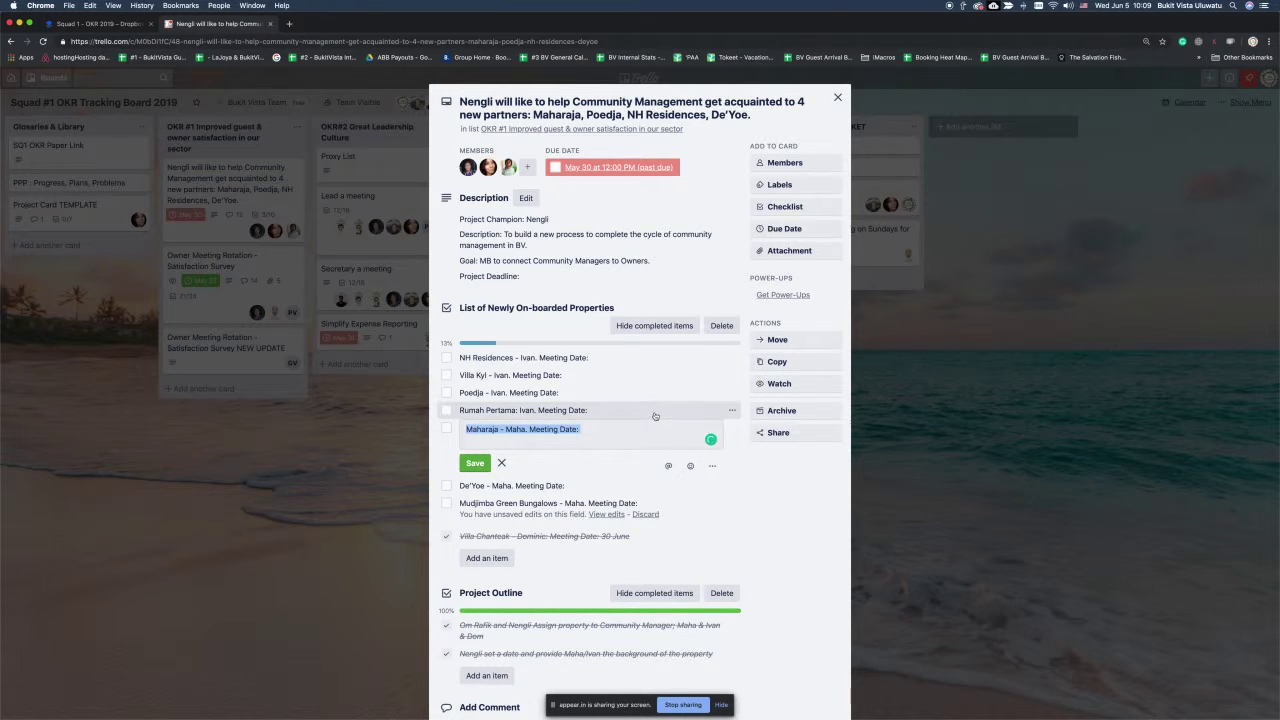
{"action": "left_click", "coordinate": [655, 416]}
{"action": "left_click", "coordinate": [654, 412]}
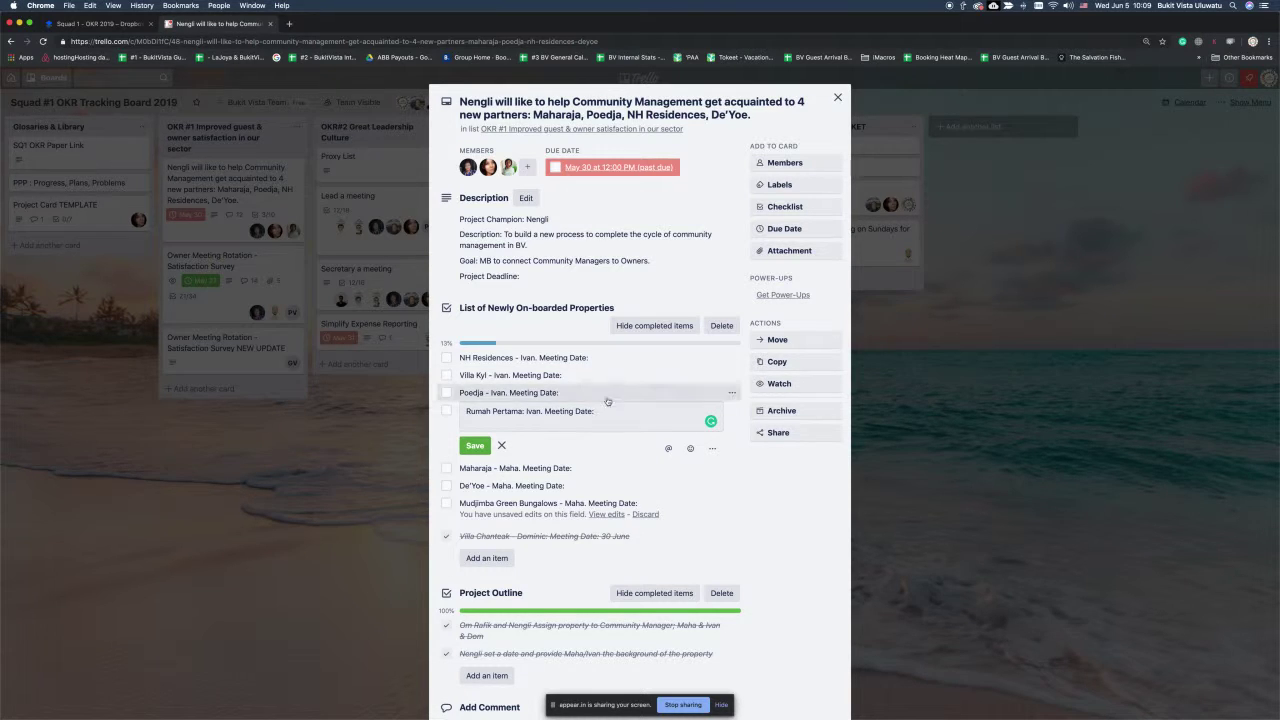
{"action": "left_click", "coordinate": [611, 397]}
{"action": "left_click", "coordinate": [611, 397]}
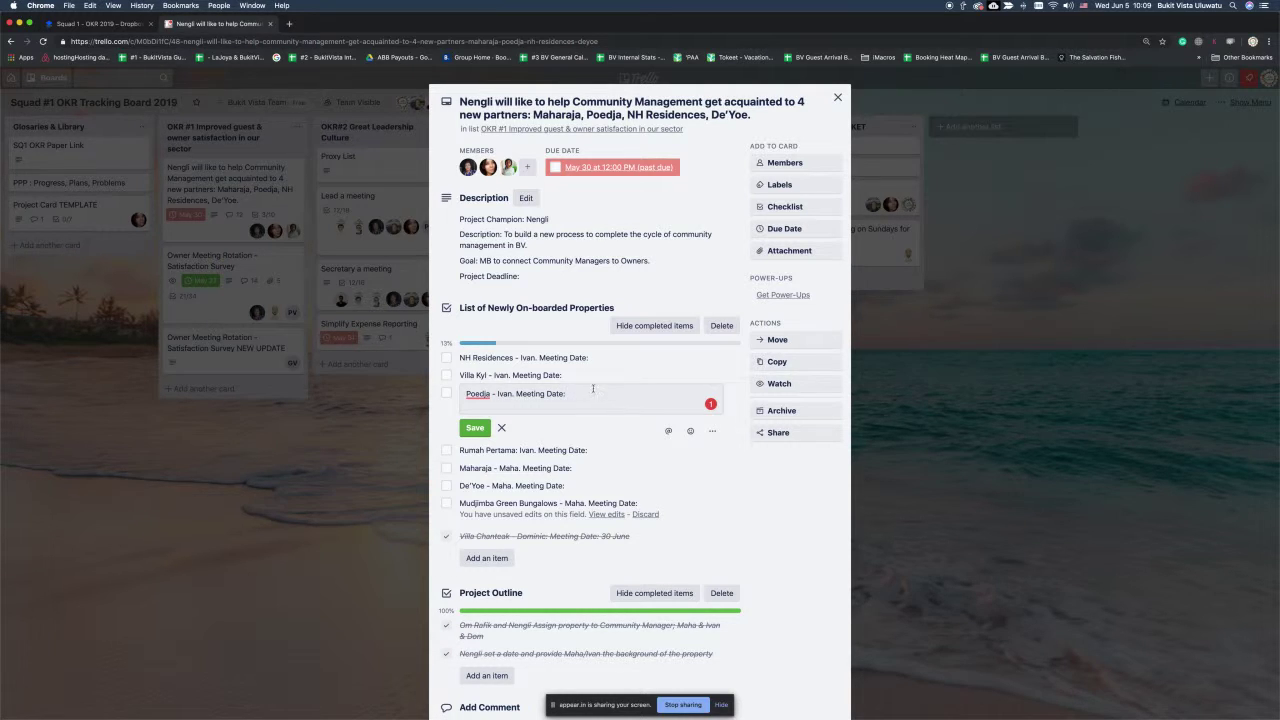
{"action": "left_click", "coordinate": [592, 376]}
{"action": "left_click", "coordinate": [592, 376]}
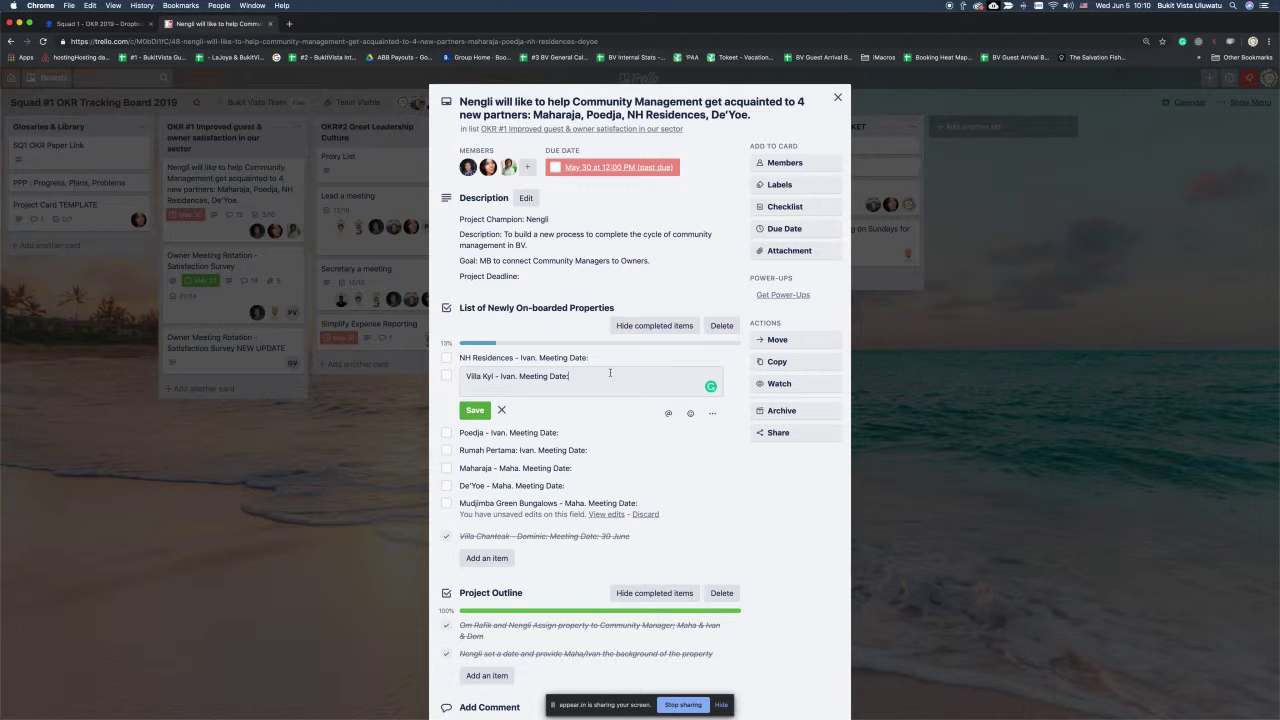
{"action": "left_click", "coordinate": [615, 358]}
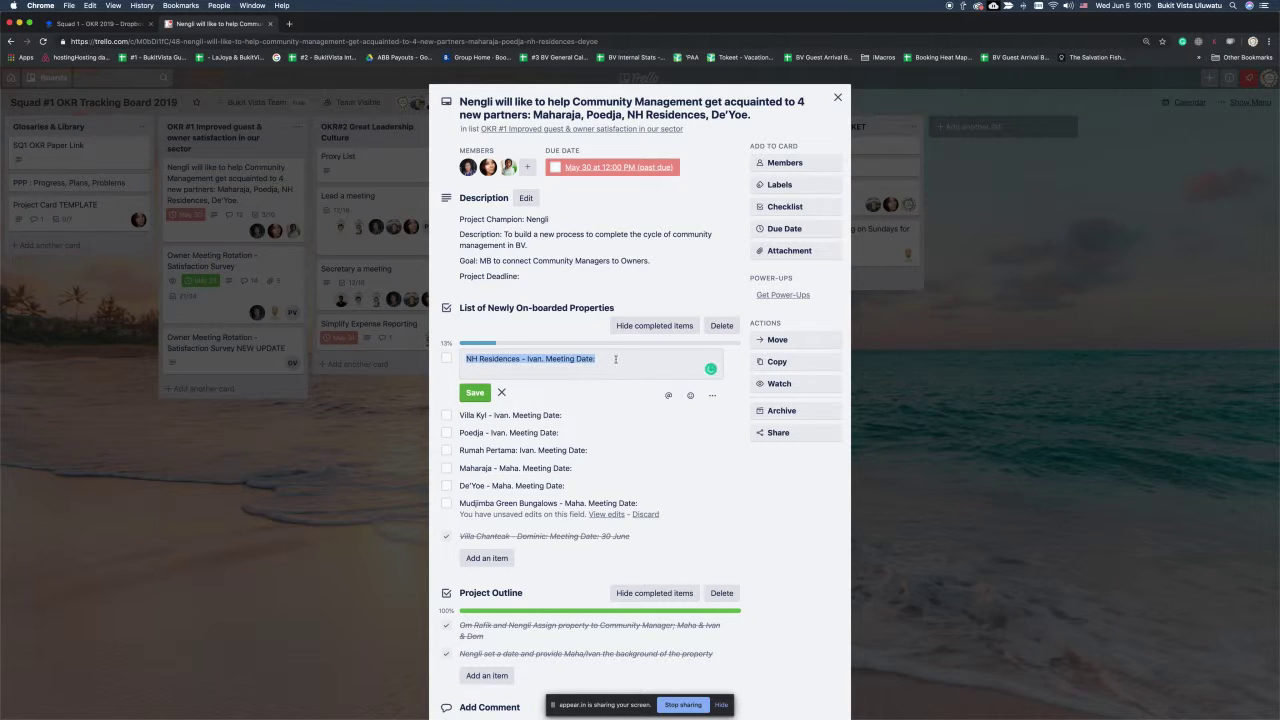
{"action": "left_click", "coordinate": [617, 359]}
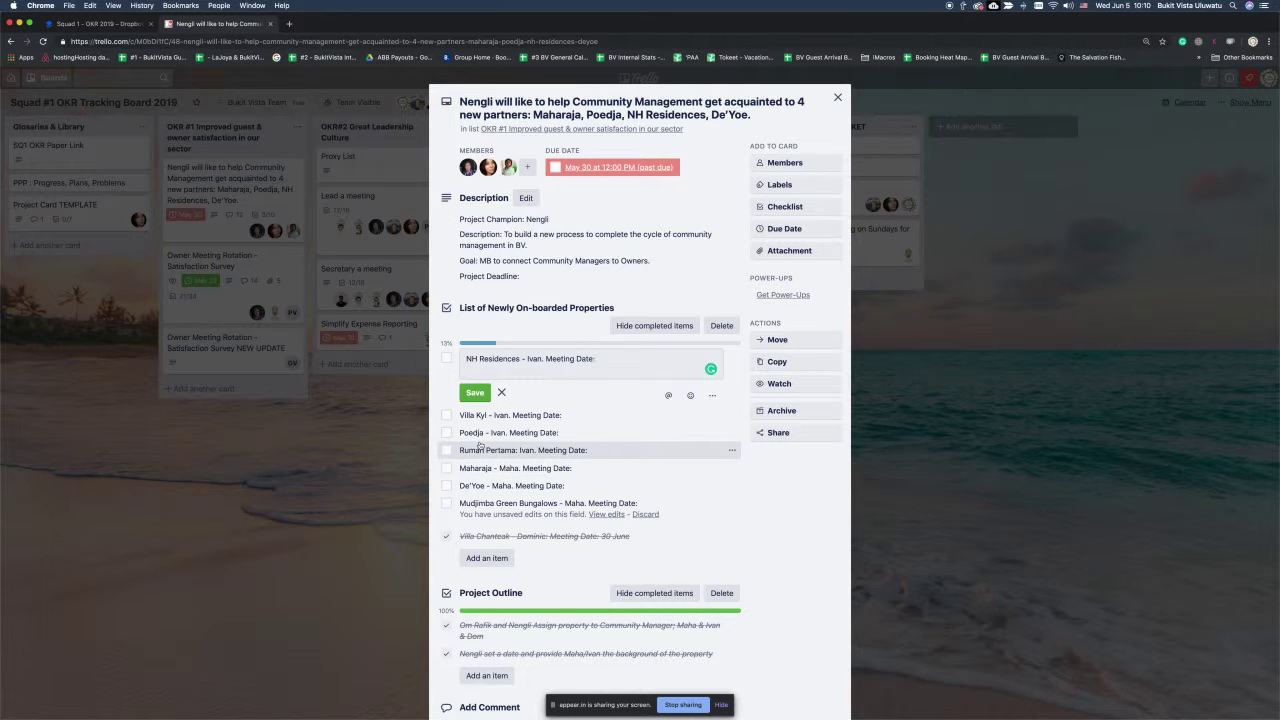
Step: Add "DONE" after the meeting date label of the Villa Kyl checklist item
{"action": "left_click", "coordinate": [586, 414]}
{"action": "left_click", "coordinate": [586, 381]}
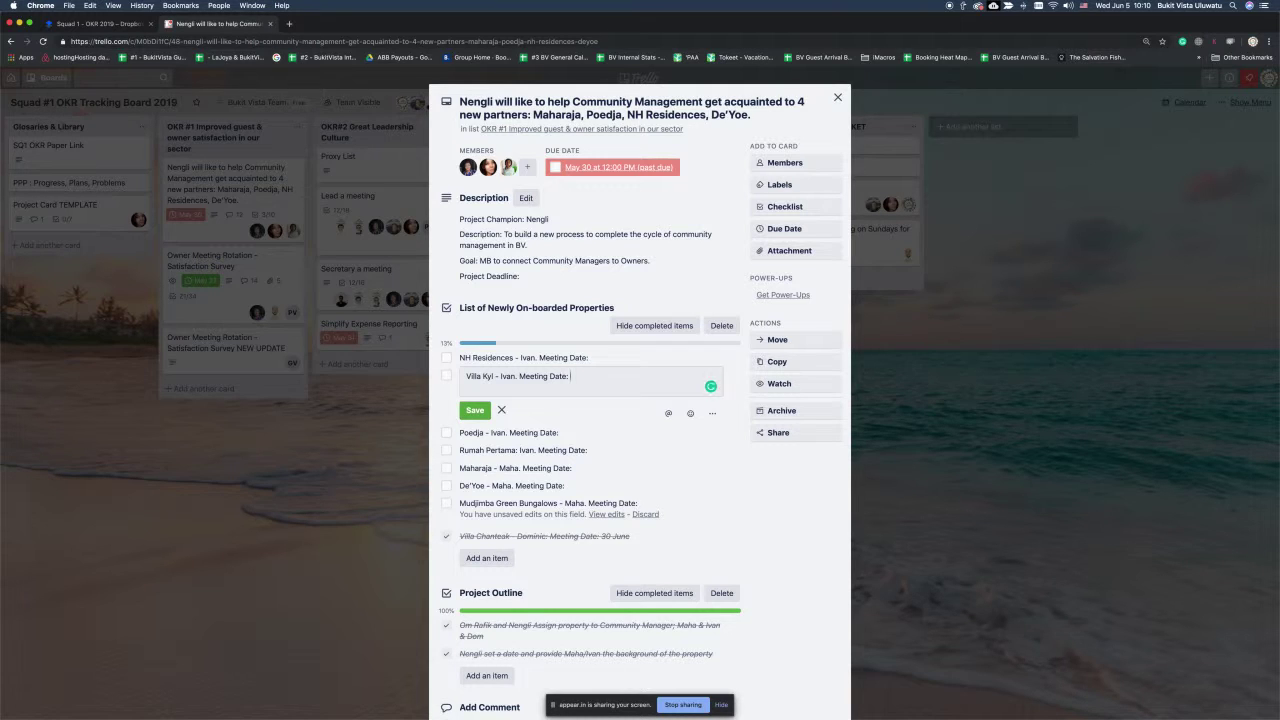
{"action": "type", "text": "FONE"}
{"action": "key", "text": "BackSpace"}
{"action": "key", "text": "BackSpace"}
{"action": "key", "text": "BackSpace"}
{"action": "type", "text": "DONE"}
{"action": "left_click", "coordinate": [598, 450]}
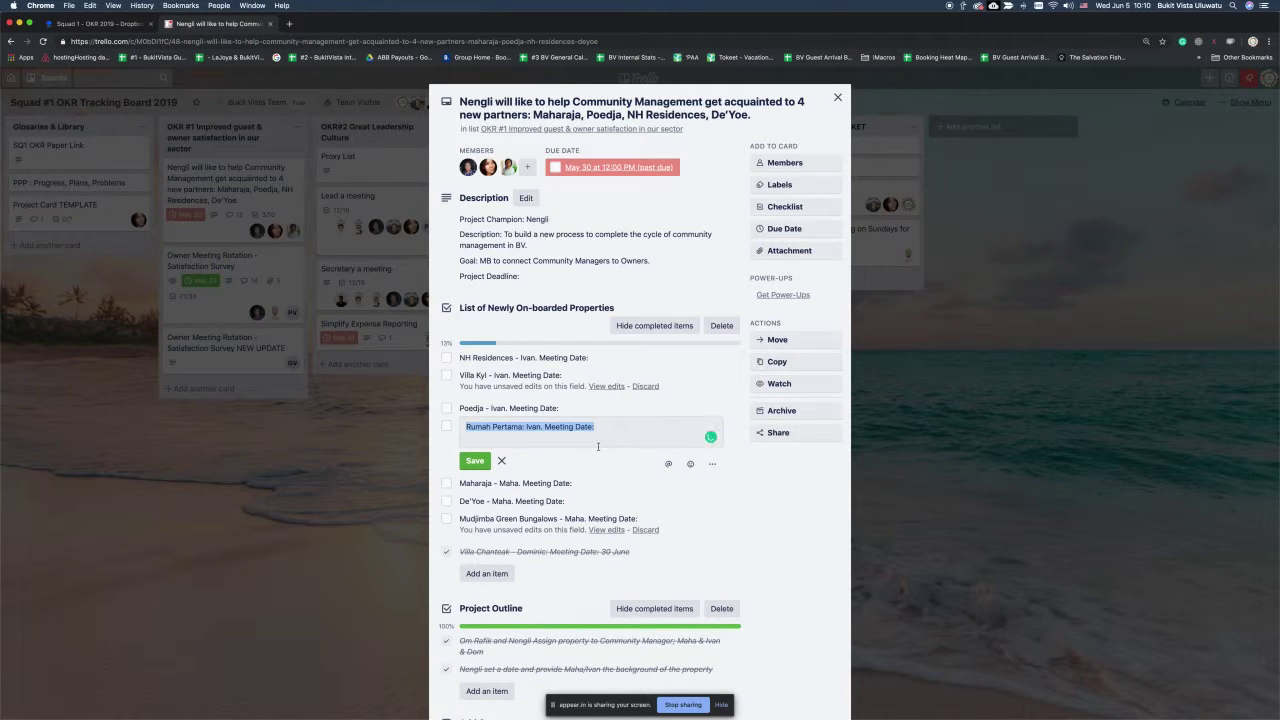
{"action": "left_click", "coordinate": [613, 430]}
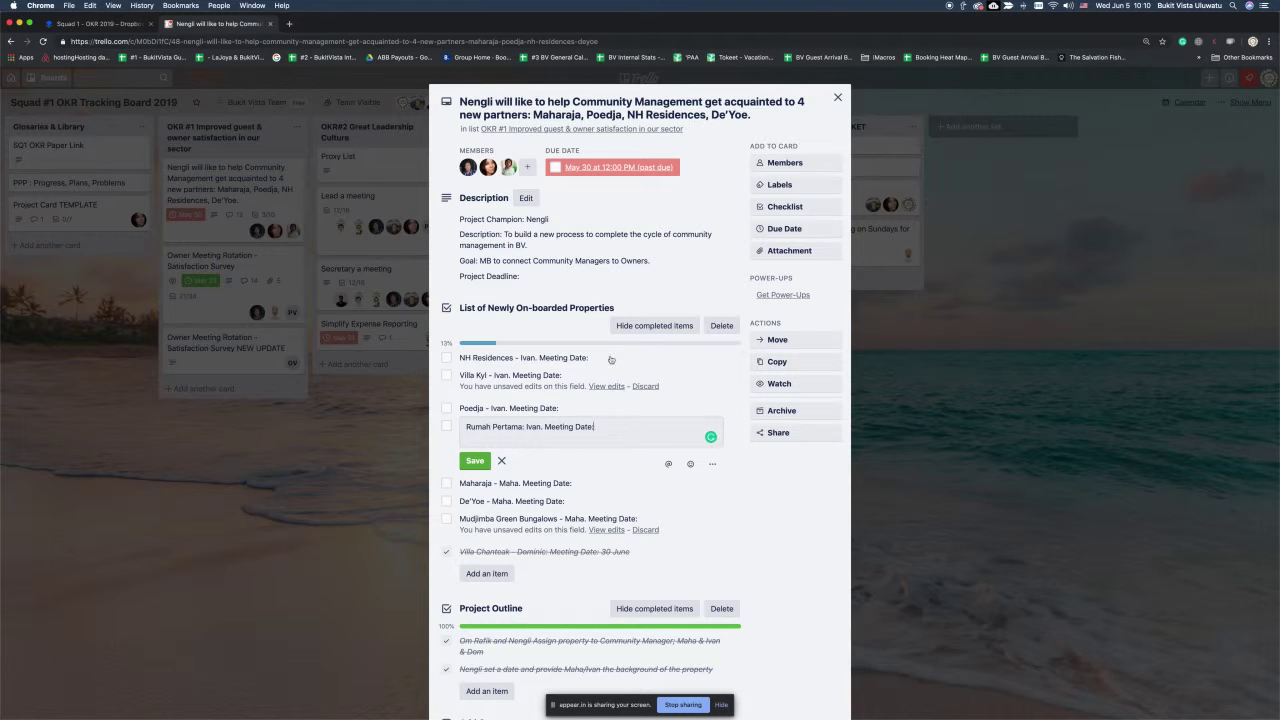
{"action": "left_click", "coordinate": [612, 358]}
{"action": "left_click", "coordinate": [613, 361]}
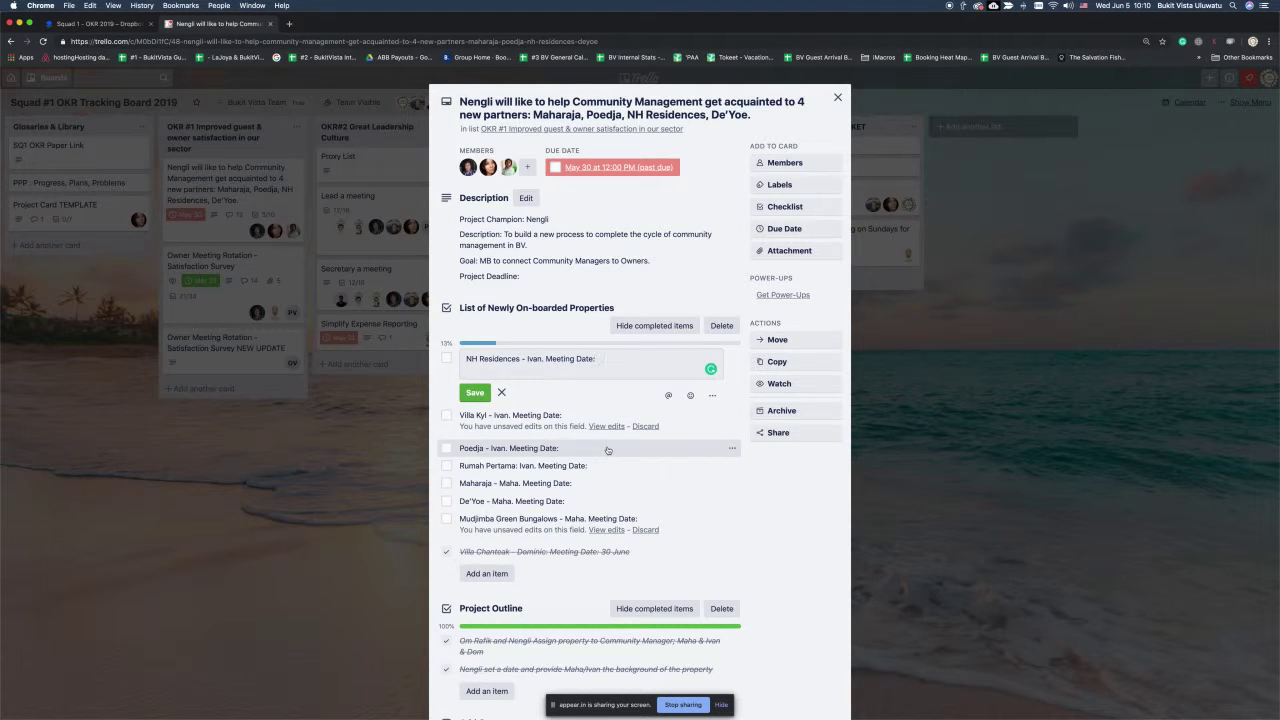
{"action": "key", "text": "Return"}
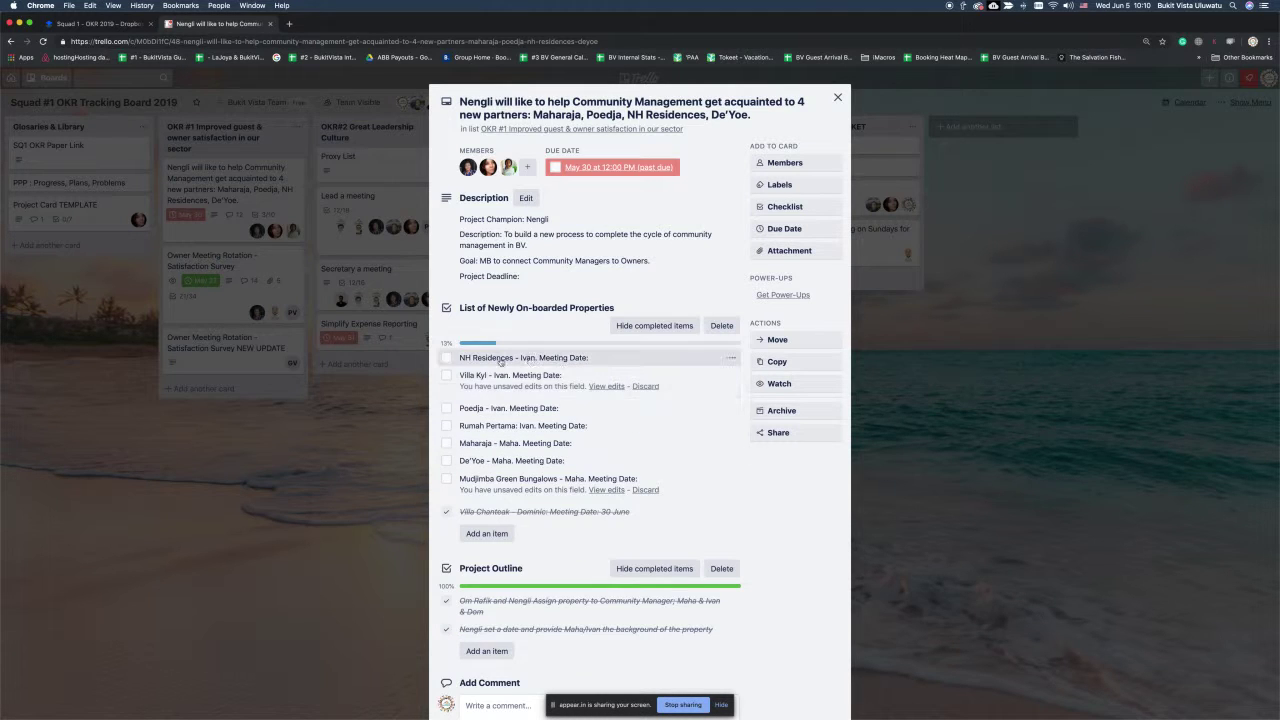
Step: Mark the NH Residences and Villa Kyl checklist items as complete and clear both marks again
{"action": "left_click", "coordinate": [445, 358]}
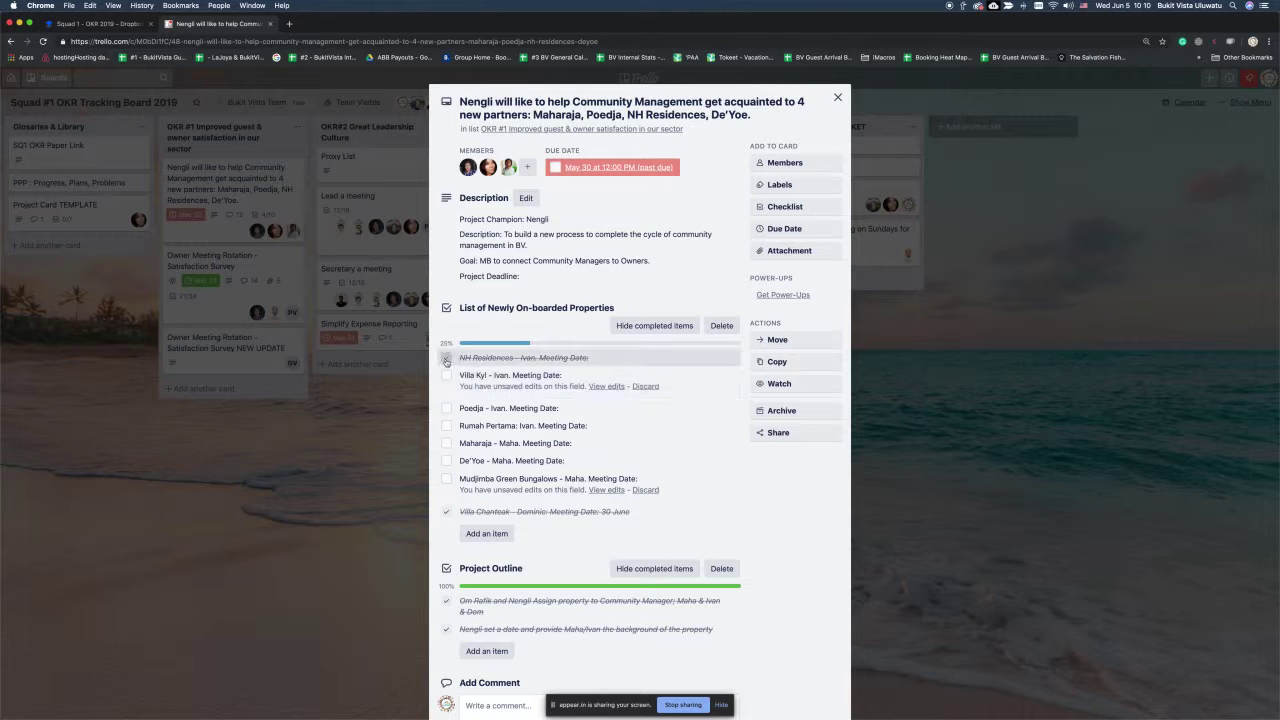
{"action": "left_click", "coordinate": [446, 359]}
{"action": "left_click", "coordinate": [446, 359]}
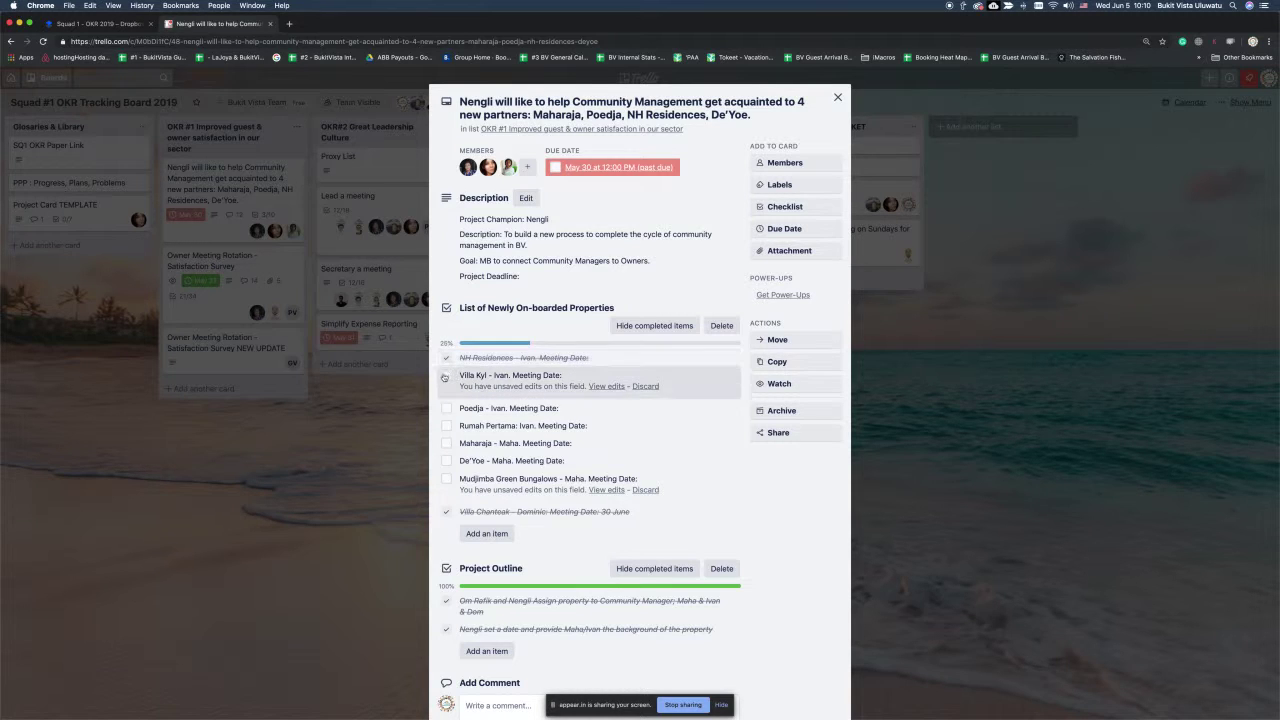
{"action": "left_click", "coordinate": [446, 380]}
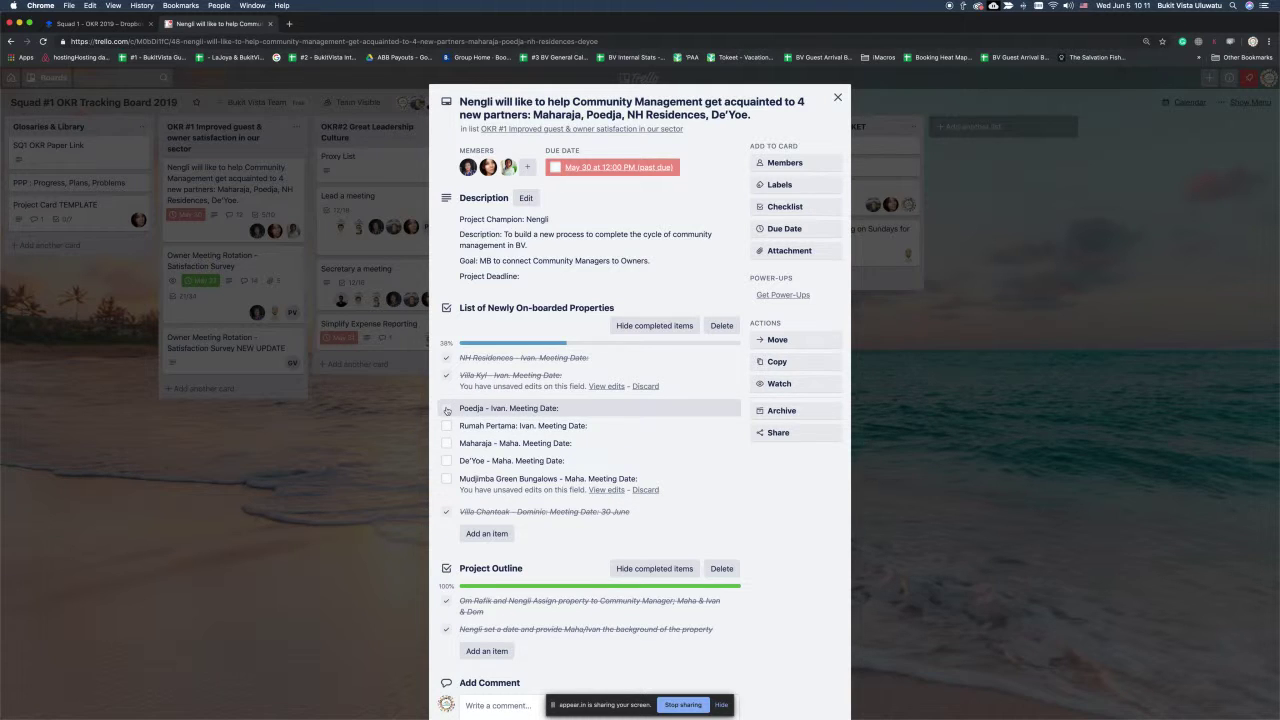
{"action": "left_click", "coordinate": [446, 409]}
{"action": "left_click", "coordinate": [446, 409]}
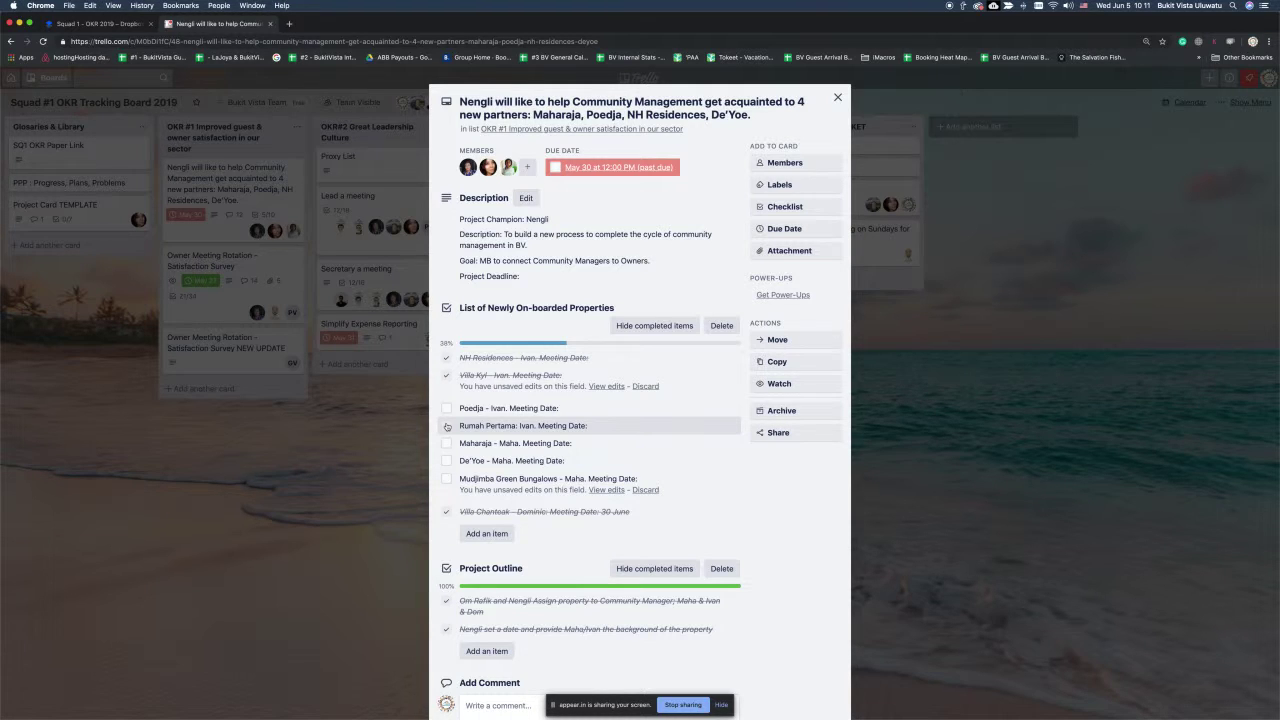
{"action": "left_click", "coordinate": [446, 358]}
{"action": "left_click", "coordinate": [446, 375]}
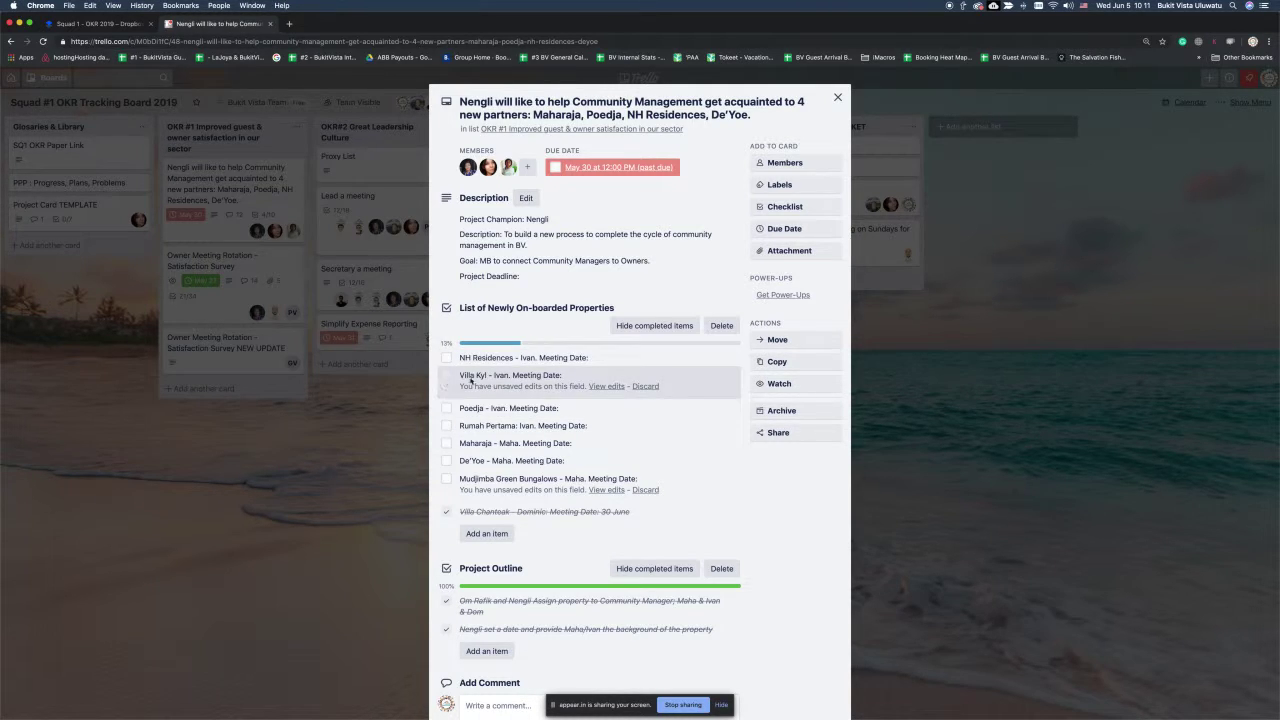
Step: Insert "(Done with the property visit)" at the start of the NH Residences checklist item
{"action": "left_click", "coordinate": [605, 360]}
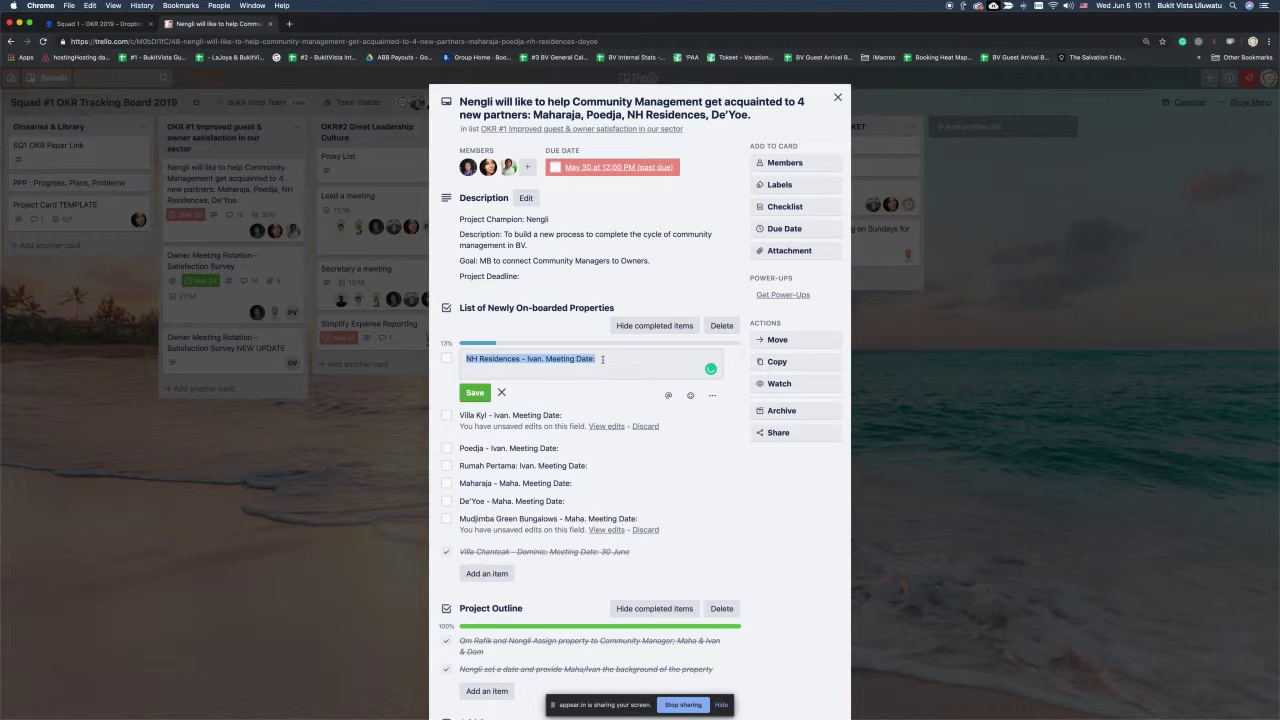
{"action": "left_click", "coordinate": [607, 358]}
{"action": "key", "text": "Return"}
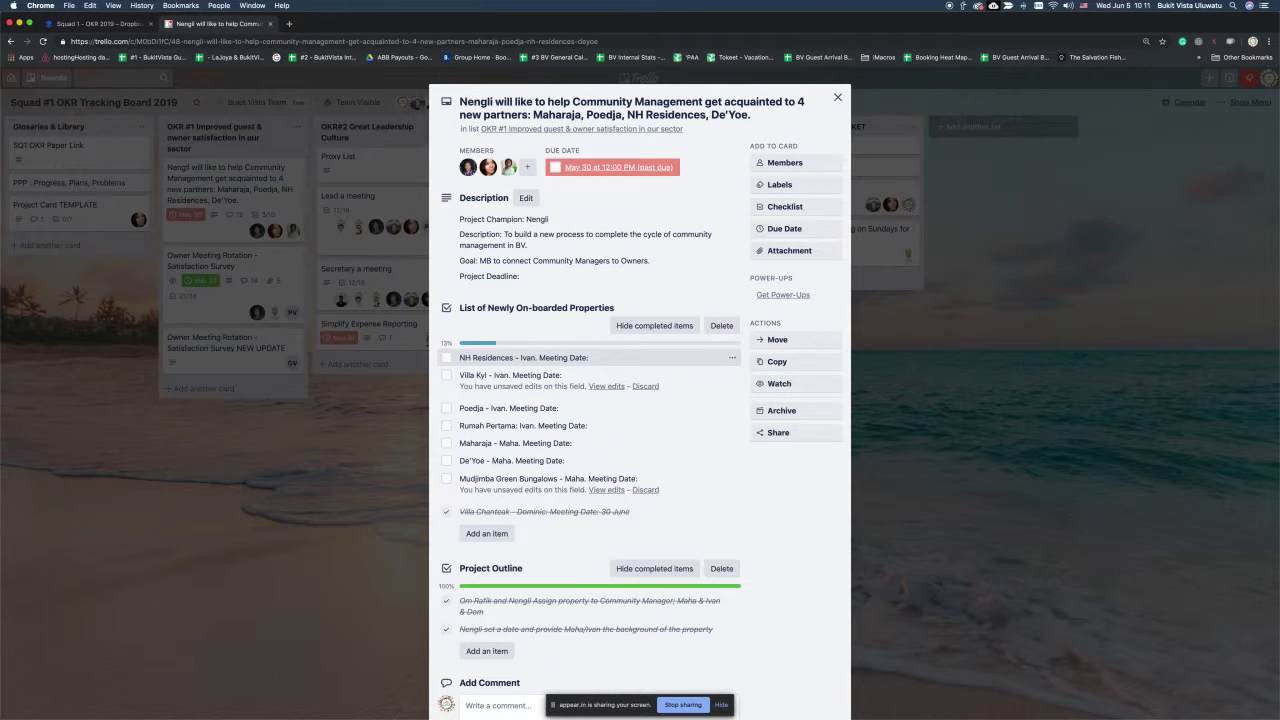
{"action": "left_click", "coordinate": [612, 358]}
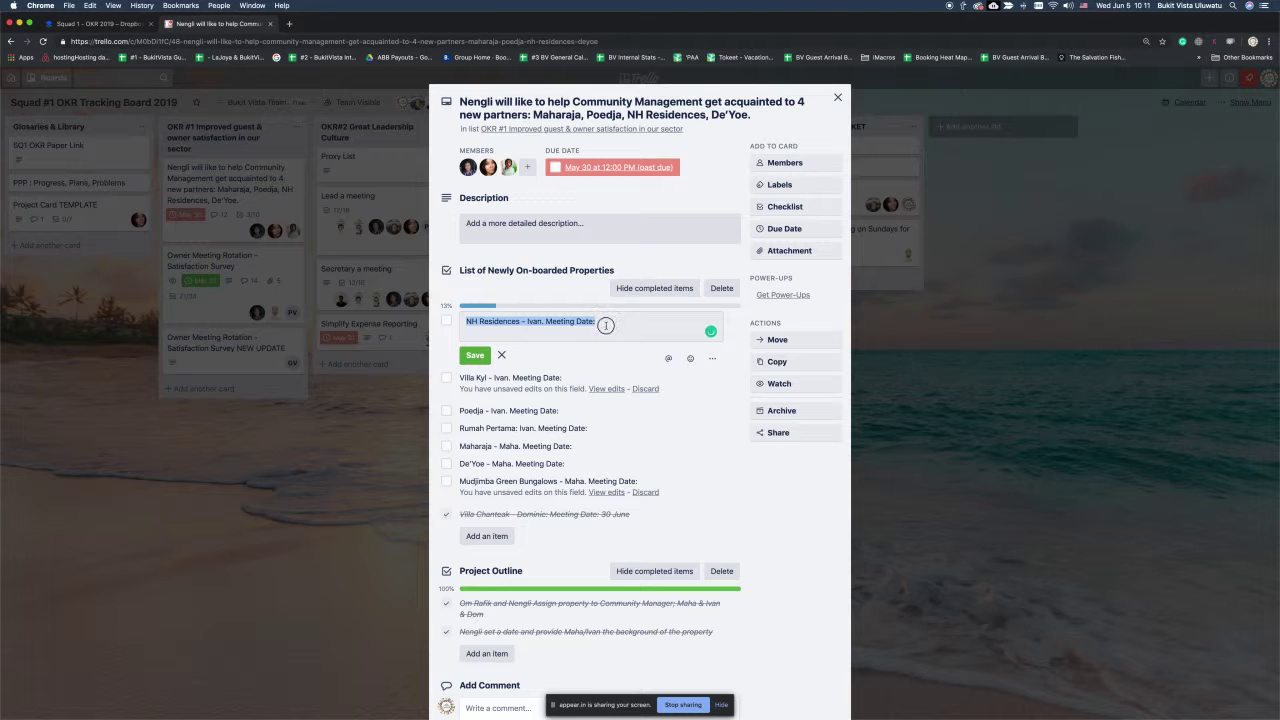
{"action": "left_click", "coordinate": [605, 325]}
{"action": "left_click", "coordinate": [540, 225]}
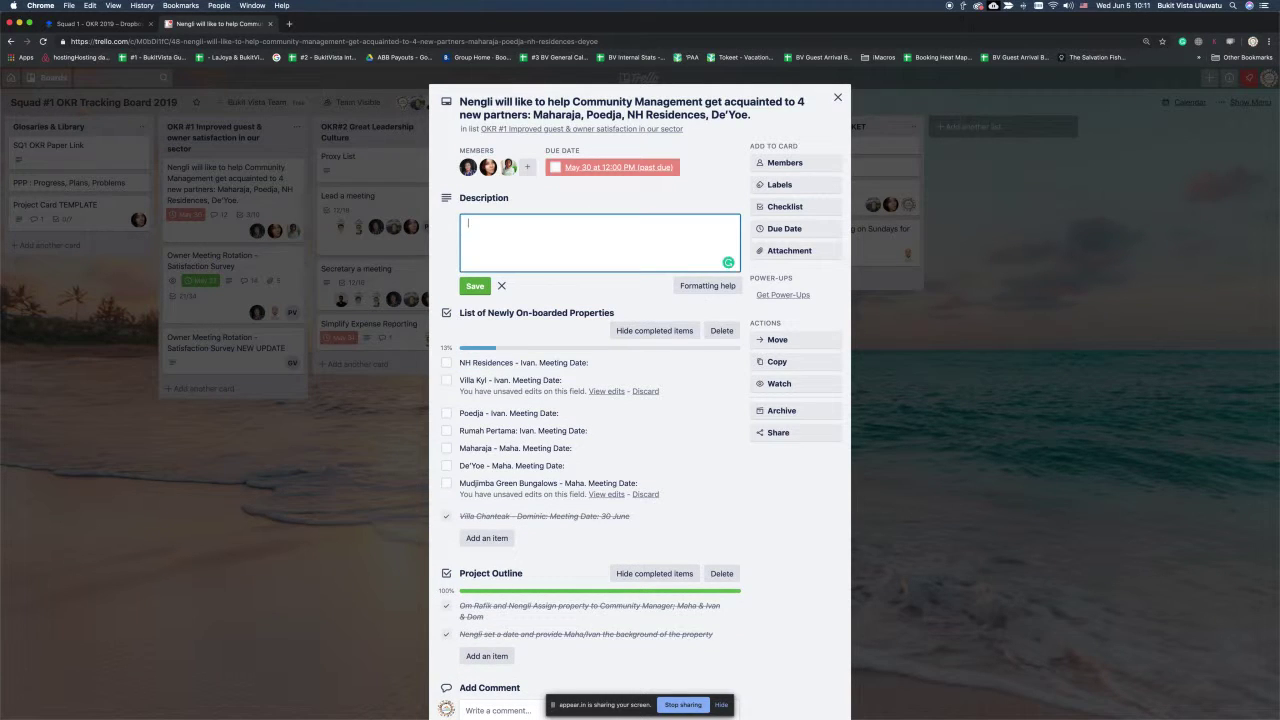
{"action": "left_click", "coordinate": [612, 362]}
{"action": "left_click", "coordinate": [623, 331]}
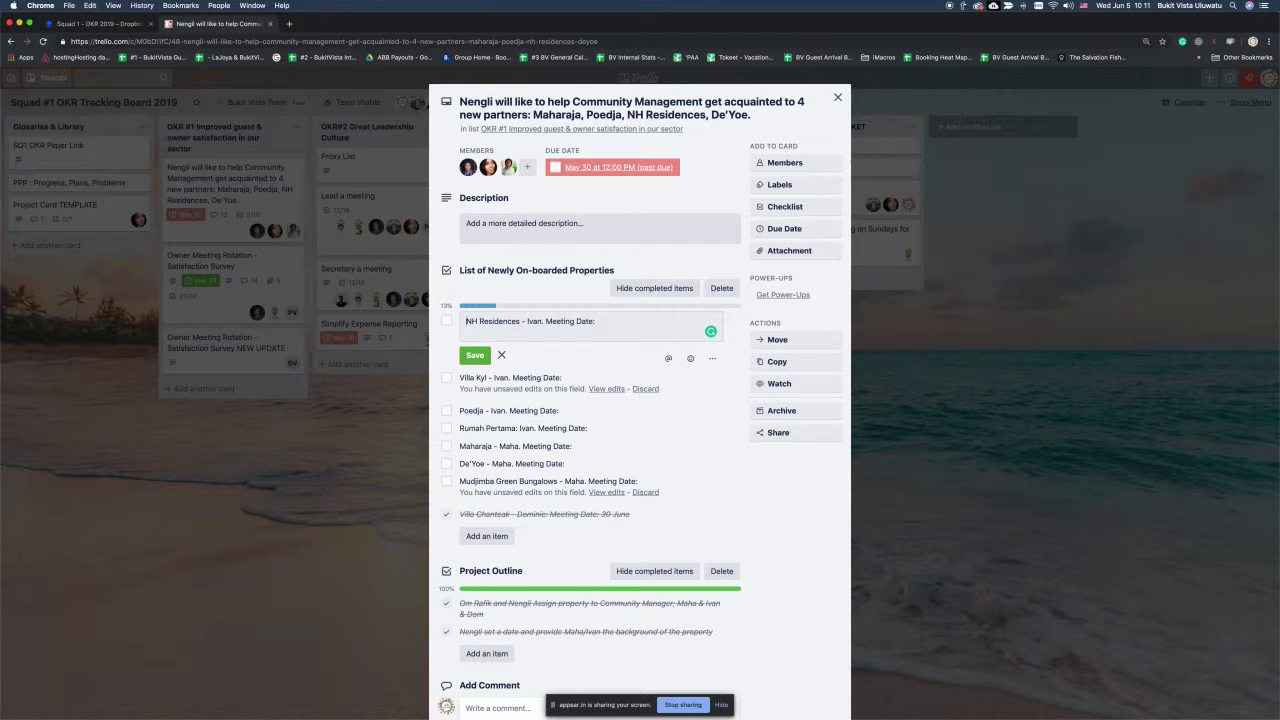
{"action": "type", "text": "(Done with the property visit)"}
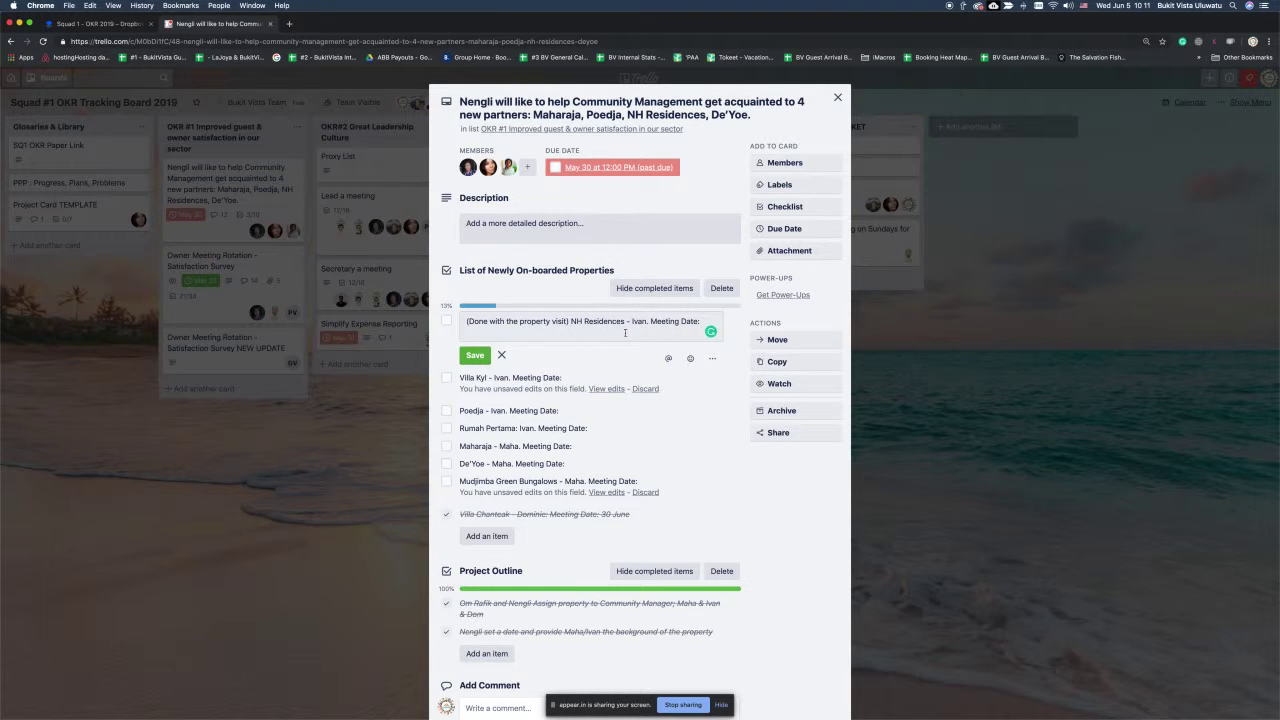
Step: Copy the "(Done with the property visit)" prefix and save the edited NH Residences checklist item
{"action": "left_click_drag", "start_coordinate": [570, 321], "coordinate": [460, 324]}
{"action": "key", "text": "super+c"}
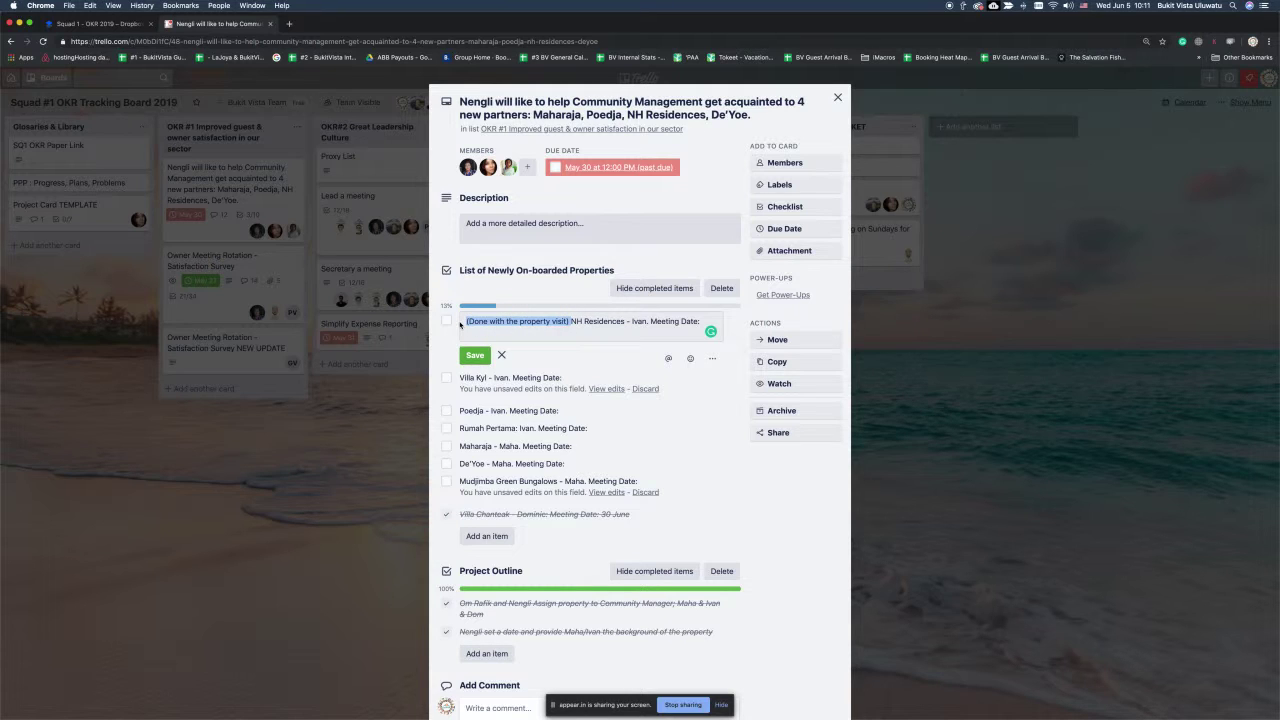
{"action": "left_click", "coordinate": [475, 380]}
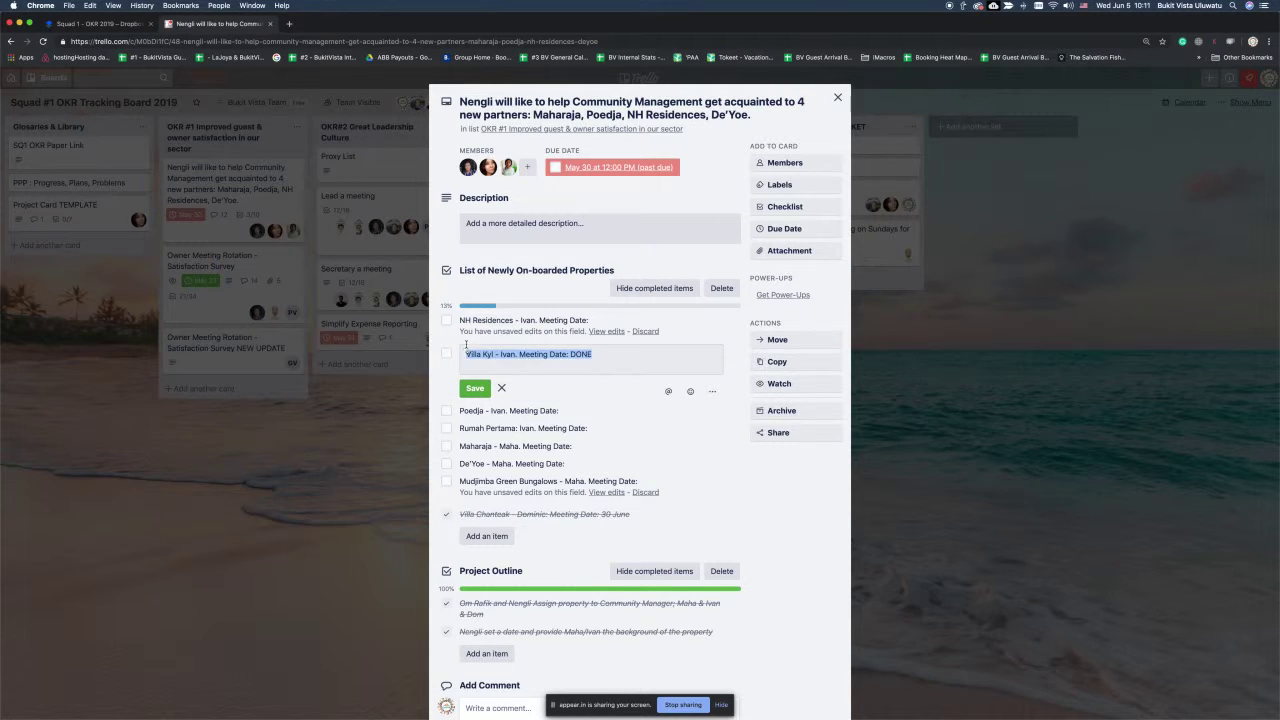
{"action": "left_click", "coordinate": [500, 320]}
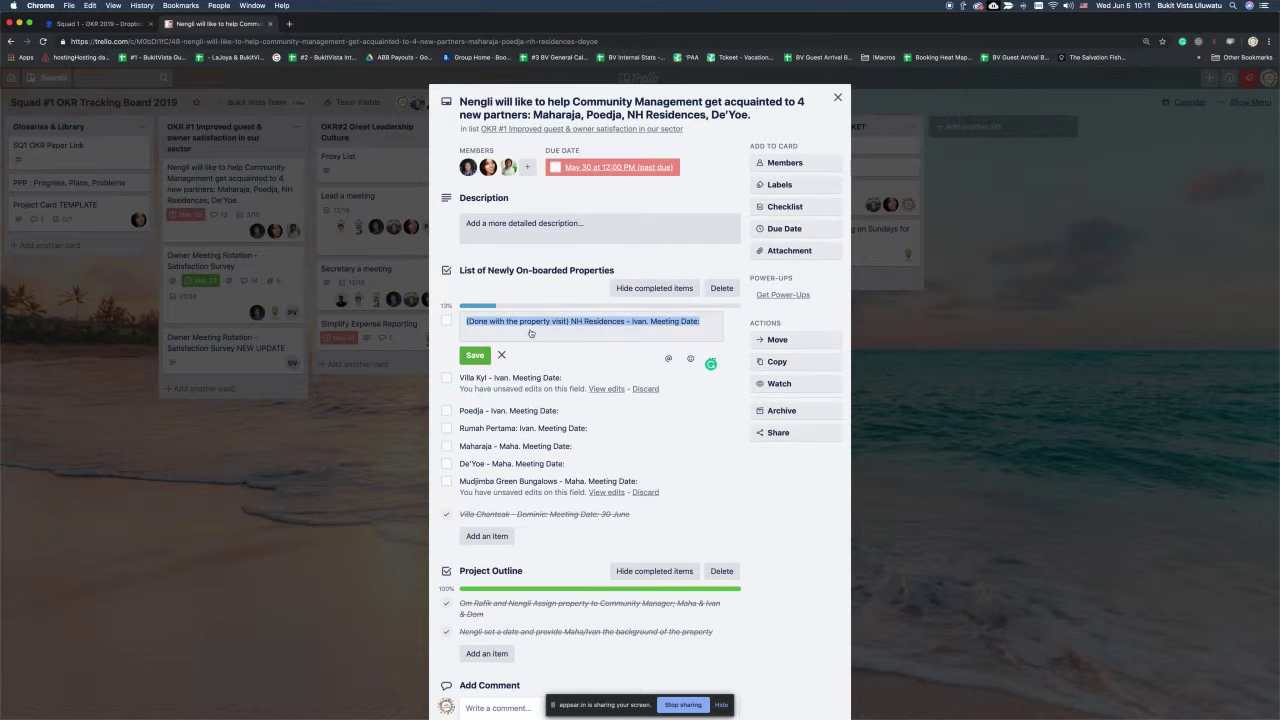
{"action": "left_click", "coordinate": [501, 354]}
Step: Paste the copied "(Done with the property visit)" prefix before the Villa Kyl checklist item and save it
{"action": "left_click", "coordinate": [467, 338]}
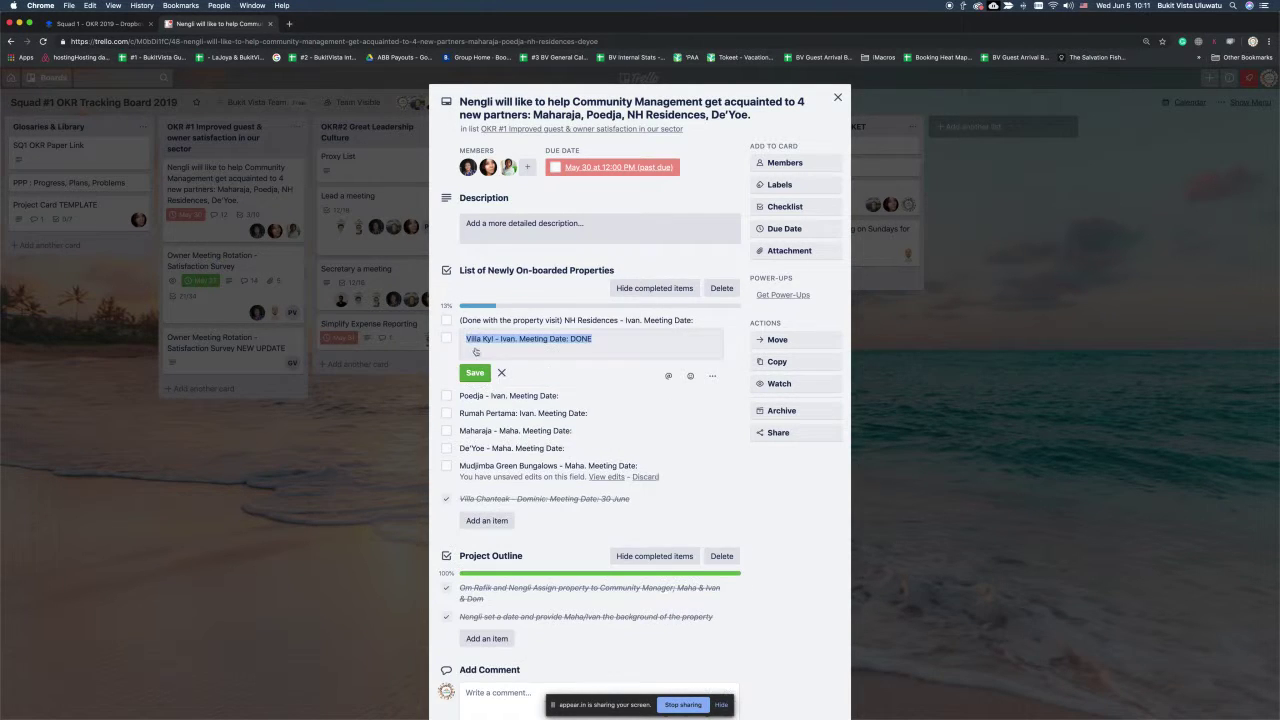
{"action": "left_click", "coordinate": [466, 338]}
{"action": "key", "text": "super+v"}
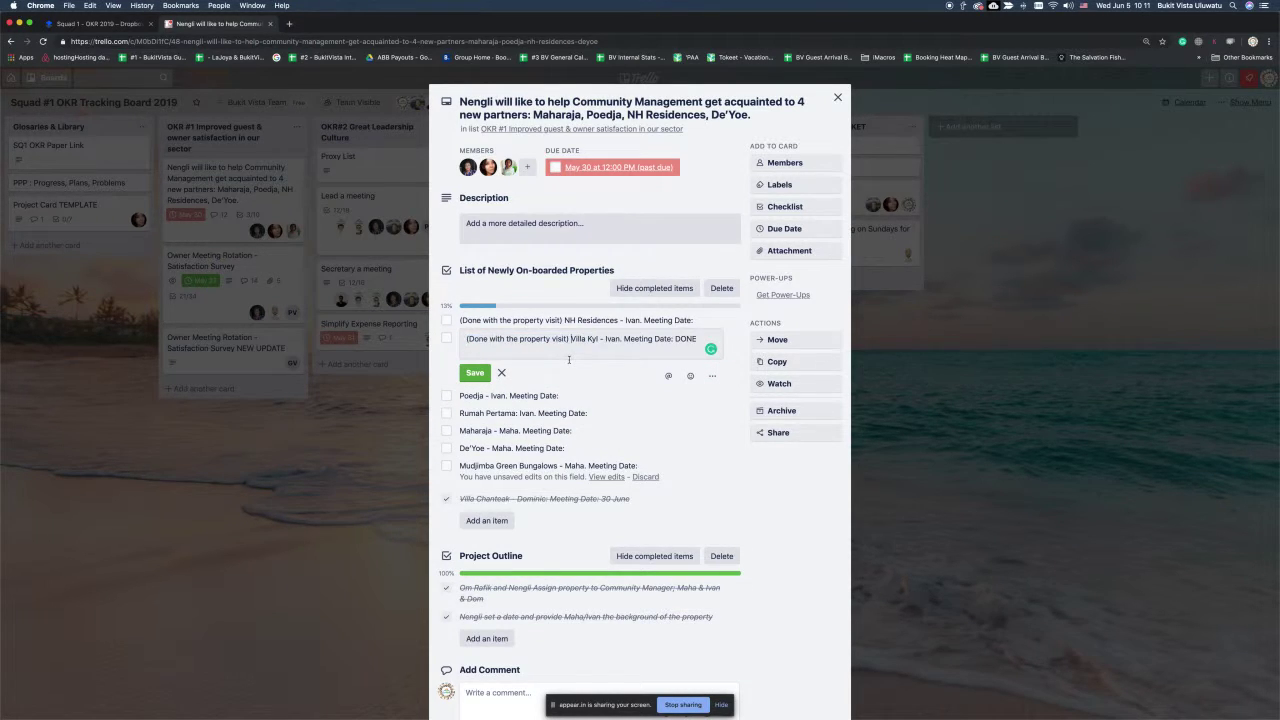
{"action": "left_click", "coordinate": [467, 372]}
Step: Paste the copied "(Done with the property visit)" prefix at the start of the Rumah Pertama checklist item
{"action": "left_click", "coordinate": [467, 372]}
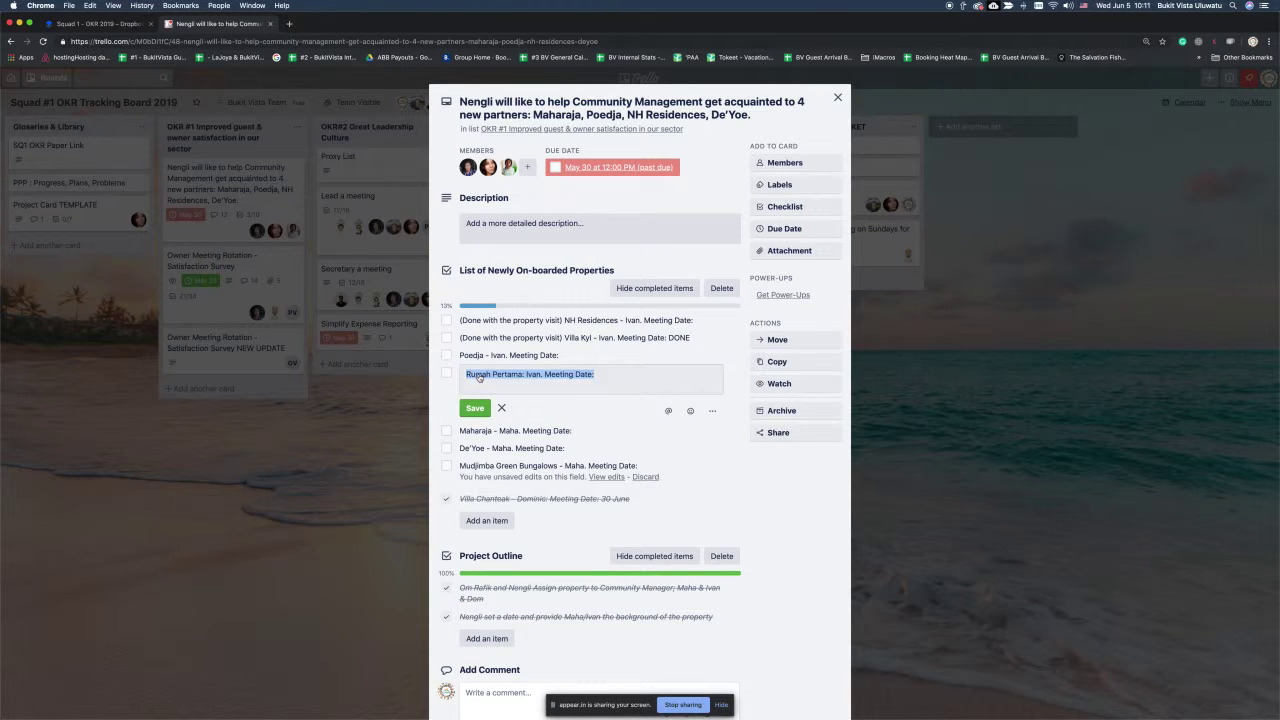
{"action": "left_click", "coordinate": [466, 373]}
{"action": "key", "text": "super+v"}
Step: Paste the copied "(Done with the property visit)" prefix before the Poedja checklist item and save it
{"action": "left_click", "coordinate": [466, 356]}
{"action": "left_click", "coordinate": [466, 356]}
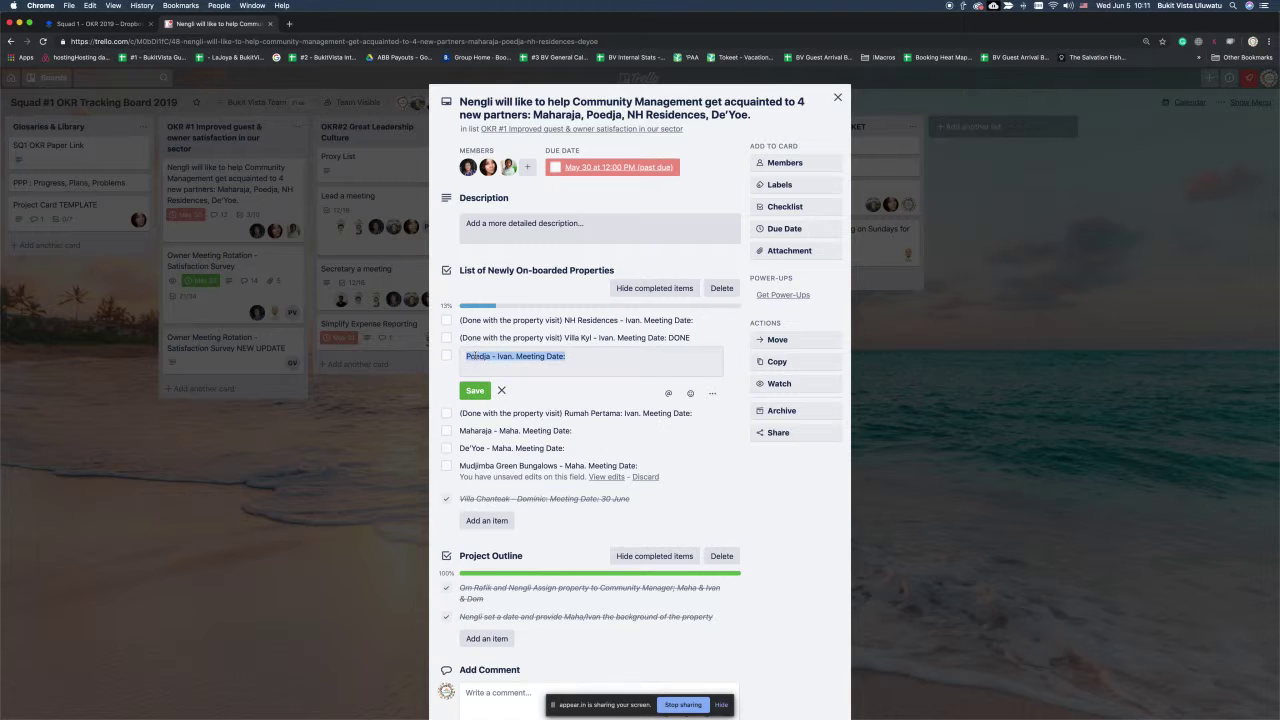
{"action": "left_click", "coordinate": [466, 356]}
{"action": "key", "text": "super+v"}
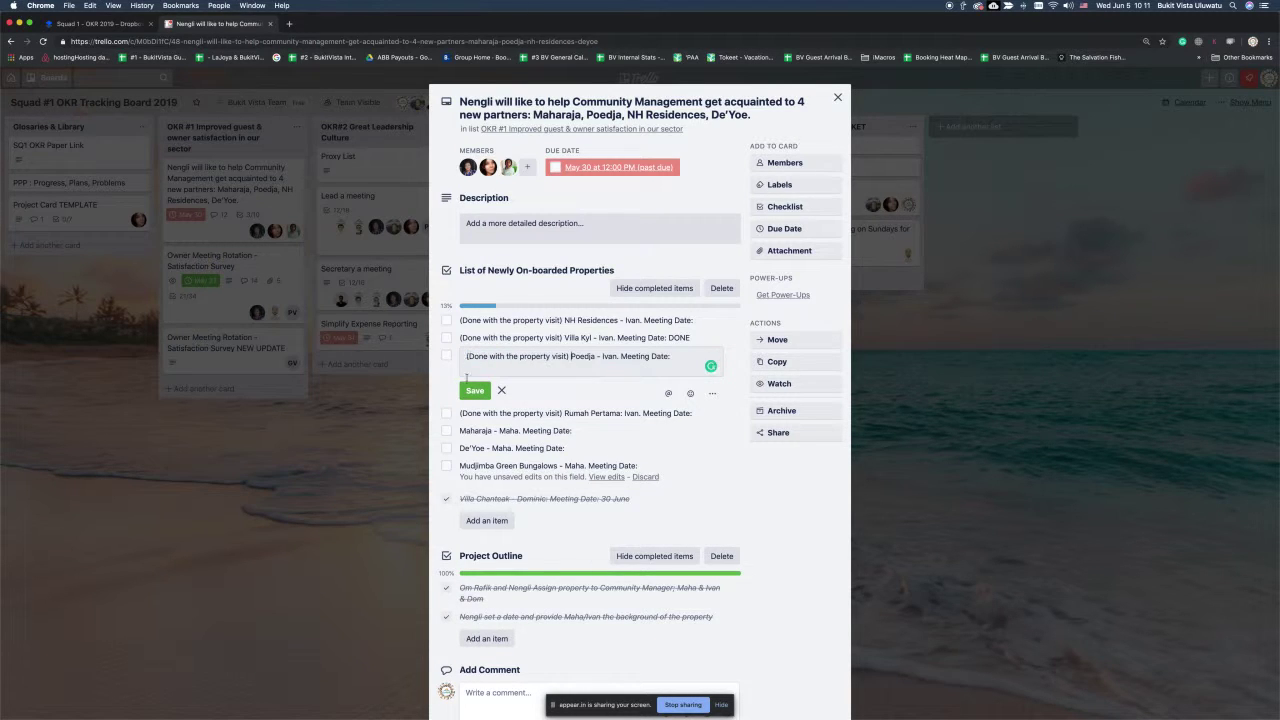
{"action": "left_click", "coordinate": [468, 391]}
{"action": "left_click", "coordinate": [466, 391]}
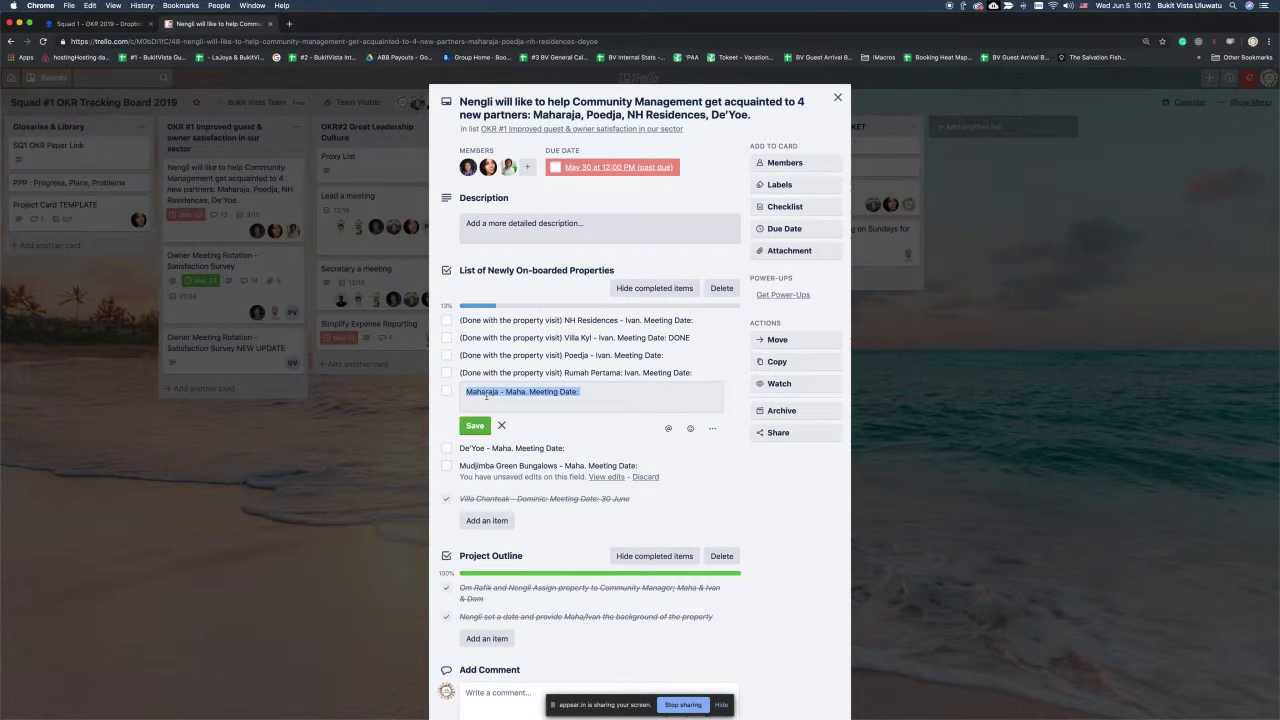
{"action": "left_click", "coordinate": [466, 391]}
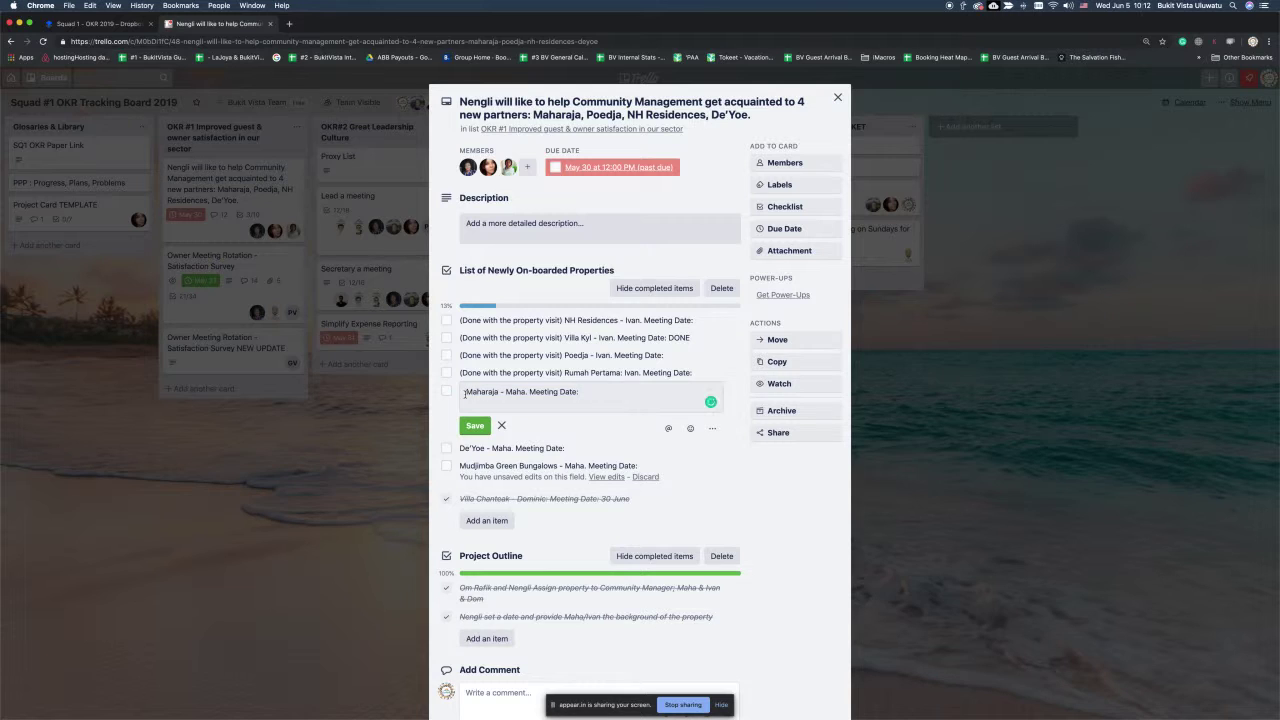
{"action": "left_click", "coordinate": [478, 425]}
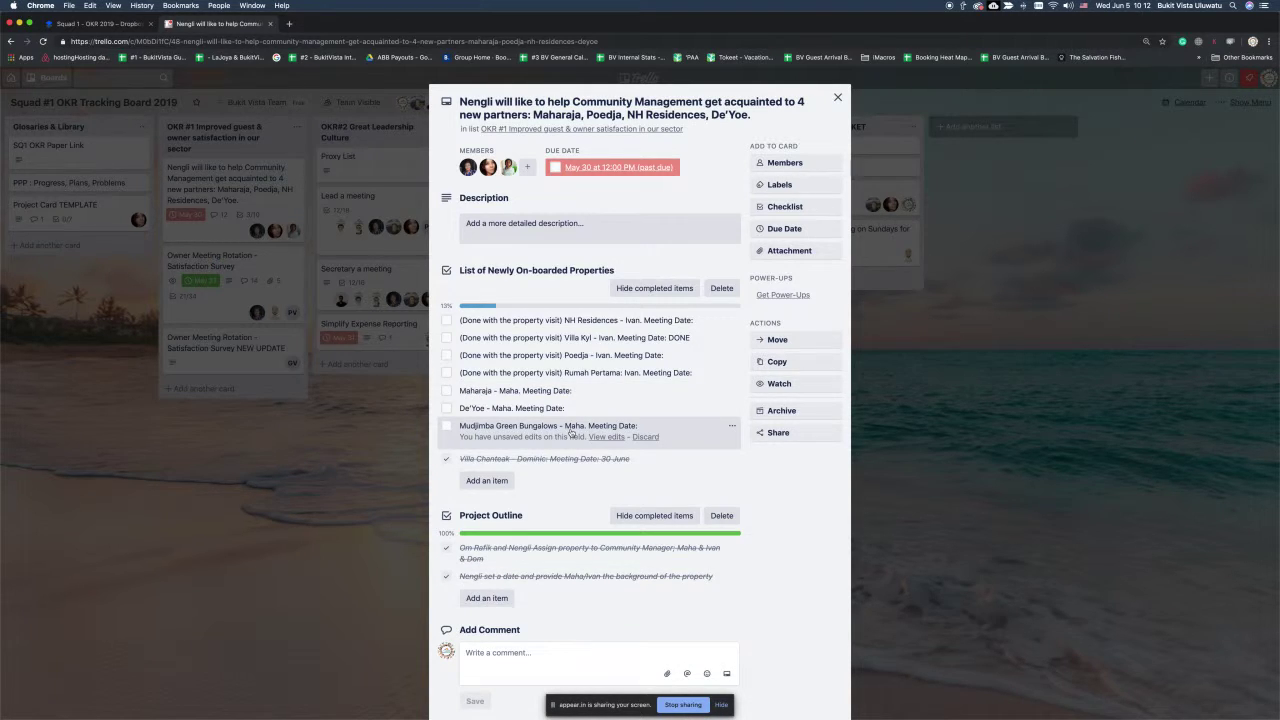
{"action": "left_click", "coordinate": [566, 409]}
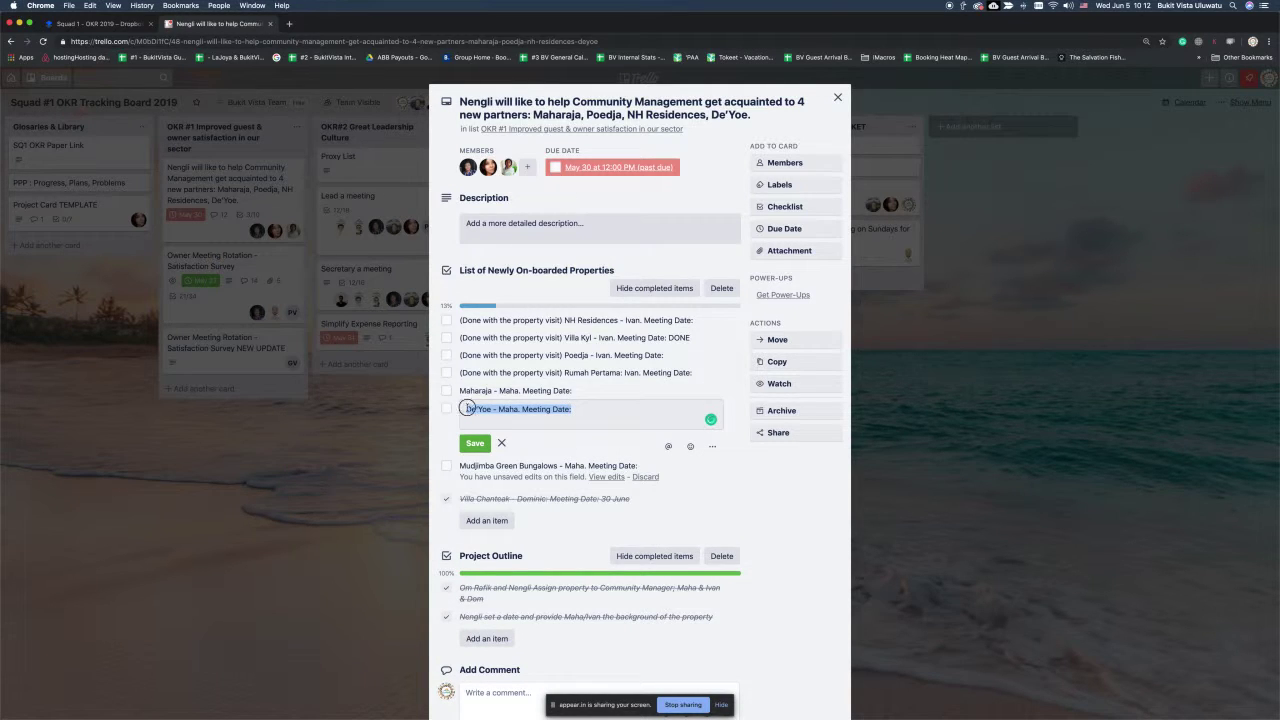
{"action": "left_click", "coordinate": [484, 412]}
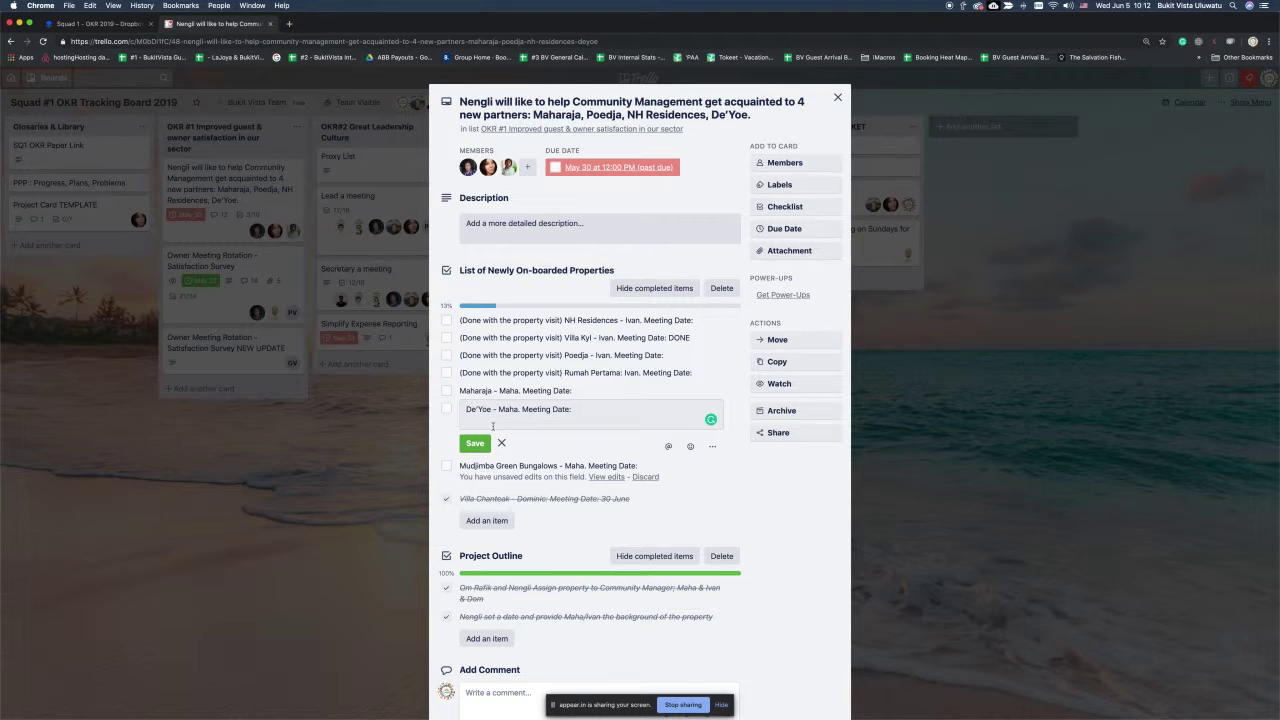
{"action": "left_click", "coordinate": [760, 493]}
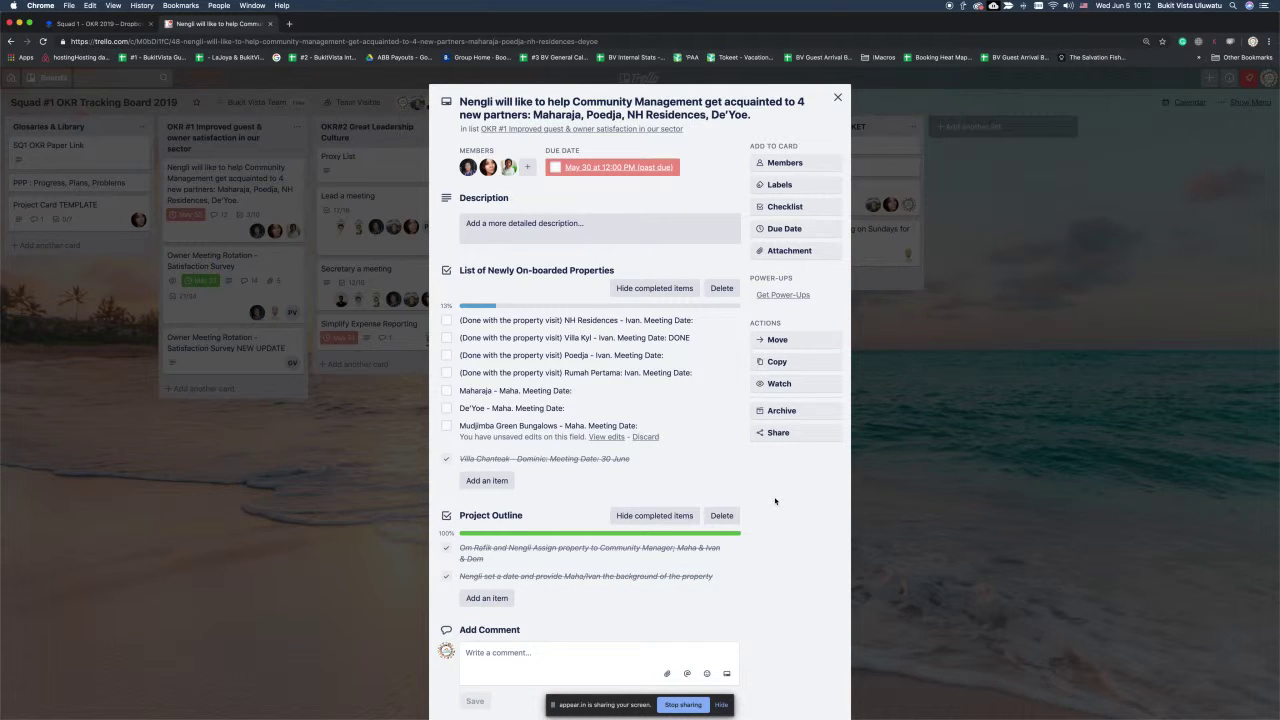
Step: Save the pending edit of the Mudjimba Green Bungalows checklist item with meeting date June 5th and close the card
{"action": "left_click", "coordinate": [534, 429]}
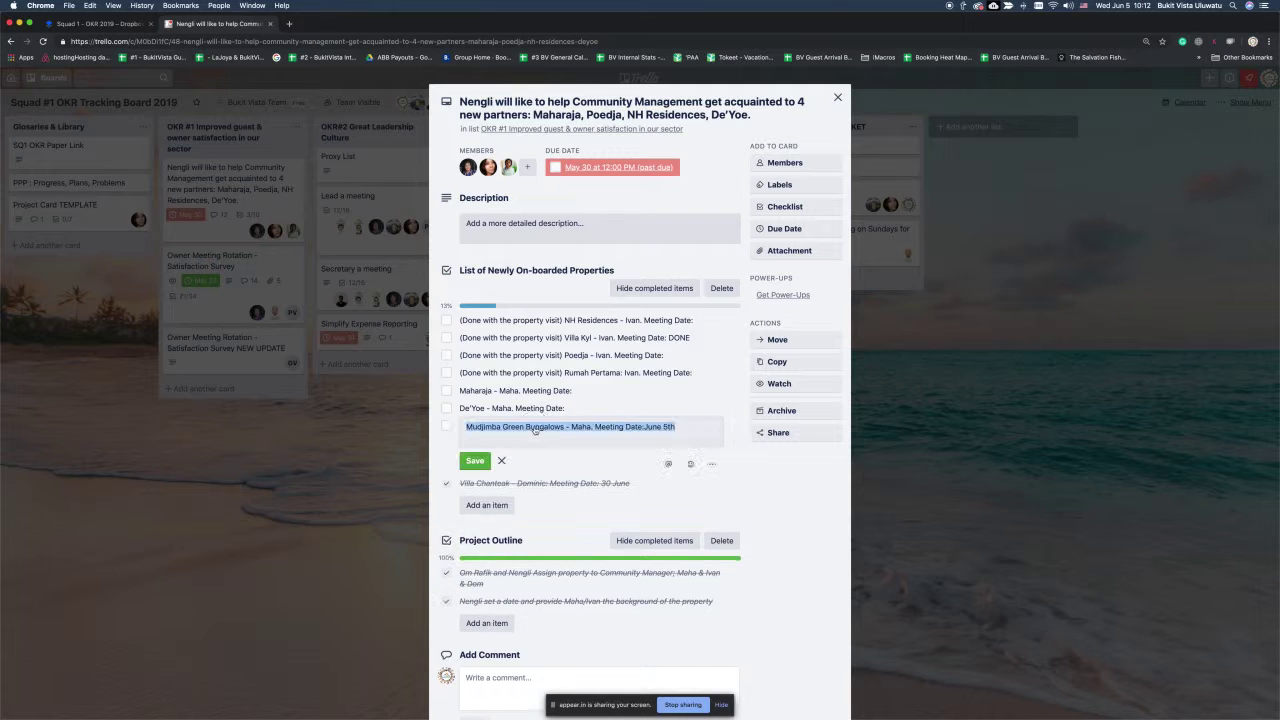
{"action": "left_click", "coordinate": [462, 426]}
{"action": "left_click", "coordinate": [474, 460]}
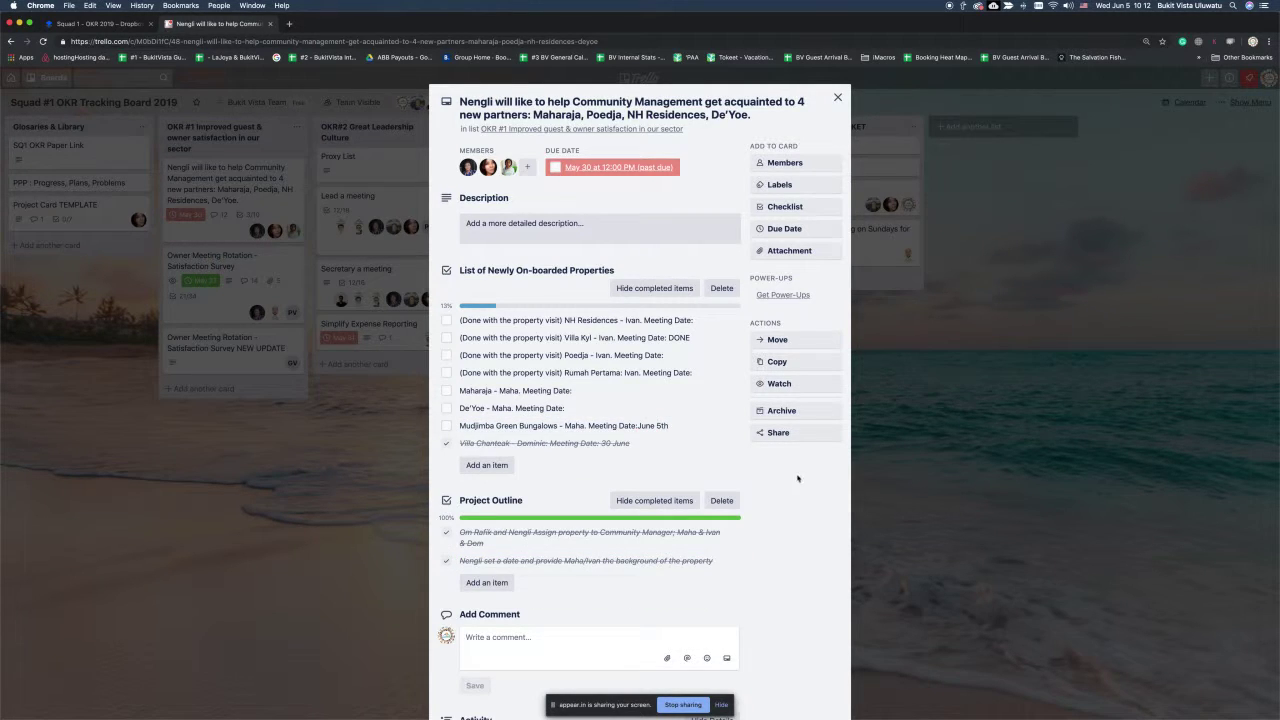
{"action": "scroll", "coordinate": [686, 449], "scroll_direction": "down", "scroll_amount": 5}
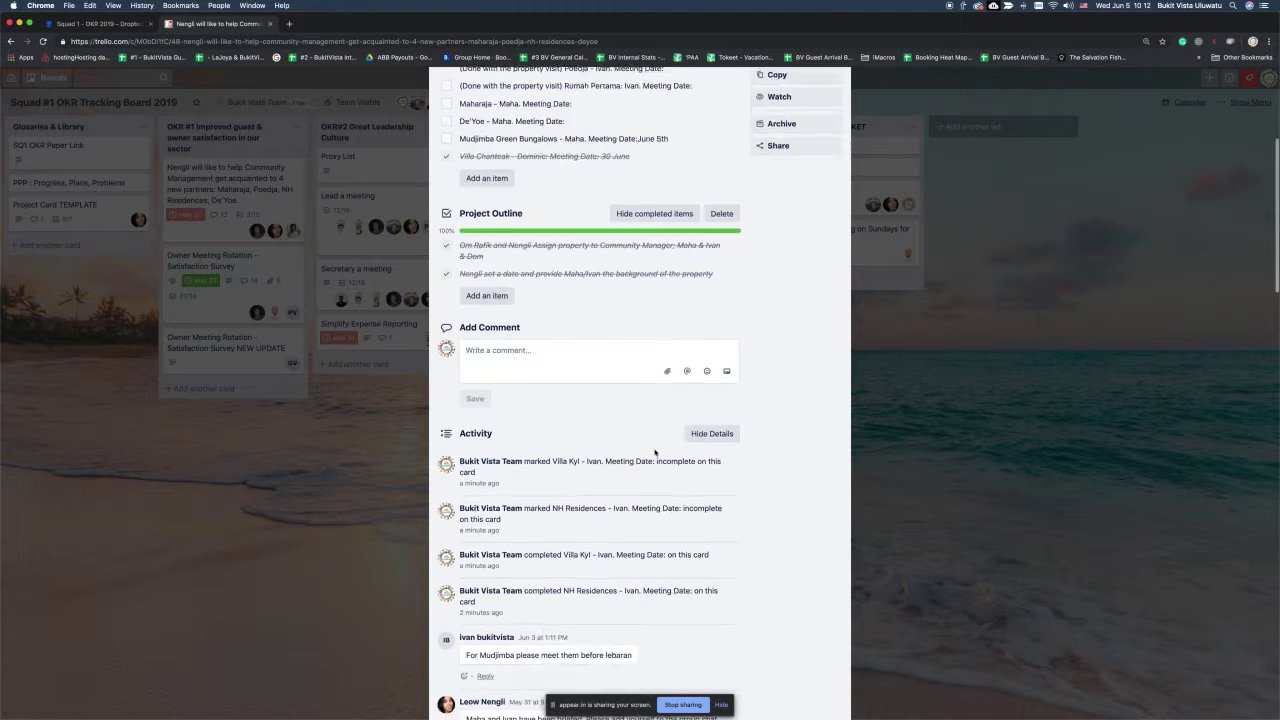
{"action": "scroll", "coordinate": [655, 450], "scroll_direction": "up", "scroll_amount": 5}
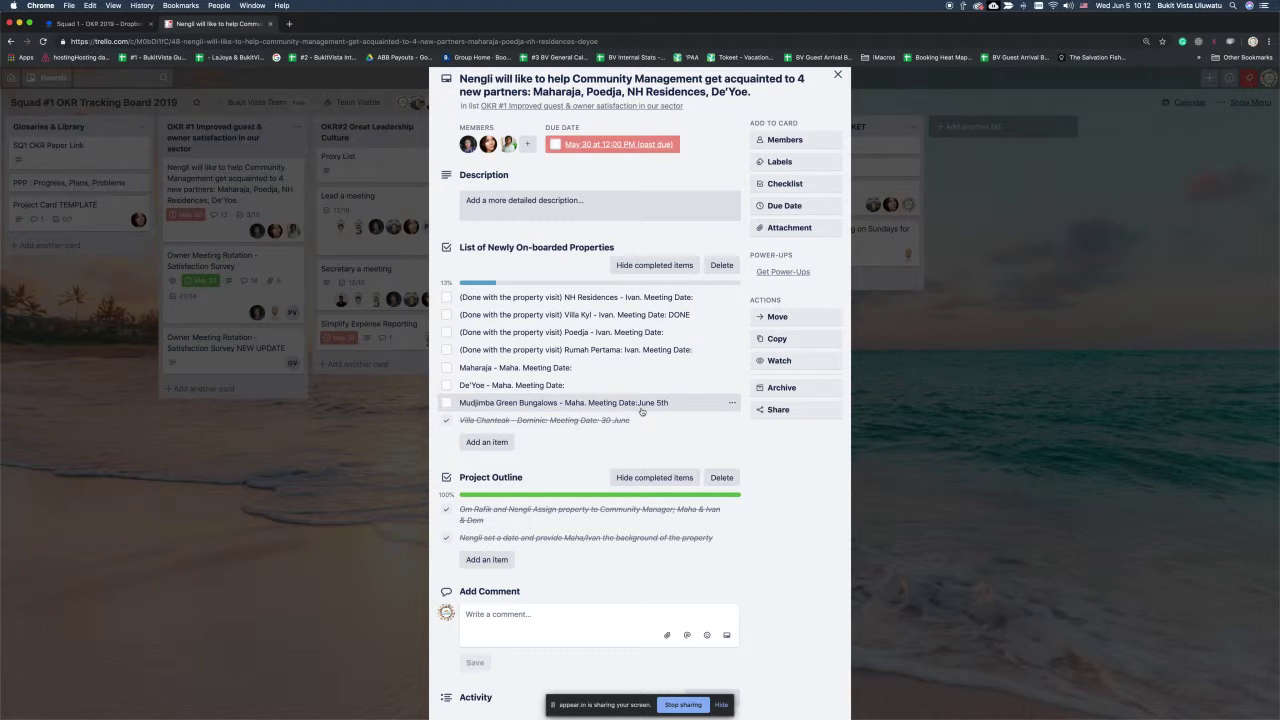
{"action": "left_click", "coordinate": [891, 447]}
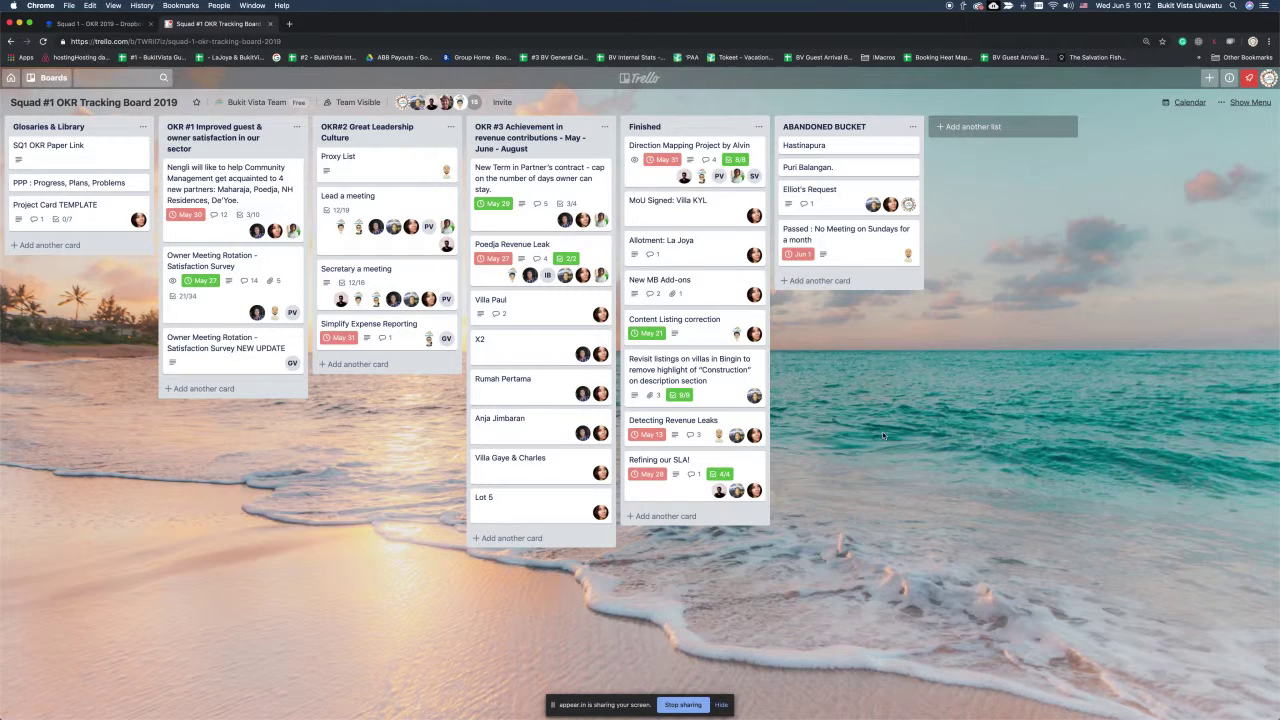
Step: Open the Owner Meeting Rotation - Satisfaction Survey card and examine its assigned members and the completion of its area checklists
{"action": "left_click", "coordinate": [212, 260]}
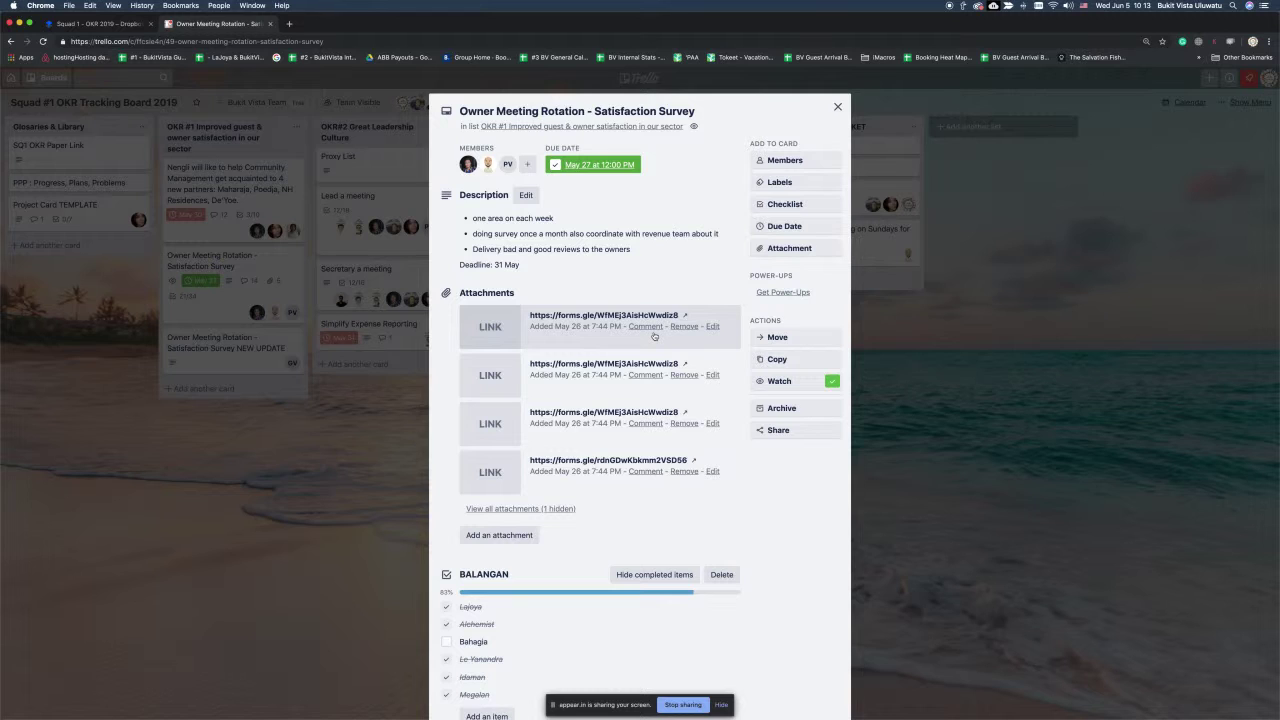
{"action": "scroll", "coordinate": [654, 336], "scroll_direction": "down", "scroll_amount": 10}
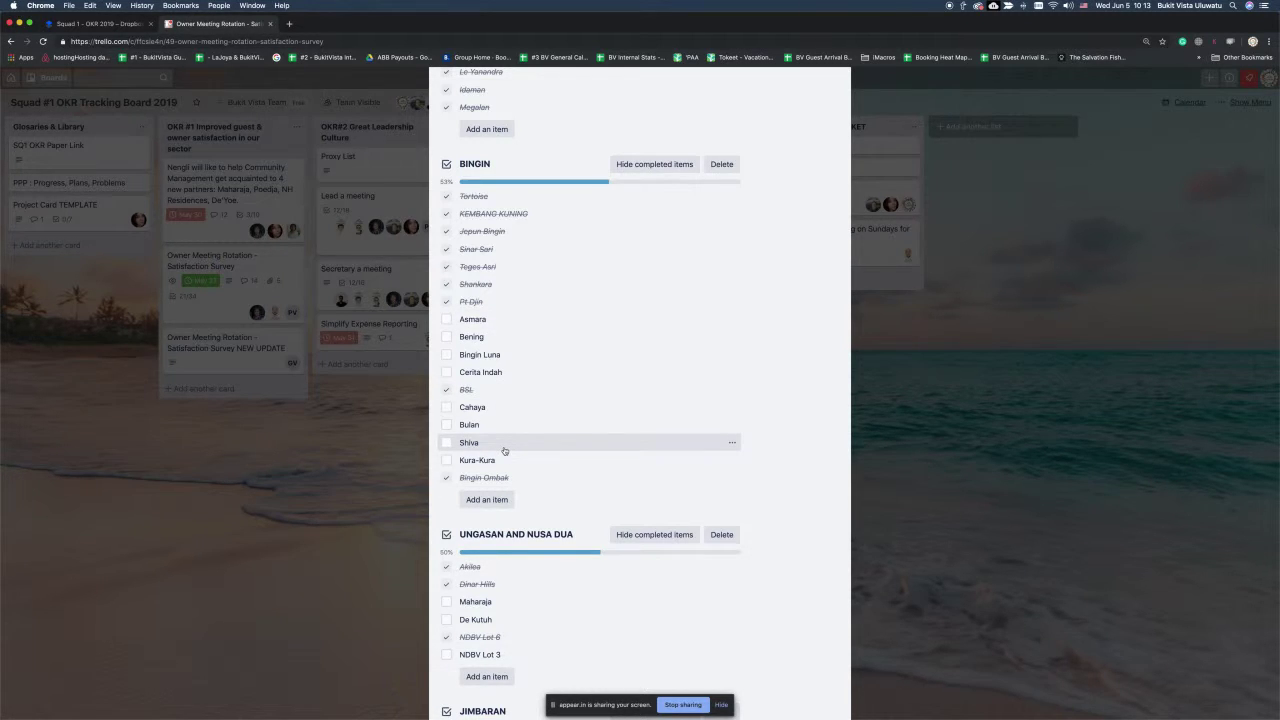
{"action": "scroll", "coordinate": [505, 450], "scroll_direction": "up", "scroll_amount": 15}
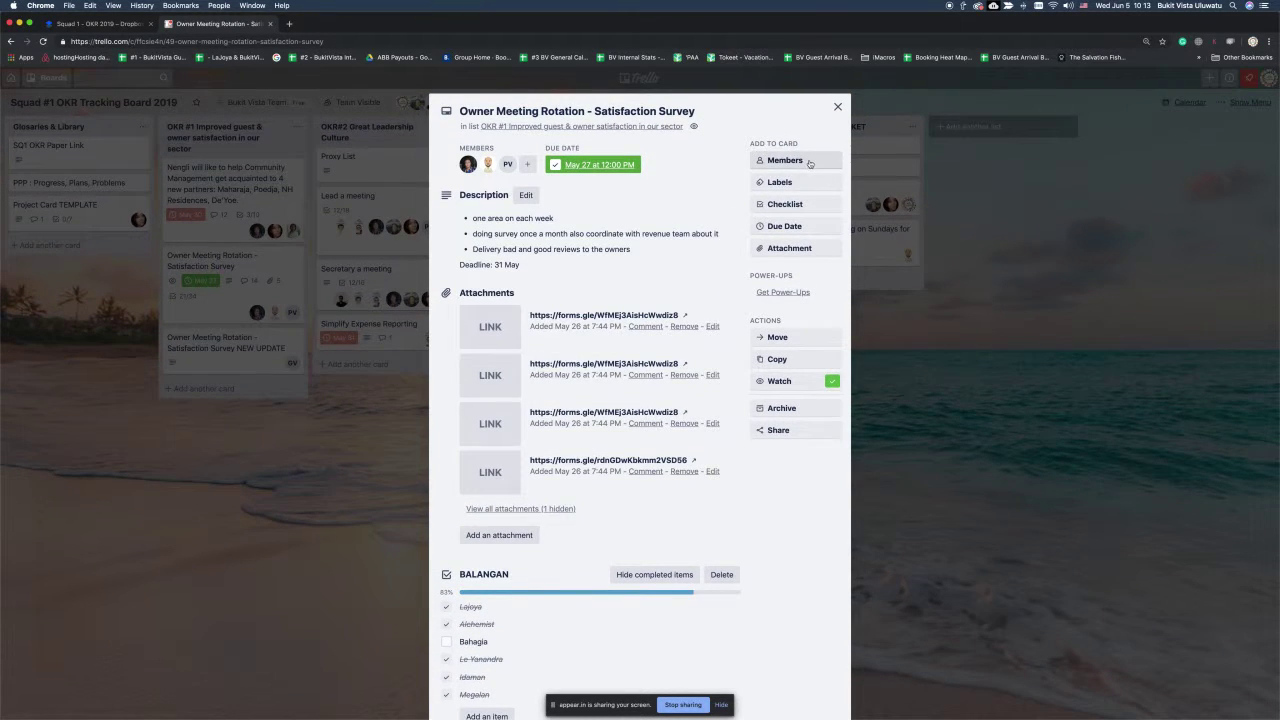
{"action": "left_click", "coordinate": [788, 162]}
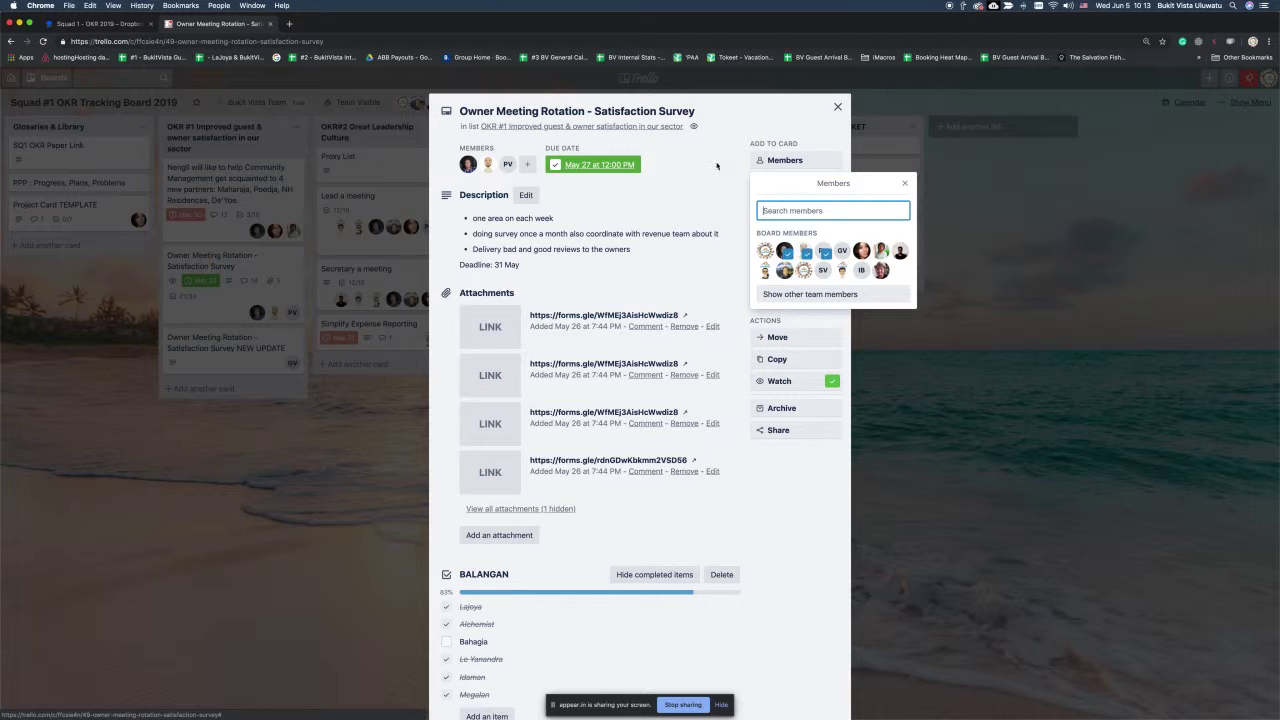
{"action": "scroll", "coordinate": [577, 308], "scroll_direction": "down", "scroll_amount": 1}
{"action": "scroll", "coordinate": [577, 308], "scroll_direction": "down", "scroll_amount": 15}
{"action": "scroll", "coordinate": [574, 305], "scroll_direction": "up", "scroll_amount": 15}
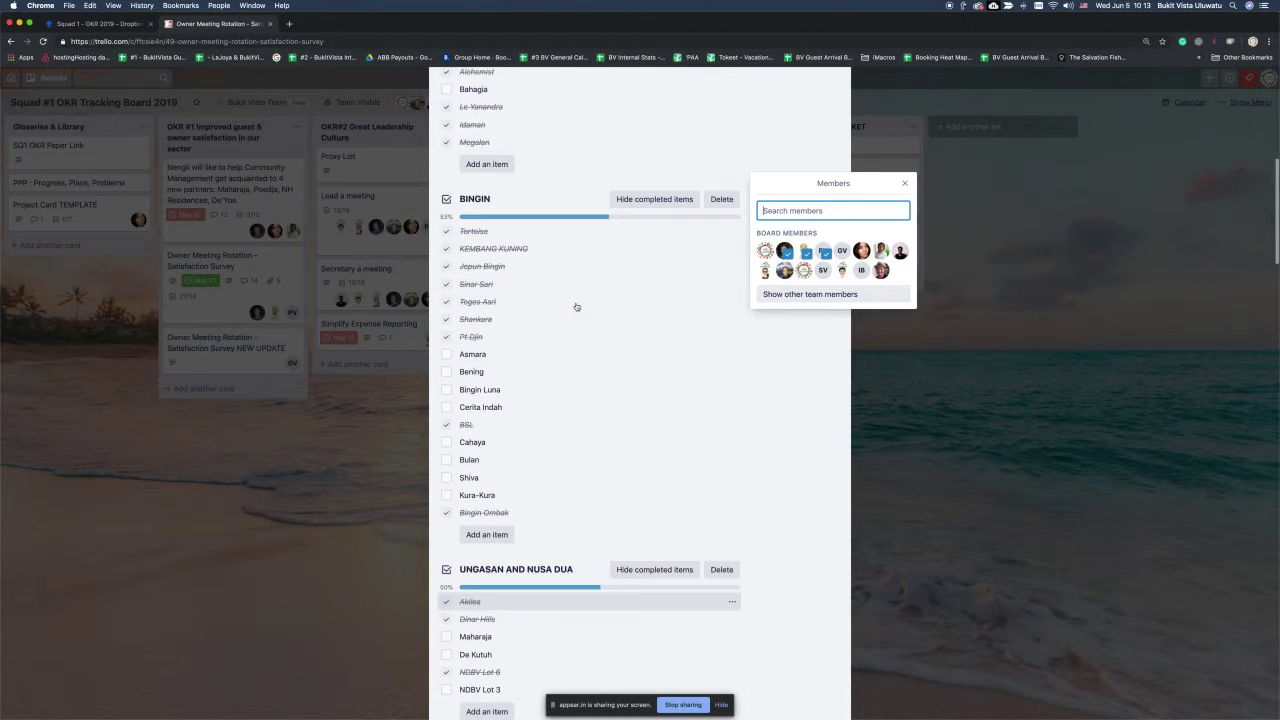
{"action": "scroll", "coordinate": [577, 320], "scroll_direction": "down", "scroll_amount": 5}
{"action": "scroll", "coordinate": [577, 338], "scroll_direction": "down", "scroll_amount": 10}
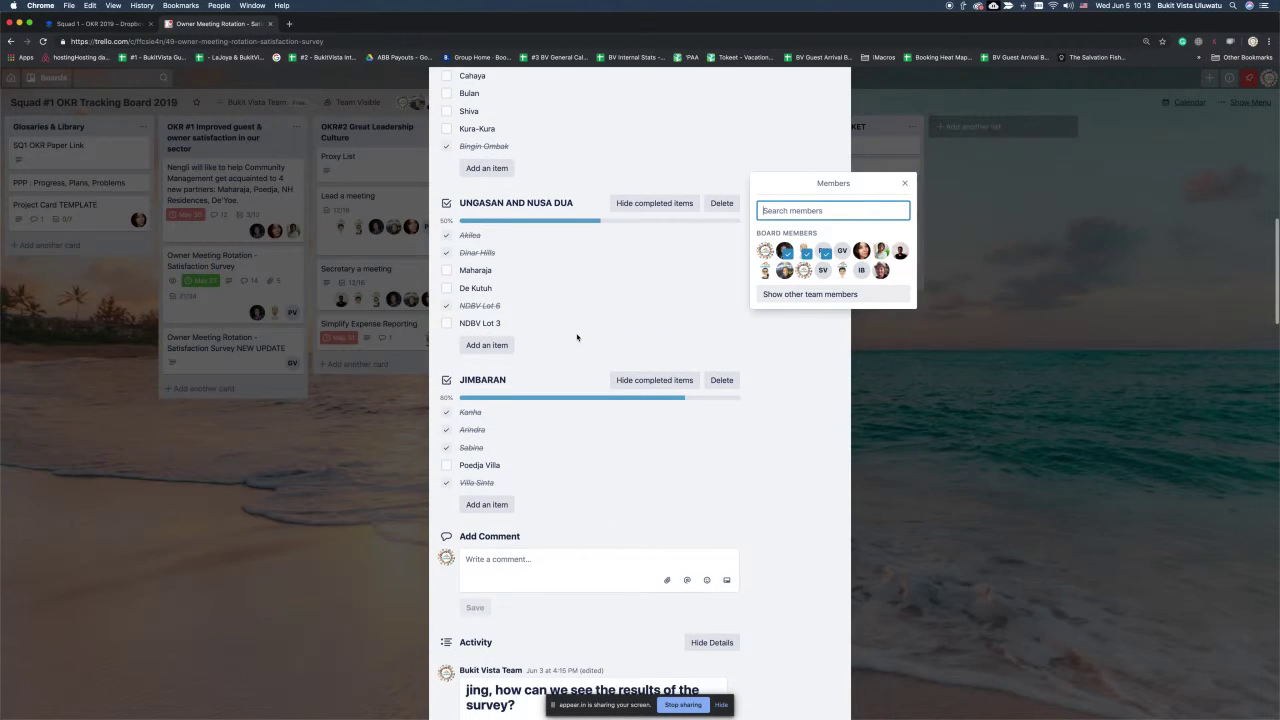
{"action": "key", "text": "Escape"}
Step: Switch to the Squad 1 - OKR 2019 Dropbox Paper document and add Community new business tagging the responsible member: "will complete owner satisfaction survey to Bingin's owners"
{"action": "left_click", "coordinate": [100, 23]}
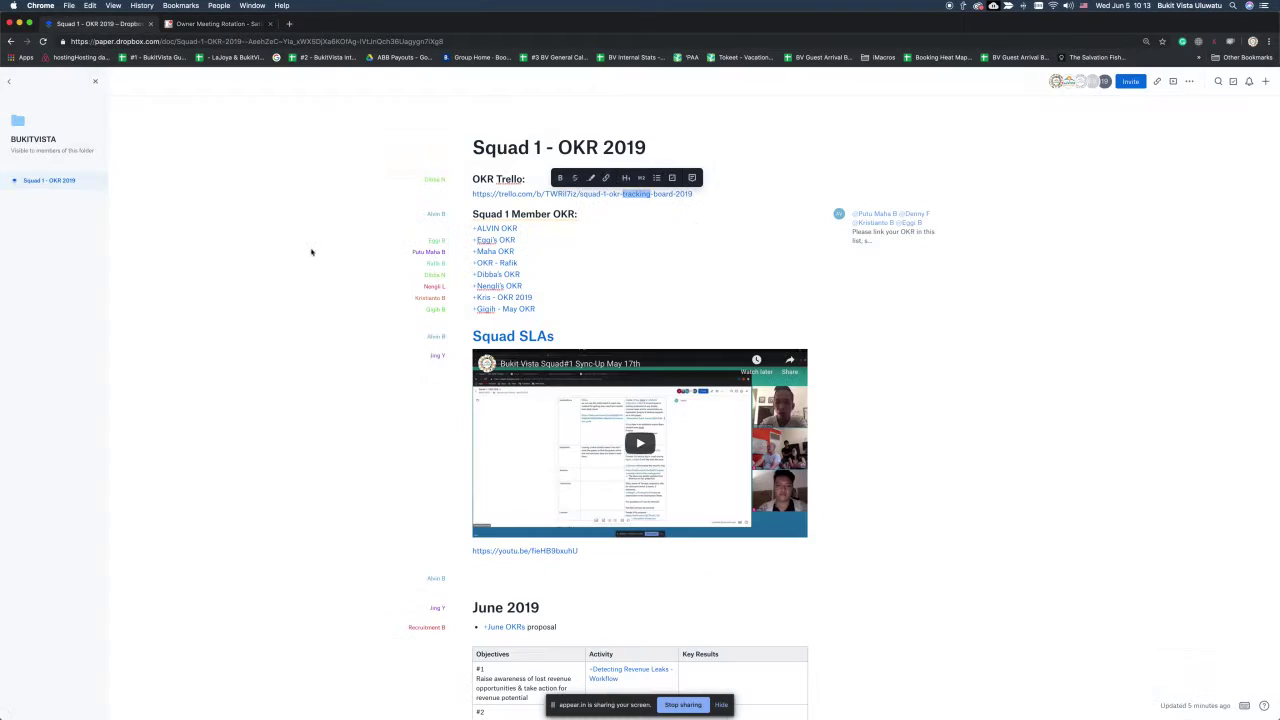
{"action": "scroll", "coordinate": [509, 429], "scroll_direction": "down", "scroll_amount": 4}
{"action": "scroll", "coordinate": [509, 429], "scroll_direction": "down", "scroll_amount": 20}
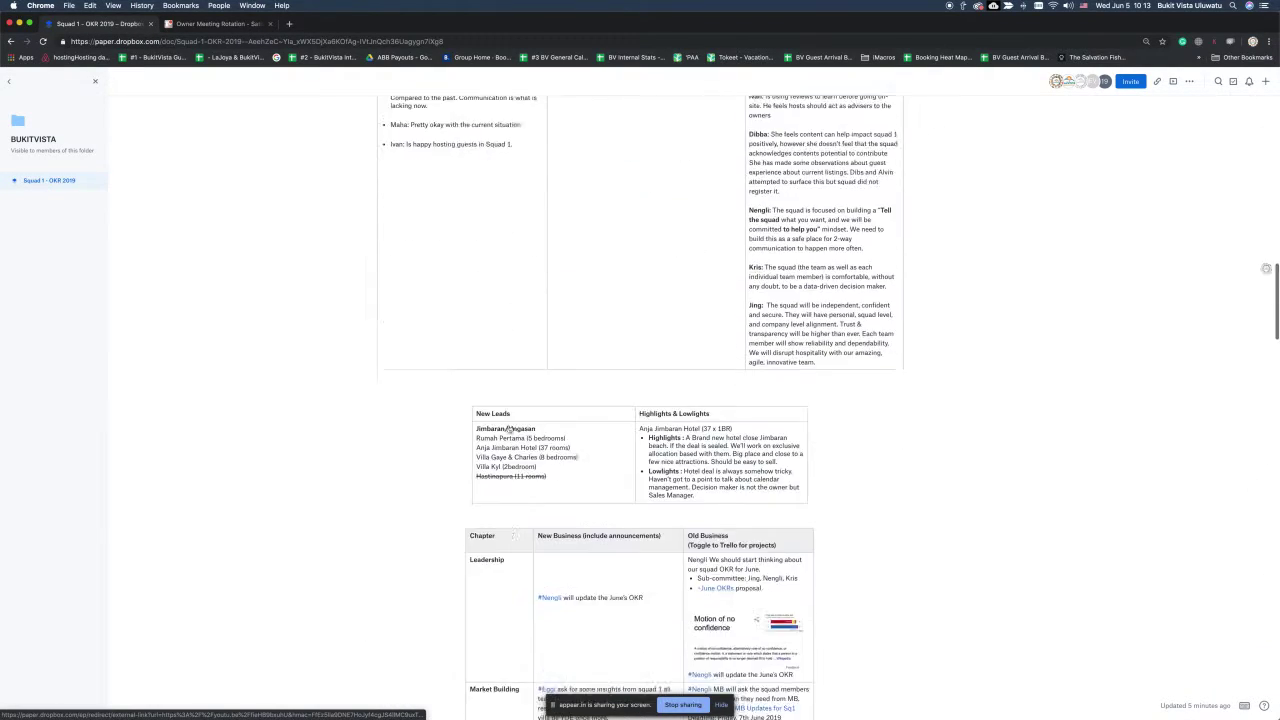
{"action": "scroll", "coordinate": [509, 429], "scroll_direction": "down", "scroll_amount": 15}
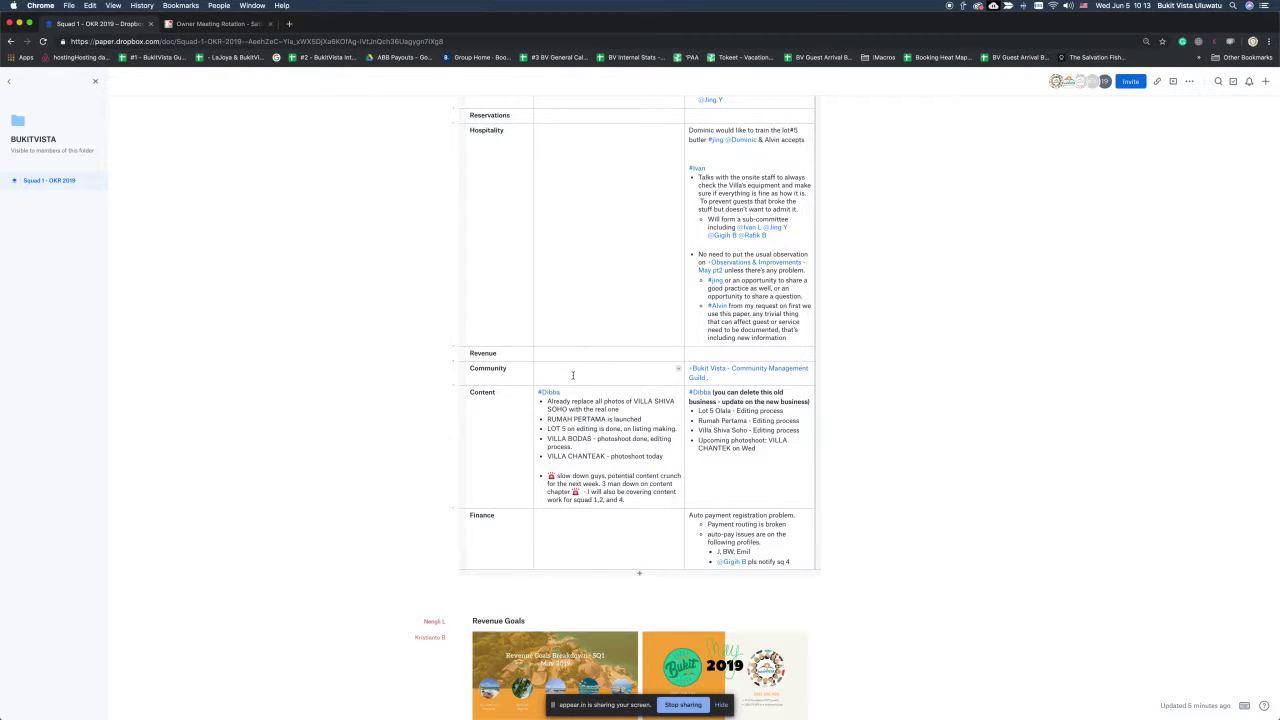
{"action": "type", "text": "#jing w"}
{"action": "type", "text": "ill complete owner satisfaction survey to Bingin's owners"}
Step: Return to the Trello board and check the description and members of the Owner Meeting Rotation - Satisfaction Survey NEW UPDATE card
{"action": "left_click", "coordinate": [229, 23]}
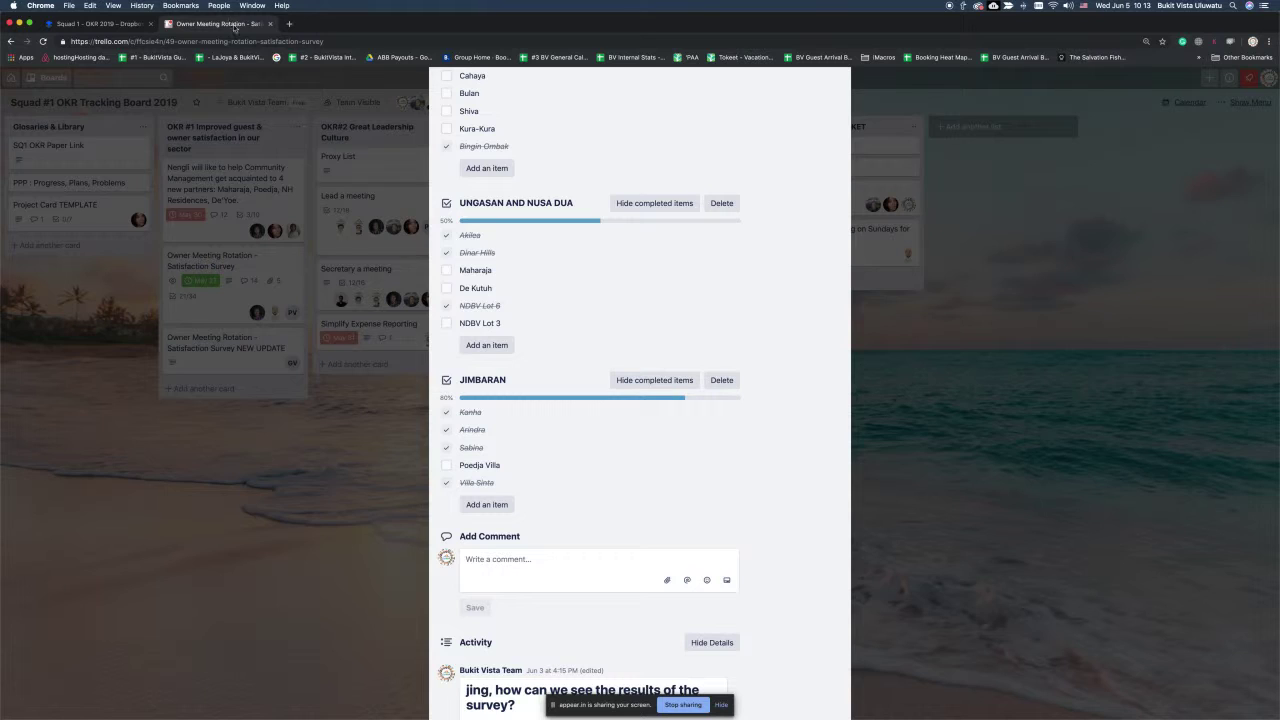
{"action": "key", "text": "Escape"}
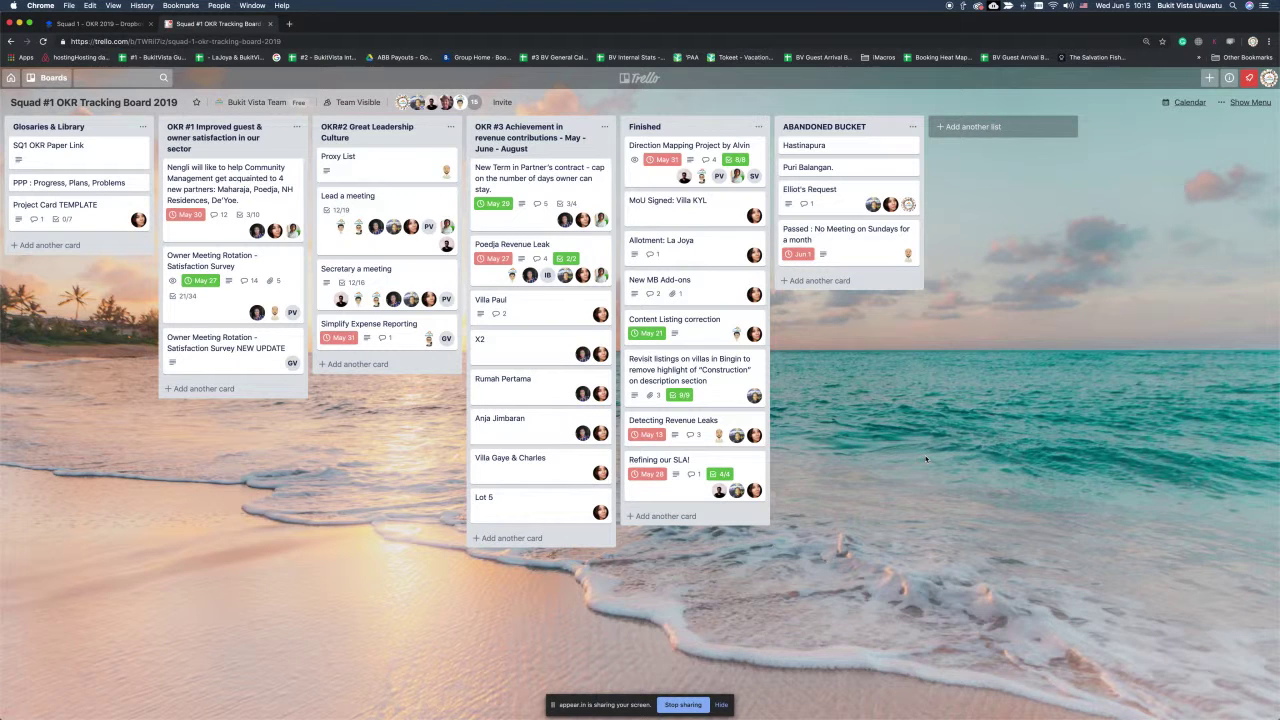
{"action": "left_click", "coordinate": [248, 356]}
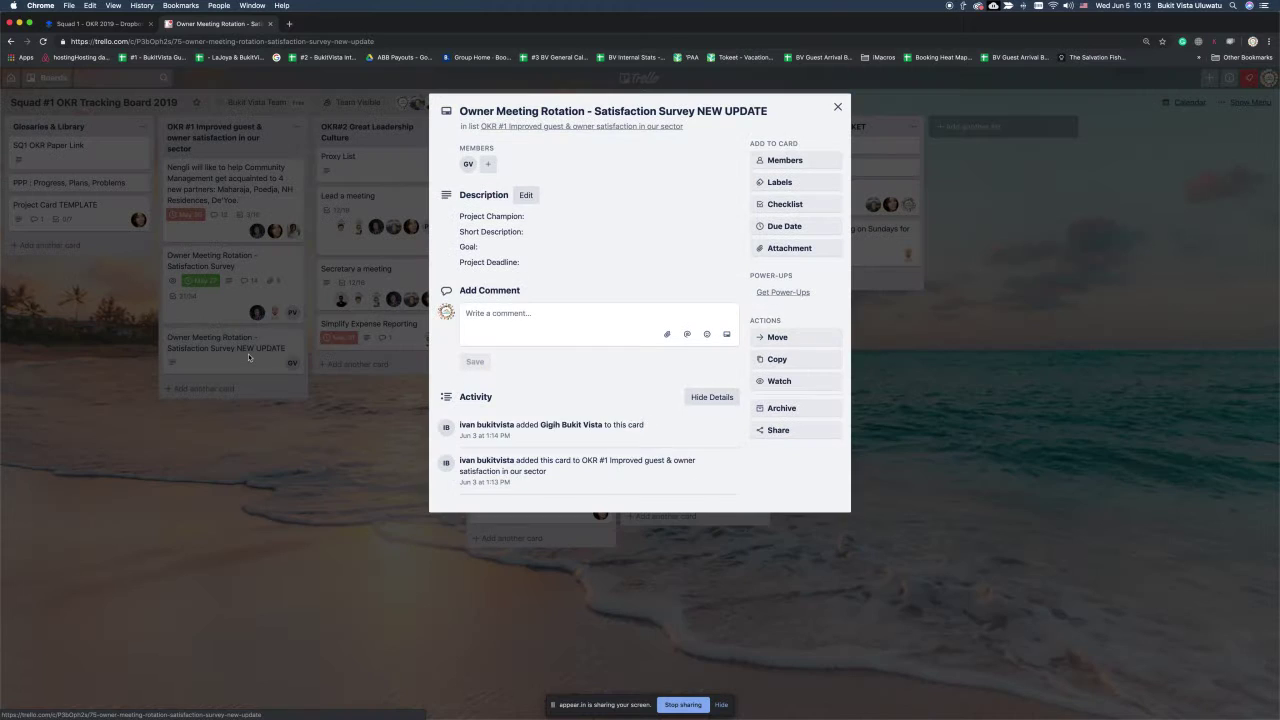
{"action": "left_click", "coordinate": [812, 165]}
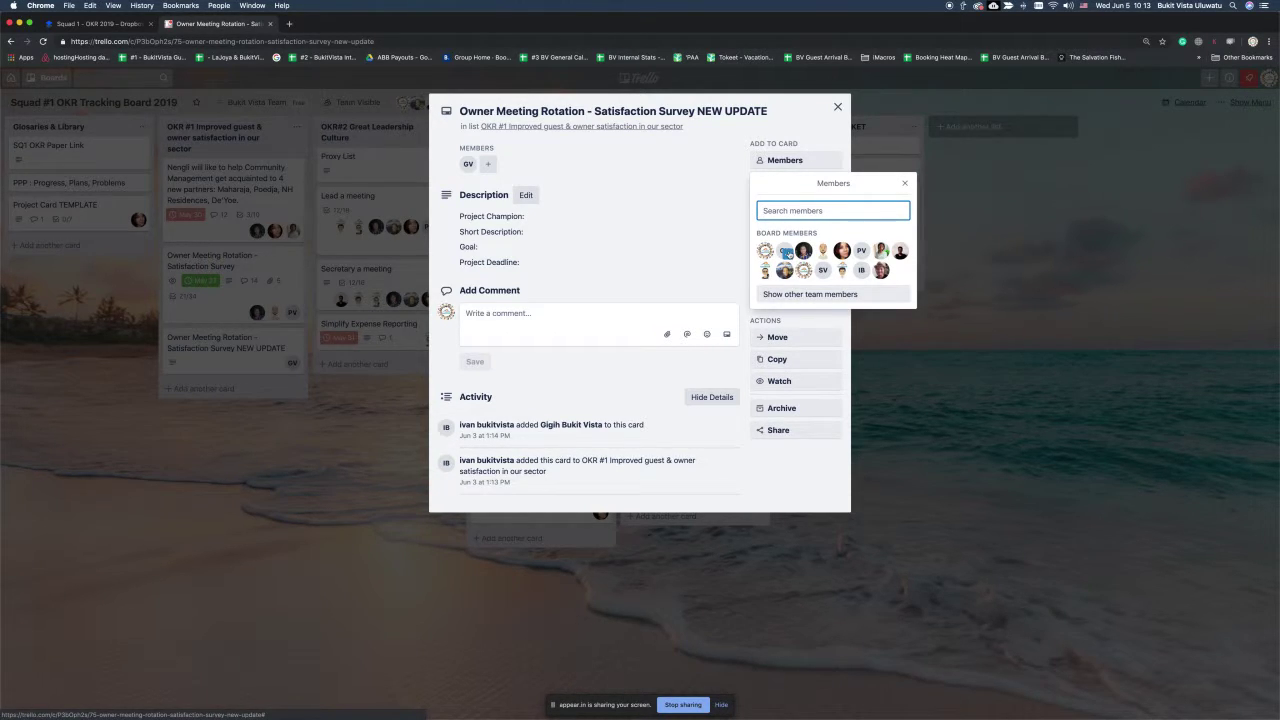
{"action": "left_click", "coordinate": [671, 166]}
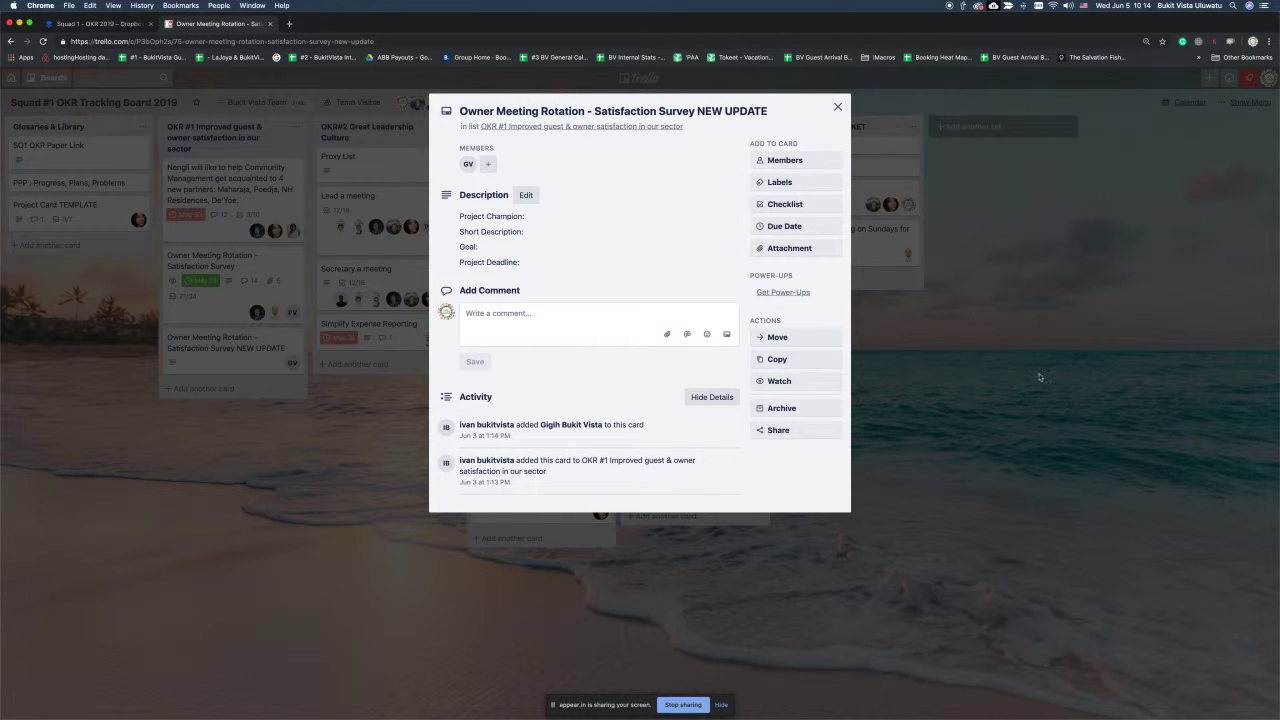
{"action": "key", "text": "Escape"}
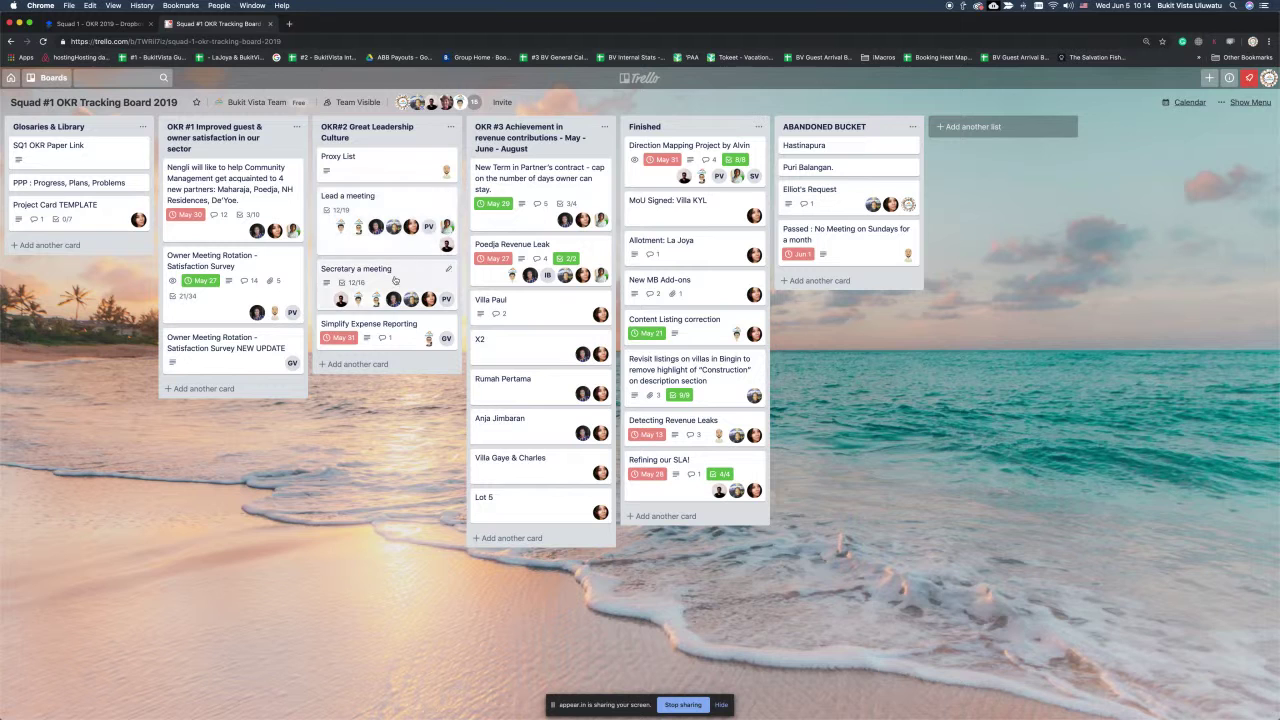
Step: Add the member who set the May 31 due date to the Simplify Expense Reporting card, and move it to second place in the Finished list
{"action": "left_click", "coordinate": [403, 340]}
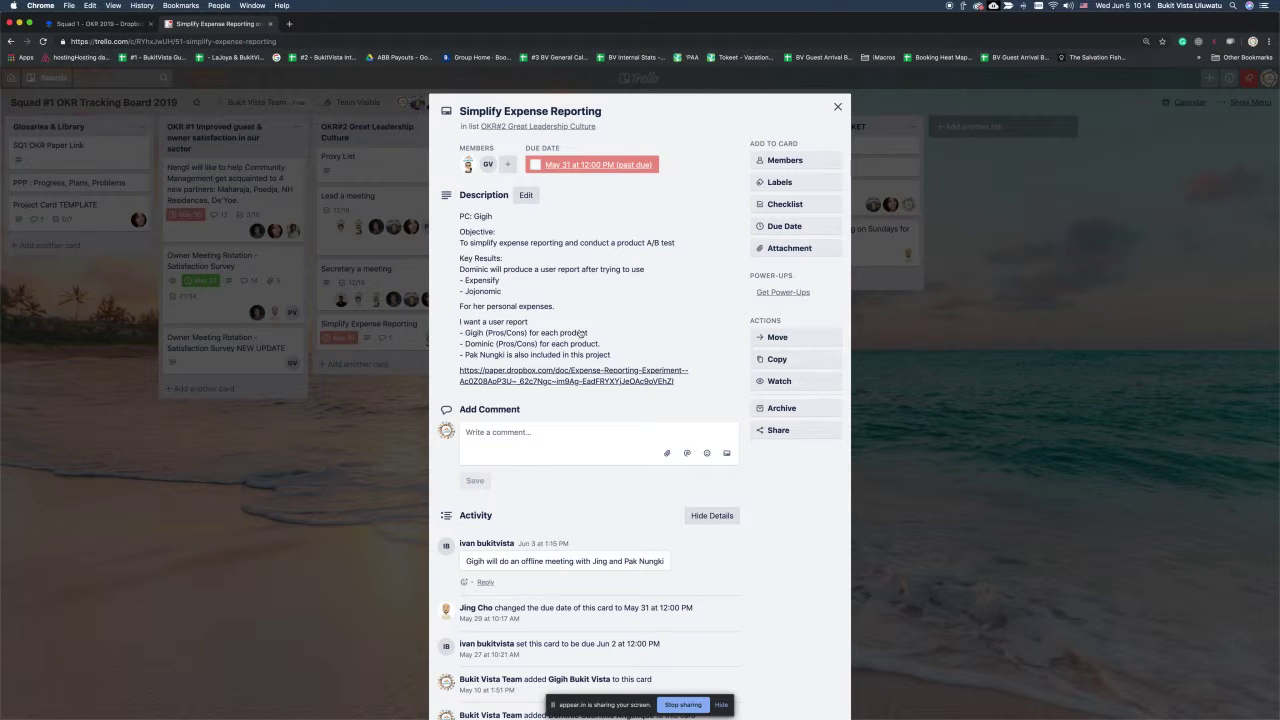
{"action": "left_click", "coordinate": [786, 162]}
{"action": "left_click", "coordinate": [861, 250]}
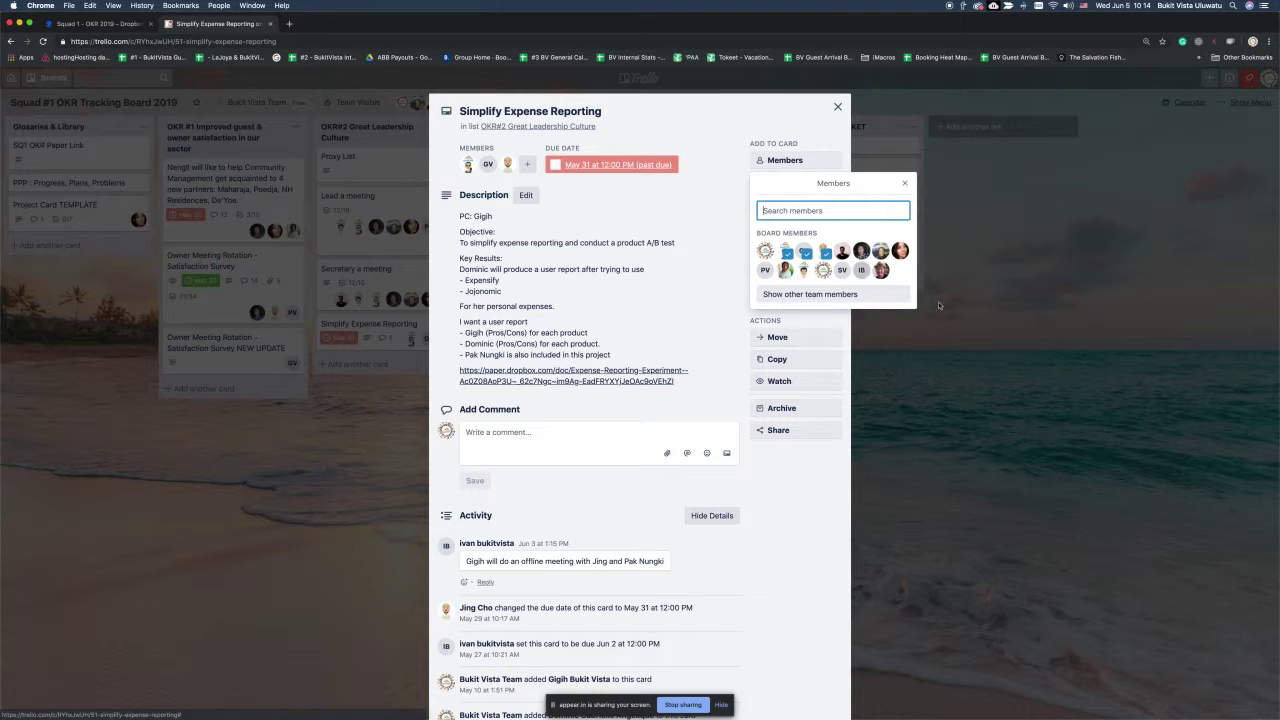
{"action": "left_click", "coordinate": [1000, 322]}
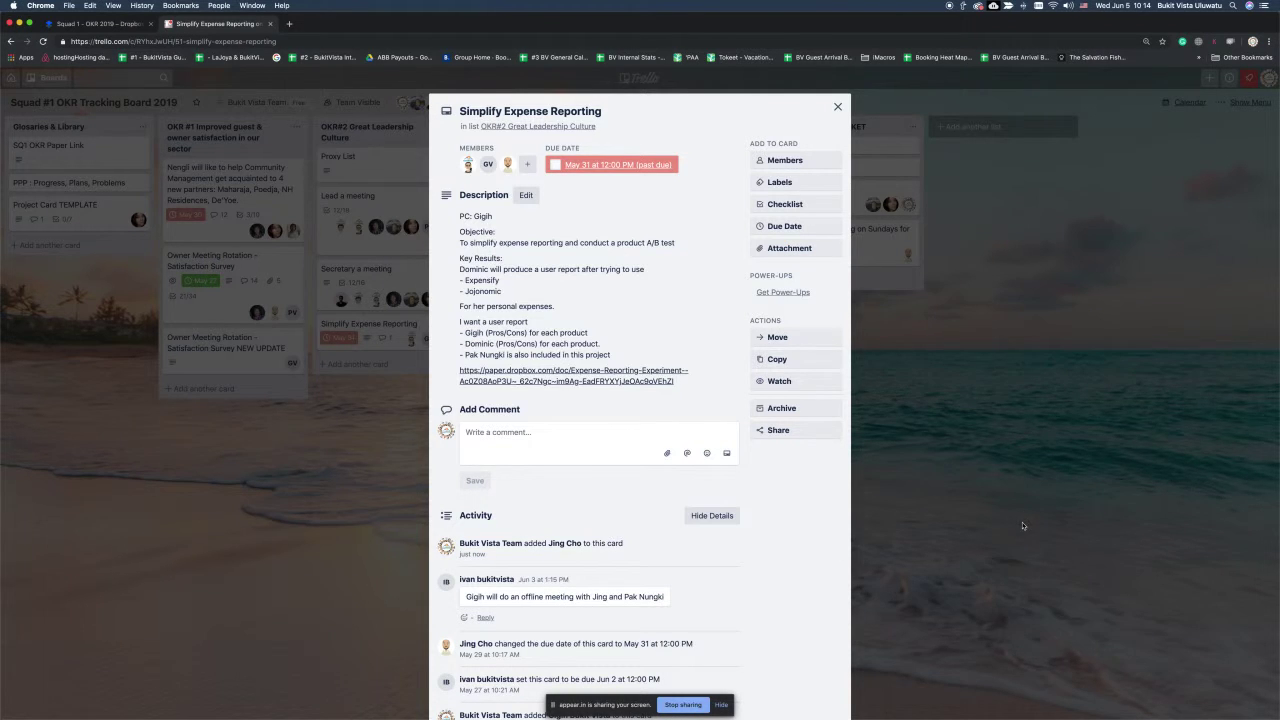
{"action": "left_click", "coordinate": [1022, 526]}
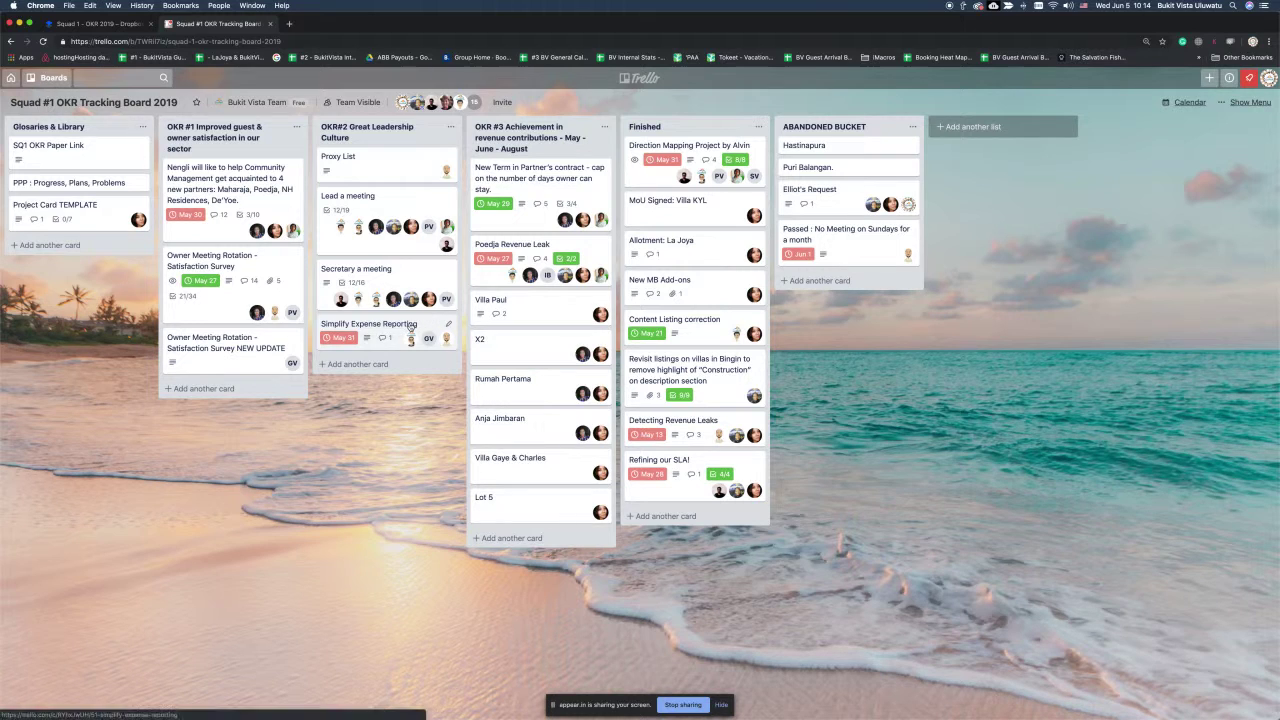
{"action": "left_click_drag", "start_coordinate": [410, 327], "coordinate": [675, 218]}
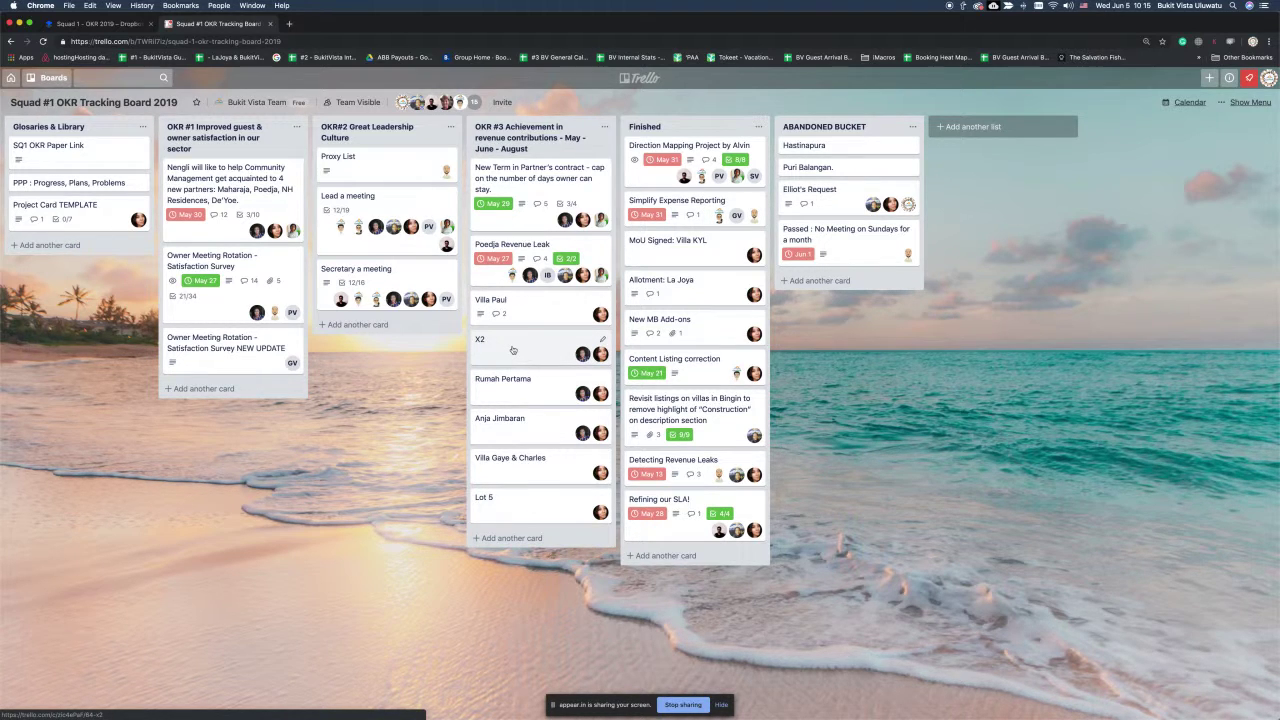
Step: Open the card about the new term in the partner's contract and review its checklist and recent activity
{"action": "left_click", "coordinate": [547, 184]}
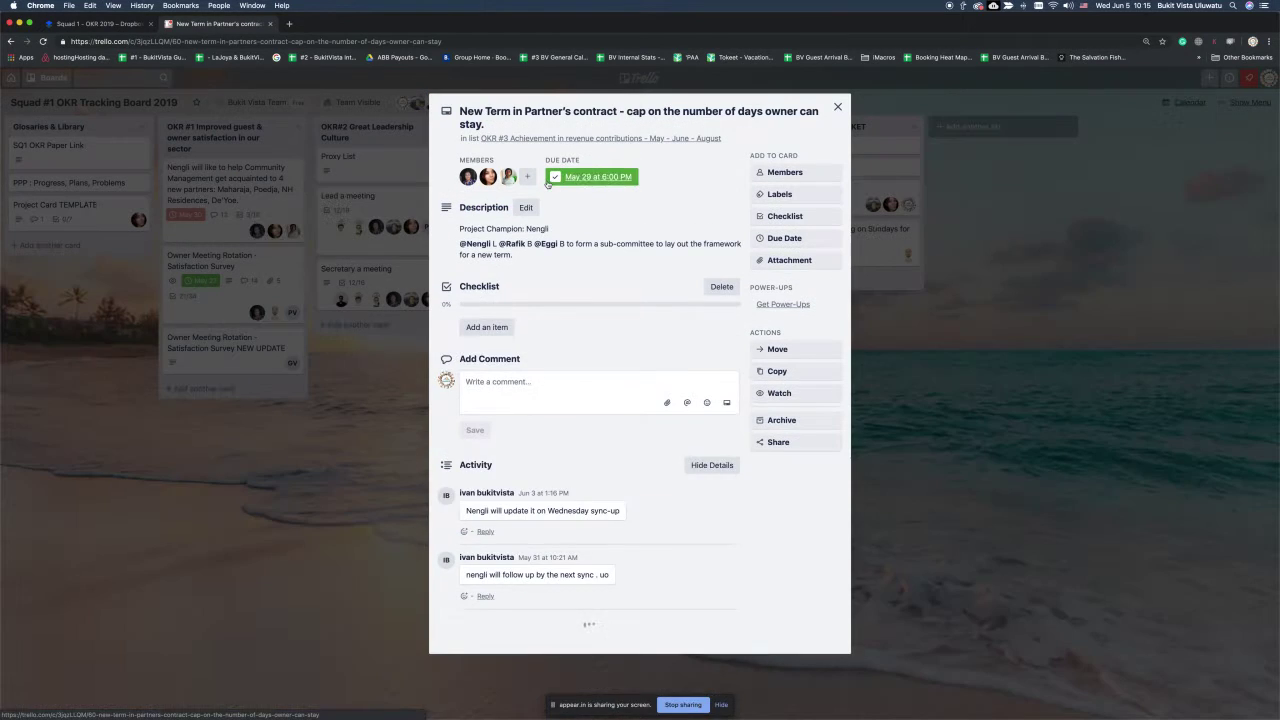
{"action": "scroll", "coordinate": [558, 345], "scroll_direction": "down", "scroll_amount": 3}
{"action": "scroll", "coordinate": [600, 414], "scroll_direction": "down", "scroll_amount": 1}
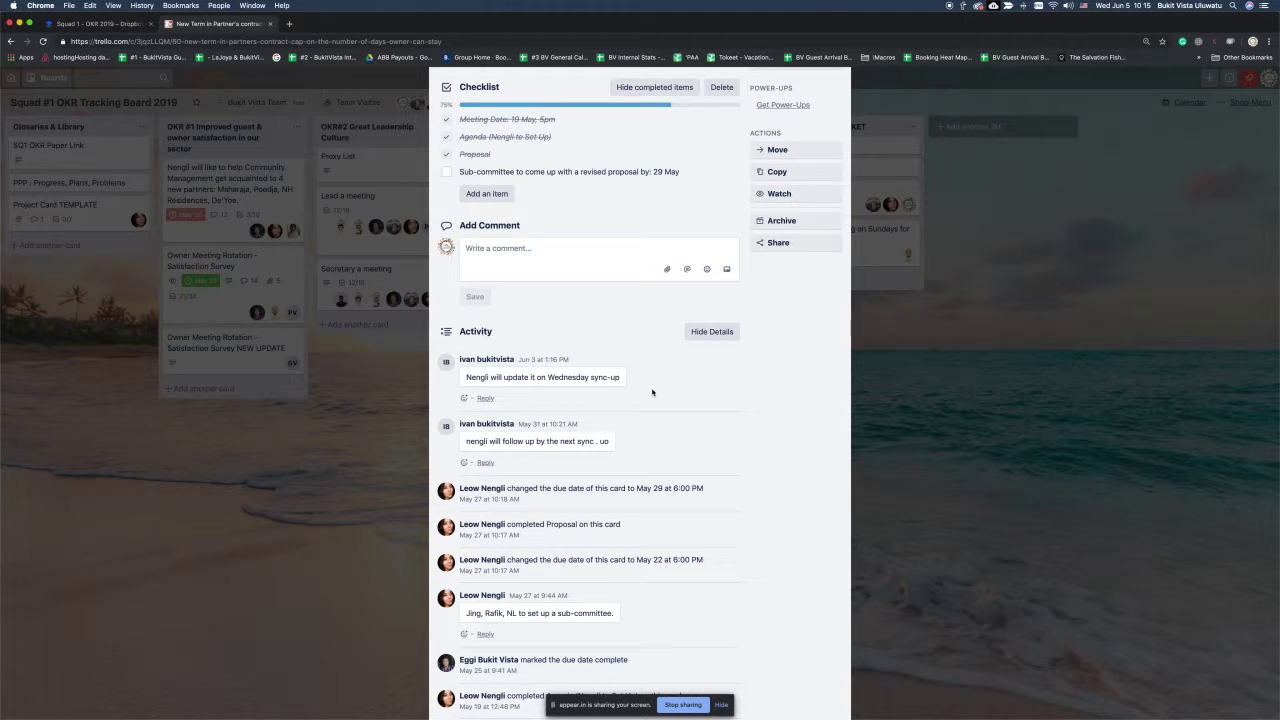
Step: Open the Poedja Revenue Leak card and review its description, checklist and recent activity, then close it
{"action": "left_click", "coordinate": [986, 455]}
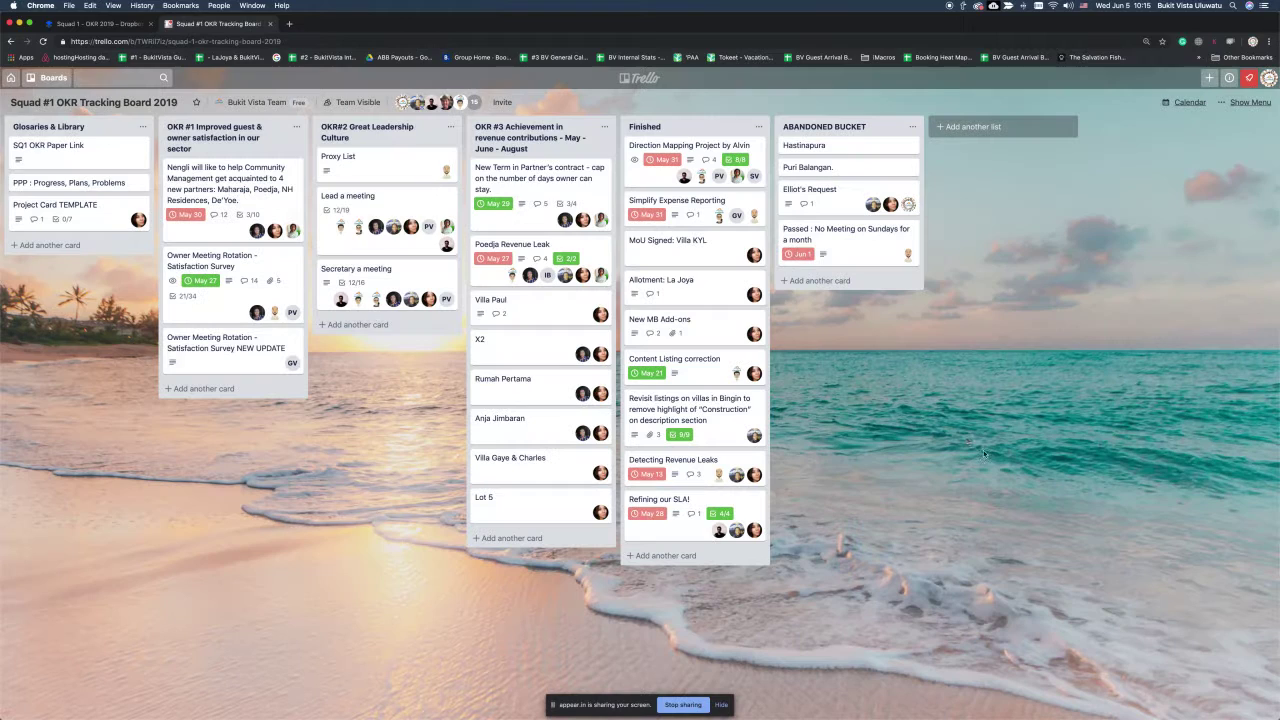
{"action": "left_click", "coordinate": [537, 245]}
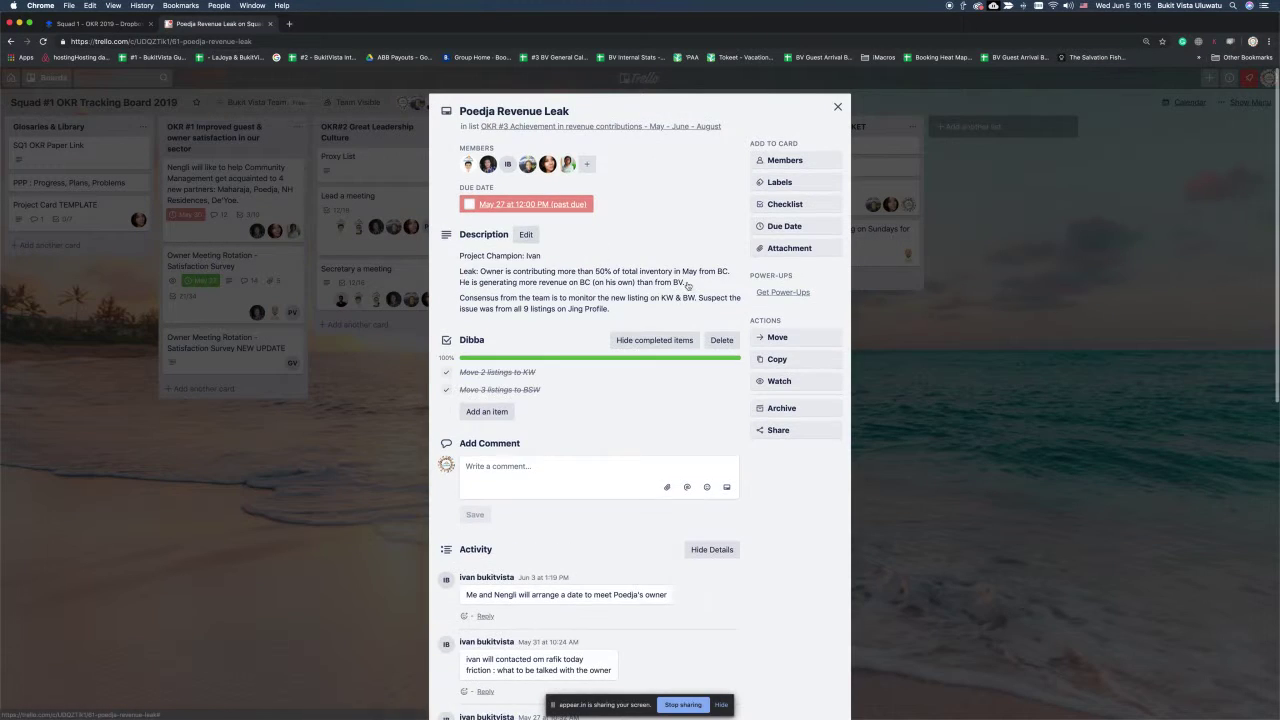
{"action": "scroll", "coordinate": [685, 289], "scroll_direction": "down", "scroll_amount": 5}
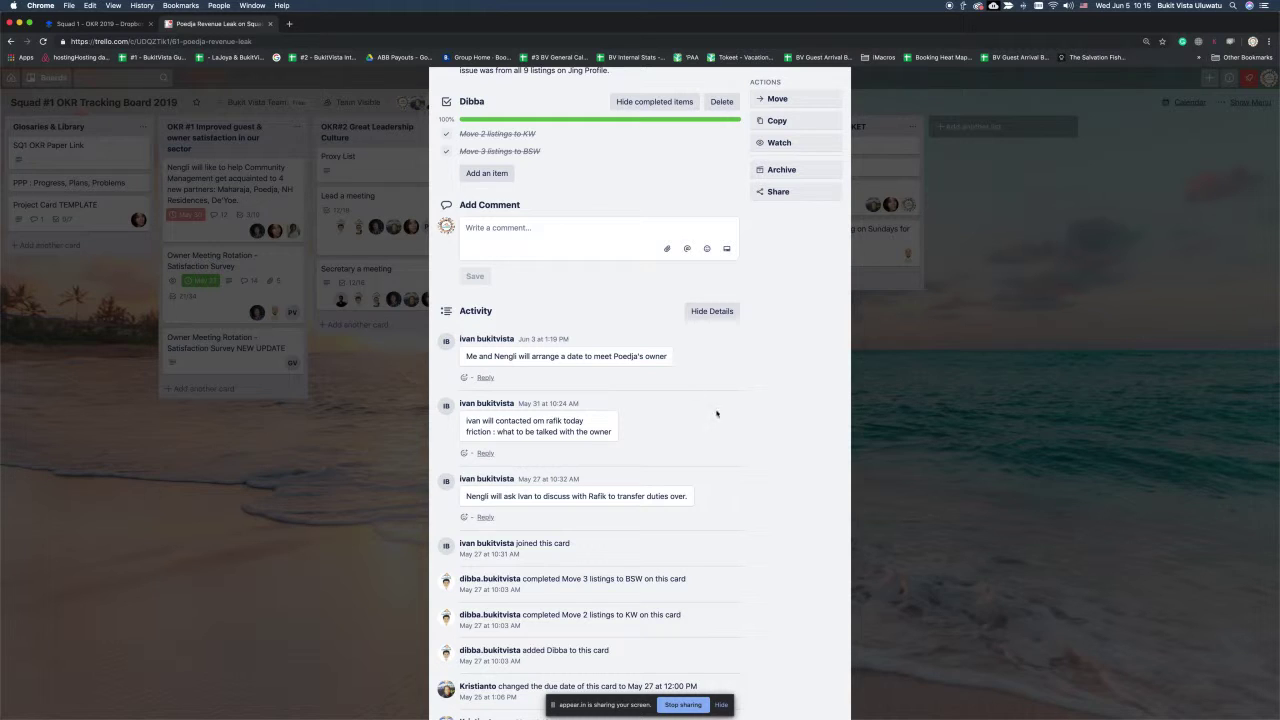
{"action": "left_click", "coordinate": [930, 537]}
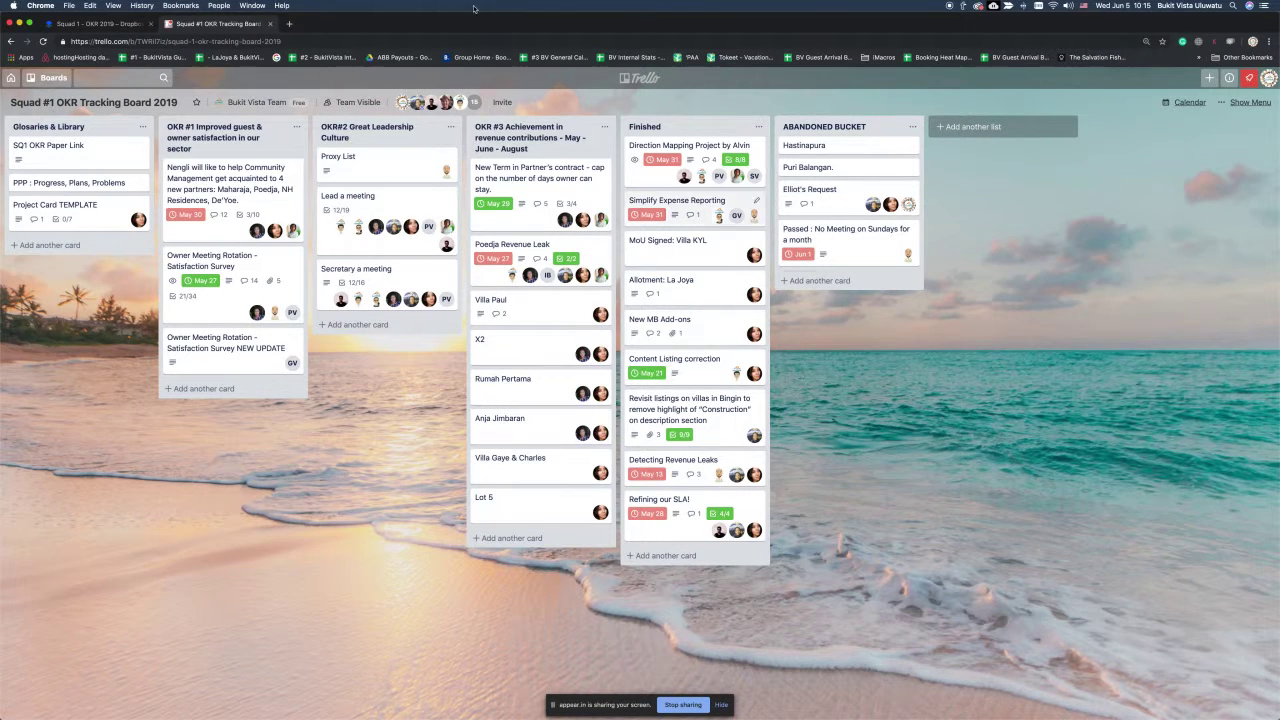
Step: Switch to the Squad 1 - OKR 2019 Dropbox Paper document and open the linked June OKRs proposal in a new tab
{"action": "key", "text": "ctrl+shift+Tab"}
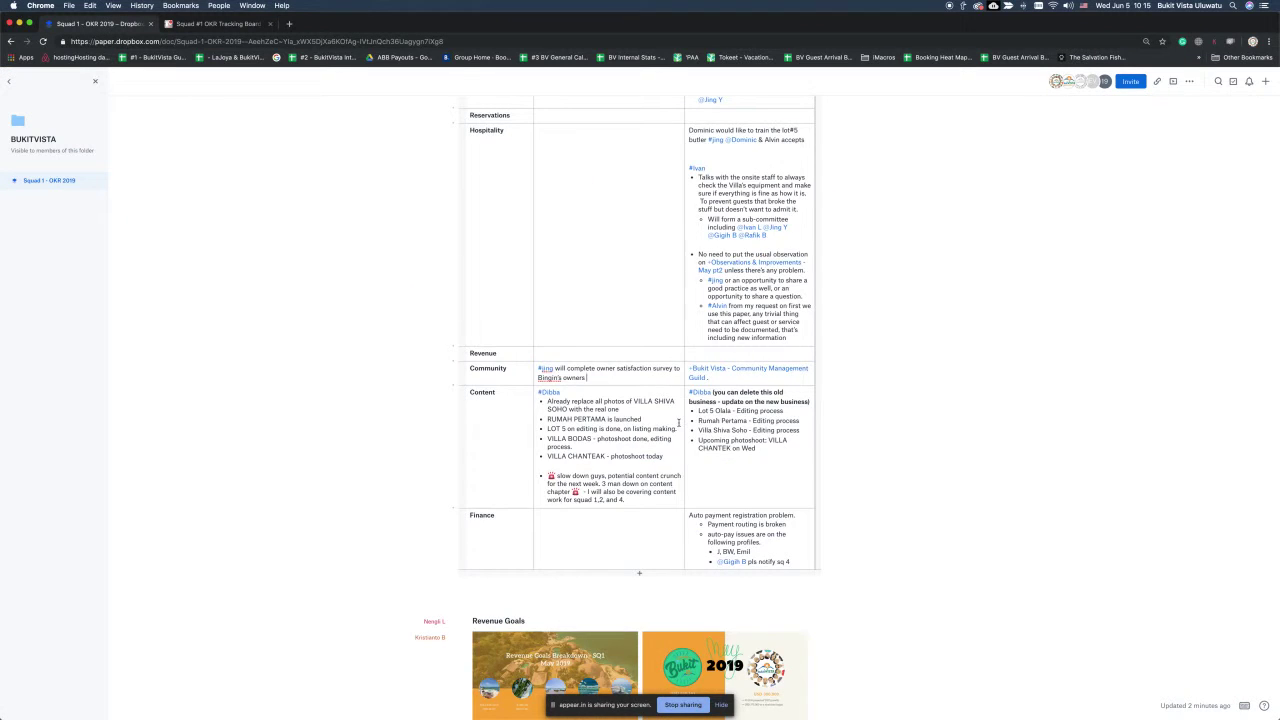
{"action": "scroll", "coordinate": [678, 423], "scroll_direction": "up", "scroll_amount": 15}
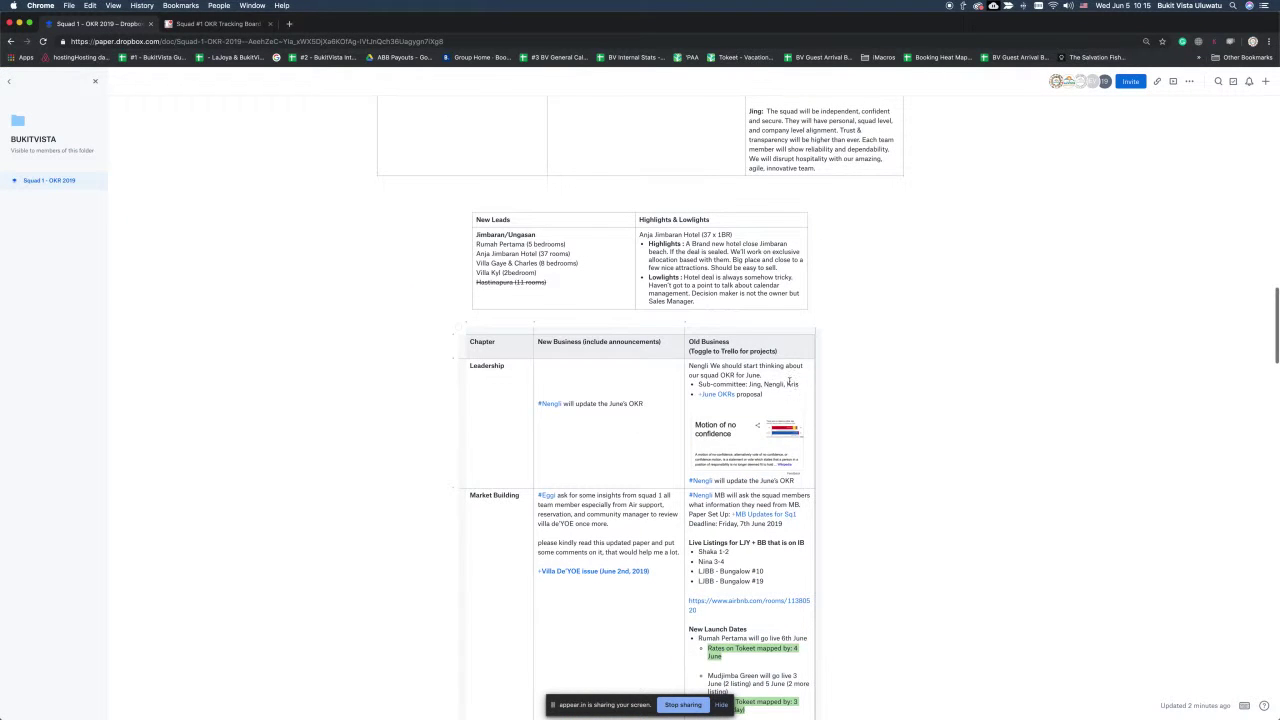
{"action": "right_click", "coordinate": [727, 395]}
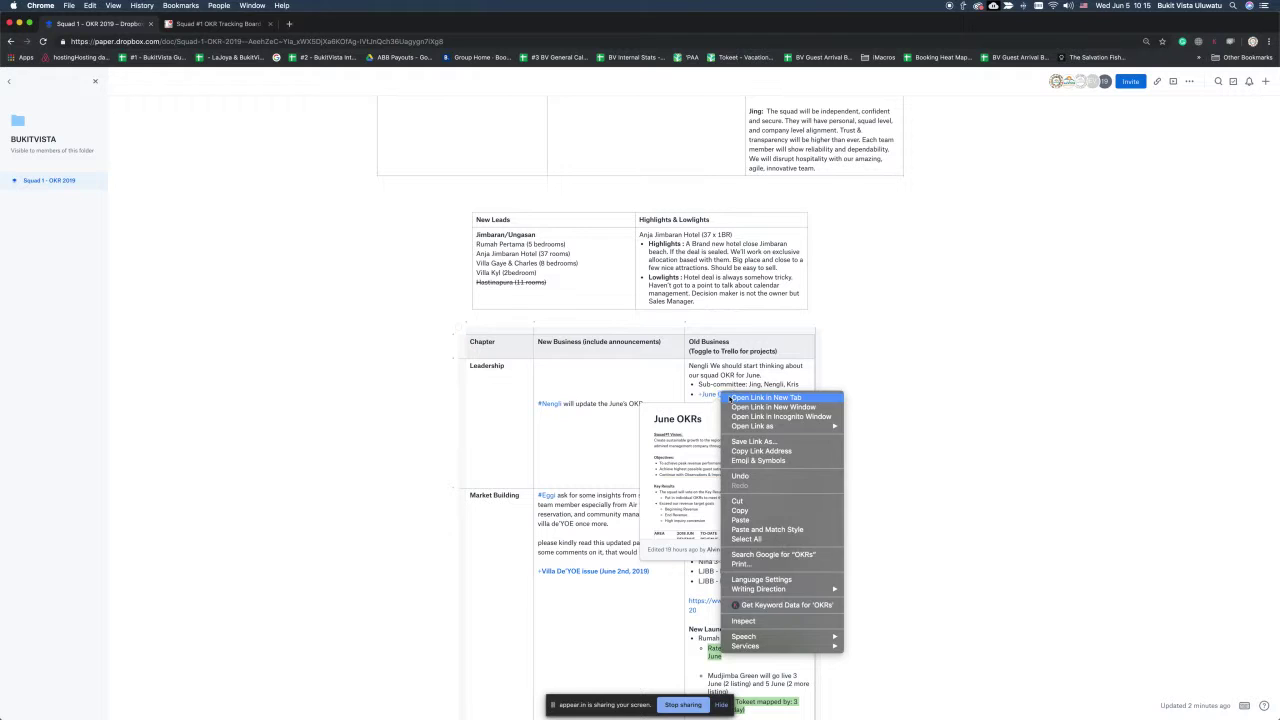
{"action": "left_click", "coordinate": [766, 397]}
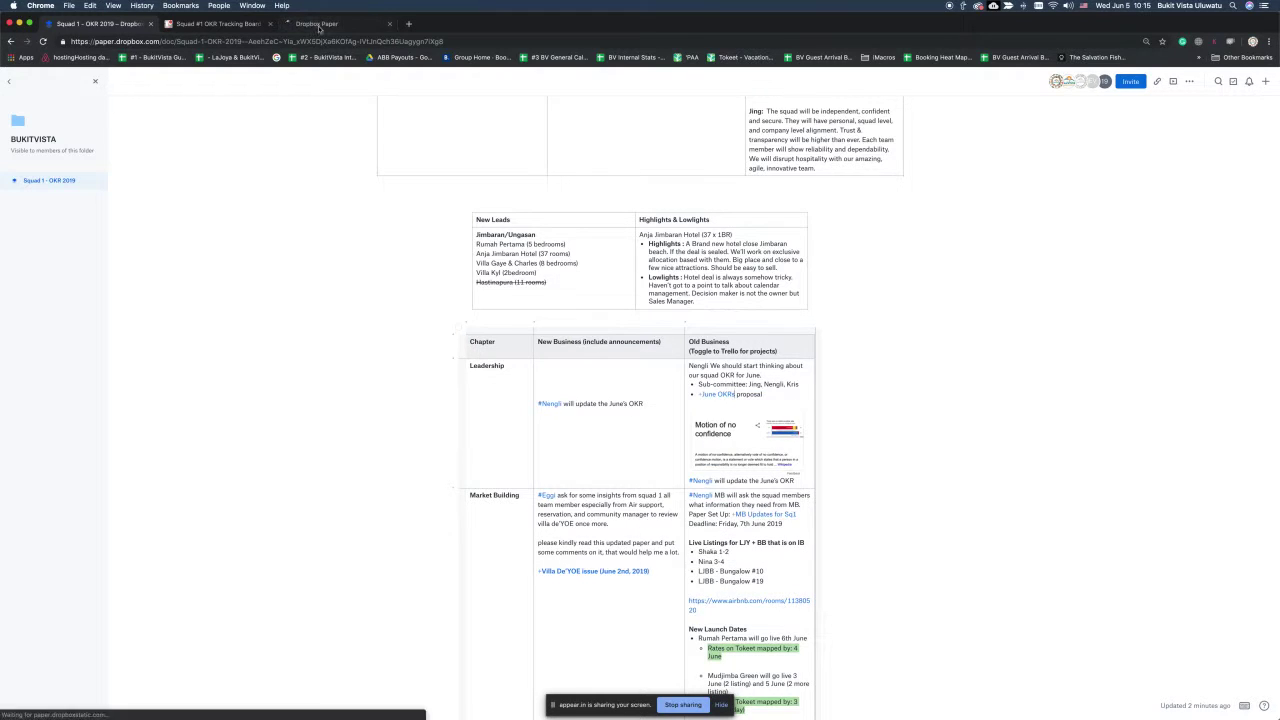
{"action": "left_click", "coordinate": [319, 24]}
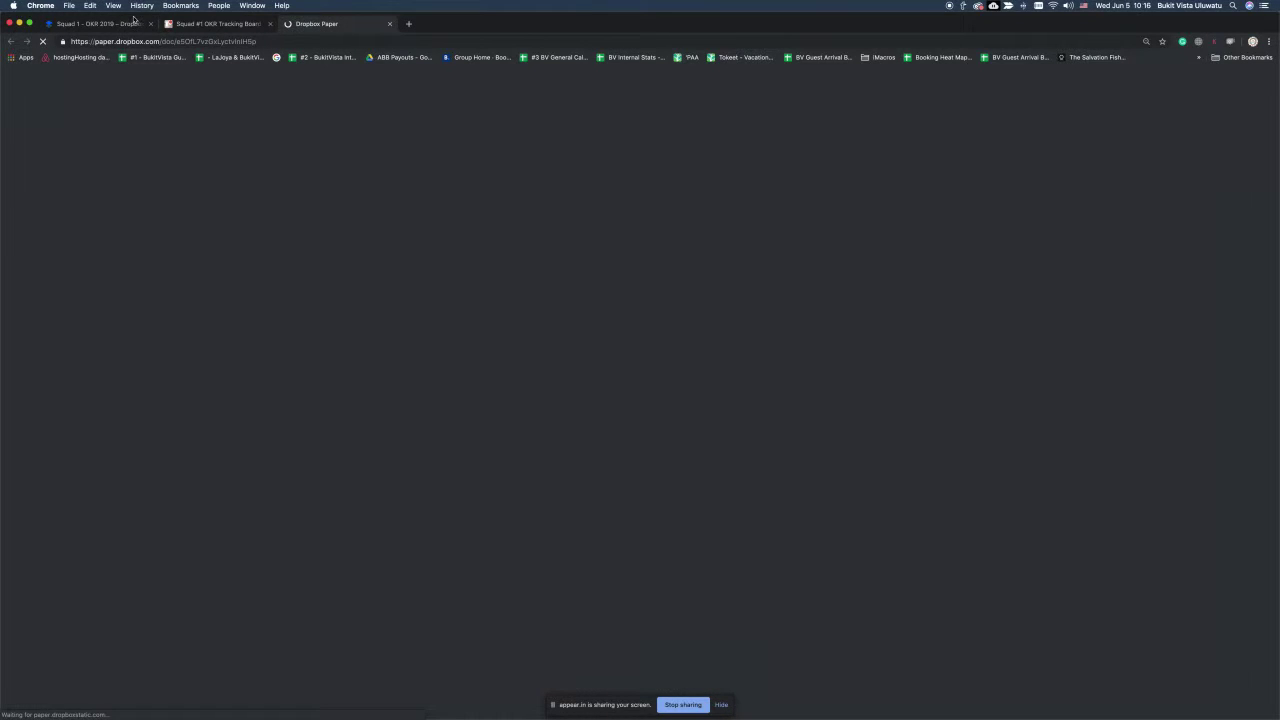
Step: Delete the "Motion of no confidence" image from the Leadership old business in Squad 1 - OKR 2019, and return to the June OKRs document
{"action": "left_click", "coordinate": [133, 22]}
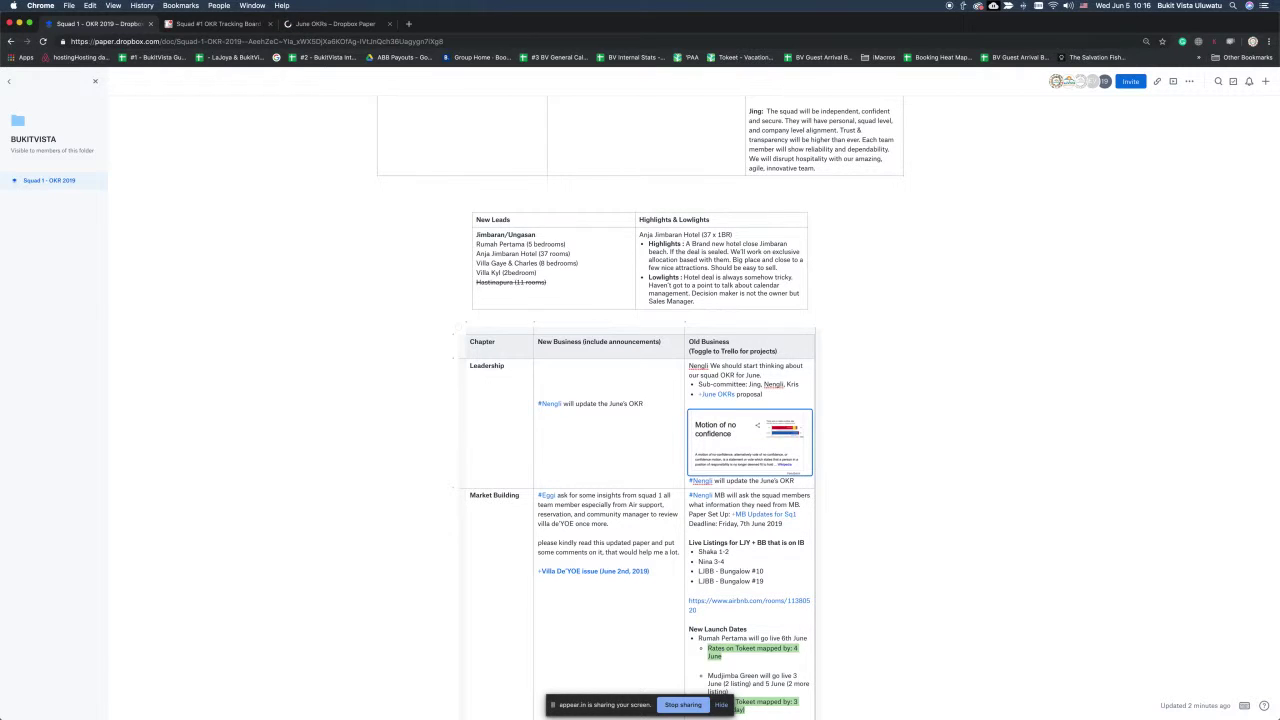
{"action": "key", "text": "BackSpace"}
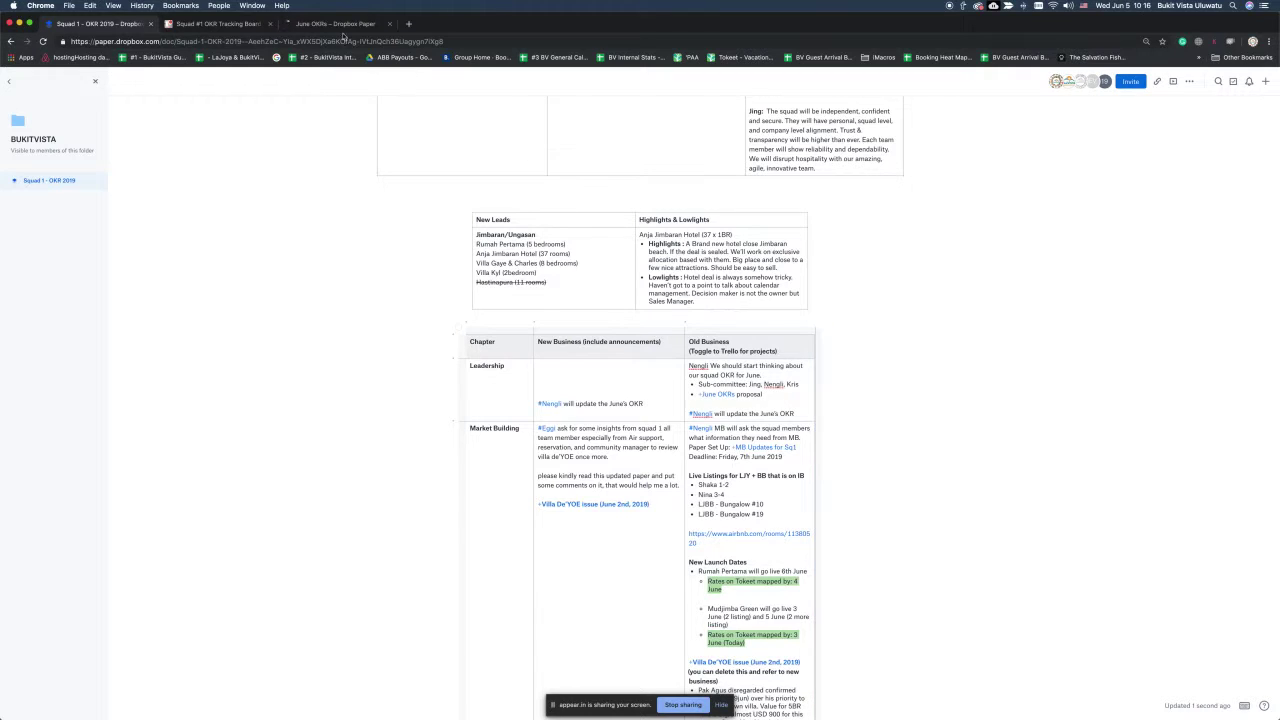
{"action": "left_click", "coordinate": [339, 25]}
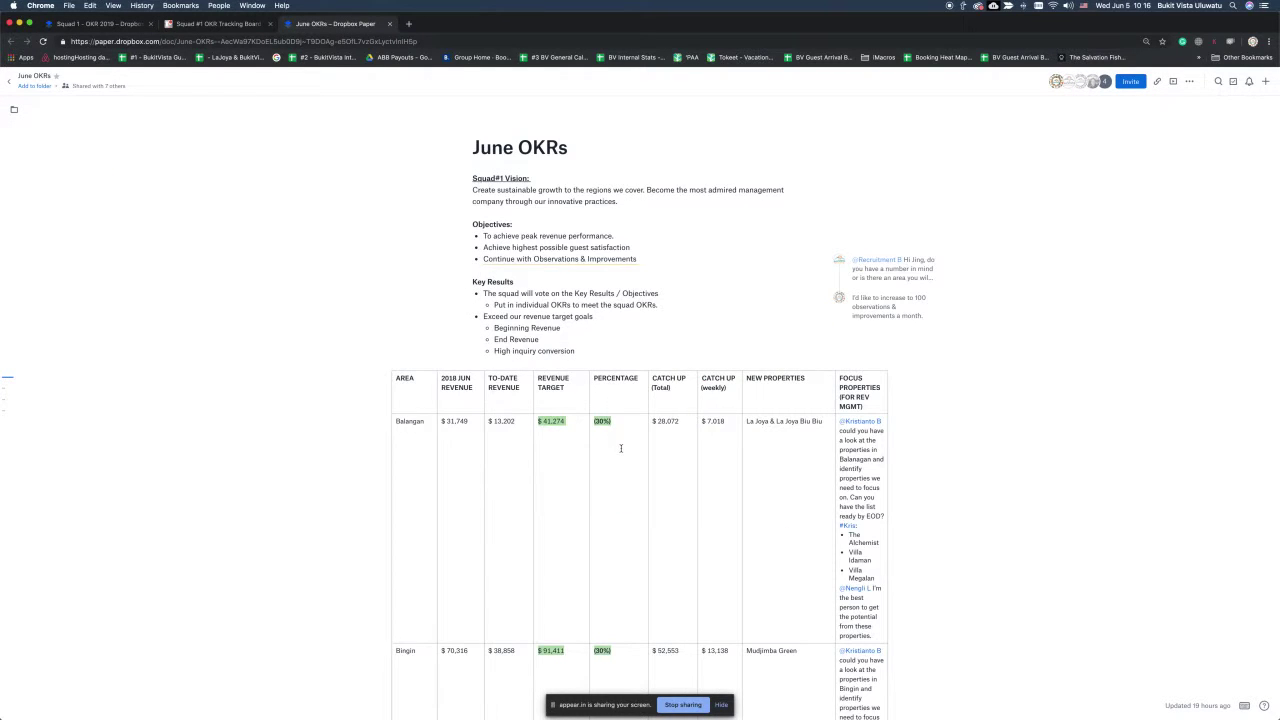
Step: Narrow the New Properties column of the June OKRs revenue table and adjust the To-Date Revenue column so its heading fits on two lines
{"action": "scroll", "coordinate": [620, 448], "scroll_direction": "down", "scroll_amount": 3}
{"action": "scroll", "coordinate": [620, 448], "scroll_direction": "down", "scroll_amount": 3}
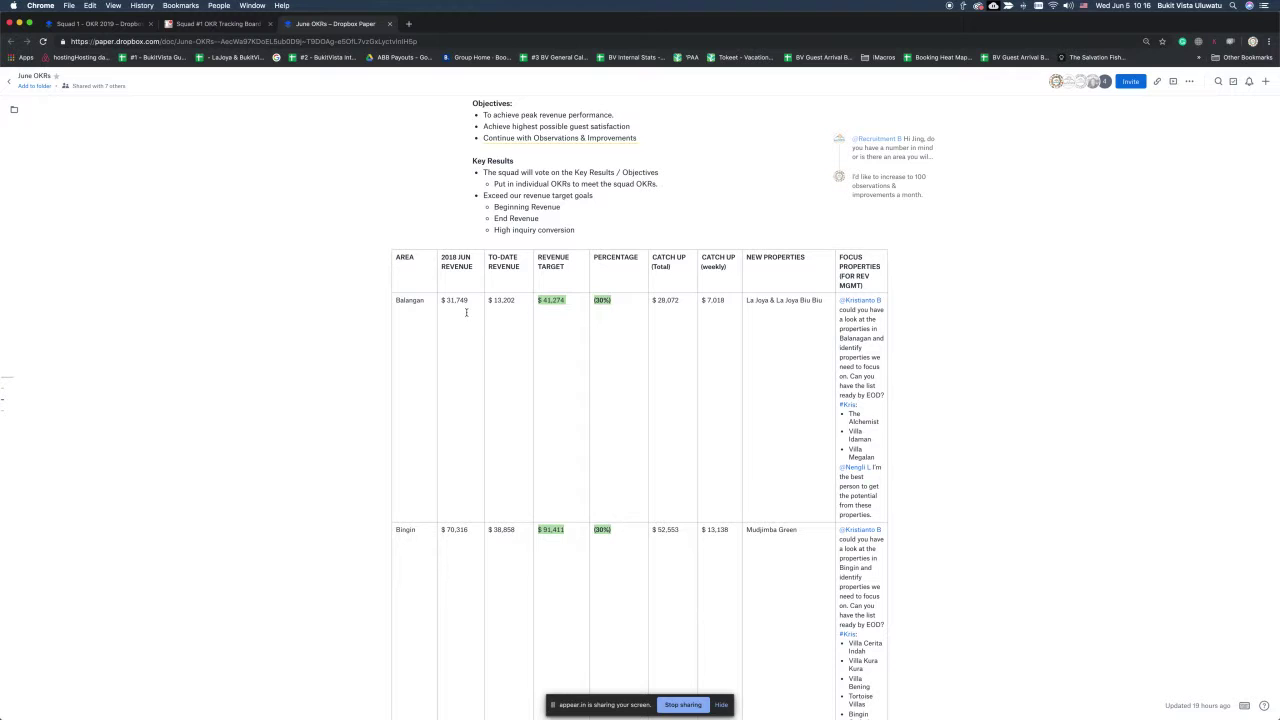
{"action": "left_click_drag", "start_coordinate": [836, 336], "coordinate": [780, 338]}
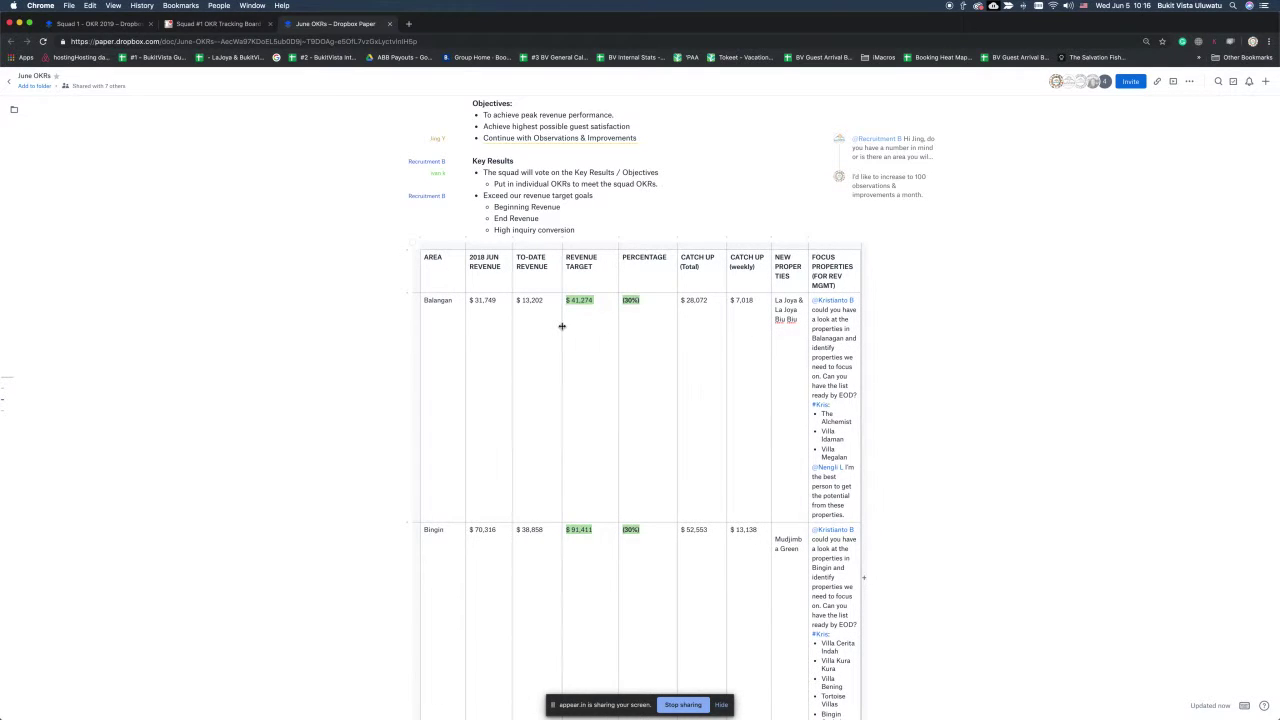
{"action": "left_click_drag", "start_coordinate": [562, 326], "coordinate": [553, 325]}
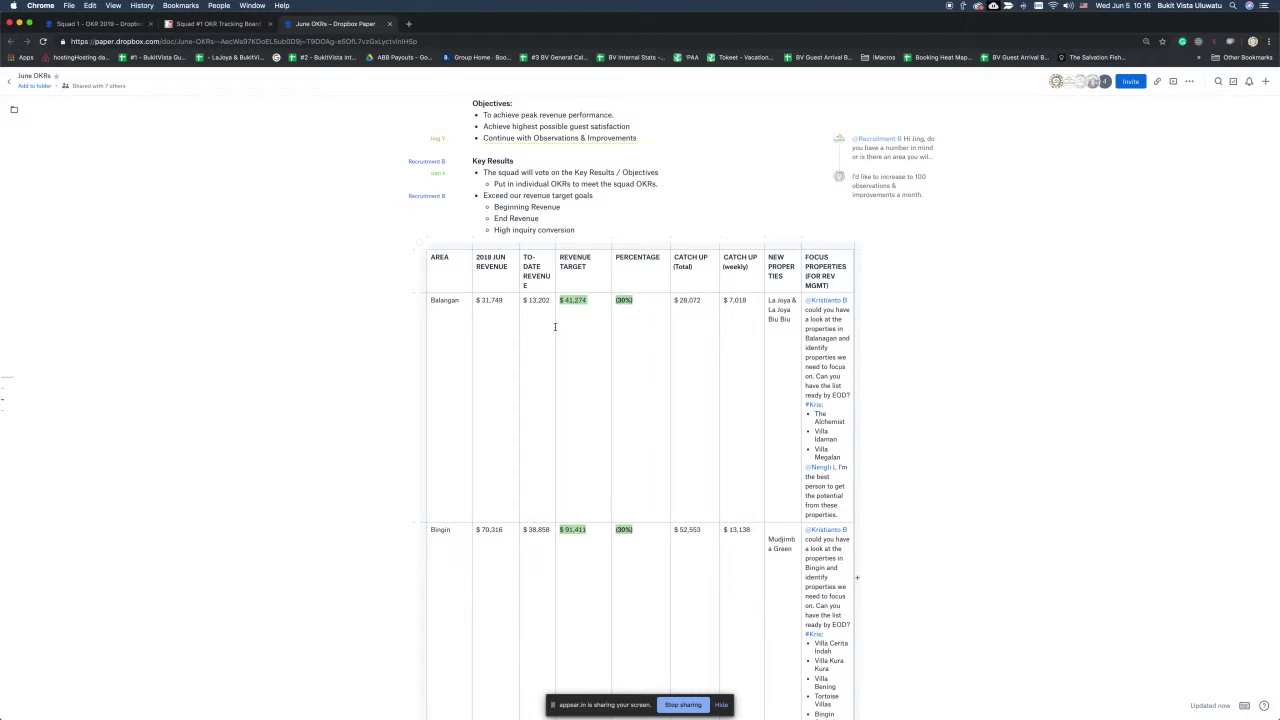
{"action": "left_click_drag", "start_coordinate": [556, 326], "coordinate": [560, 326]}
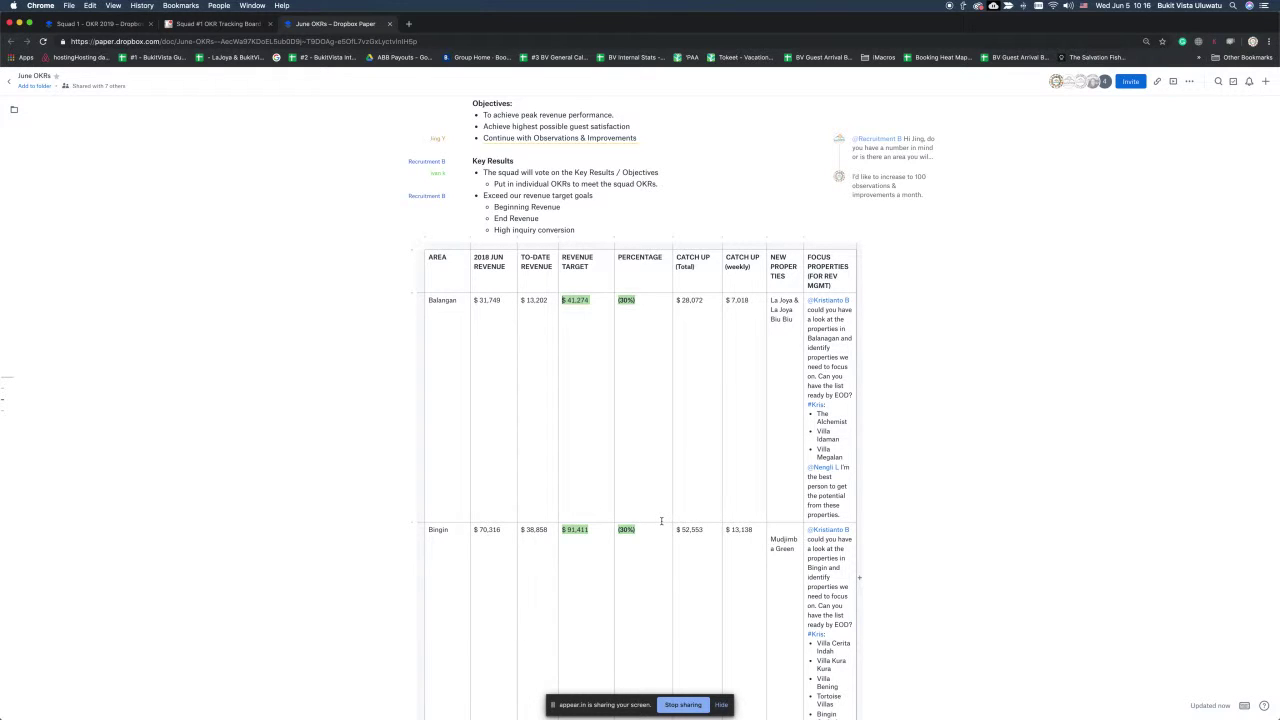
Step: Examine the revenue targets, catch-up amounts and new properties for each area from Balangan to Nusa Dua
{"action": "scroll", "coordinate": [670, 515], "scroll_direction": "down", "scroll_amount": 8}
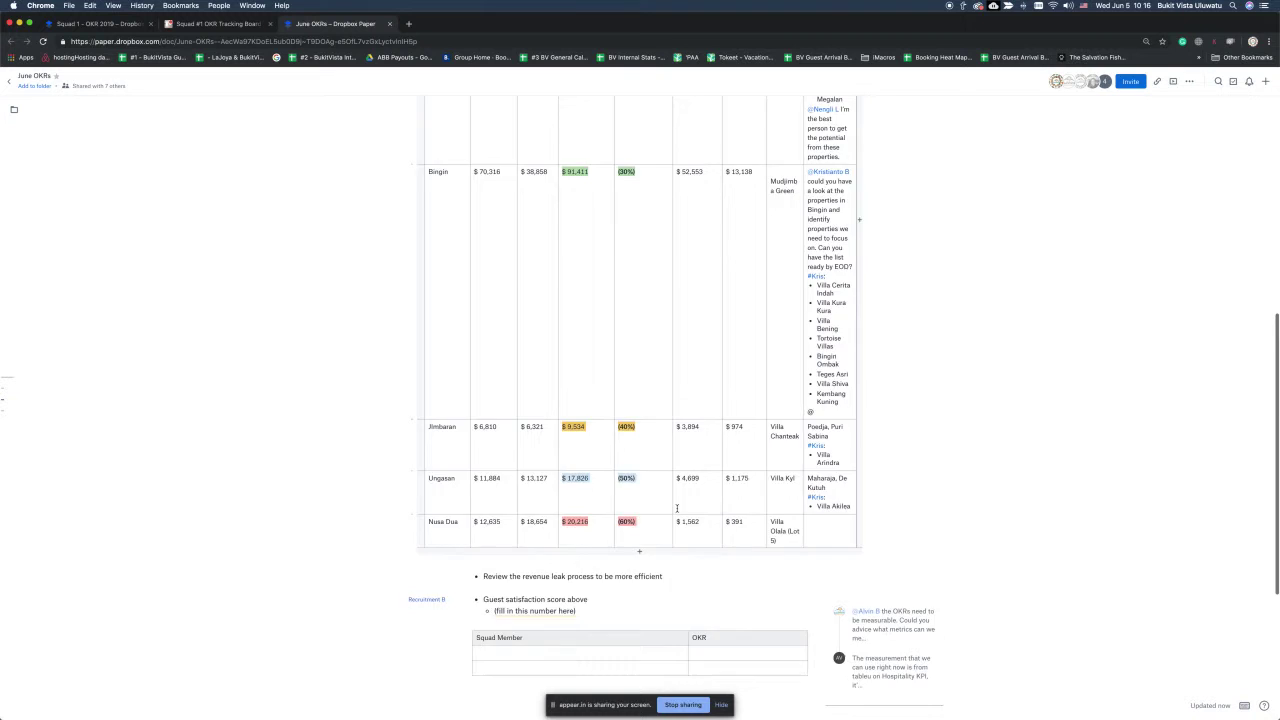
{"action": "scroll", "coordinate": [677, 509], "scroll_direction": "up", "scroll_amount": 7}
{"action": "scroll", "coordinate": [677, 507], "scroll_direction": "down", "scroll_amount": 9}
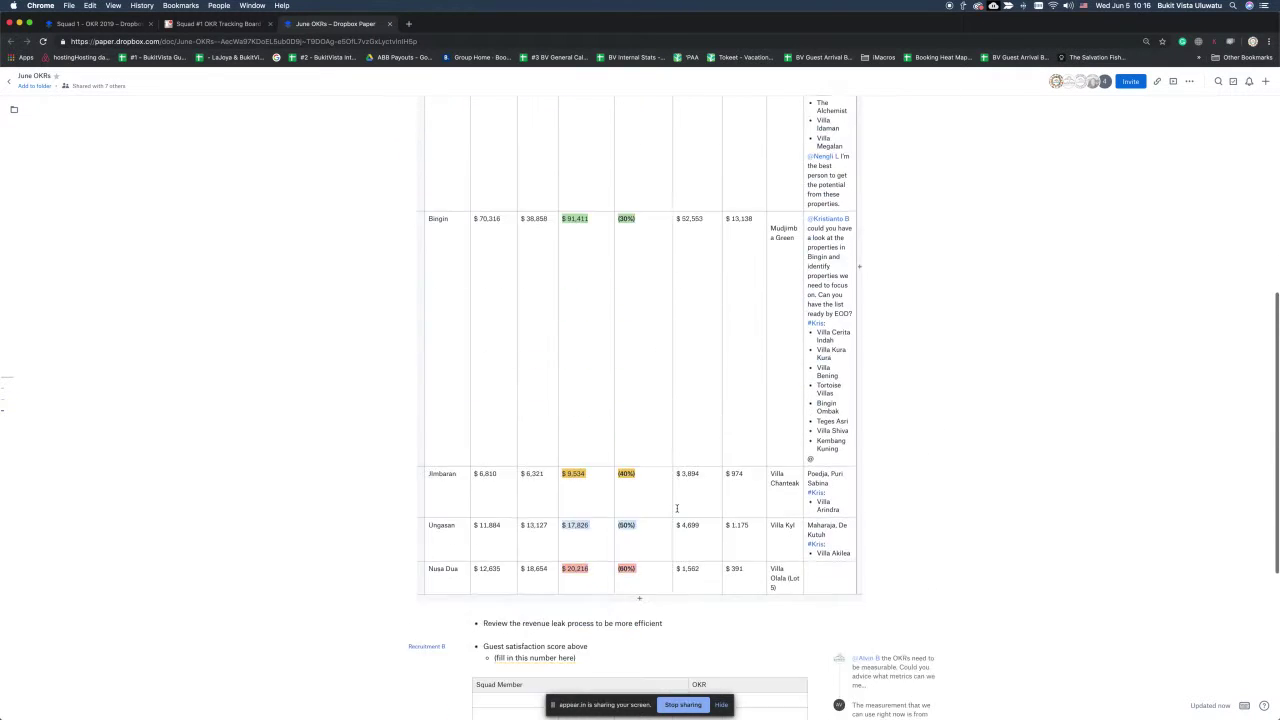
{"action": "scroll", "coordinate": [677, 508], "scroll_direction": "up", "scroll_amount": 13}
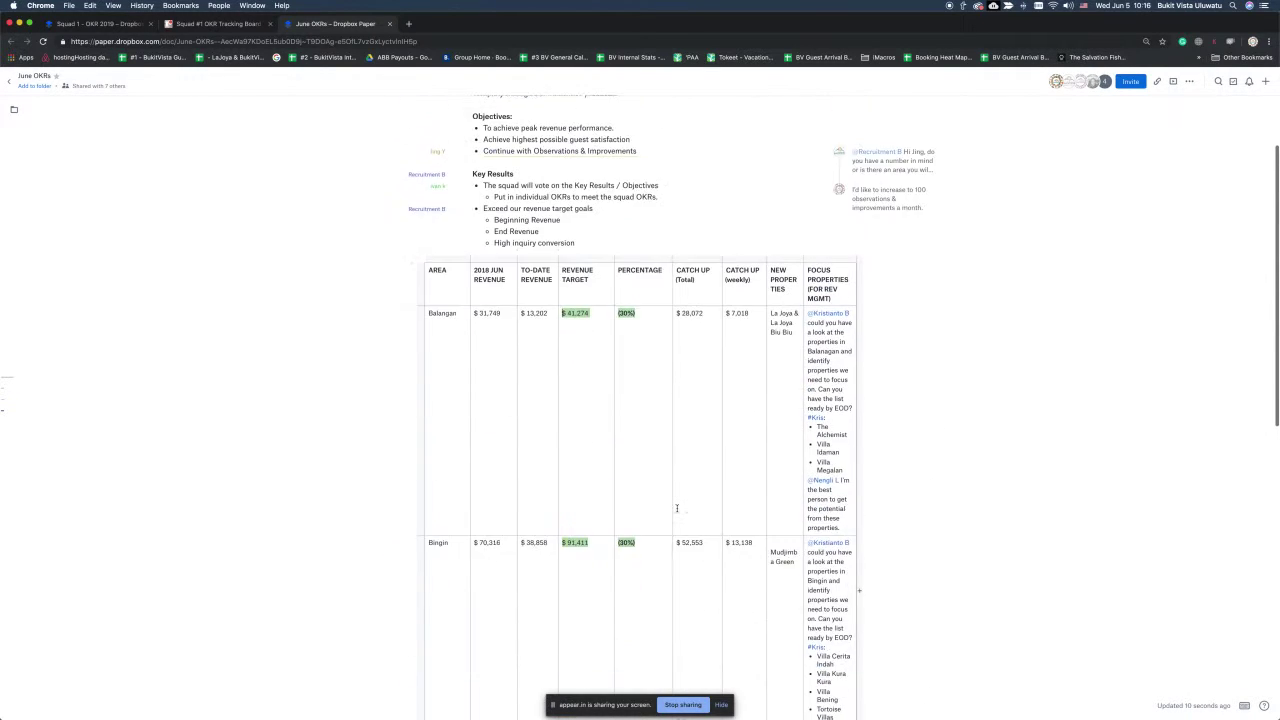
{"action": "scroll", "coordinate": [677, 508], "scroll_direction": "down", "scroll_amount": 2}
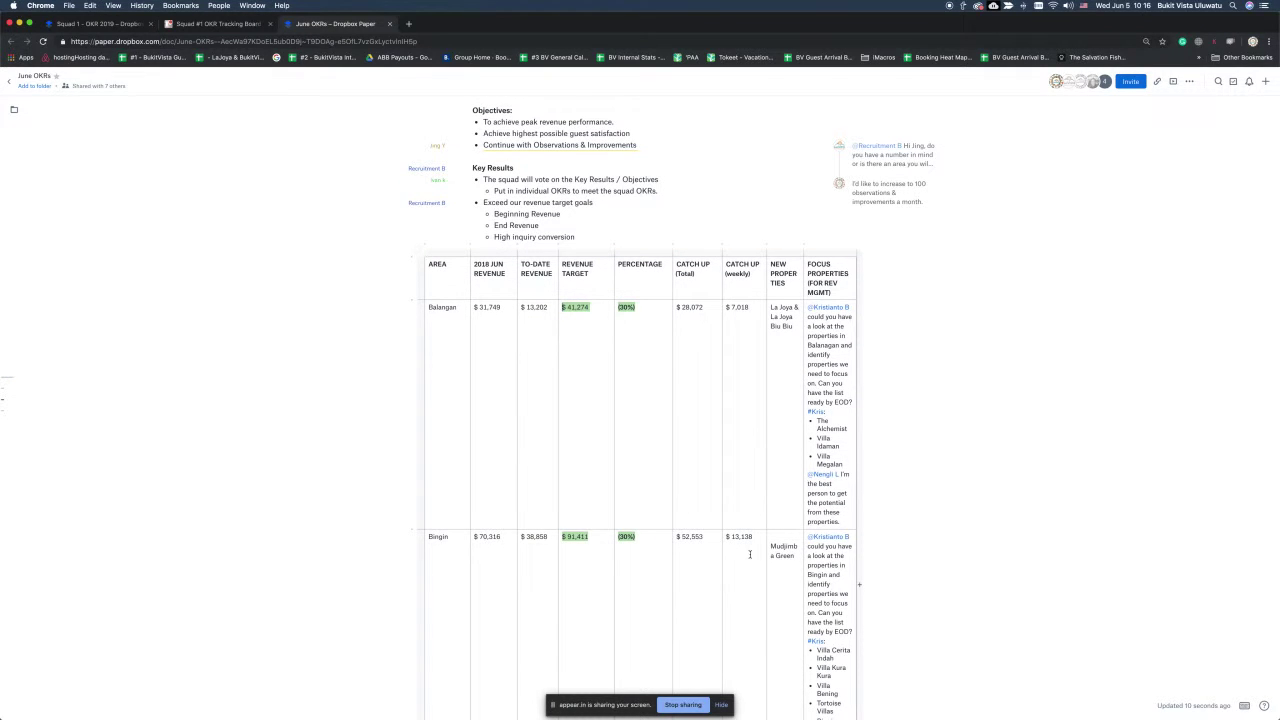
{"action": "scroll", "coordinate": [749, 560], "scroll_direction": "down", "scroll_amount": 3}
{"action": "scroll", "coordinate": [747, 566], "scroll_direction": "down", "scroll_amount": 5}
{"action": "scroll", "coordinate": [747, 566], "scroll_direction": "up", "scroll_amount": 5}
{"action": "scroll", "coordinate": [747, 566], "scroll_direction": "down", "scroll_amount": 3}
{"action": "scroll", "coordinate": [748, 566], "scroll_direction": "up", "scroll_amount": 3}
{"action": "scroll", "coordinate": [748, 566], "scroll_direction": "down", "scroll_amount": 4}
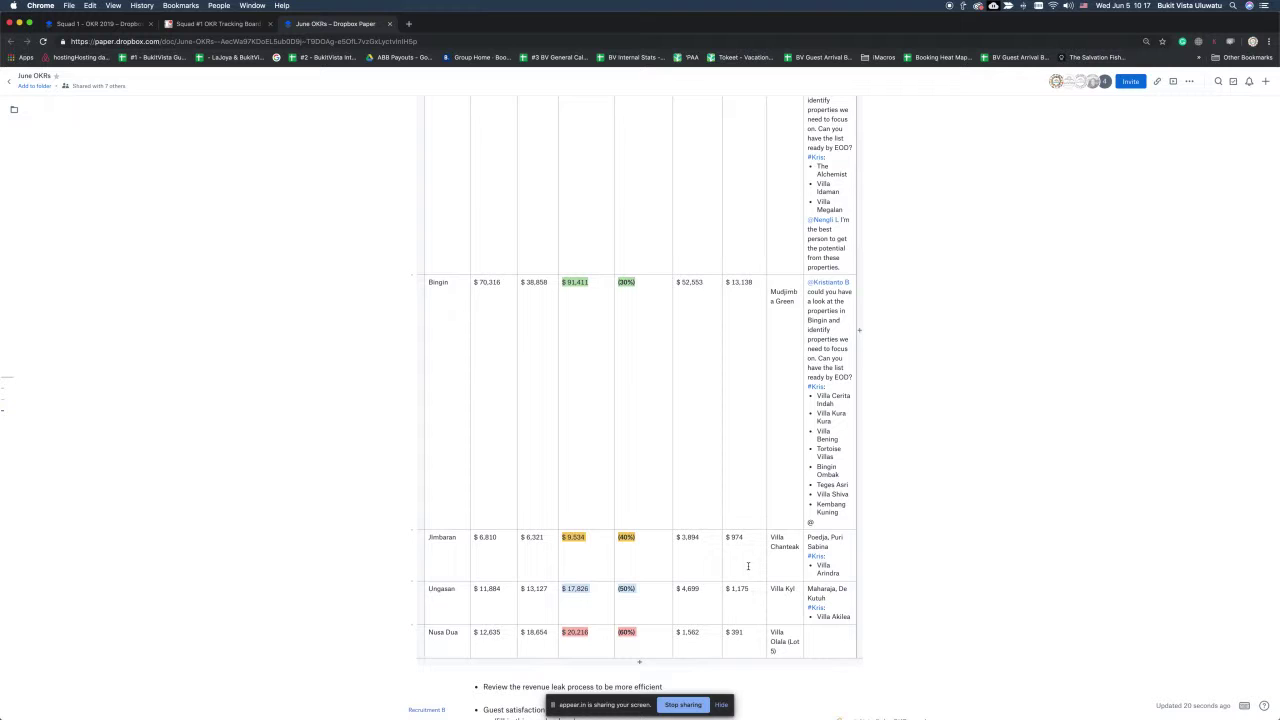
{"action": "scroll", "coordinate": [747, 566], "scroll_direction": "down", "scroll_amount": 2}
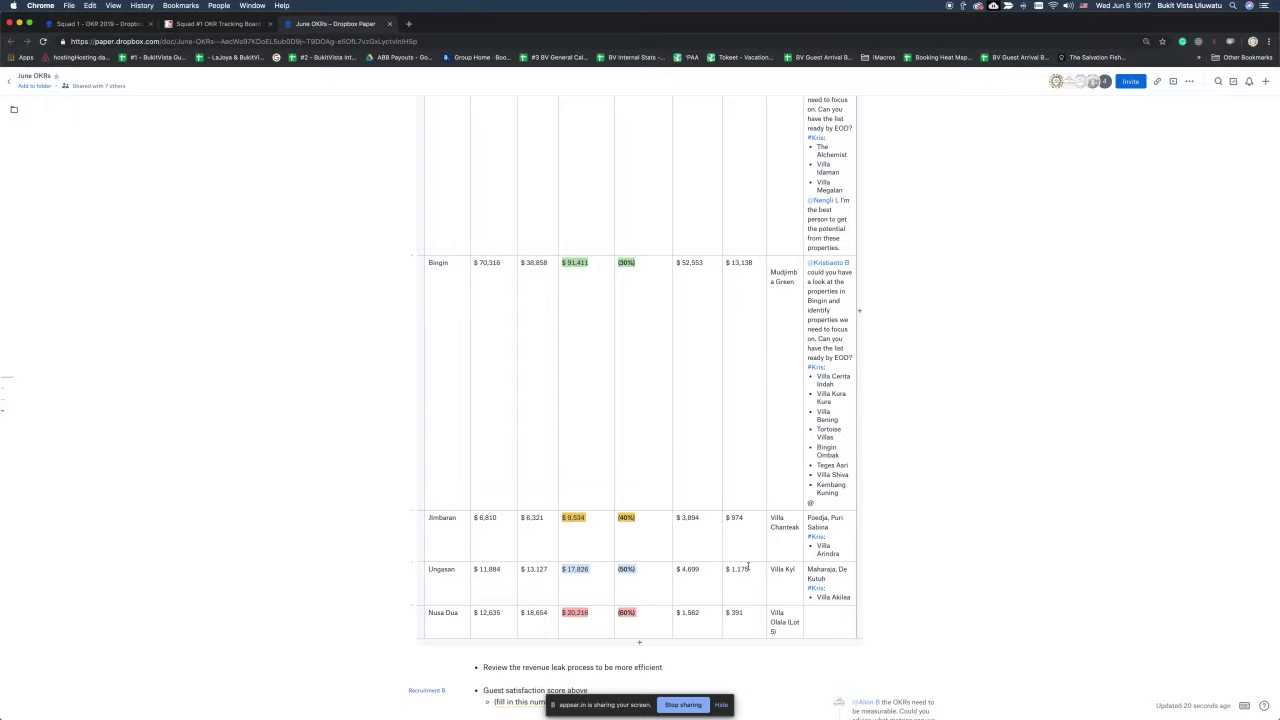
{"action": "scroll", "coordinate": [720, 563], "scroll_direction": "down", "scroll_amount": 4}
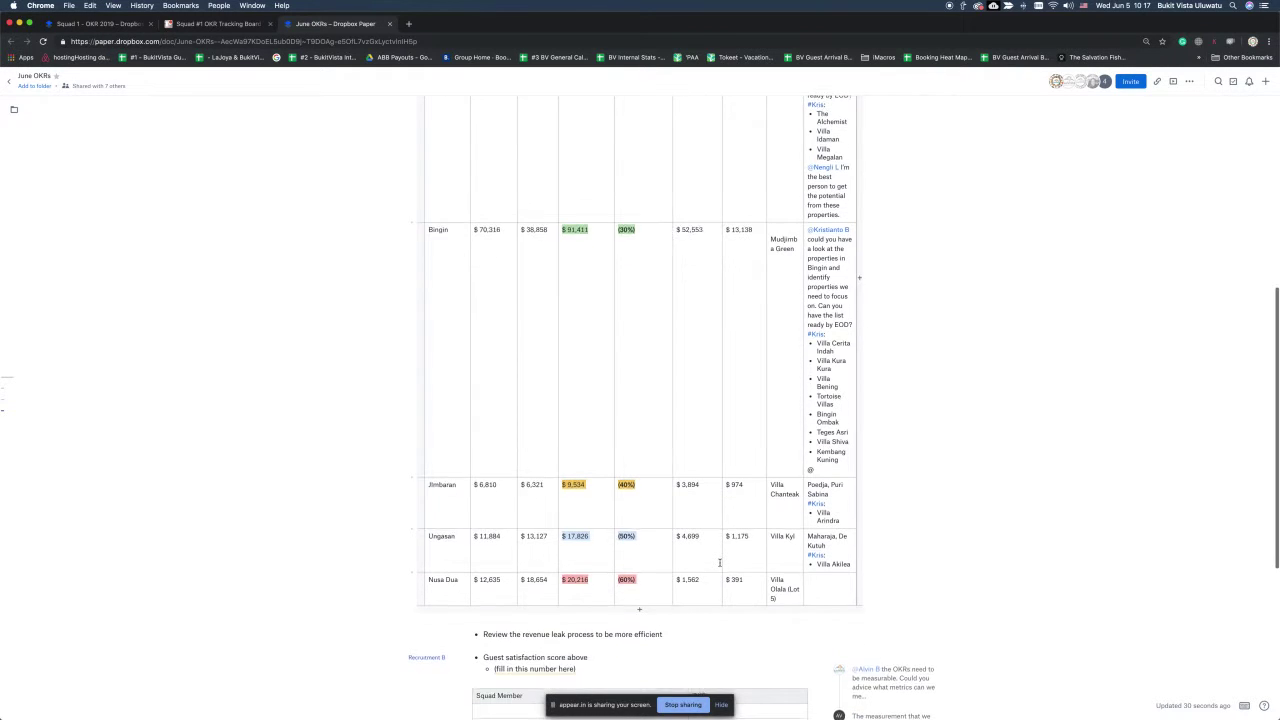
{"action": "scroll", "coordinate": [660, 545], "scroll_direction": "down", "scroll_amount": 1}
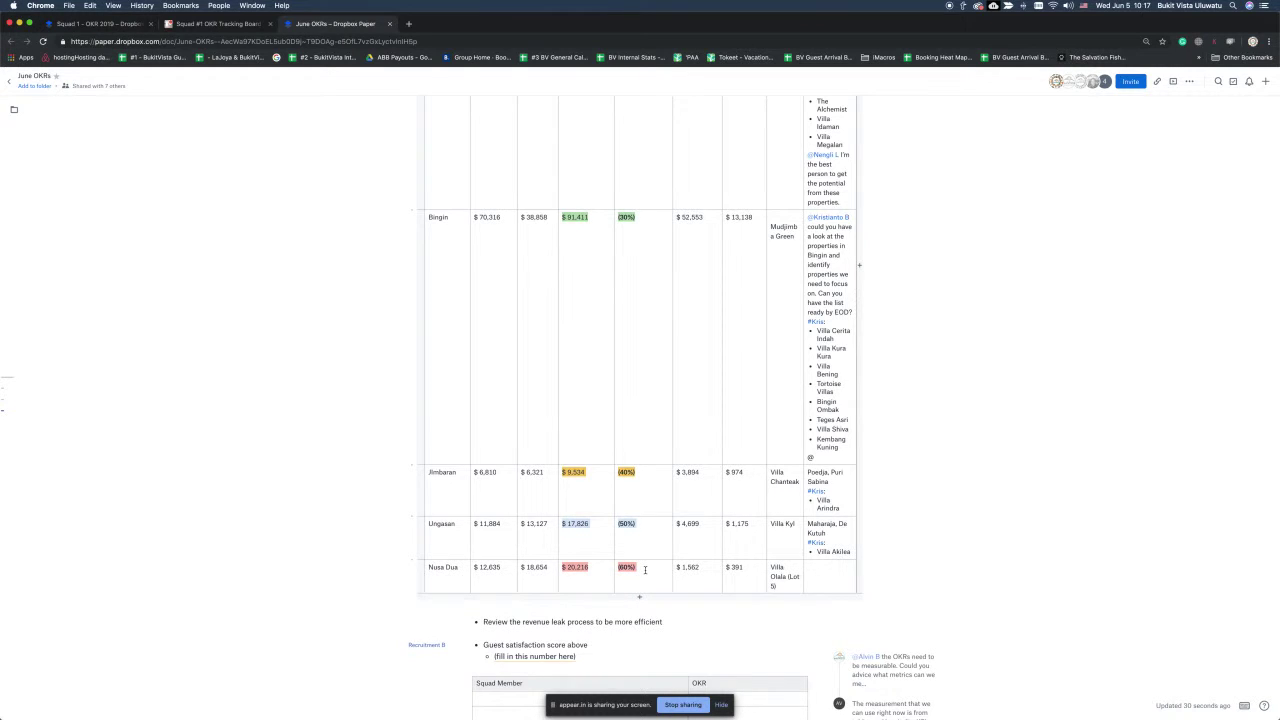
Step: Enlarge the June OKRs page and compare the percentage increases and focus properties across the areas
{"action": "scroll", "coordinate": [645, 570], "scroll_direction": "up", "scroll_amount": 10}
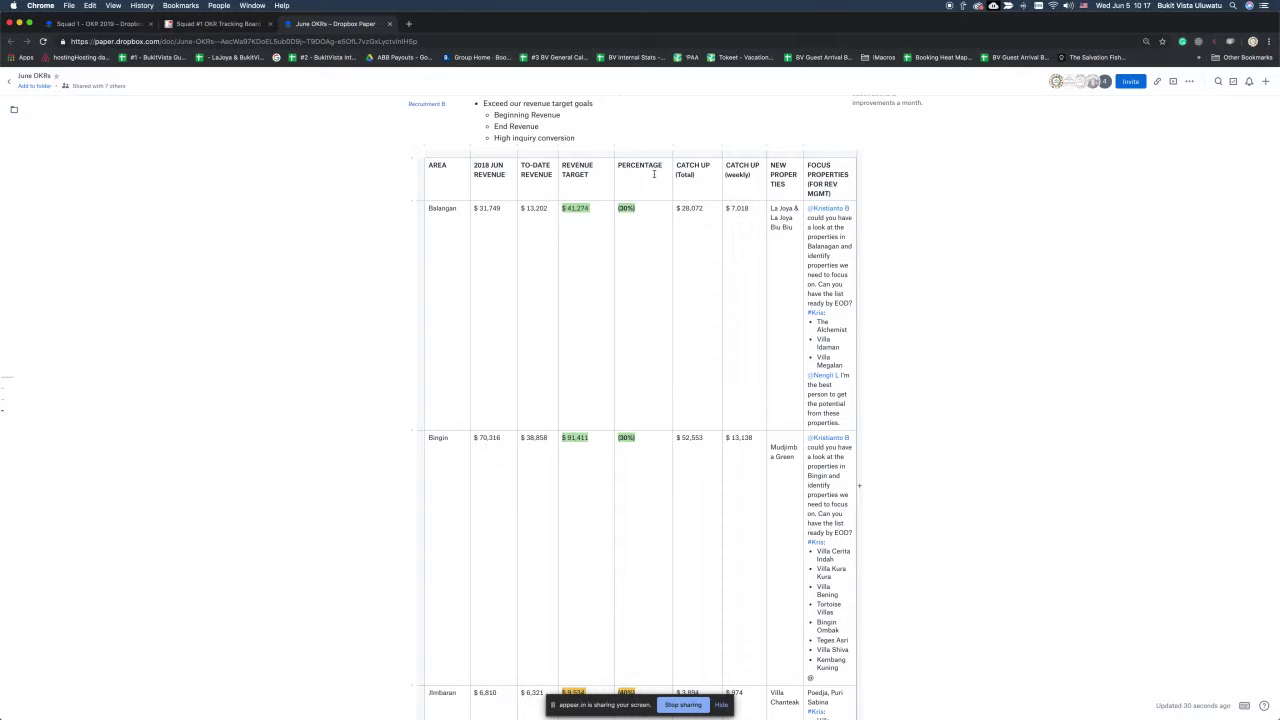
{"action": "scroll", "coordinate": [633, 245], "scroll_direction": "down", "scroll_amount": 1}
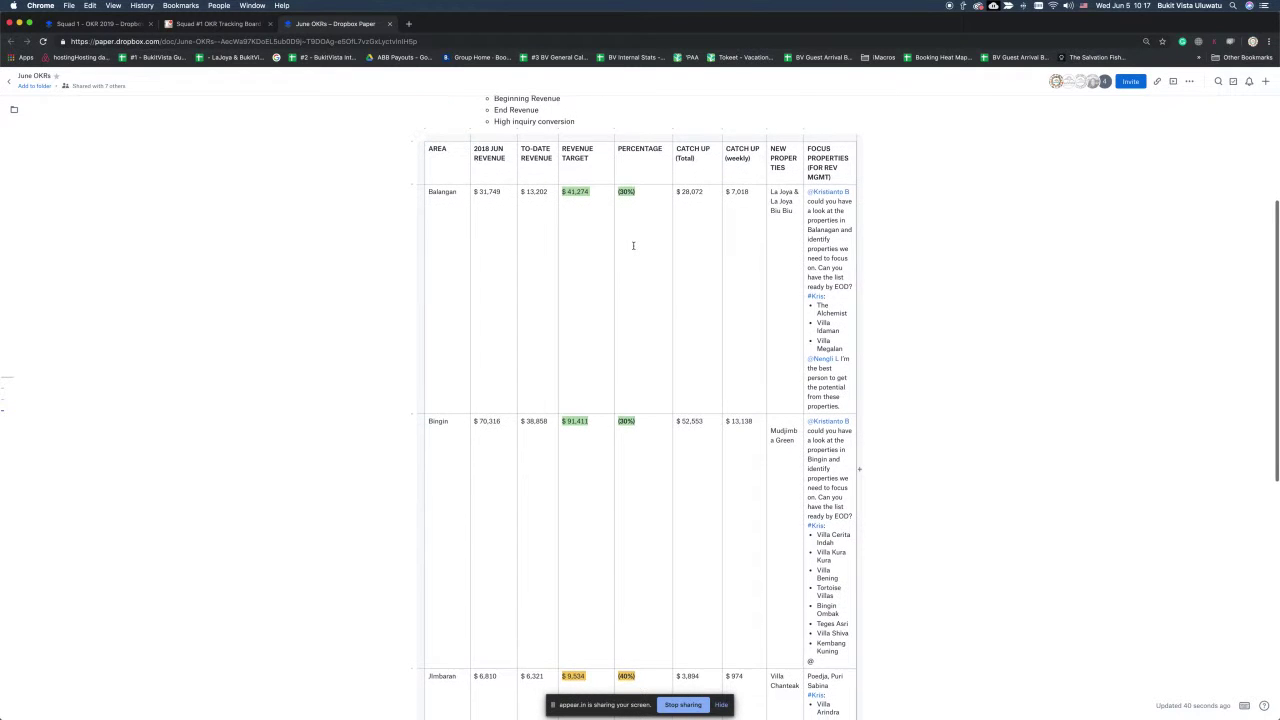
{"action": "scroll", "coordinate": [634, 236], "scroll_direction": "up", "scroll_amount": 2}
{"action": "scroll", "coordinate": [634, 233], "scroll_direction": "up", "scroll_amount": 2}
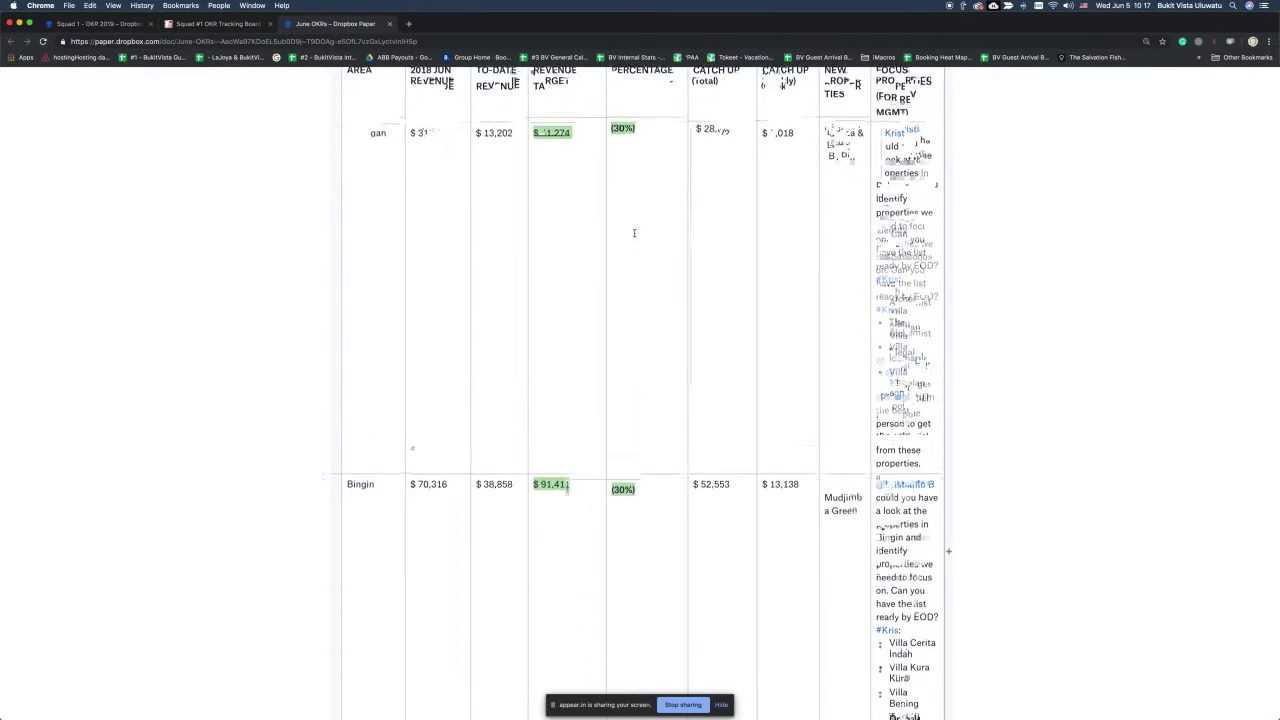
{"action": "scroll", "coordinate": [634, 233], "scroll_direction": "down", "scroll_amount": 7}
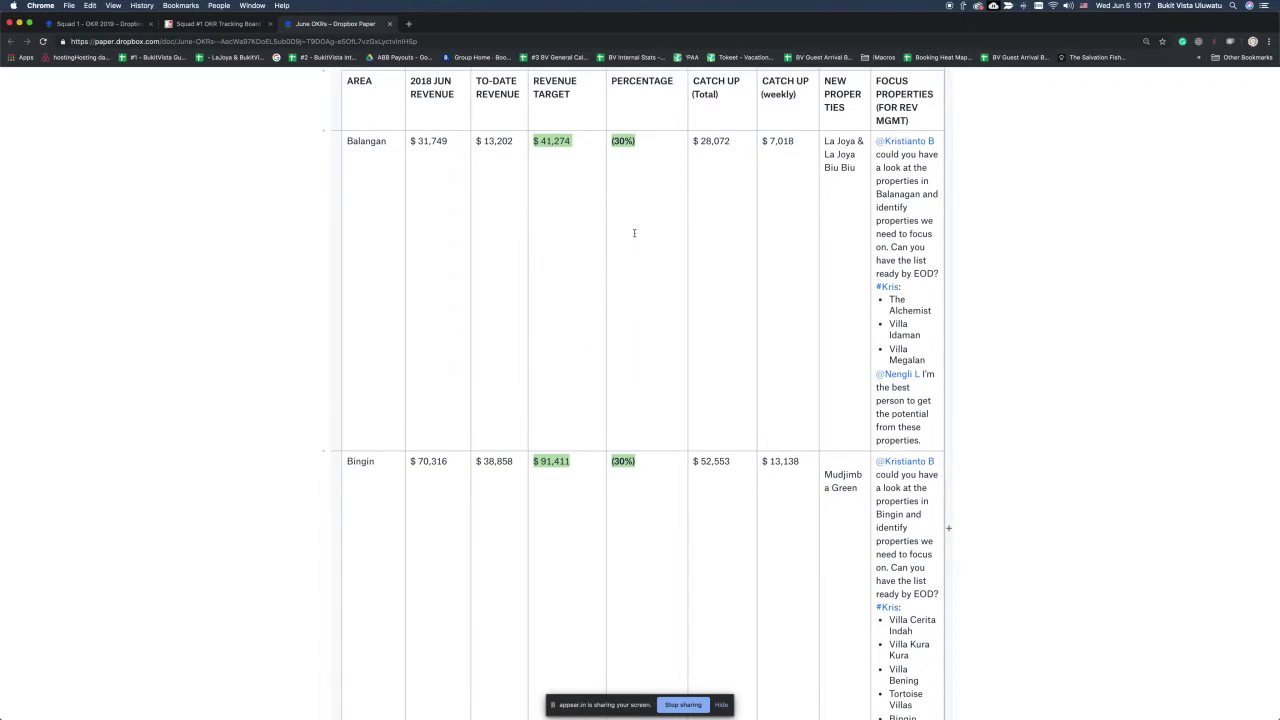
{"action": "scroll", "coordinate": [634, 233], "scroll_direction": "down", "scroll_amount": 4}
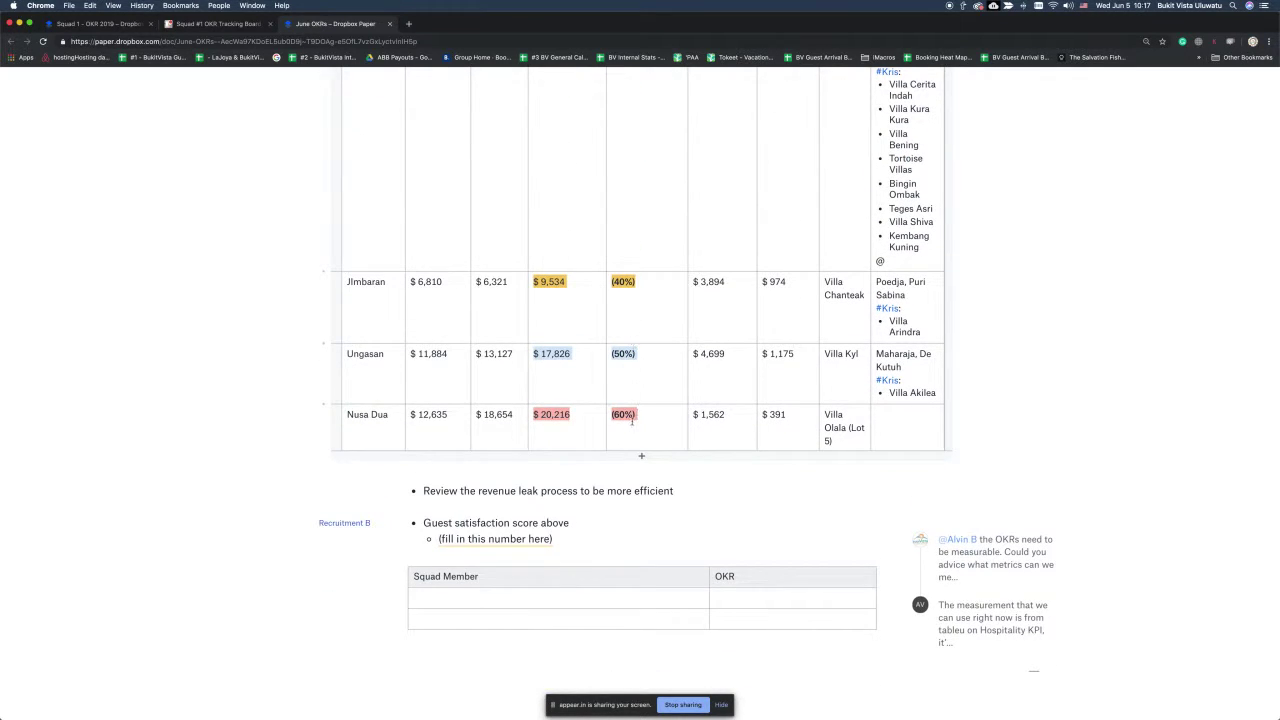
{"action": "scroll", "coordinate": [632, 421], "scroll_direction": "up", "scroll_amount": 3}
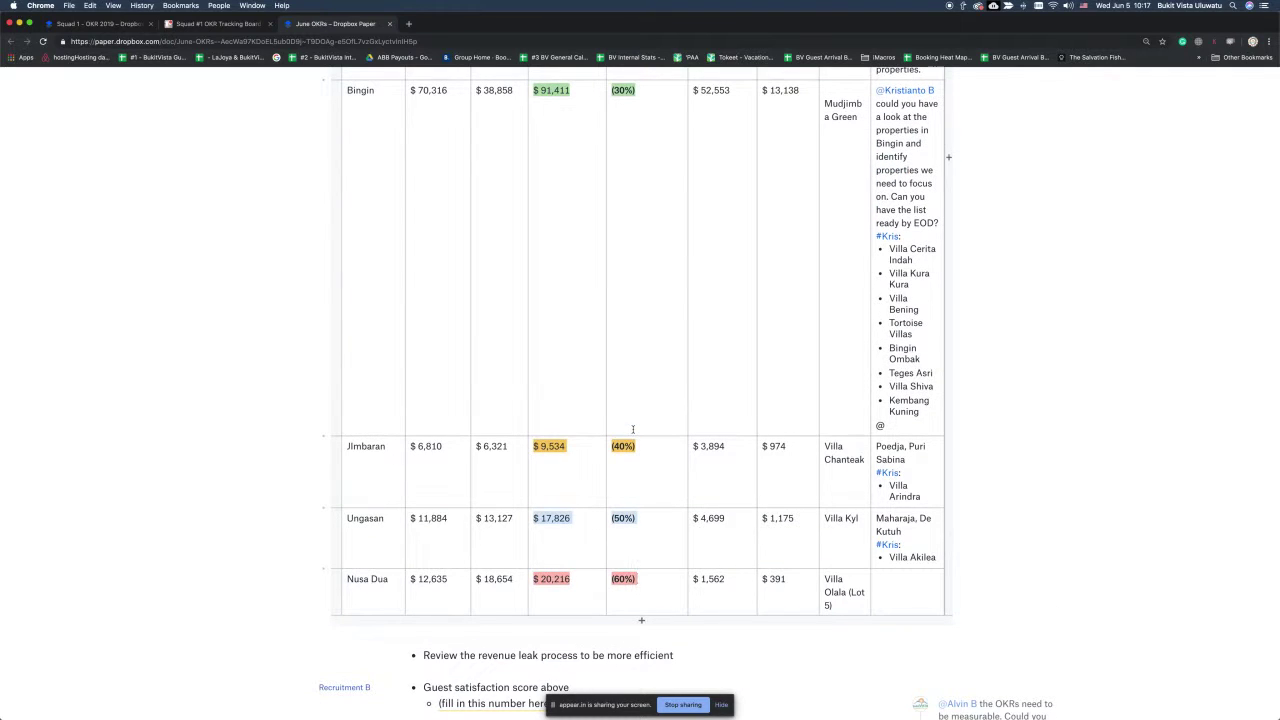
{"action": "scroll", "coordinate": [633, 429], "scroll_direction": "down", "scroll_amount": 1}
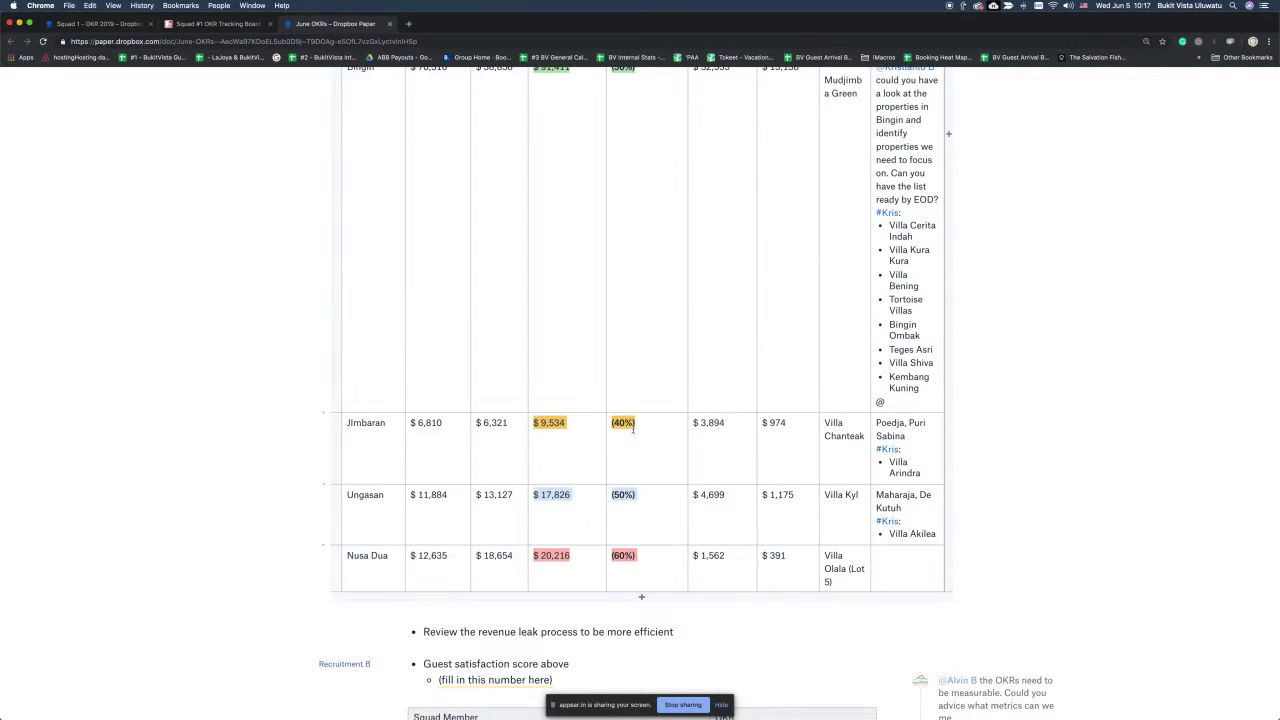
{"action": "scroll", "coordinate": [633, 428], "scroll_direction": "down", "scroll_amount": 1}
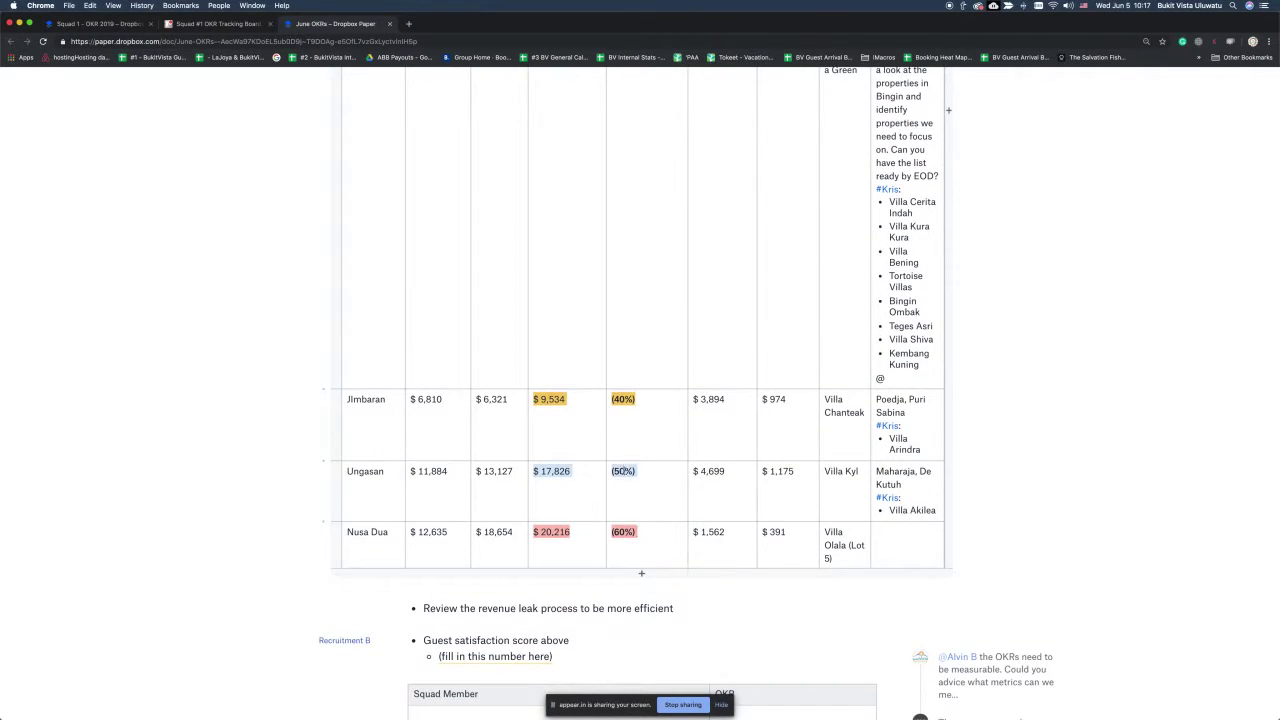
{"action": "scroll", "coordinate": [631, 499], "scroll_direction": "down", "scroll_amount": 1}
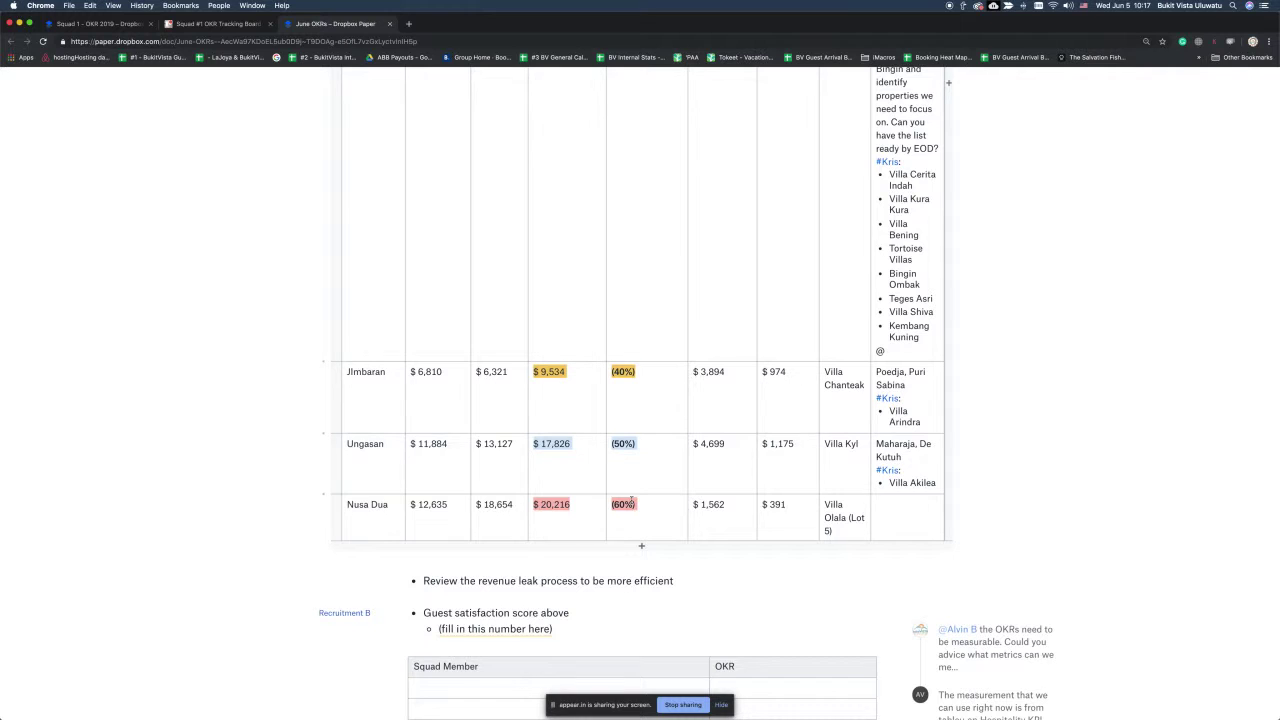
{"action": "scroll", "coordinate": [631, 500], "scroll_direction": "up", "scroll_amount": 10}
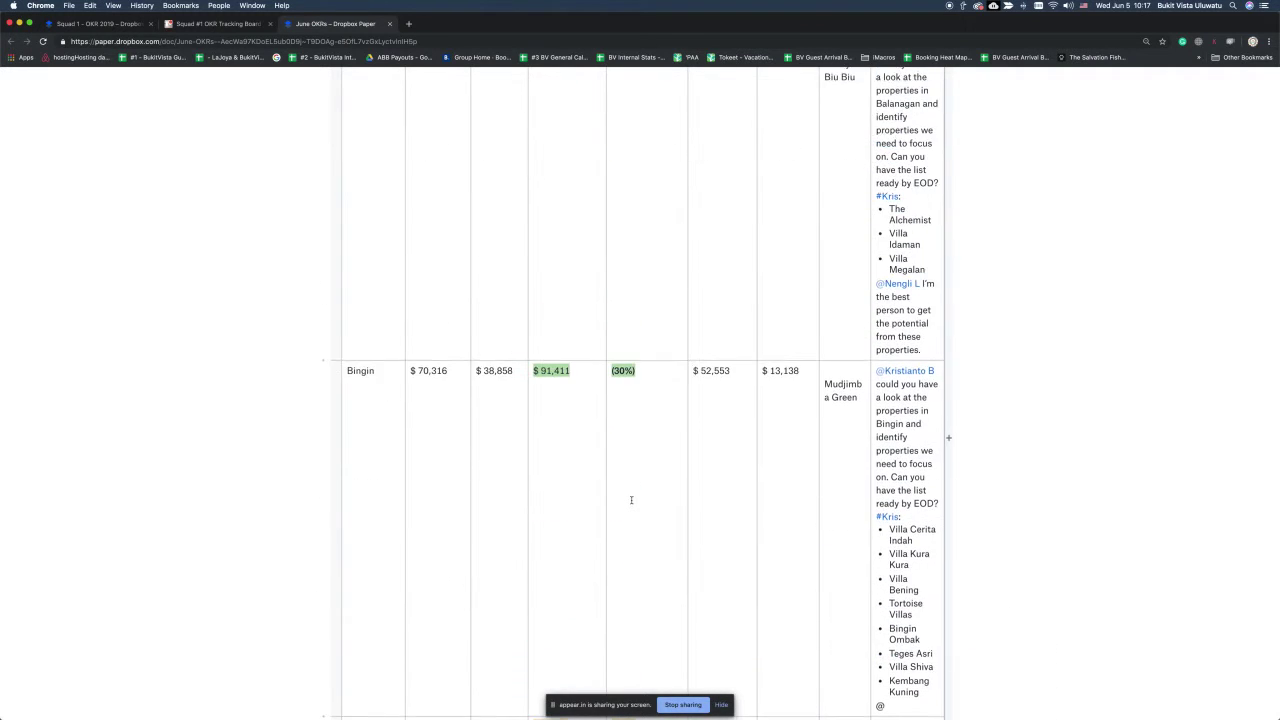
{"action": "scroll", "coordinate": [631, 500], "scroll_direction": "down", "scroll_amount": 9}
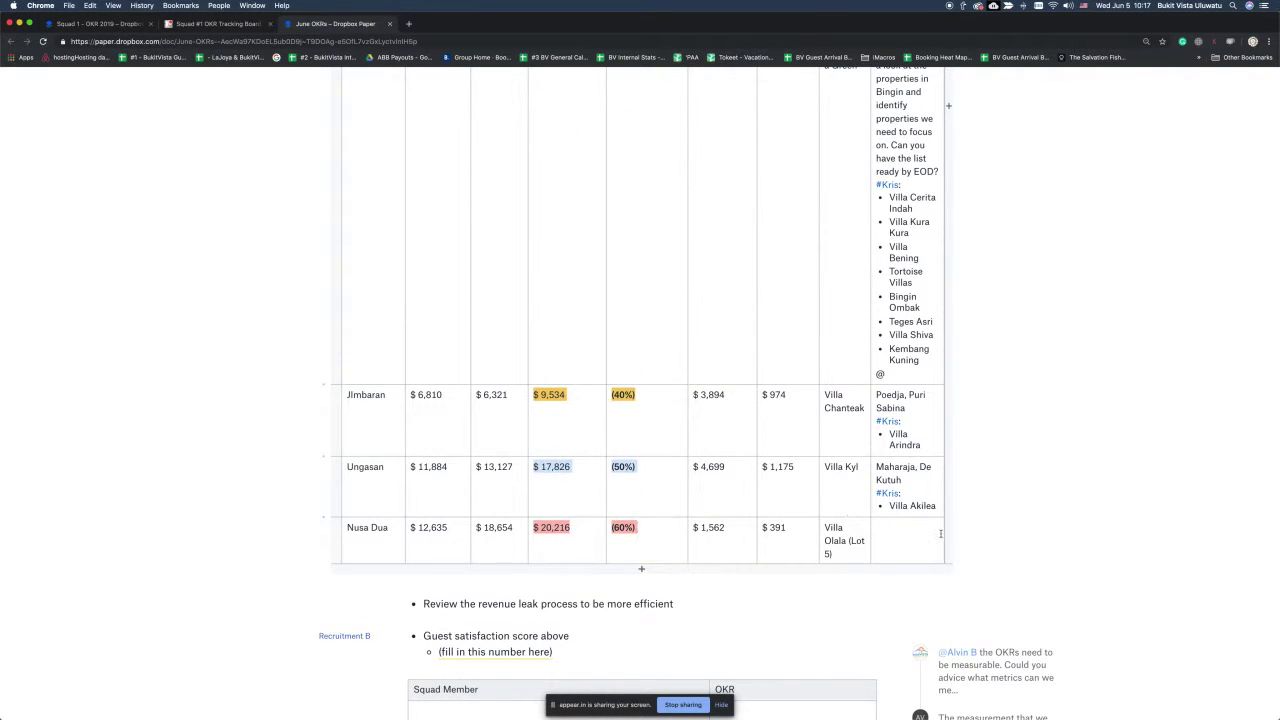
Step: Review the revenue targets, catch-up amounts and focus properties in the Bingin, Jimbaran, Ungasan and Nusa Dua rows
{"action": "scroll", "coordinate": [922, 534], "scroll_direction": "up", "scroll_amount": 4}
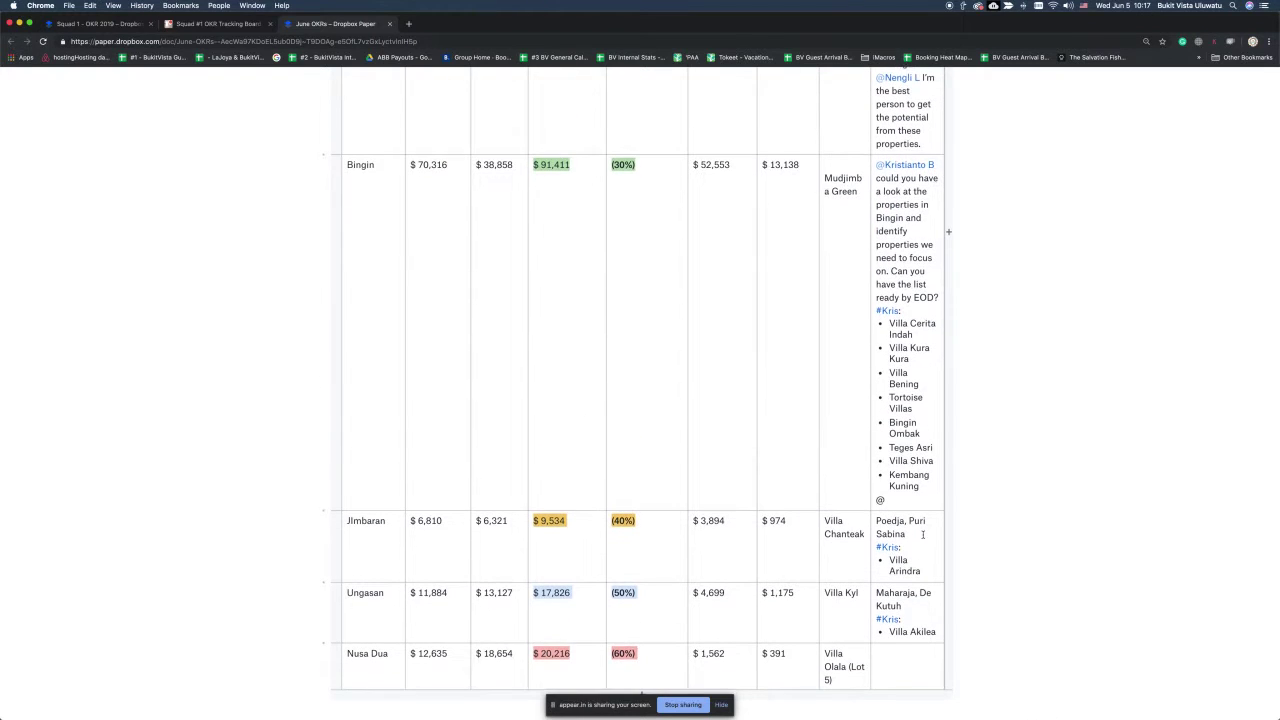
{"action": "scroll", "coordinate": [922, 534], "scroll_direction": "up", "scroll_amount": 5}
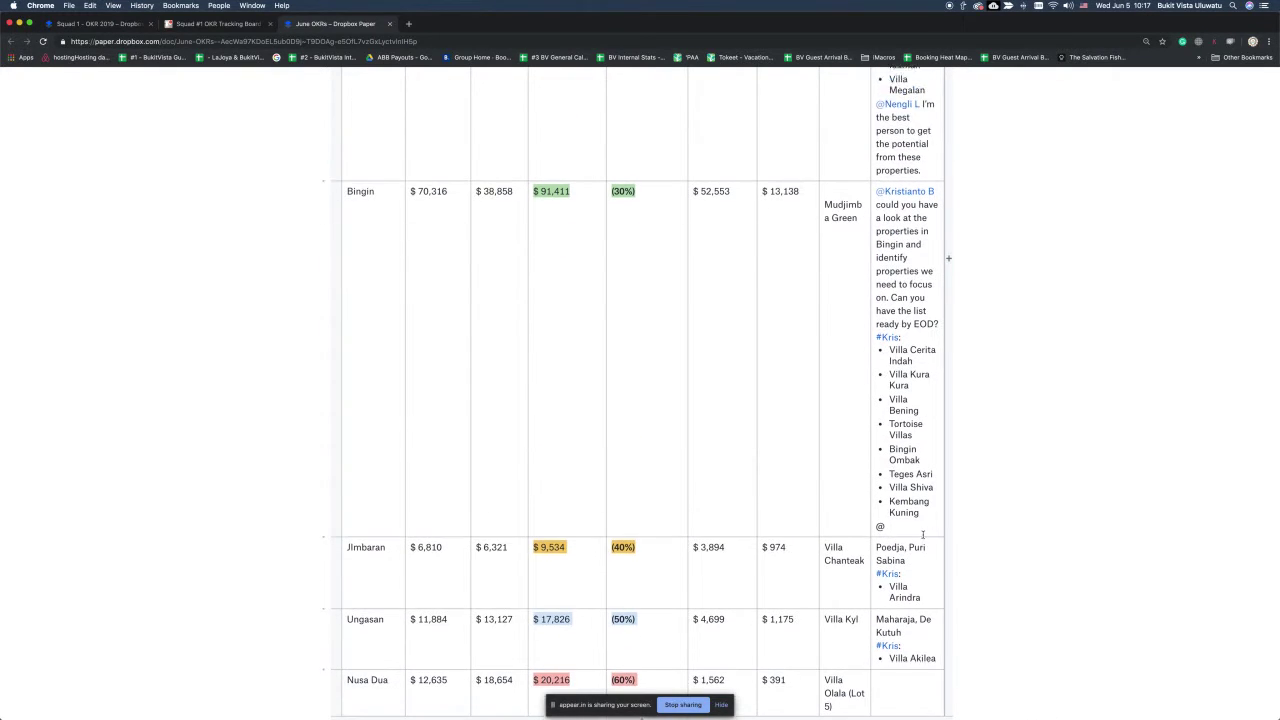
{"action": "scroll", "coordinate": [922, 534], "scroll_direction": "down", "scroll_amount": 6}
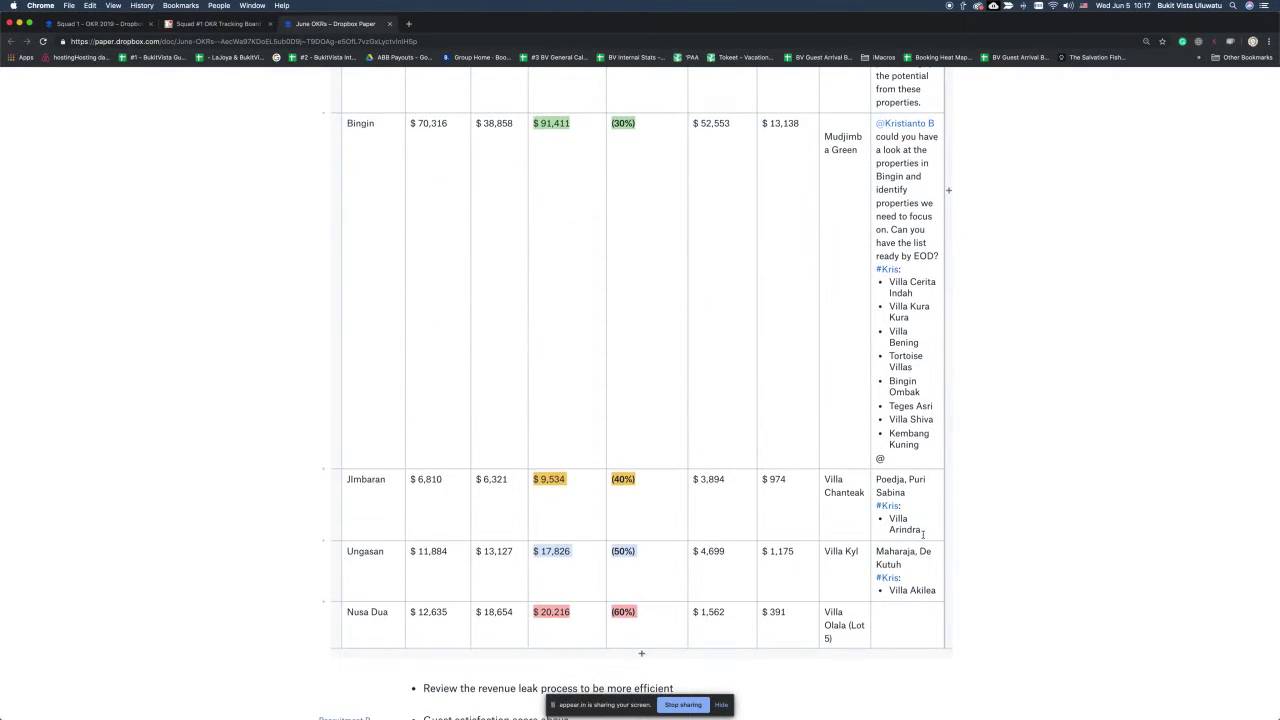
{"action": "scroll", "coordinate": [922, 534], "scroll_direction": "up", "scroll_amount": 15}
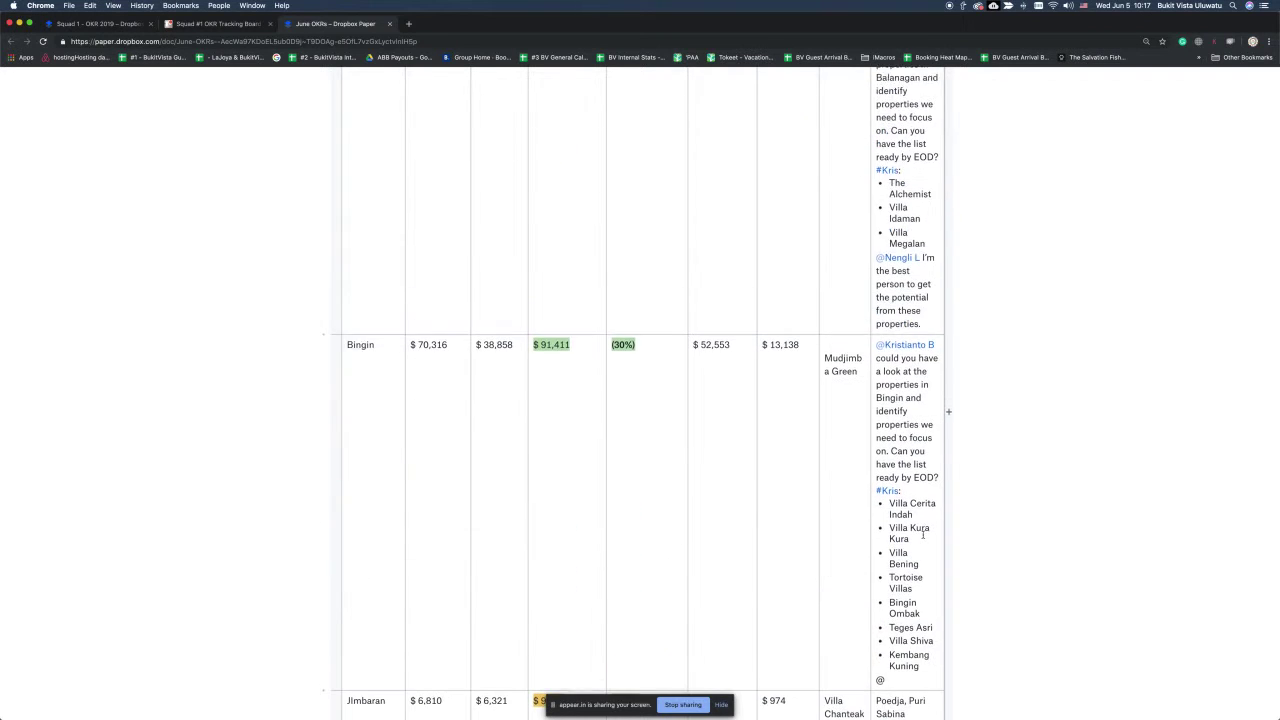
{"action": "scroll", "coordinate": [922, 534], "scroll_direction": "down", "scroll_amount": 16}
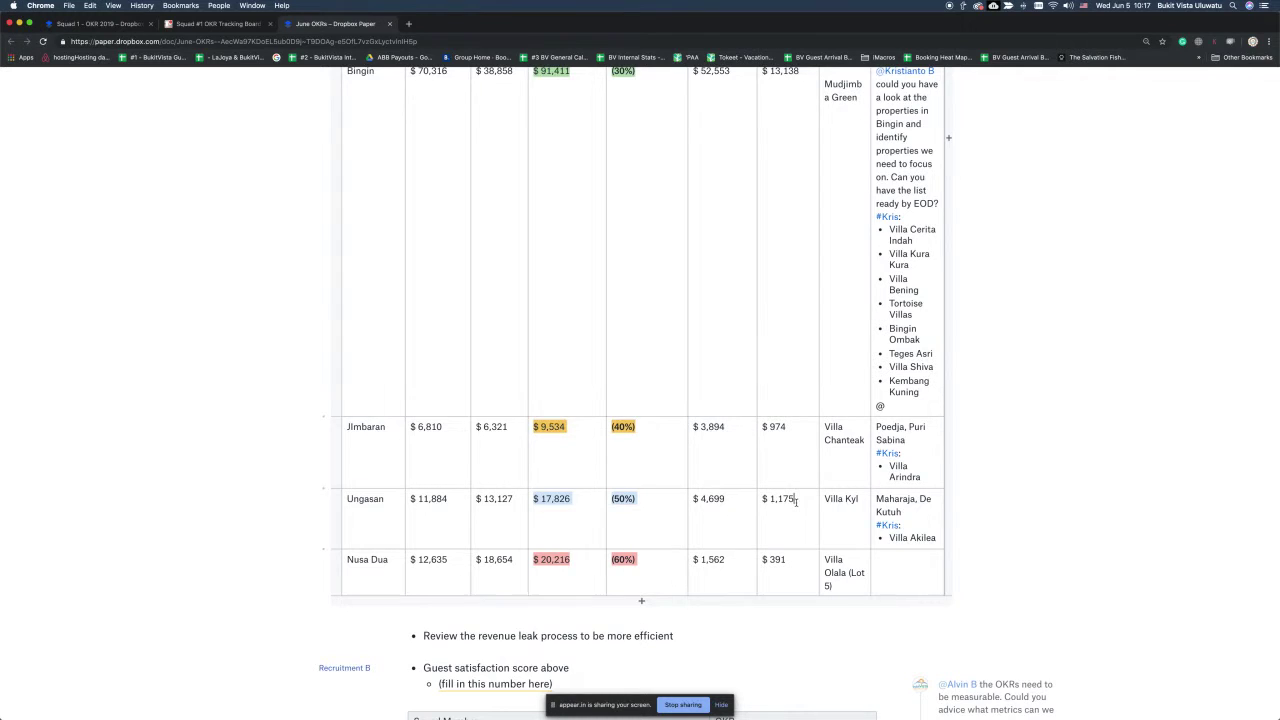
{"action": "scroll", "coordinate": [820, 505], "scroll_direction": "down", "scroll_amount": 1}
{"action": "left_click", "coordinate": [856, 492]}
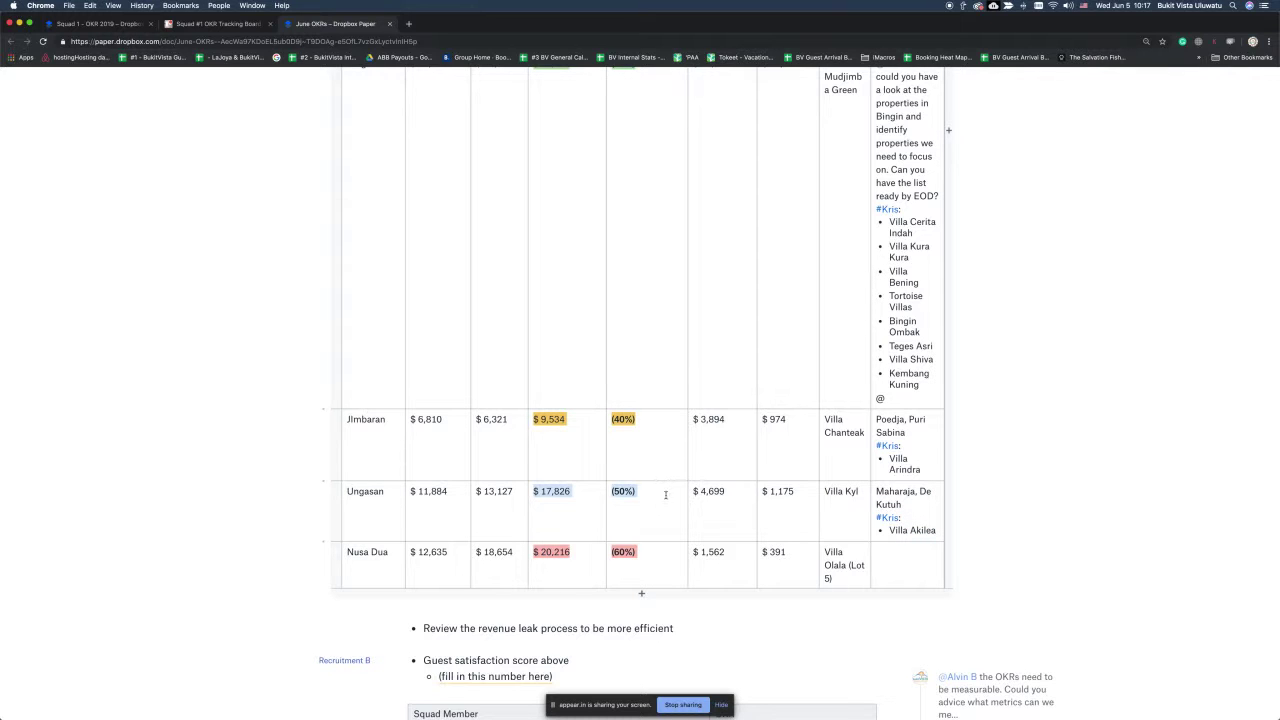
{"action": "scroll", "coordinate": [665, 494], "scroll_direction": "down", "scroll_amount": 1}
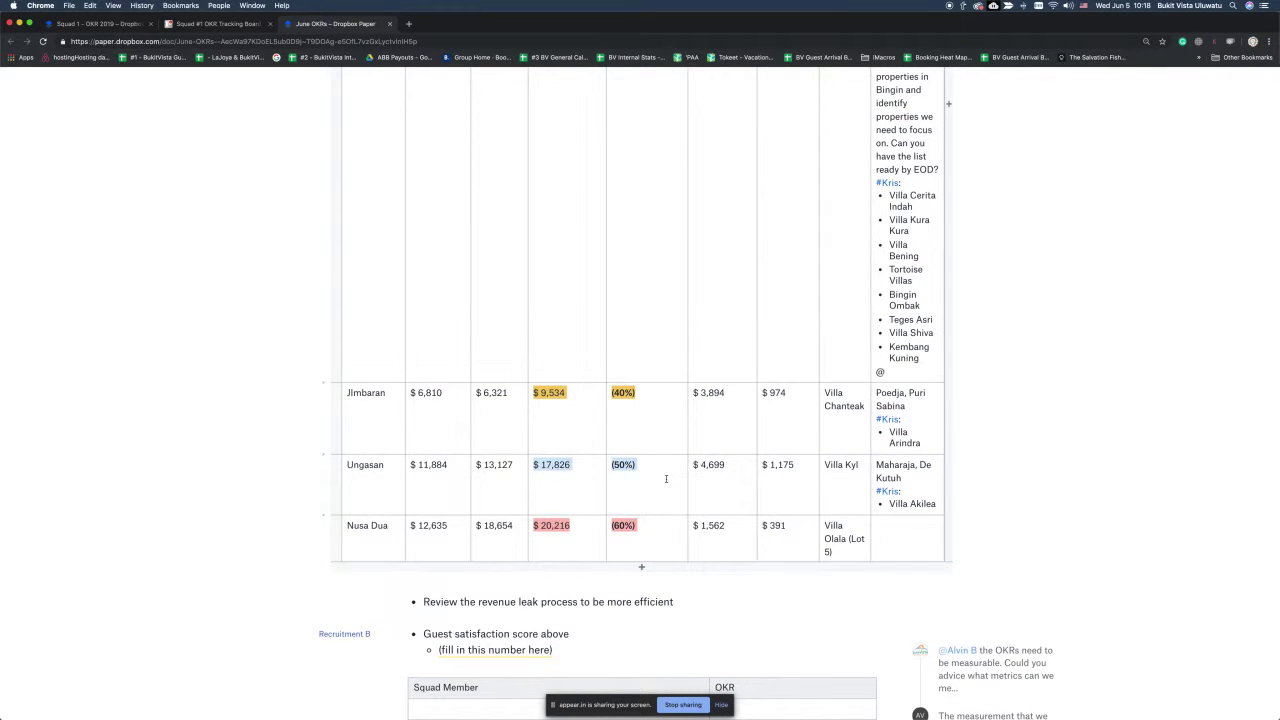
{"action": "scroll", "coordinate": [665, 479], "scroll_direction": "down", "scroll_amount": 1}
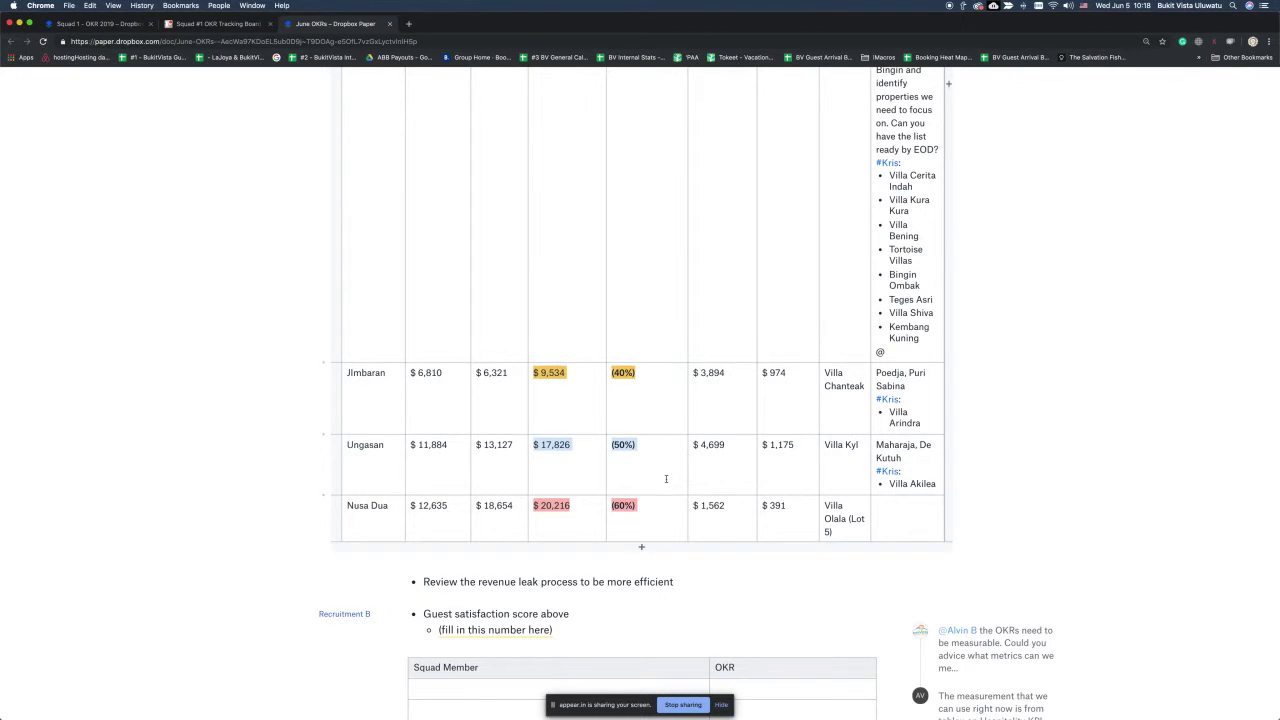
{"action": "scroll", "coordinate": [666, 479], "scroll_direction": "up", "scroll_amount": 10}
{"action": "scroll", "coordinate": [819, 500], "scroll_direction": "down", "scroll_amount": 4}
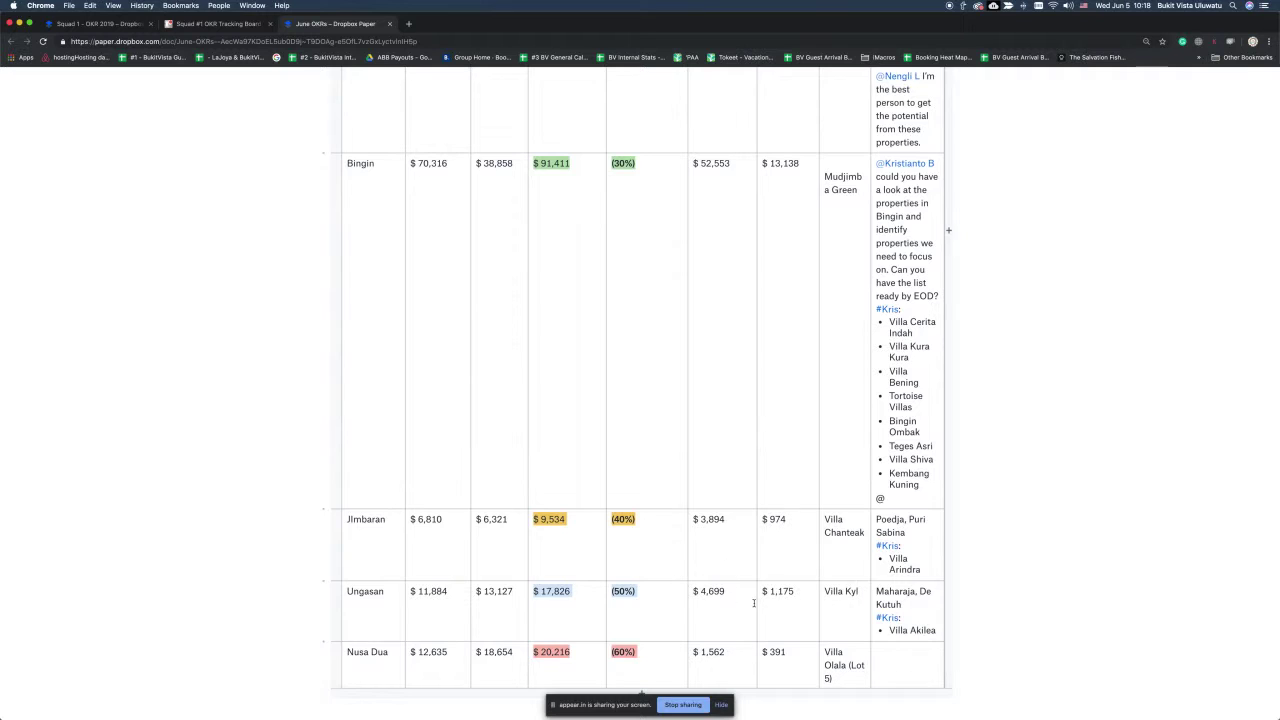
Step: Add "Rumah Pertama" after Puri Sabina in the Jimbaran row's focus properties
{"action": "left_click", "coordinate": [848, 624]}
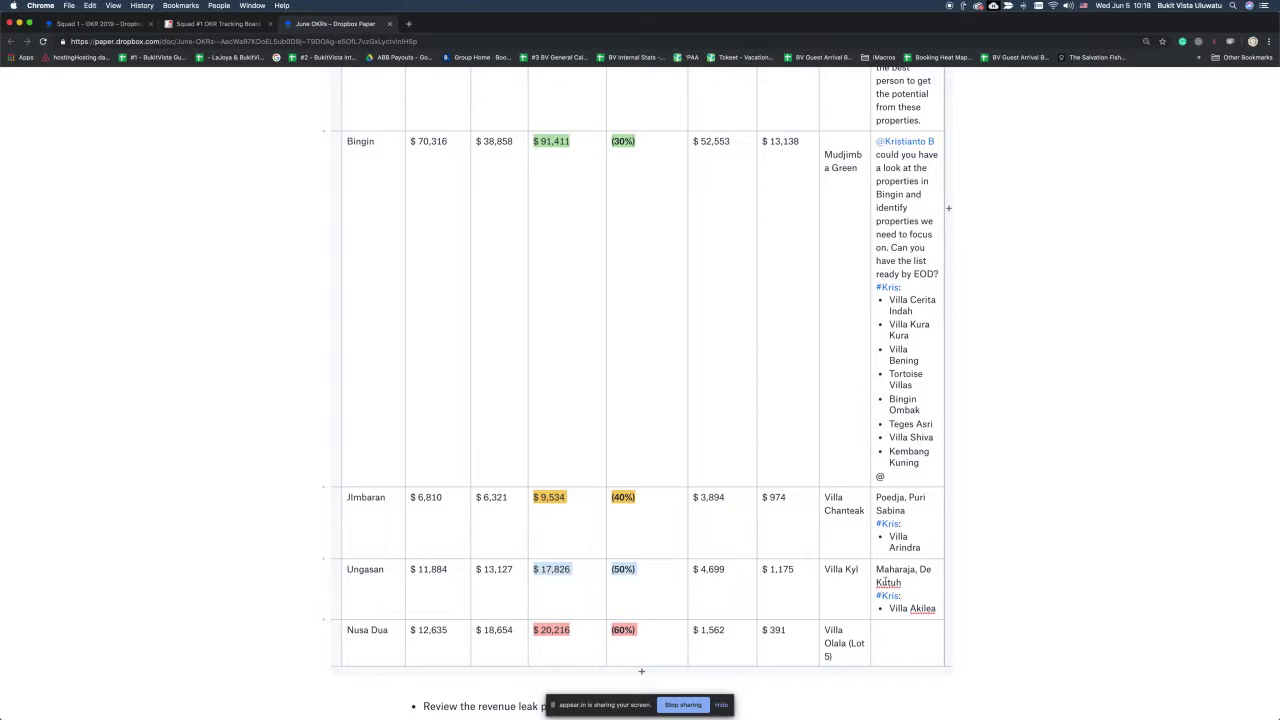
{"action": "left_click", "coordinate": [919, 512]}
{"action": "type", "text": "Rumah Pertama"}
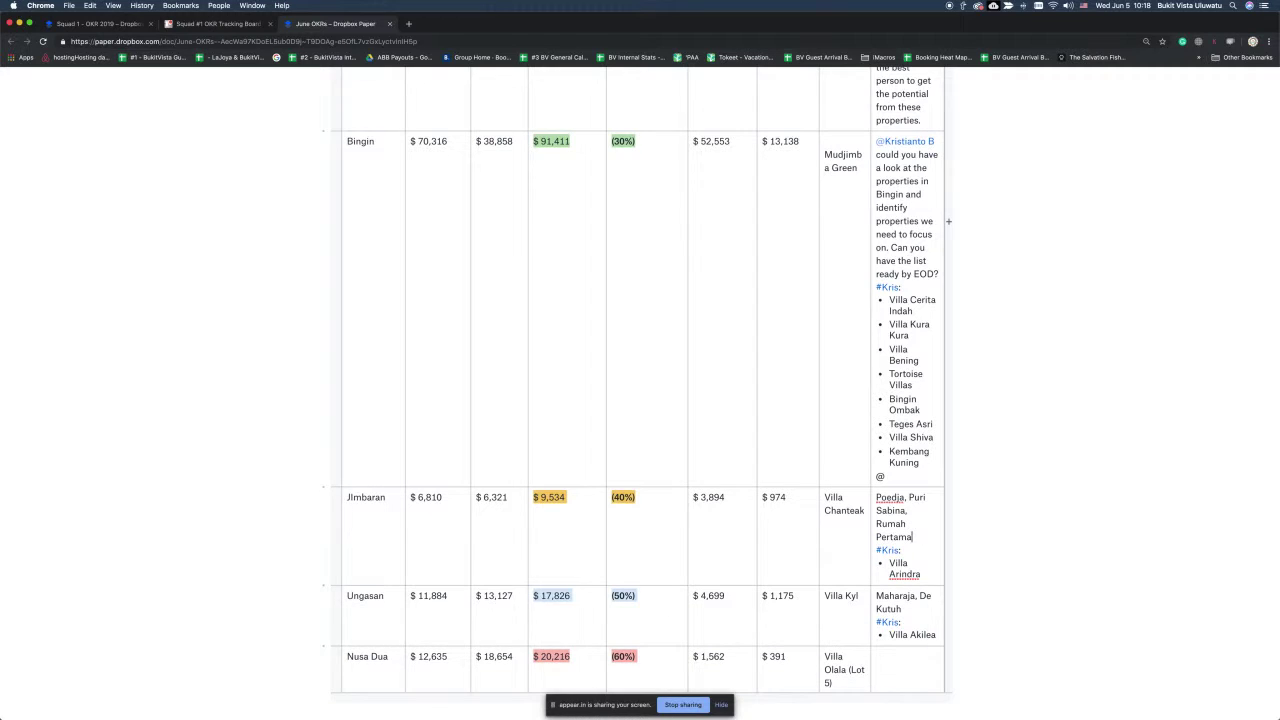
Step: Look through the whole revenue table from Nusa Dua up to Balangan, along with the squad's objectives and key results
{"action": "scroll", "coordinate": [866, 479], "scroll_direction": "down", "scroll_amount": 2}
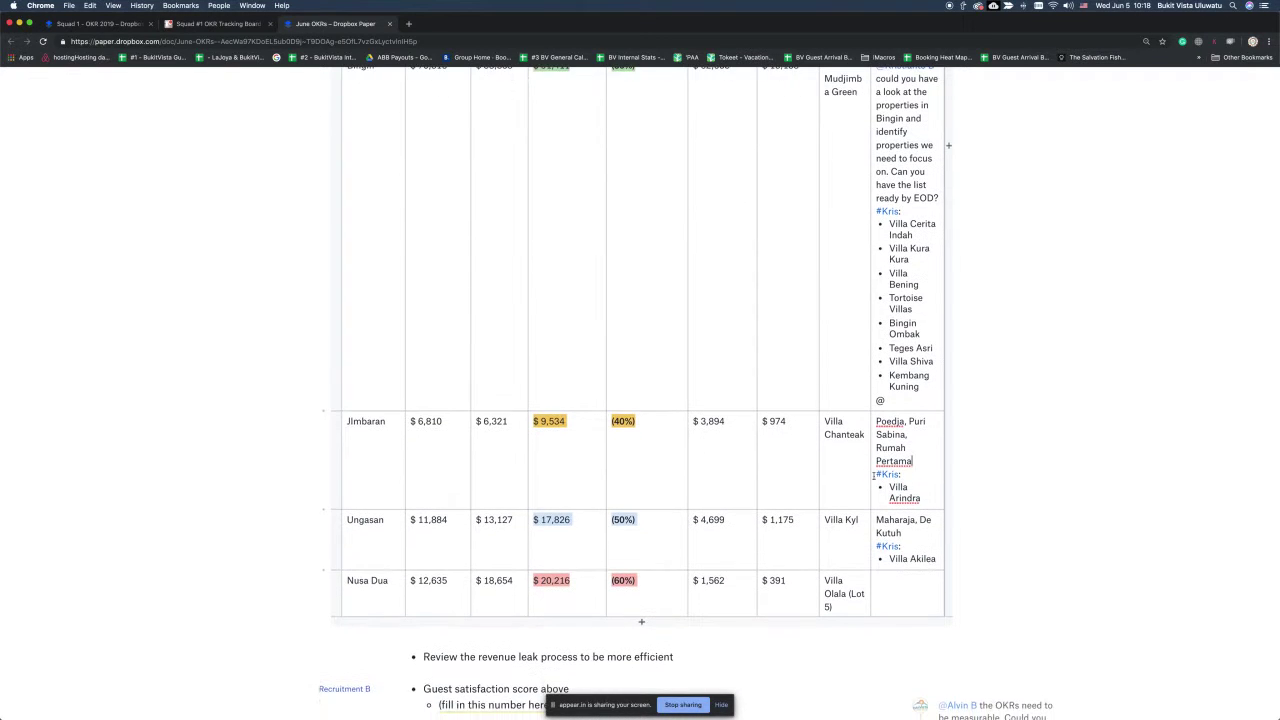
{"action": "scroll", "coordinate": [866, 479], "scroll_direction": "down", "scroll_amount": 2}
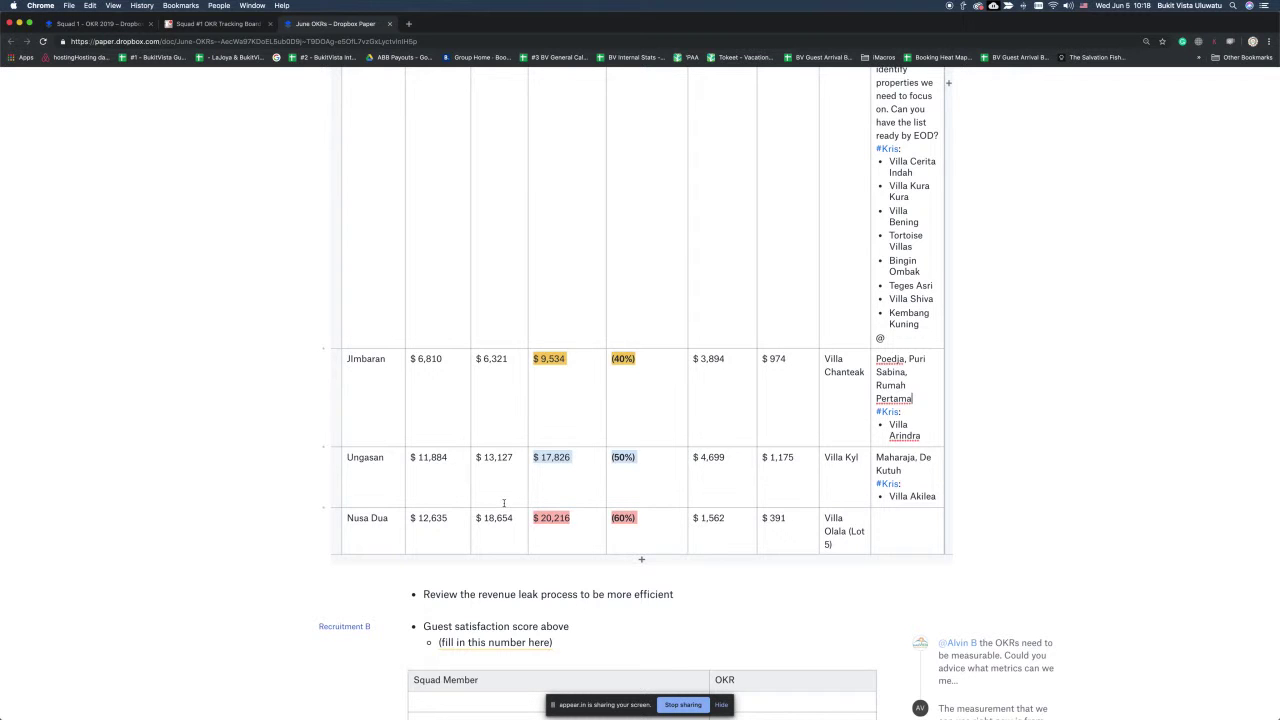
{"action": "scroll", "coordinate": [504, 503], "scroll_direction": "up", "scroll_amount": 8}
{"action": "scroll", "coordinate": [504, 503], "scroll_direction": "up", "scroll_amount": 8}
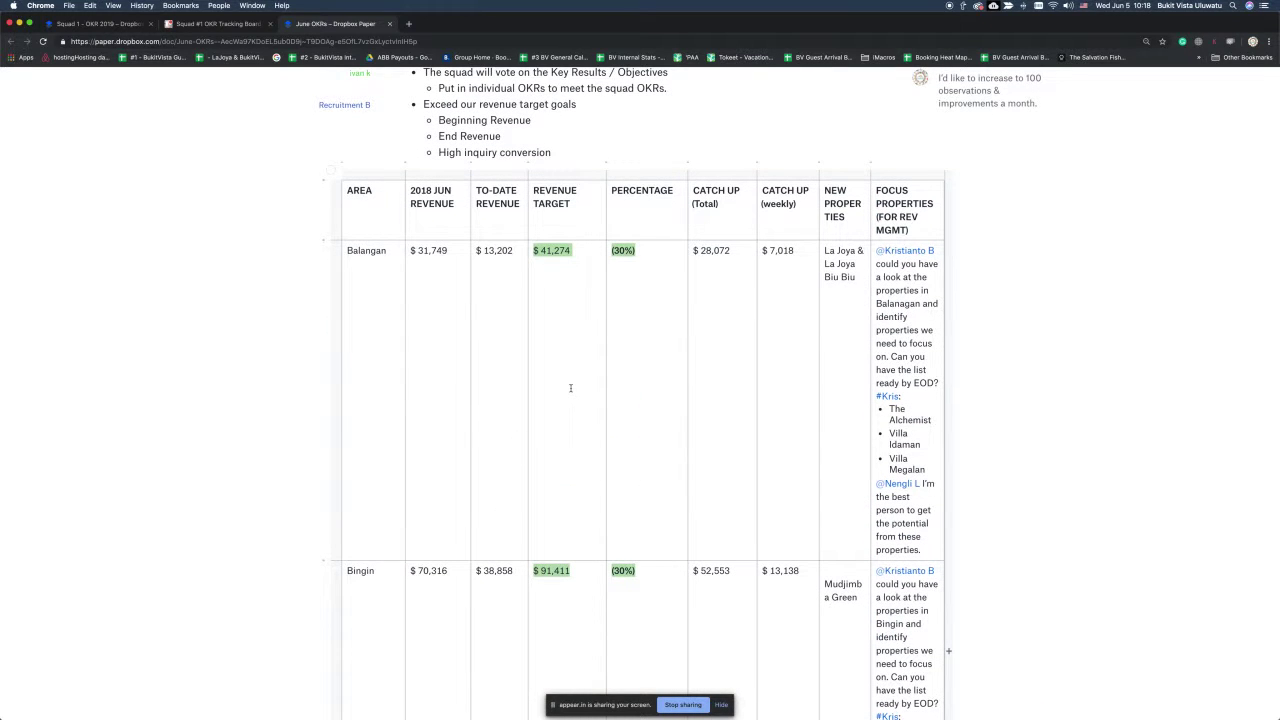
{"action": "scroll", "coordinate": [571, 388], "scroll_direction": "down", "scroll_amount": 5}
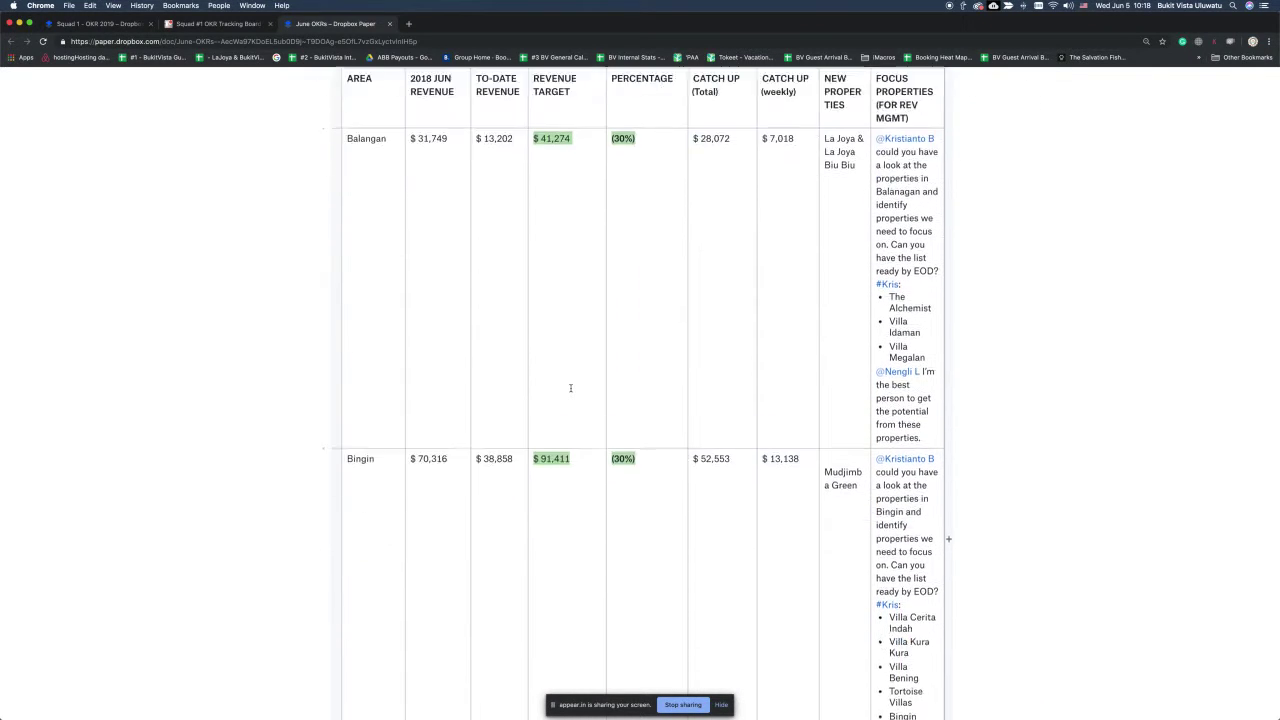
{"action": "scroll", "coordinate": [659, 490], "scroll_direction": "down", "scroll_amount": 1}
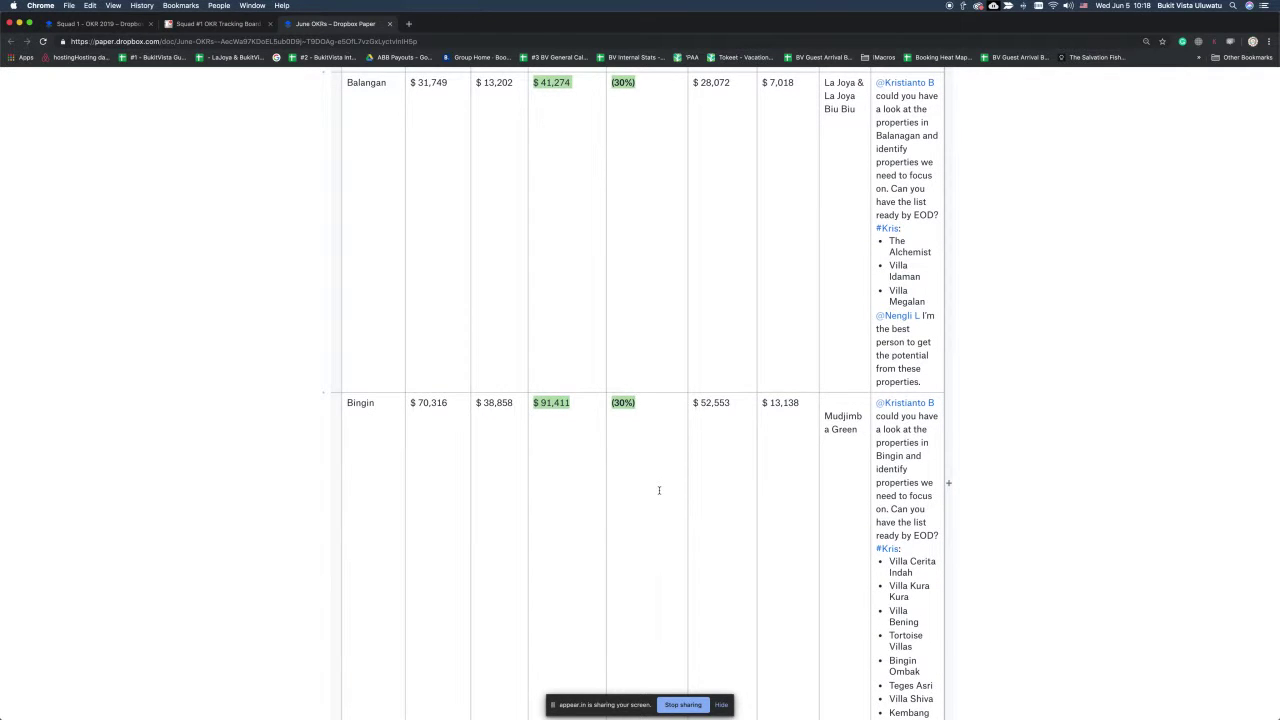
{"action": "scroll", "coordinate": [659, 490], "scroll_direction": "down", "scroll_amount": 3}
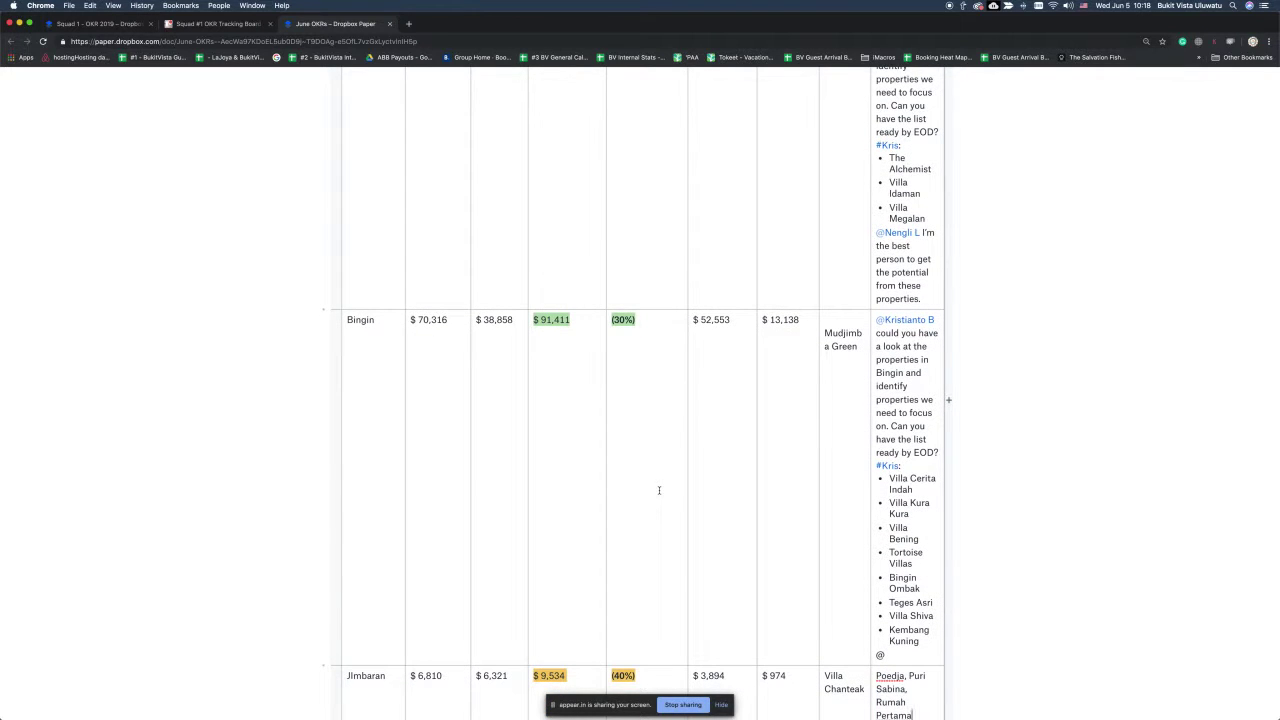
{"action": "scroll", "coordinate": [659, 490], "scroll_direction": "down", "scroll_amount": 10}
{"action": "scroll", "coordinate": [659, 490], "scroll_direction": "up", "scroll_amount": 20}
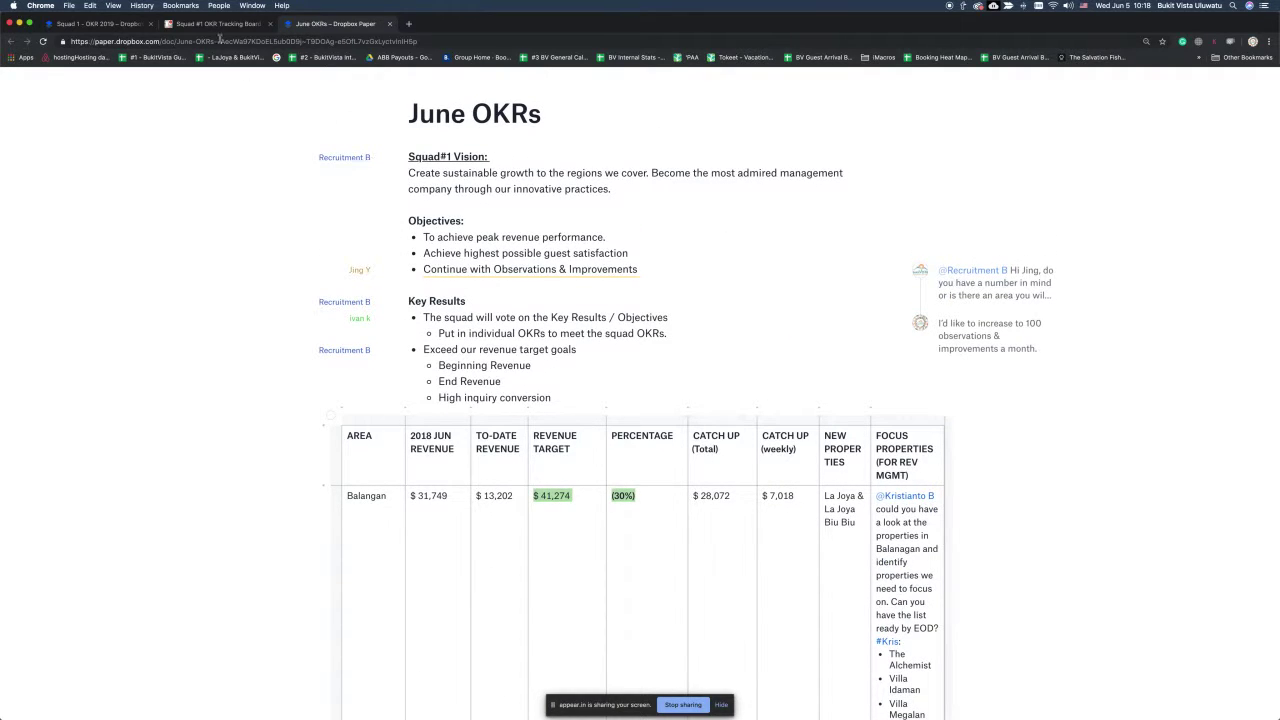
Step: In Squad 1 - OKR 2019, delete the June OKR update, squad OKR and sub-committee lines from Leadership's old business, keeping the June OKRs proposal link
{"action": "left_click", "coordinate": [112, 24]}
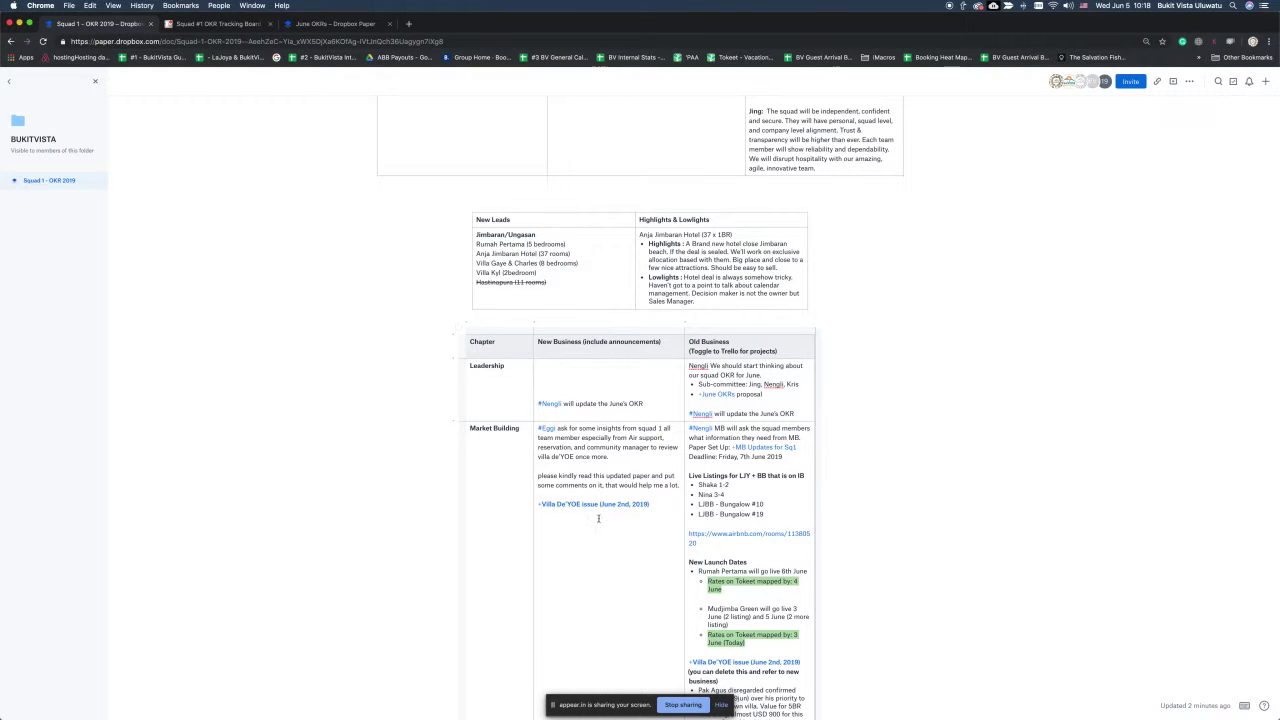
{"action": "left_click", "coordinate": [801, 412]}
{"action": "left_click_drag", "start_coordinate": [794, 411], "coordinate": [690, 415]}
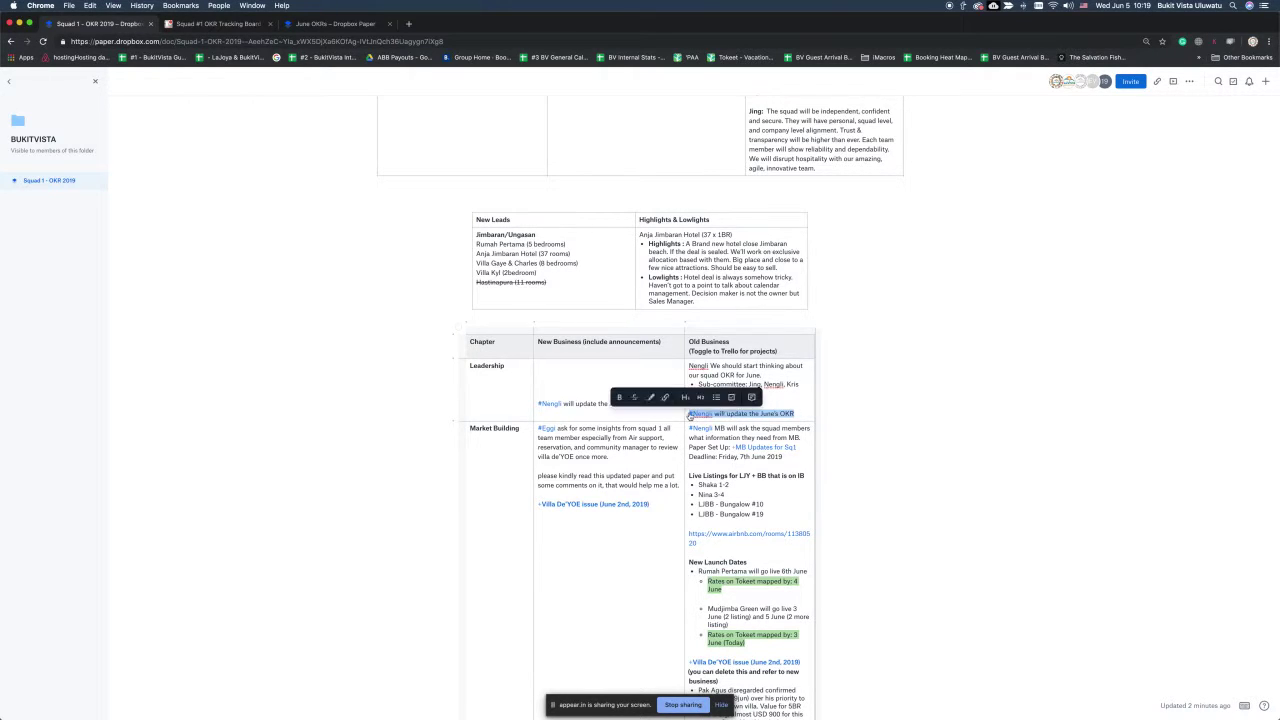
{"action": "key", "text": "BackSpace"}
{"action": "left_click_drag", "start_coordinate": [803, 383], "coordinate": [688, 367]}
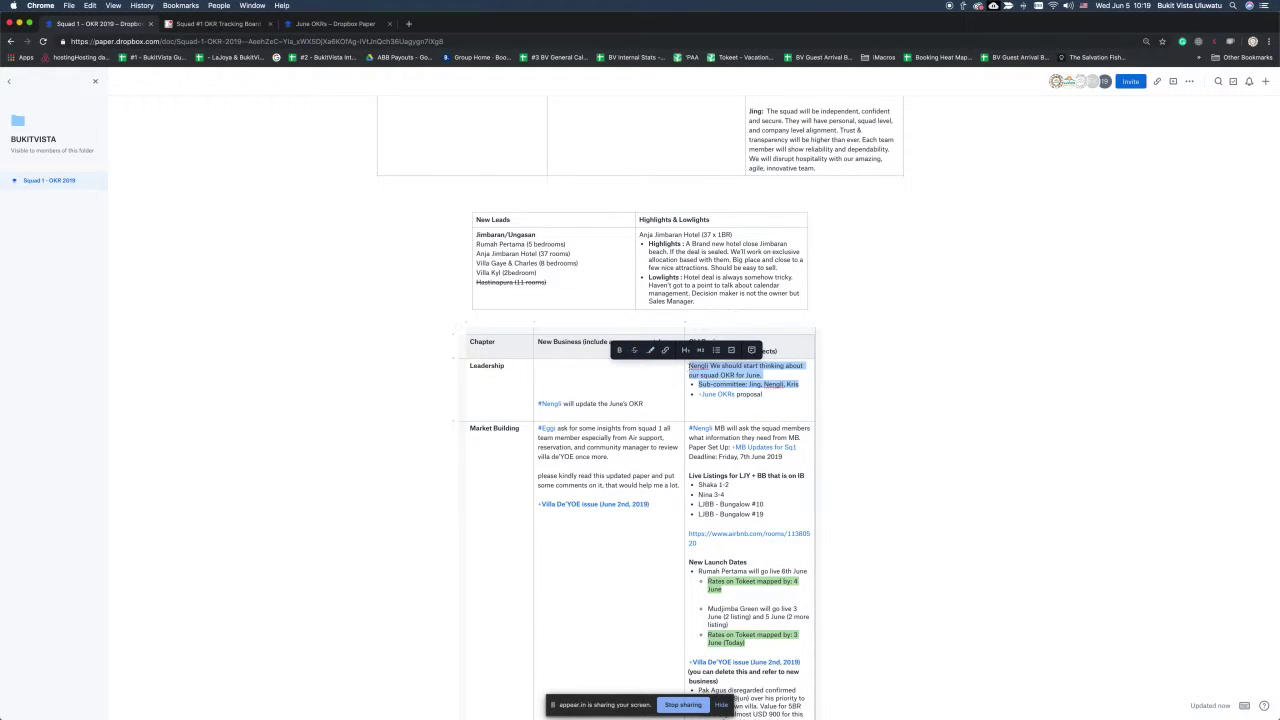
{"action": "key", "text": "BackSpace"}
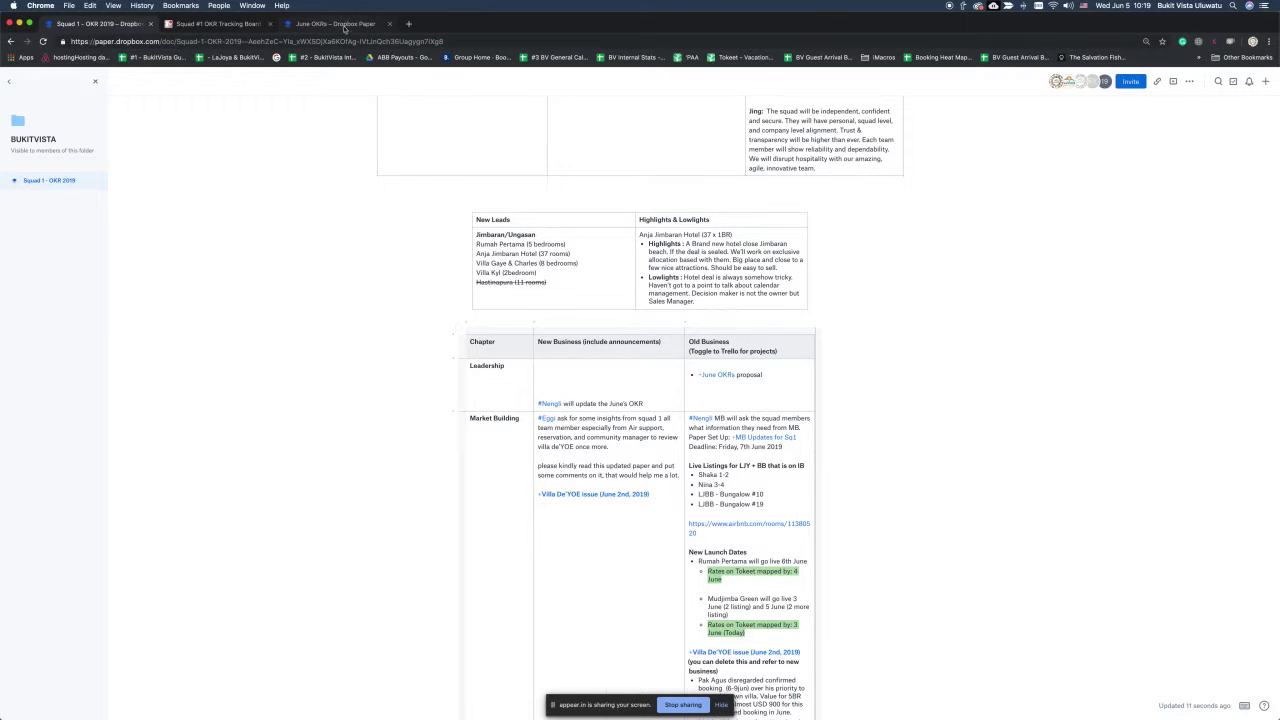
Step: Return to the June OKRs document and examine the focus property lists for Balangan and Bingin
{"action": "left_click", "coordinate": [340, 24]}
{"action": "scroll", "coordinate": [619, 347], "scroll_direction": "down", "scroll_amount": 5}
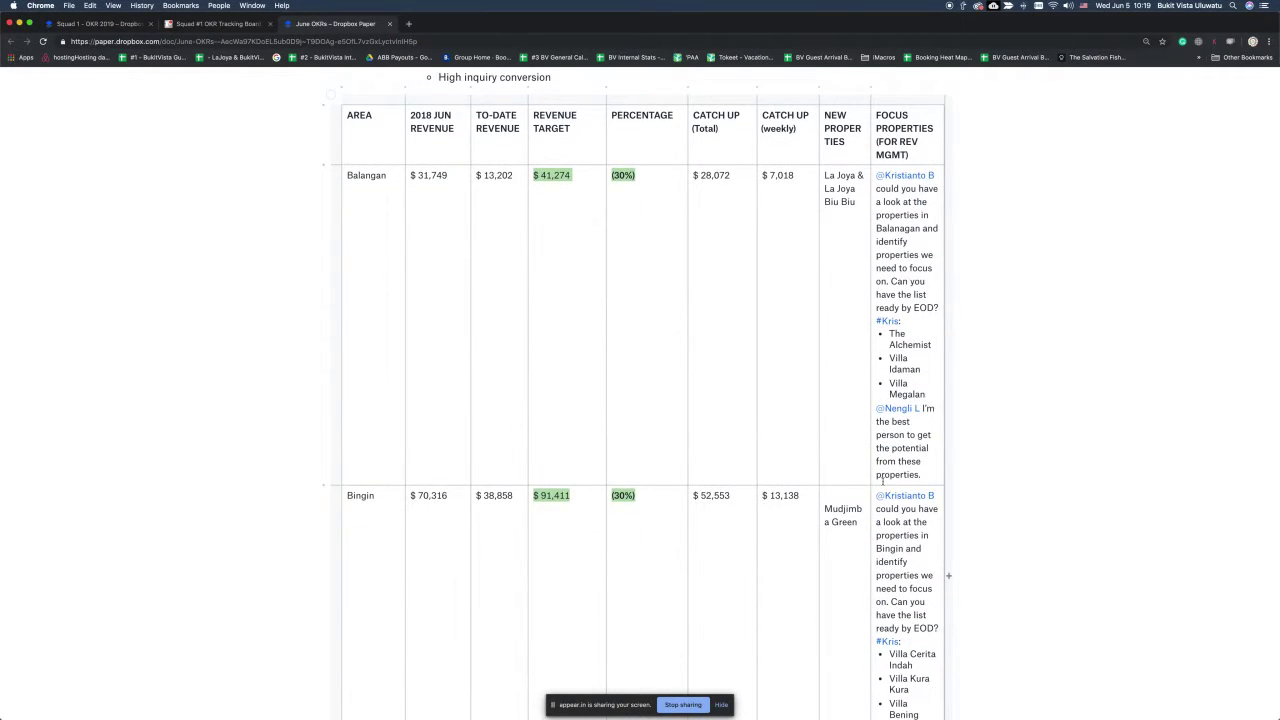
{"action": "scroll", "coordinate": [882, 481], "scroll_direction": "down", "scroll_amount": 1}
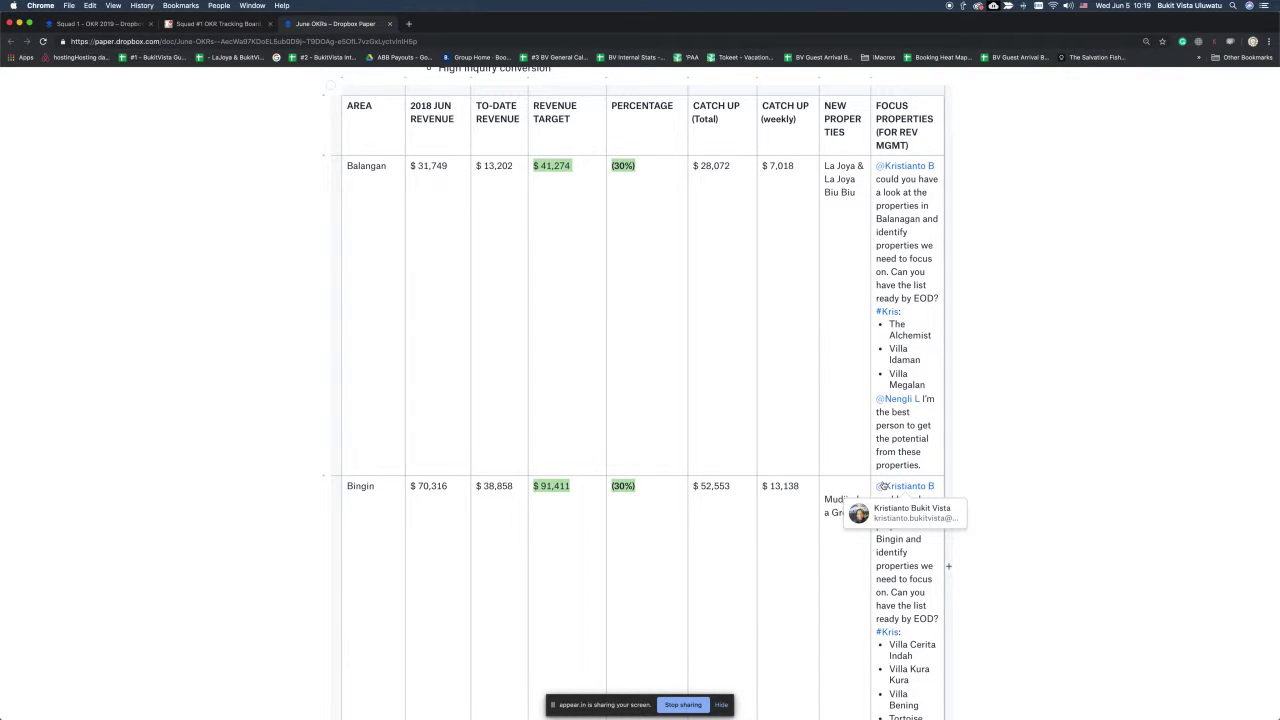
{"action": "scroll", "coordinate": [883, 485], "scroll_direction": "down", "scroll_amount": 3}
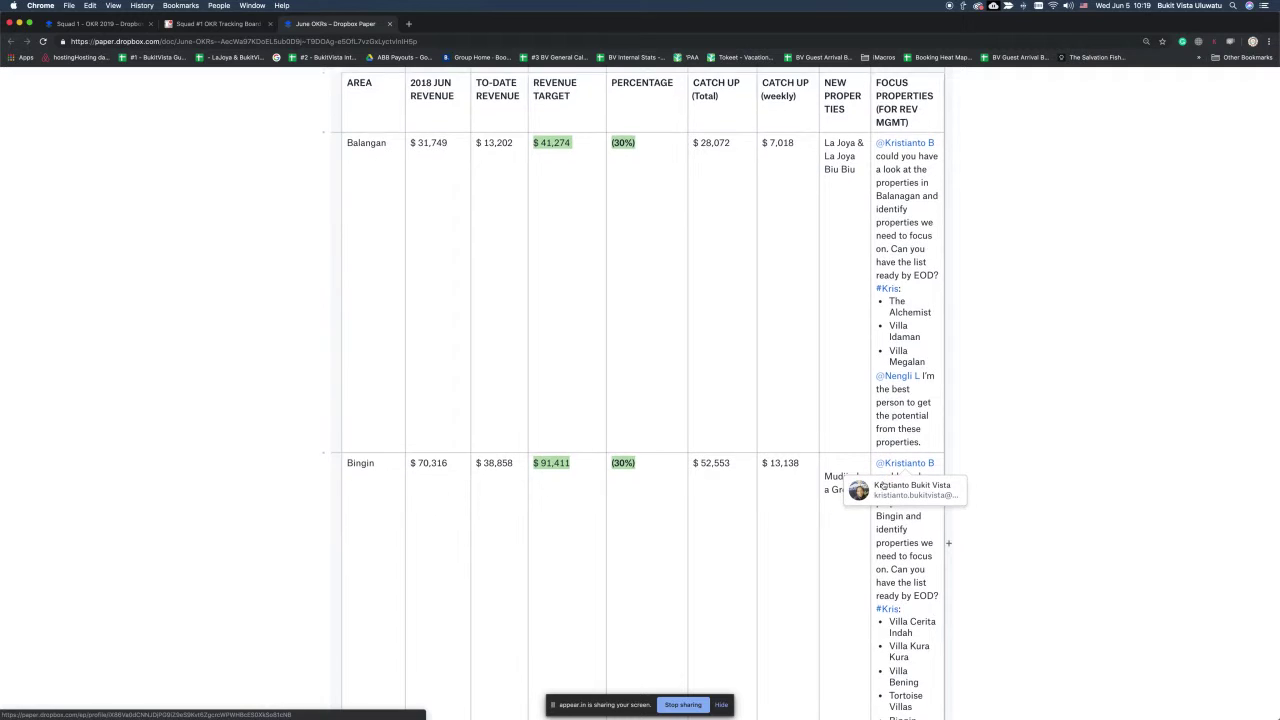
{"action": "scroll", "coordinate": [883, 485], "scroll_direction": "up", "scroll_amount": 1}
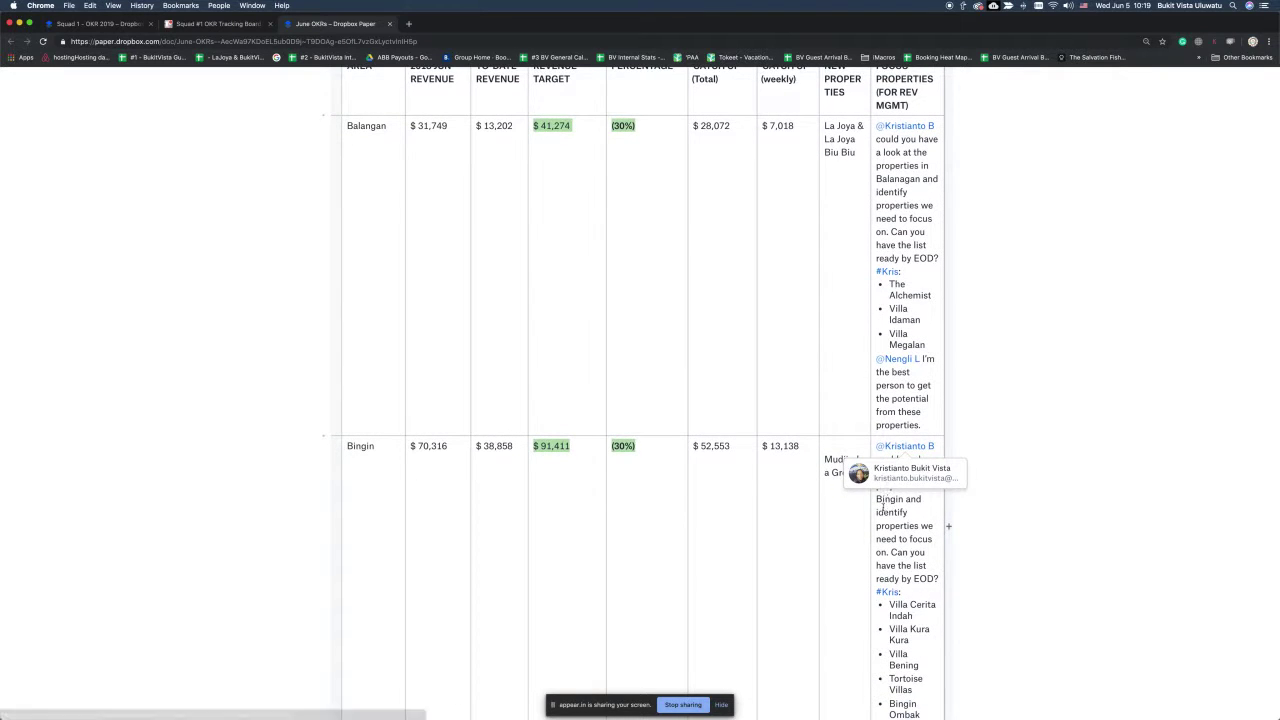
{"action": "scroll", "coordinate": [883, 507], "scroll_direction": "down", "scroll_amount": 2}
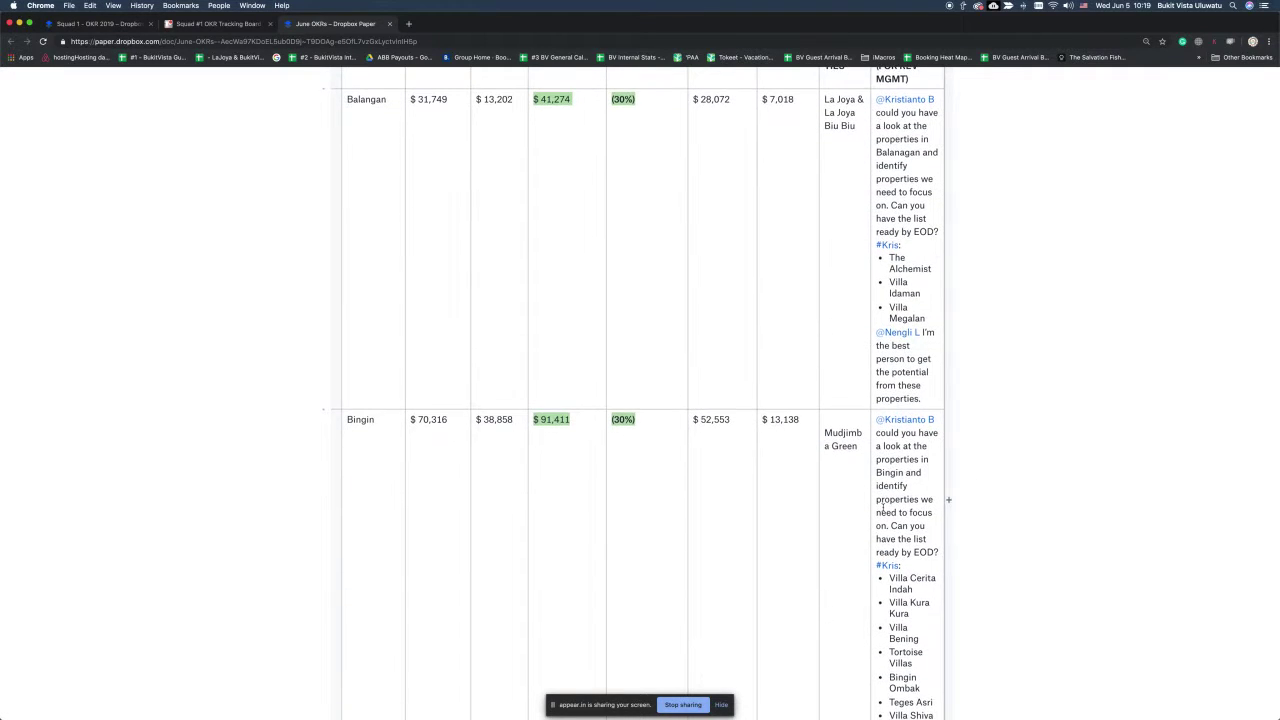
{"action": "scroll", "coordinate": [883, 507], "scroll_direction": "down", "scroll_amount": 2}
{"action": "scroll", "coordinate": [883, 507], "scroll_direction": "up", "scroll_amount": 5}
{"action": "scroll", "coordinate": [883, 507], "scroll_direction": "down", "scroll_amount": 1}
{"action": "scroll", "coordinate": [883, 507], "scroll_direction": "down", "scroll_amount": 5}
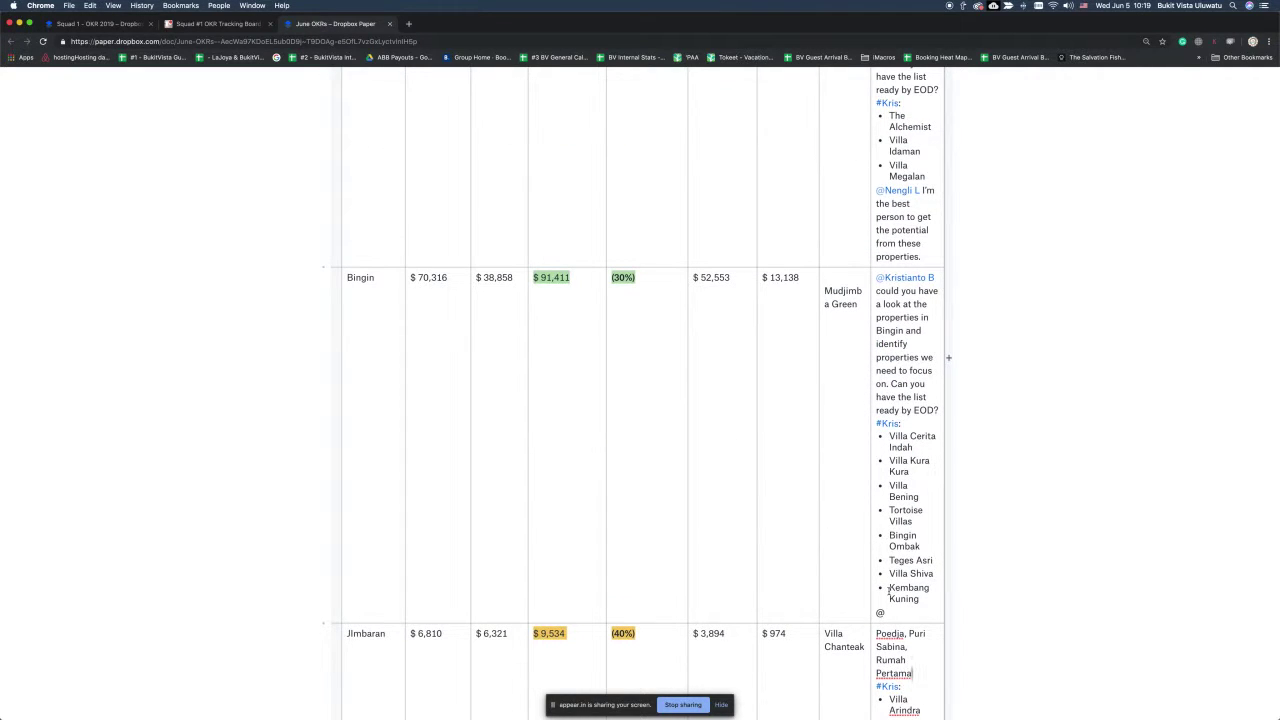
{"action": "scroll", "coordinate": [889, 592], "scroll_direction": "down", "scroll_amount": 1}
{"action": "scroll", "coordinate": [889, 592], "scroll_direction": "down", "scroll_amount": 4}
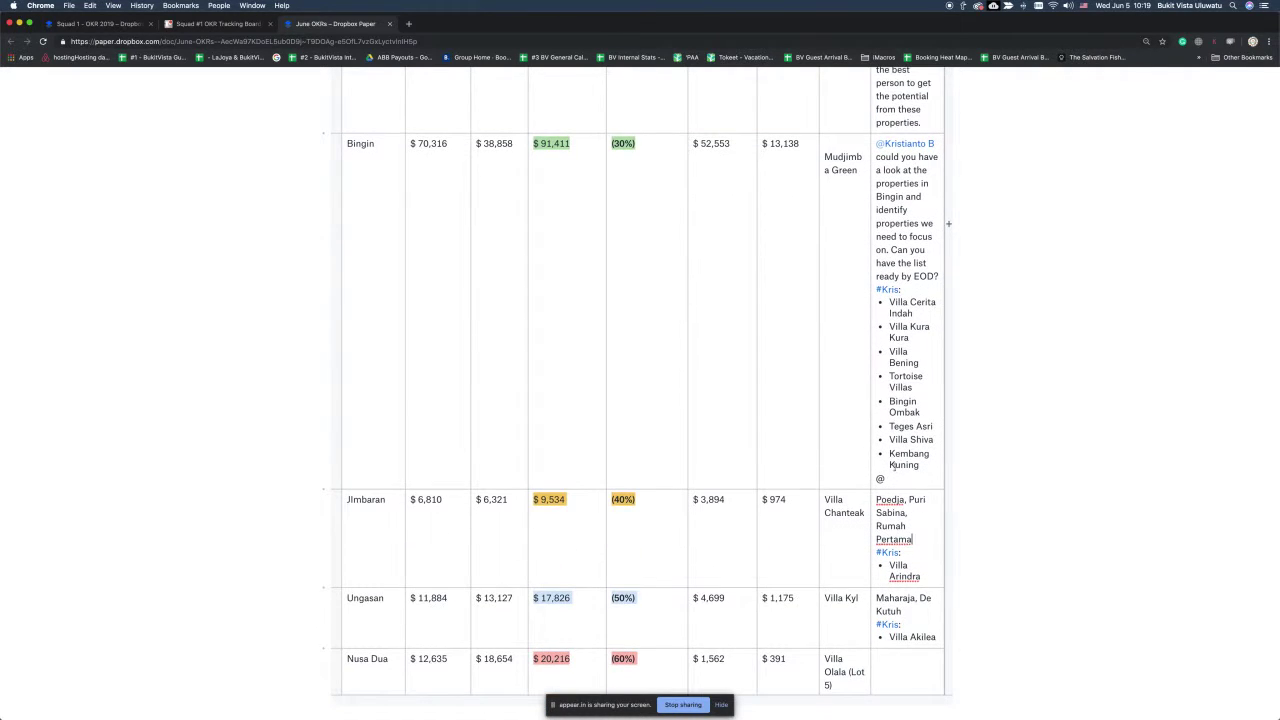
Step: Check the Bingin focus properties, return to the Balangan row and enlarge its focus property list for reading
{"action": "left_click", "coordinate": [921, 463]}
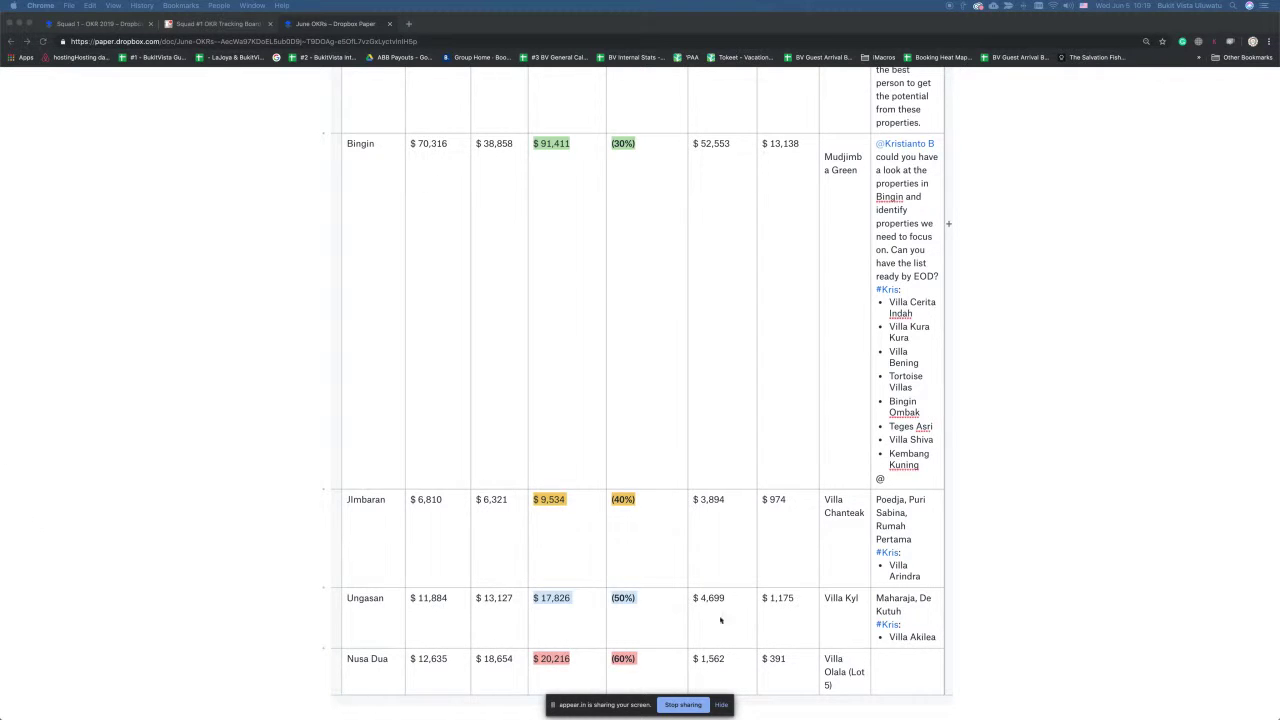
{"action": "left_click", "coordinate": [692, 704]}
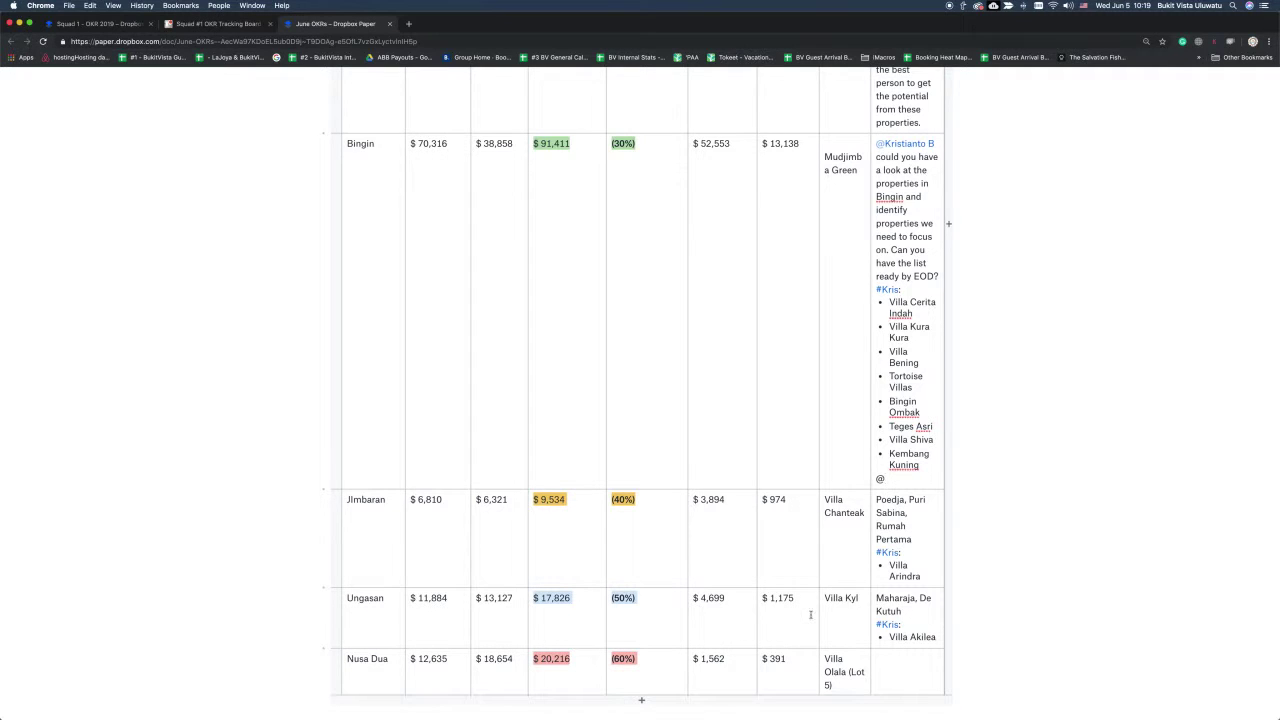
{"action": "scroll", "coordinate": [849, 600], "scroll_direction": "up", "scroll_amount": 5}
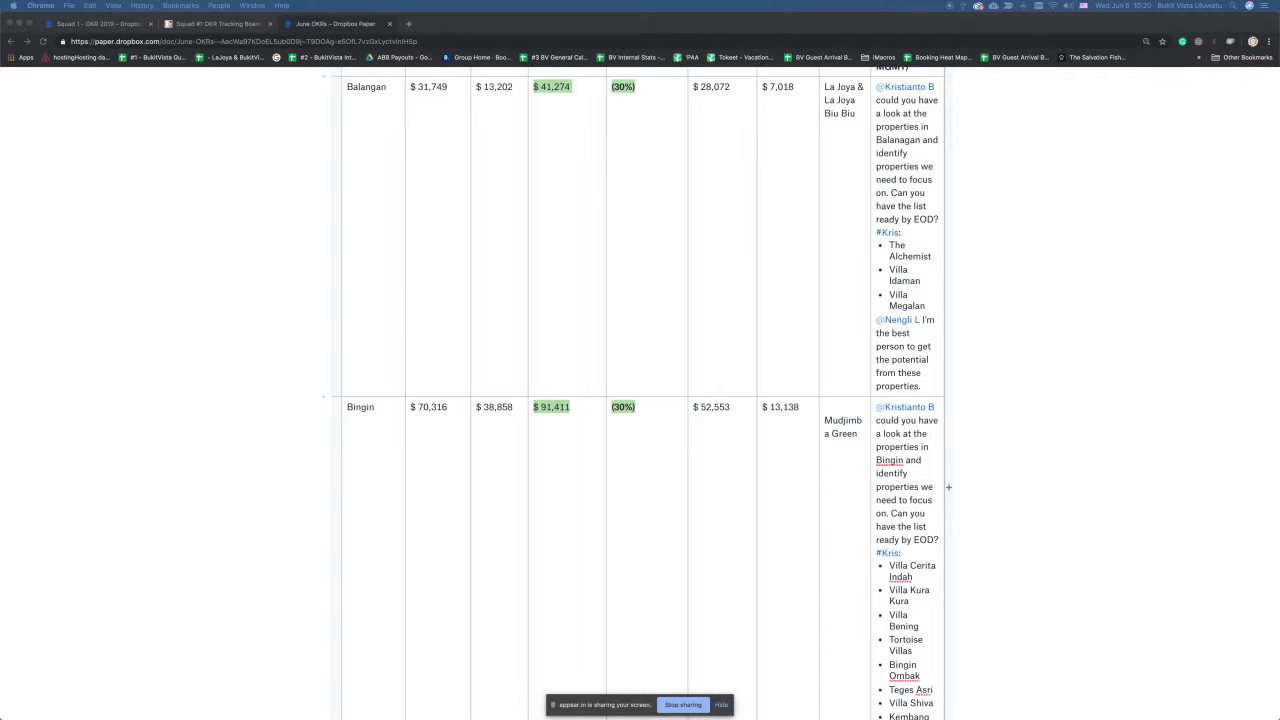
{"action": "scroll", "coordinate": [948, 487], "scroll_direction": "up", "scroll_amount": 5}
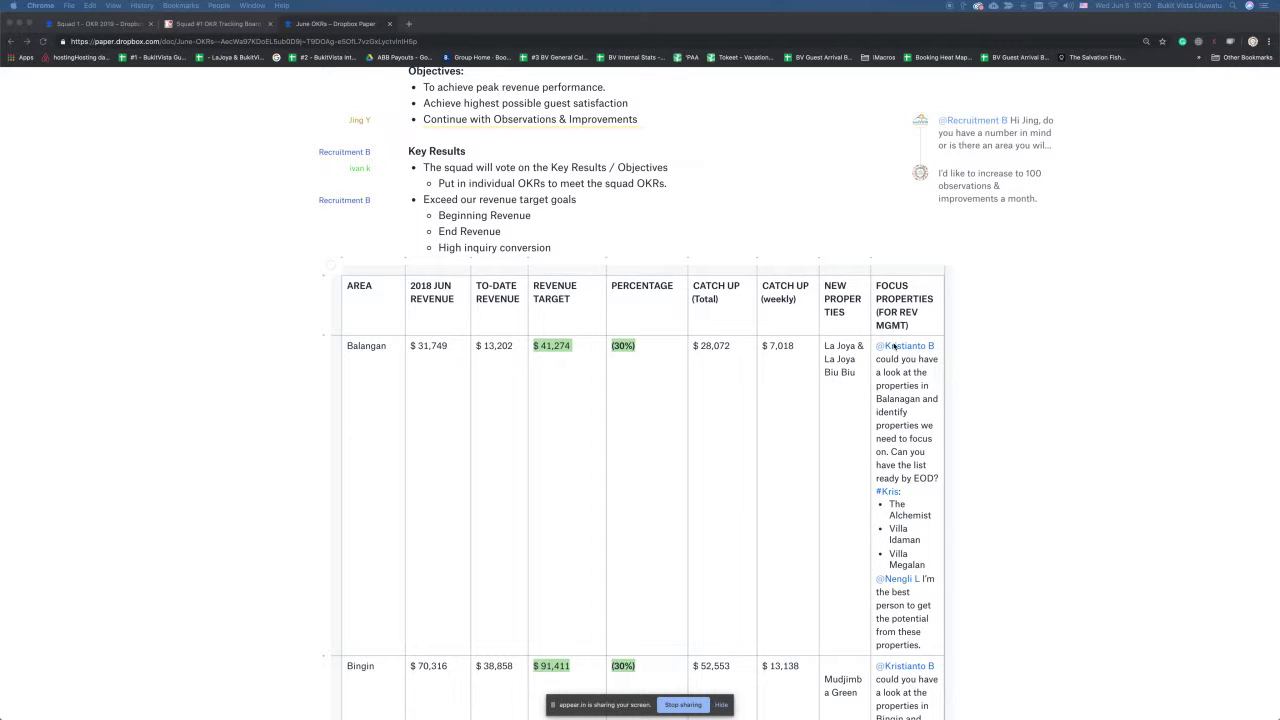
{"action": "scroll", "coordinate": [894, 346], "scroll_direction": "down", "scroll_amount": 2}
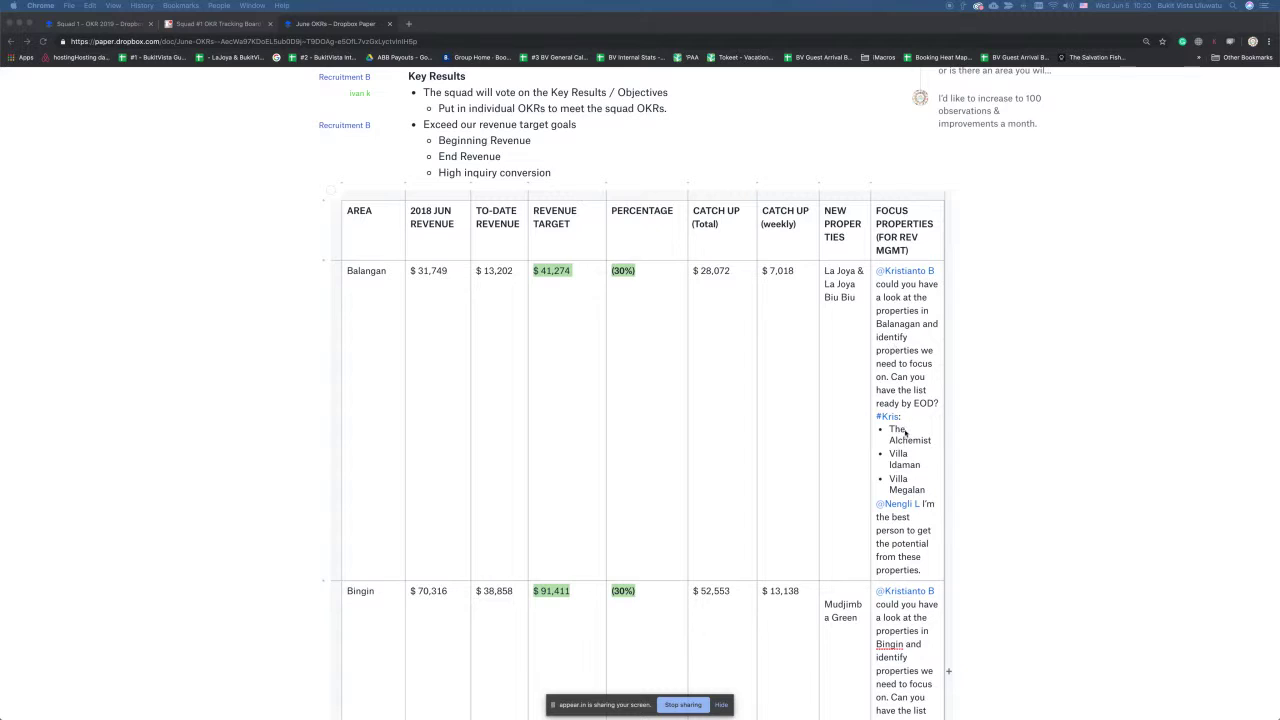
{"action": "scroll", "coordinate": [907, 433], "scroll_direction": "left", "scroll_amount": 2}
{"action": "scroll", "coordinate": [973, 428], "scroll_direction": "up", "scroll_amount": 5}
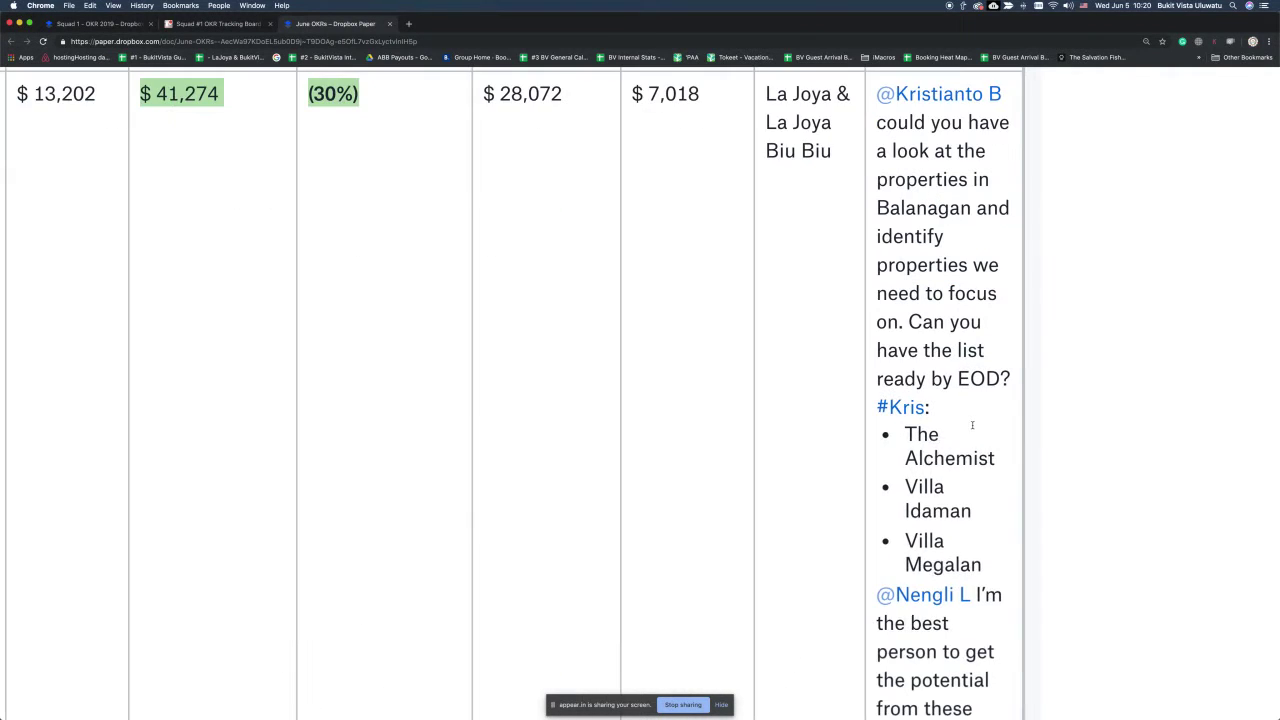
Step: Read through the focus property lists for Balangan and Bingin, from The Alchemist down to Kembang Kuning
{"action": "scroll", "coordinate": [973, 428], "scroll_direction": "down", "scroll_amount": 2}
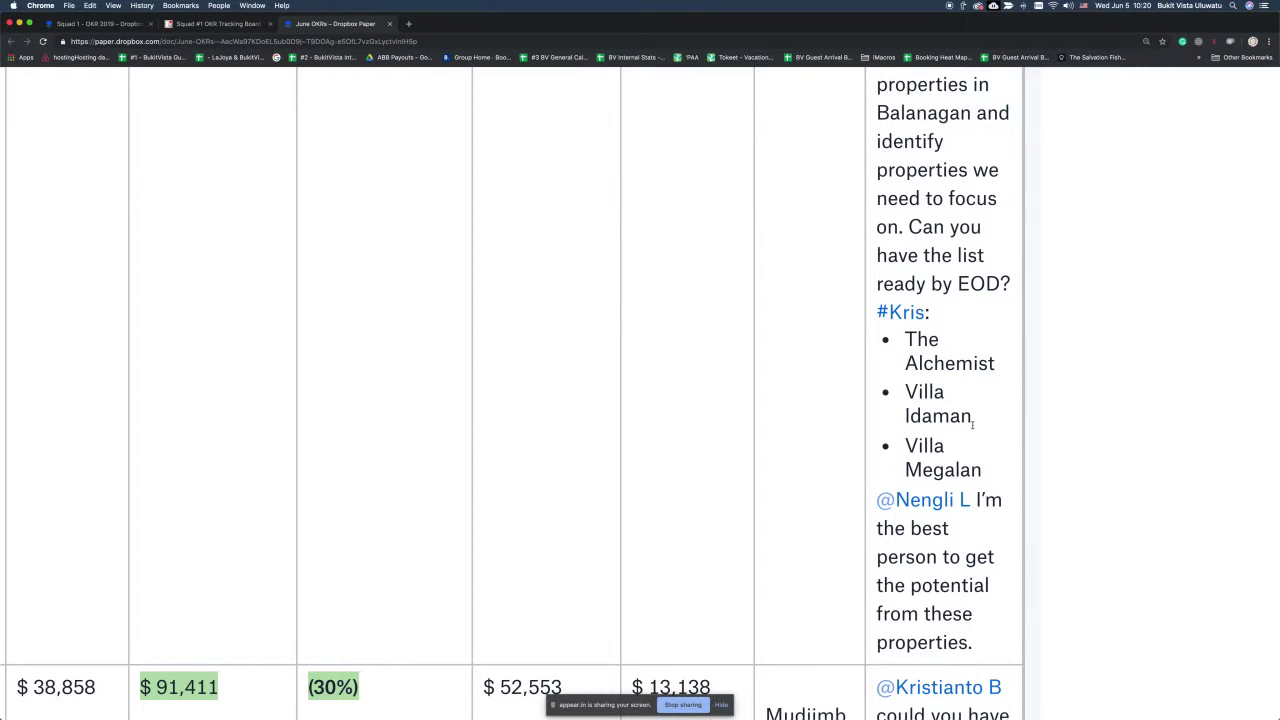
{"action": "scroll", "coordinate": [972, 424], "scroll_direction": "down", "scroll_amount": 2}
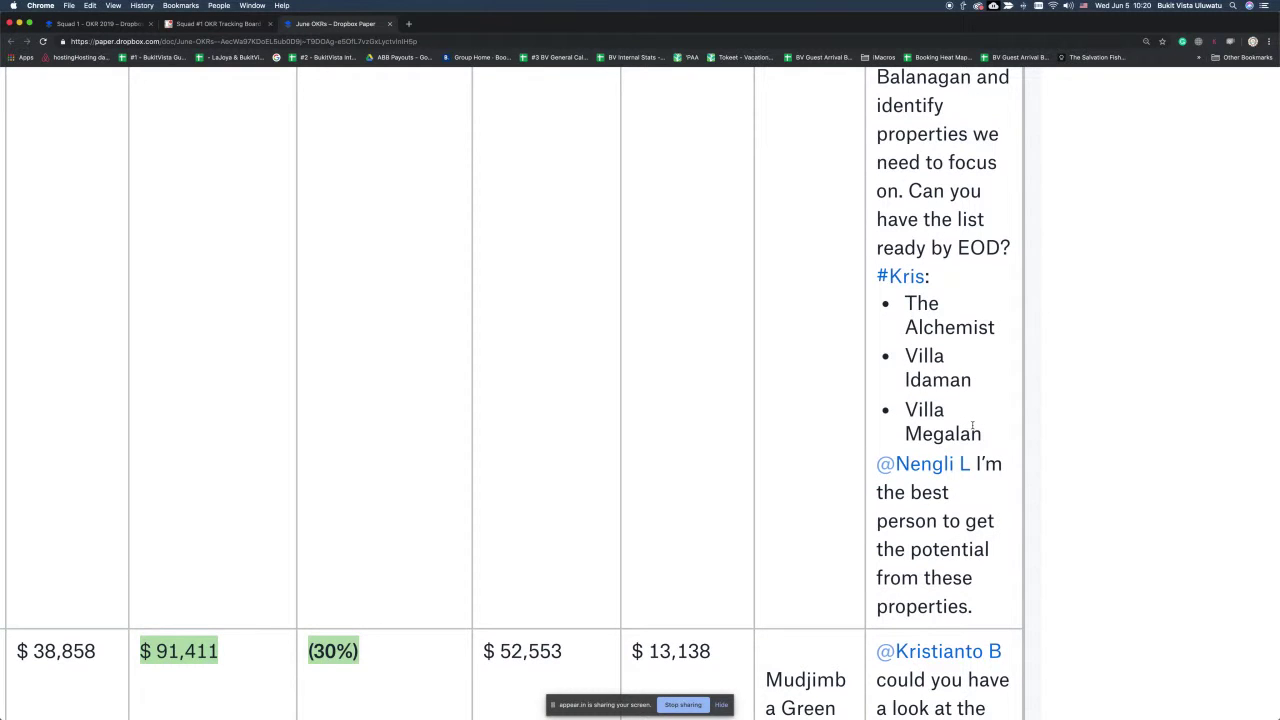
{"action": "scroll", "coordinate": [972, 426], "scroll_direction": "down", "scroll_amount": 2}
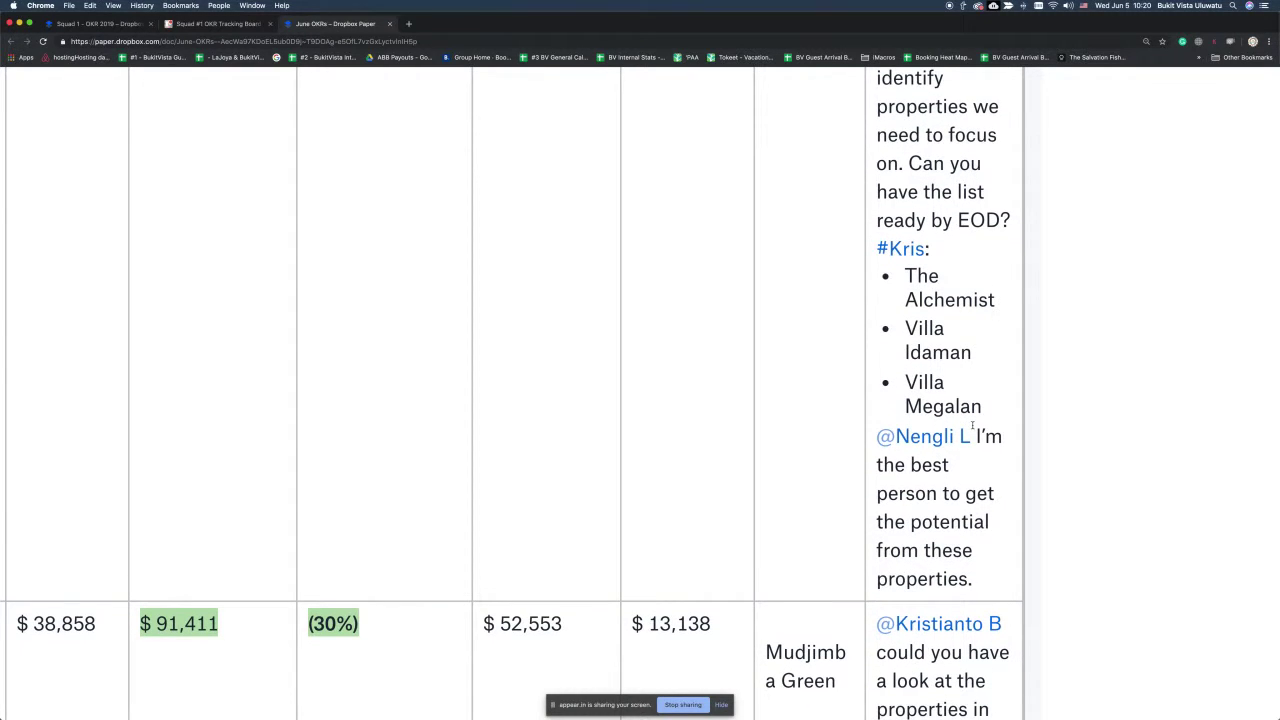
{"action": "scroll", "coordinate": [972, 426], "scroll_direction": "down", "scroll_amount": 10}
{"action": "scroll", "coordinate": [972, 424], "scroll_direction": "down", "scroll_amount": 6}
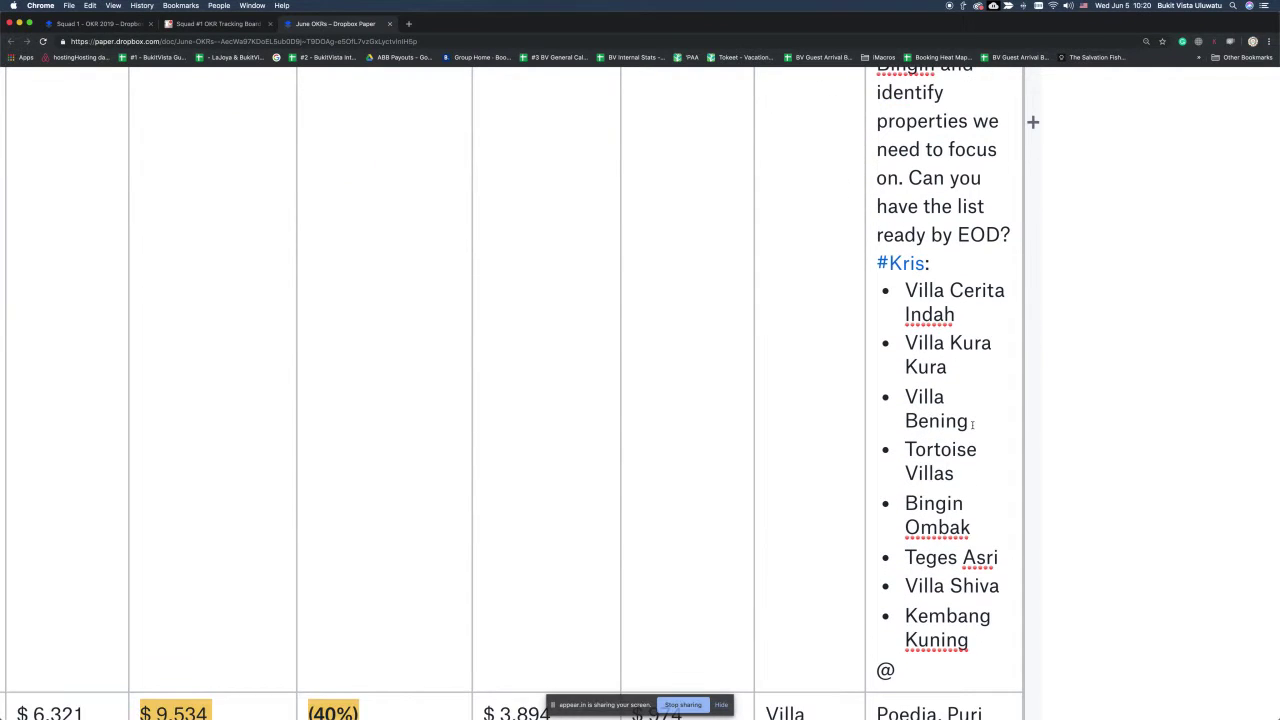
{"action": "scroll", "coordinate": [972, 424], "scroll_direction": "up", "scroll_amount": 2}
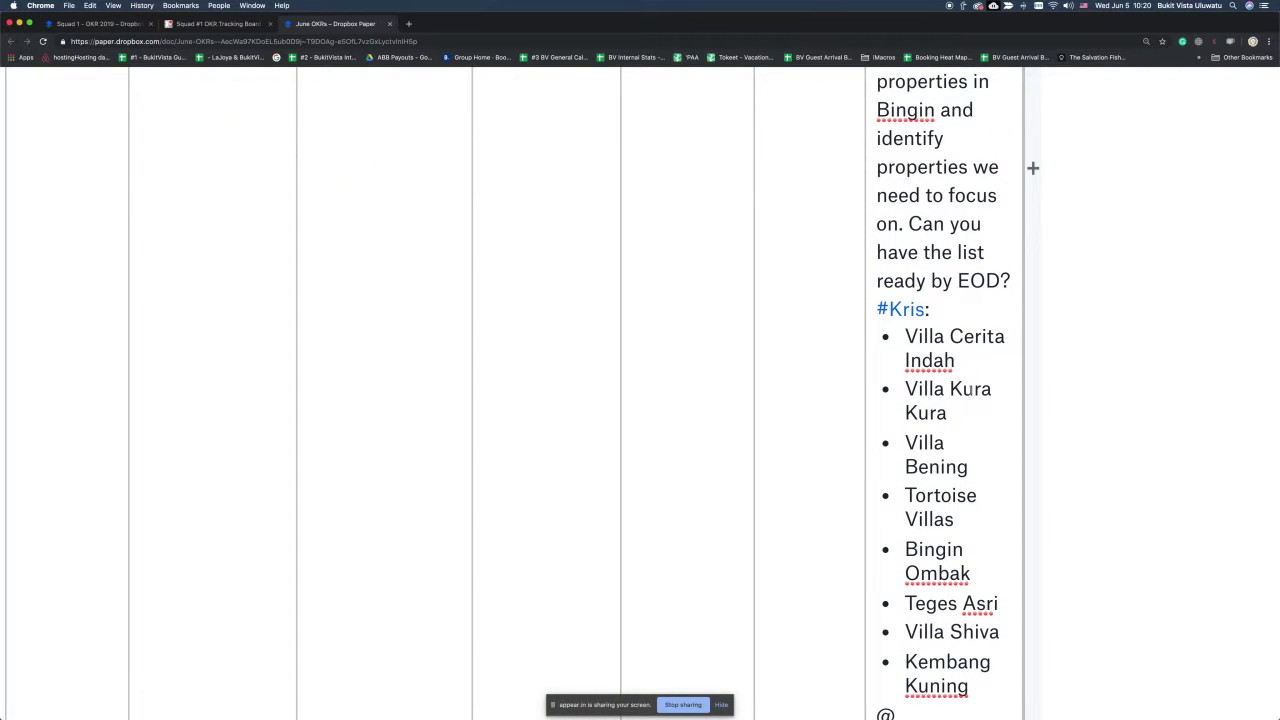
{"action": "scroll", "coordinate": [963, 410], "scroll_direction": "down", "scroll_amount": 2}
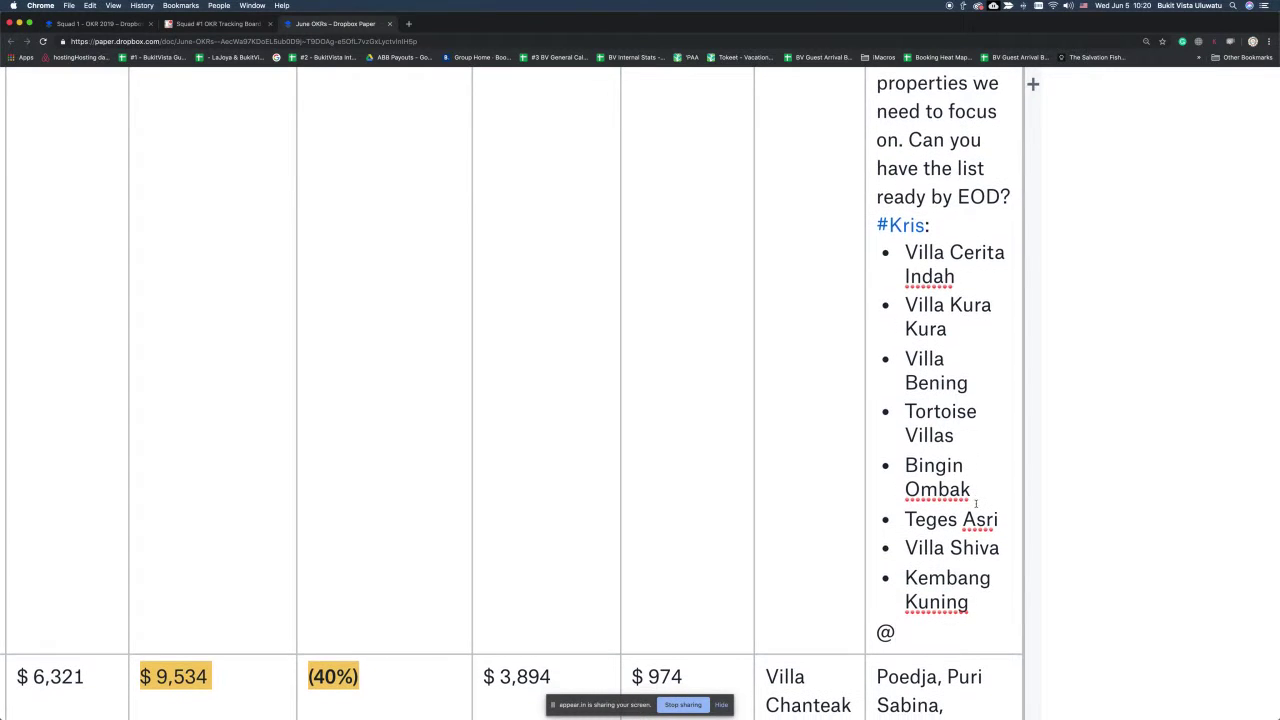
{"action": "scroll", "coordinate": [985, 505], "scroll_direction": "down", "scroll_amount": 1}
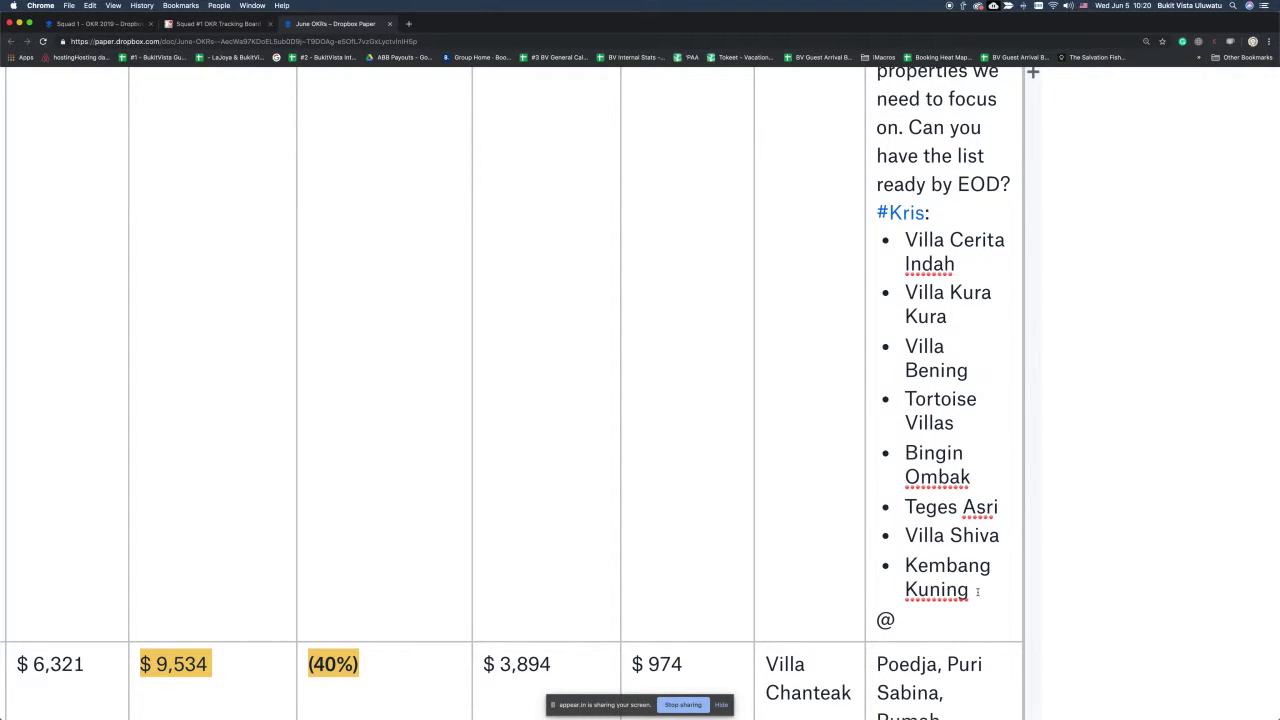
{"action": "scroll", "coordinate": [970, 590], "scroll_direction": "down", "scroll_amount": 1}
{"action": "scroll", "coordinate": [978, 592], "scroll_direction": "down", "scroll_amount": 5}
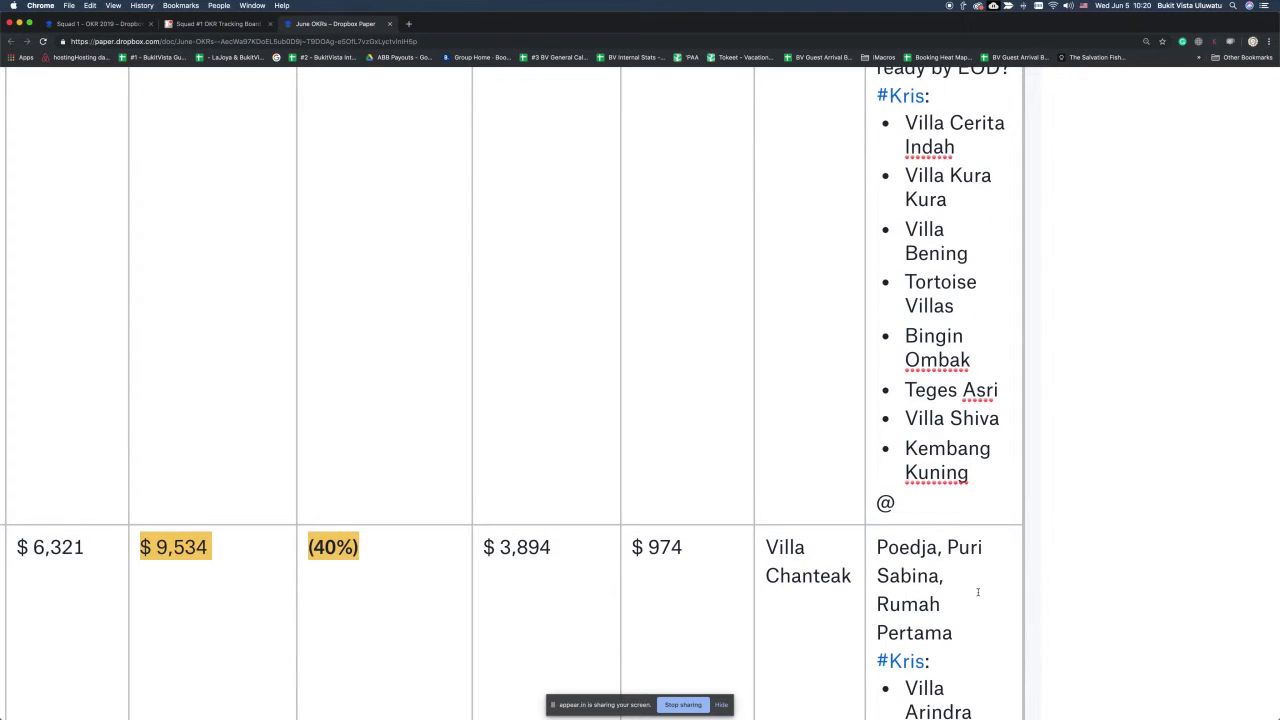
Step: Examine the new and focus properties of the last three areas in the revenue table, Jimbaran, Ungasan and Nusa Dua
{"action": "scroll", "coordinate": [978, 592], "scroll_direction": "down", "scroll_amount": 3}
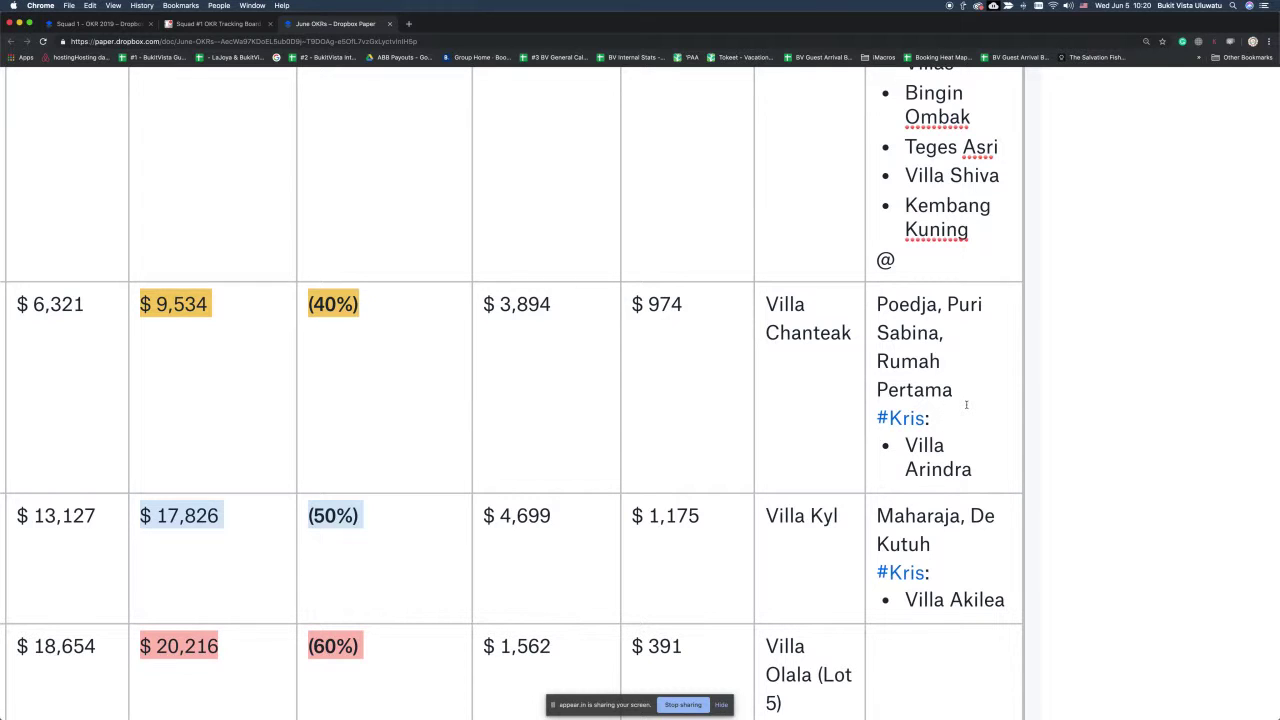
{"action": "scroll", "coordinate": [967, 392], "scroll_direction": "down", "scroll_amount": 1}
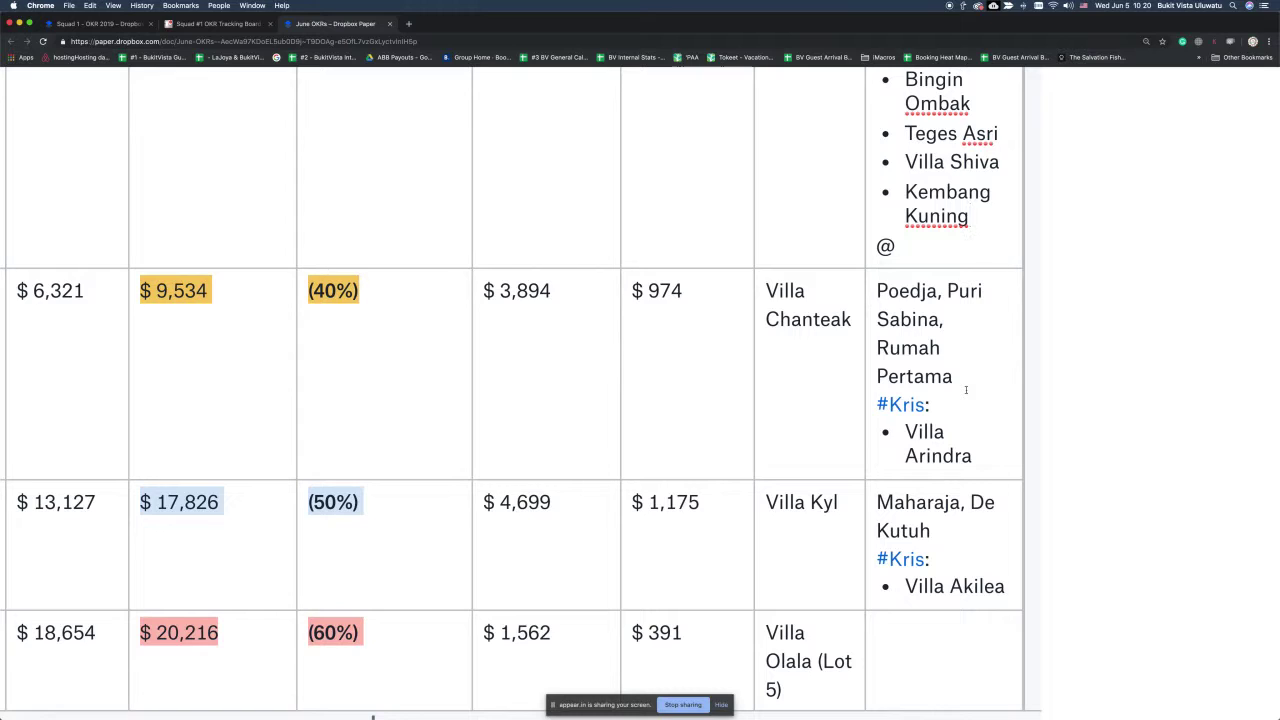
{"action": "left_click", "coordinate": [948, 292]}
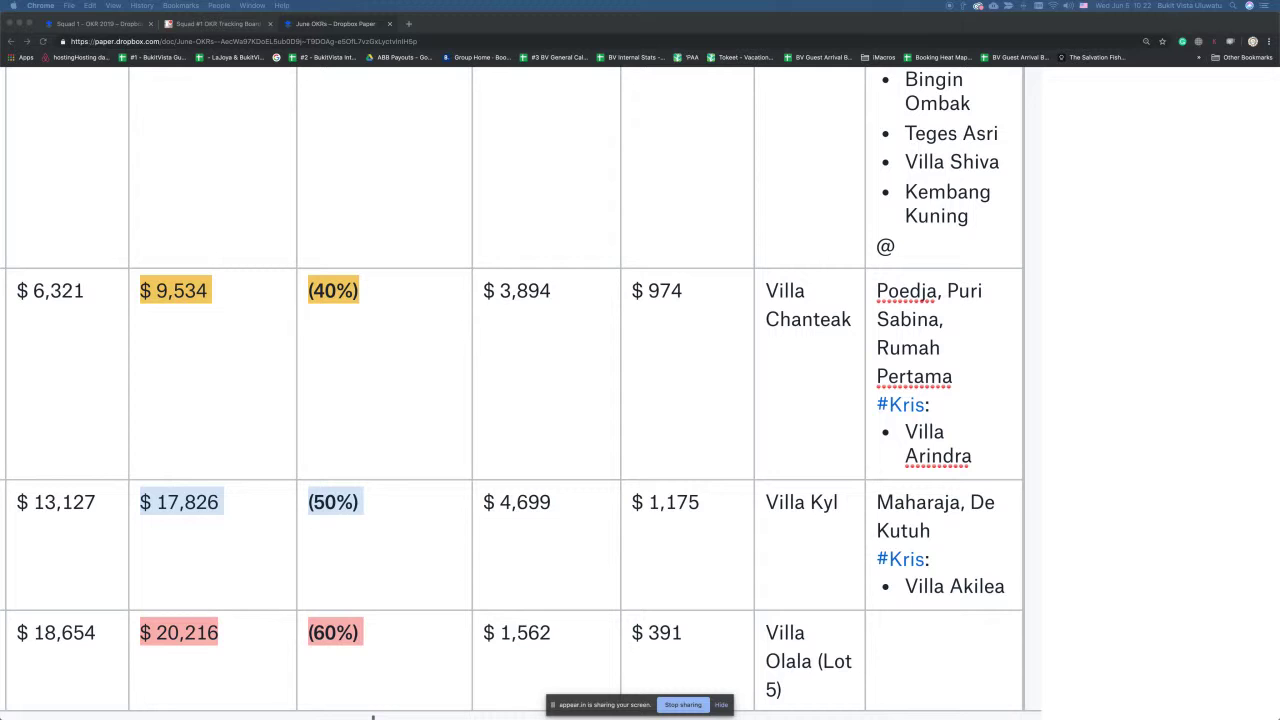
{"action": "scroll", "coordinate": [884, 426], "scroll_direction": "down", "scroll_amount": 1}
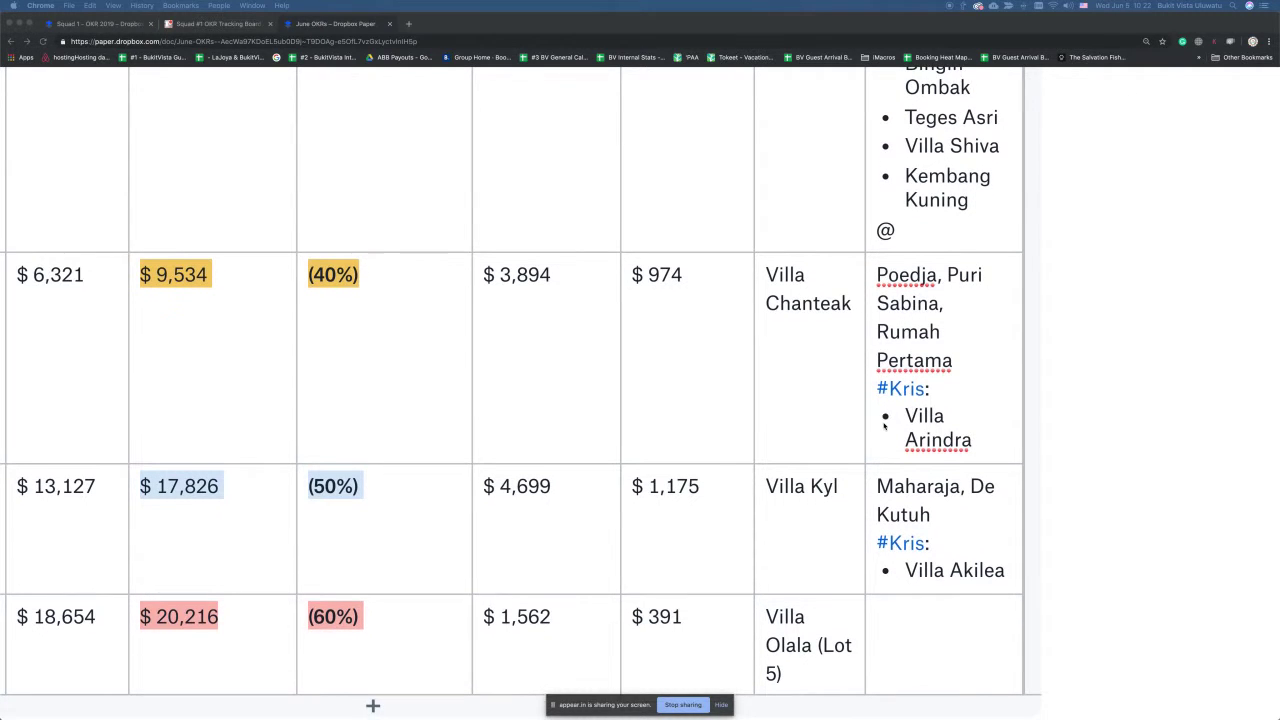
{"action": "scroll", "coordinate": [884, 426], "scroll_direction": "down", "scroll_amount": 3}
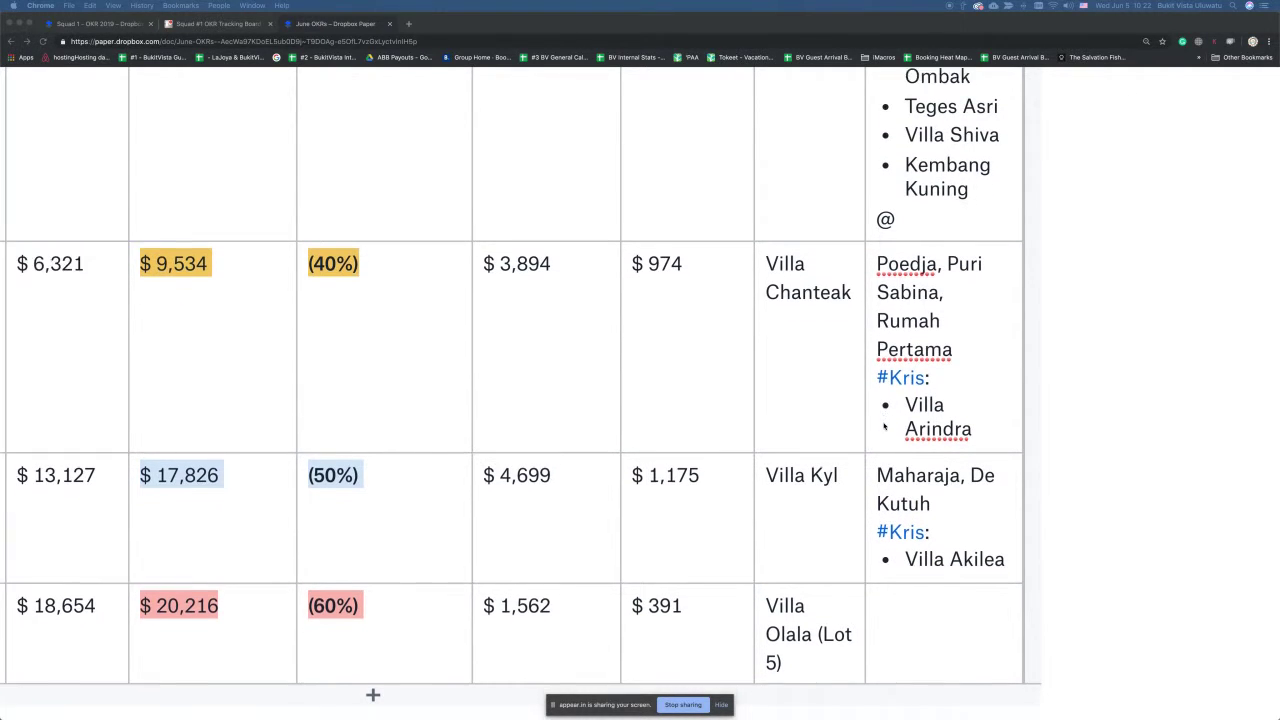
{"action": "scroll", "coordinate": [911, 356], "scroll_direction": "down", "scroll_amount": 5}
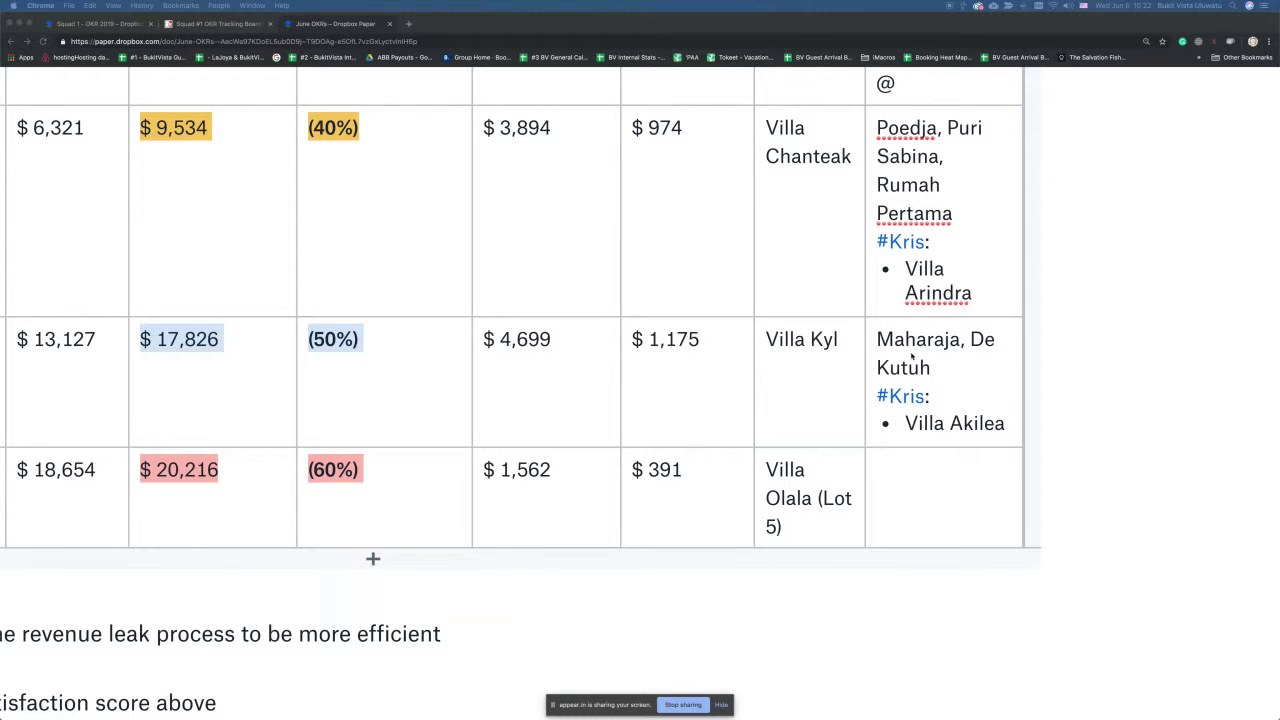
{"action": "scroll", "coordinate": [911, 356], "scroll_direction": "down", "scroll_amount": 1}
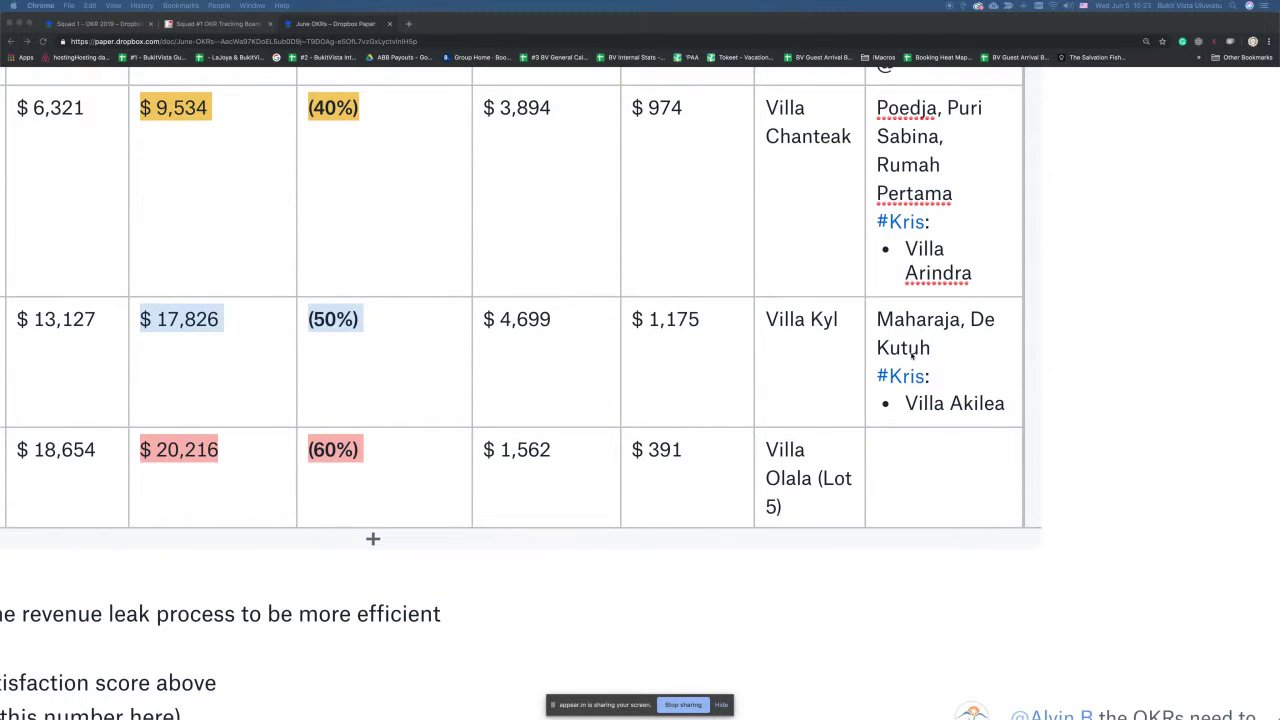
{"action": "scroll", "coordinate": [911, 356], "scroll_direction": "down", "scroll_amount": 1}
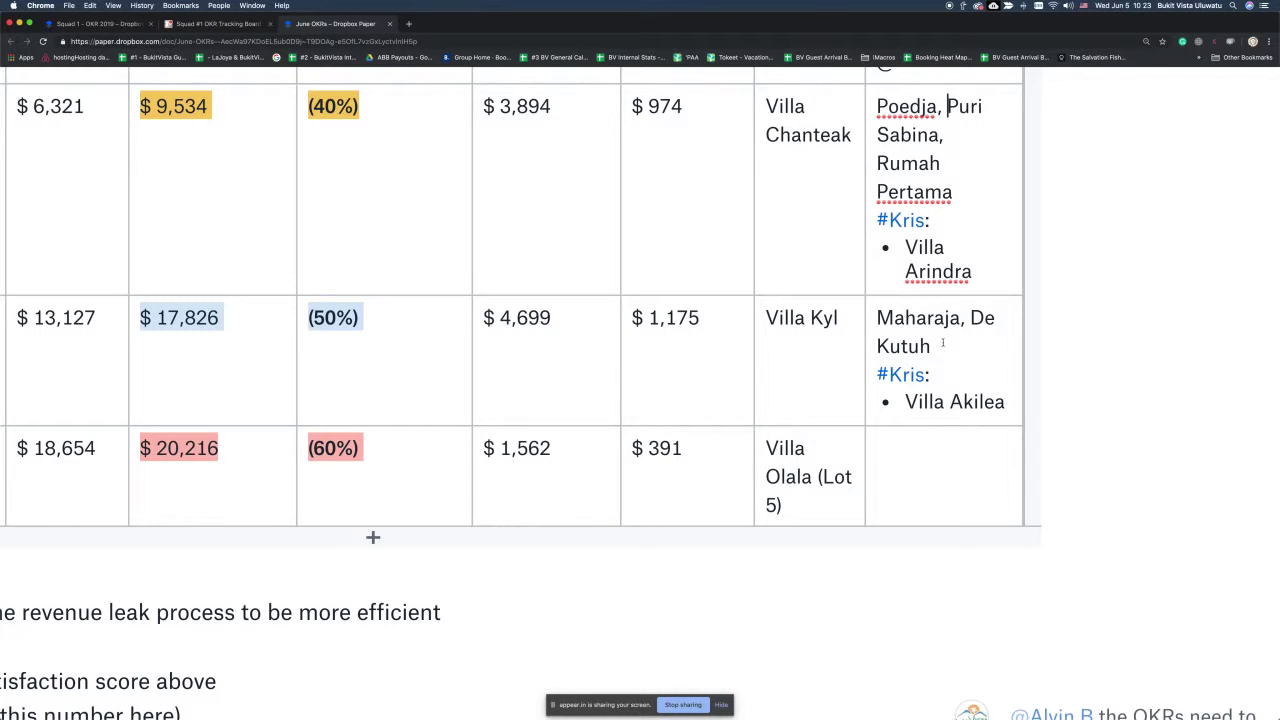
{"action": "left_click", "coordinate": [950, 343]}
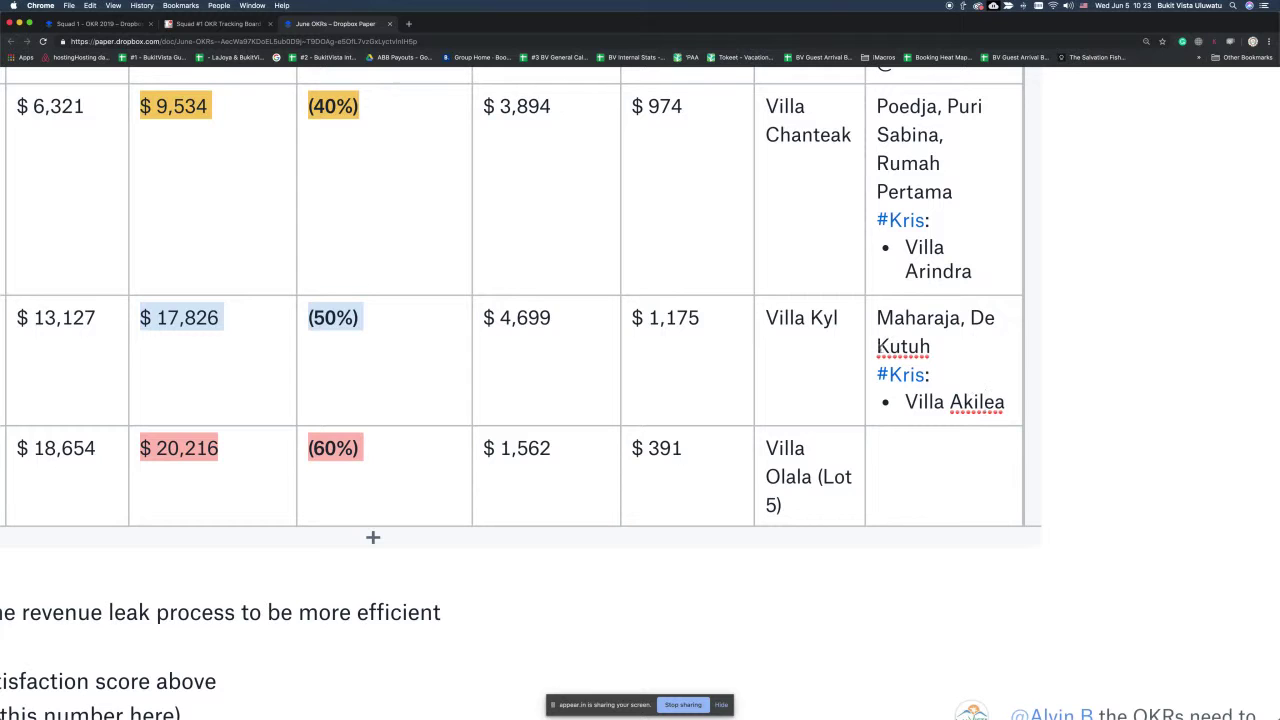
{"action": "left_click", "coordinate": [824, 317]}
{"action": "scroll", "coordinate": [825, 317], "scroll_direction": "down", "scroll_amount": 2}
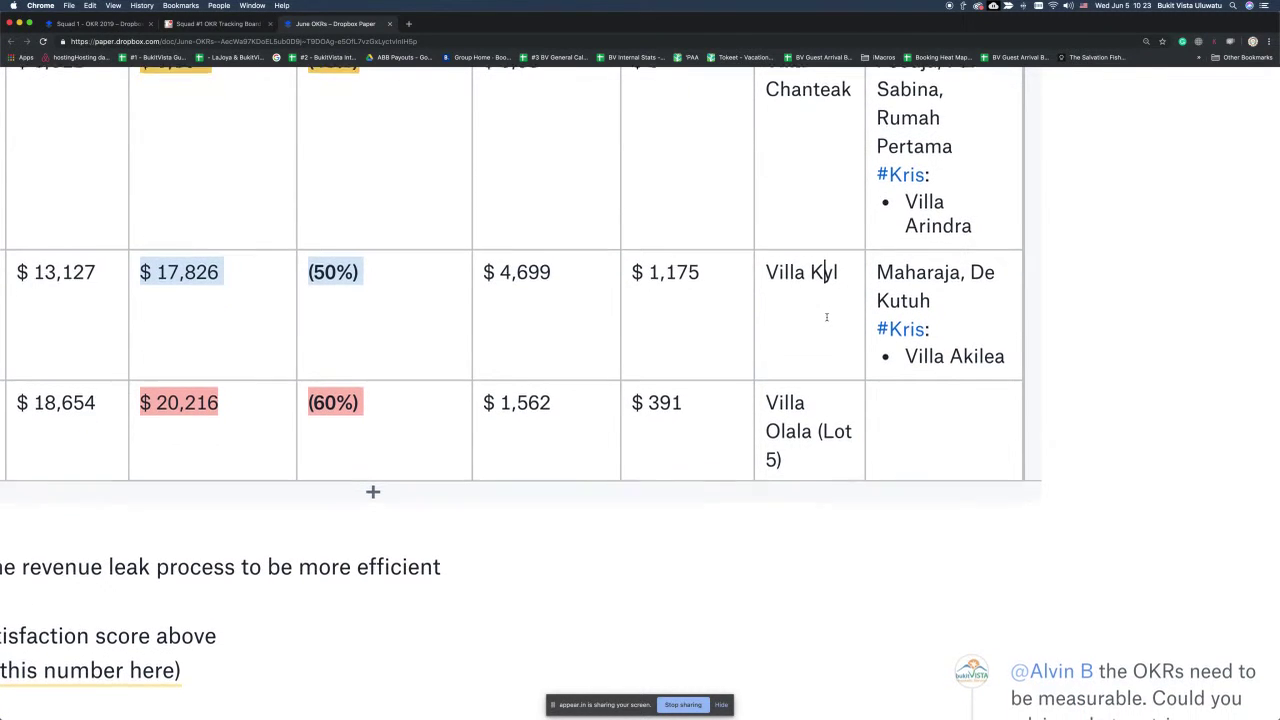
{"action": "scroll", "coordinate": [825, 317], "scroll_direction": "up", "scroll_amount": 3}
{"action": "scroll", "coordinate": [825, 317], "scroll_direction": "down", "scroll_amount": 2}
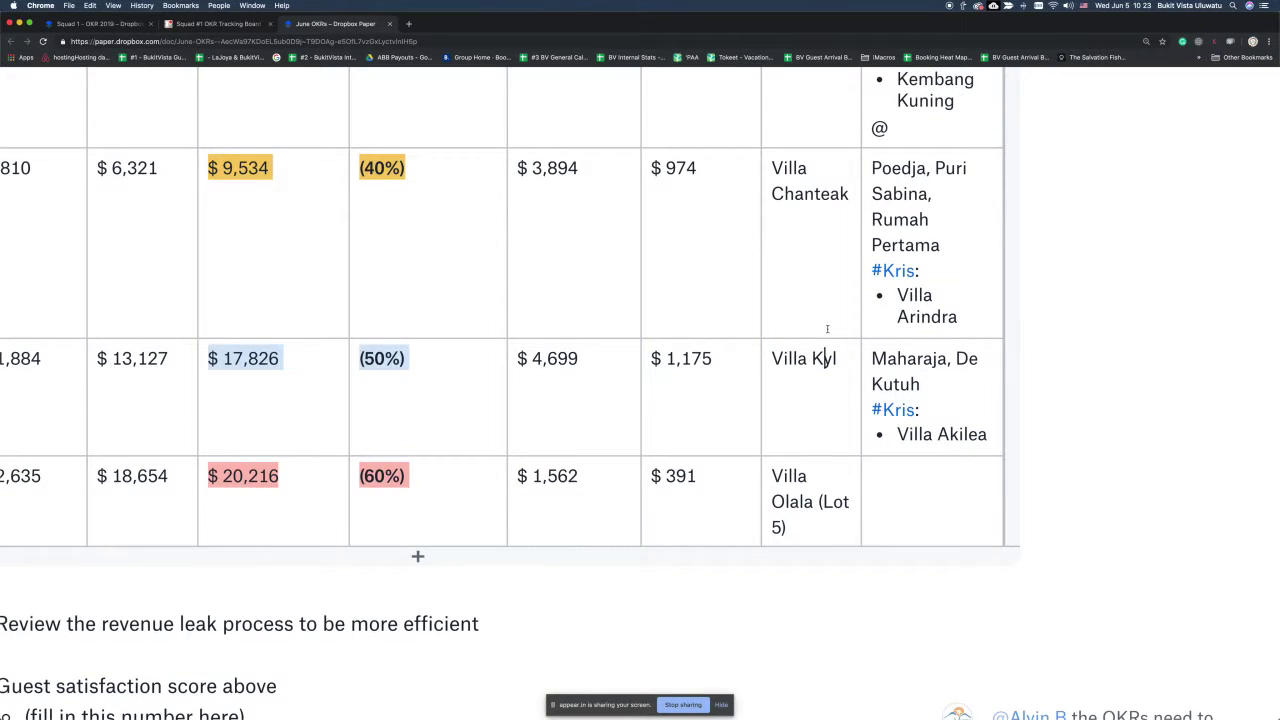
{"action": "scroll", "coordinate": [827, 332], "scroll_direction": "up", "scroll_amount": 1}
{"action": "scroll", "coordinate": [827, 332], "scroll_direction": "up", "scroll_amount": 1}
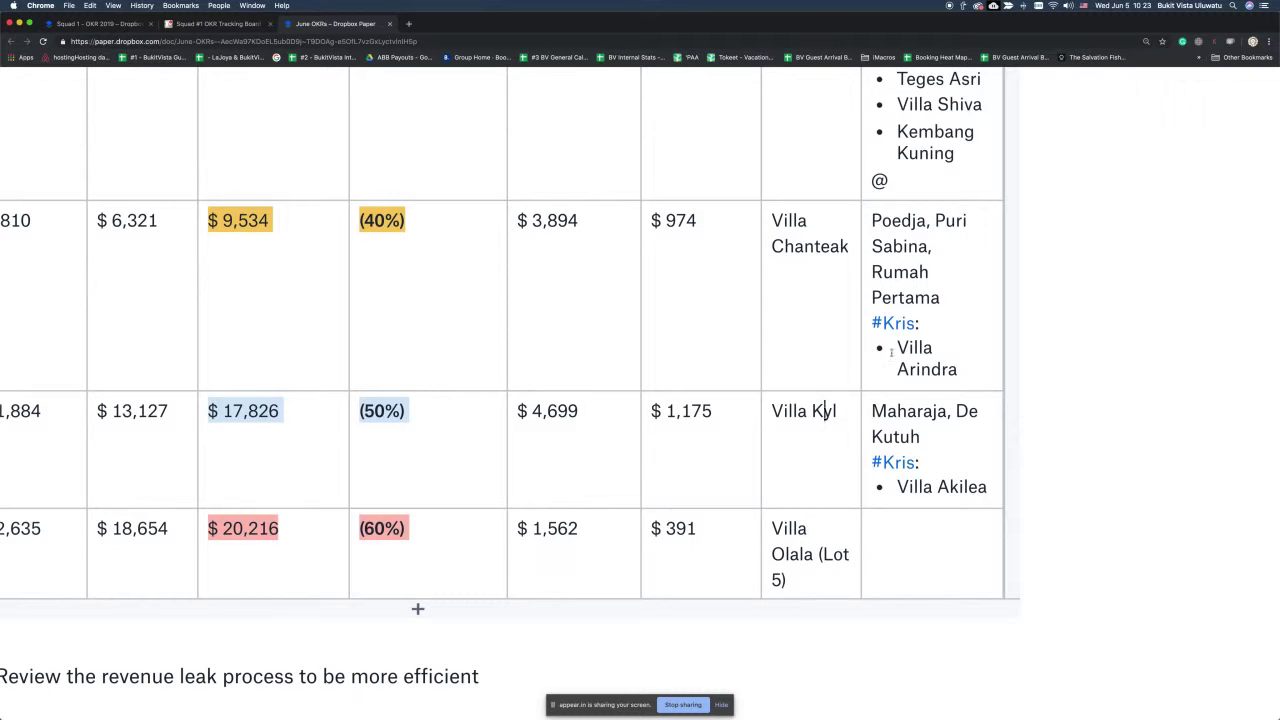
Step: Add ", NH Residence" after Rumah Pertama in Jimbaran's focus properties
{"action": "left_click", "coordinate": [936, 329]}
{"action": "key", "text": "super+minus"}
{"action": "key", "text": "super+minus"}
{"action": "key", "text": "super+minus"}
{"action": "scroll", "coordinate": [934, 330], "scroll_direction": "up", "scroll_amount": 7}
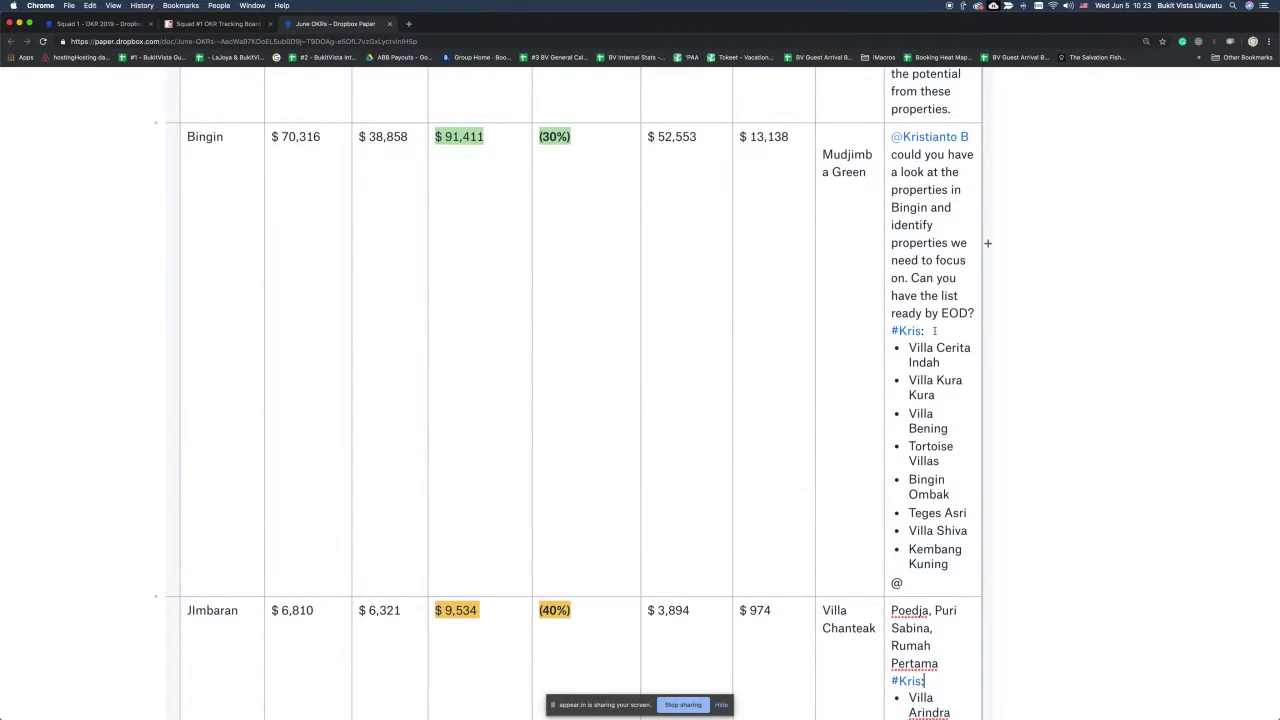
{"action": "scroll", "coordinate": [934, 330], "scroll_direction": "up", "scroll_amount": 3}
{"action": "scroll", "coordinate": [990, 320], "scroll_direction": "down", "scroll_amount": 6}
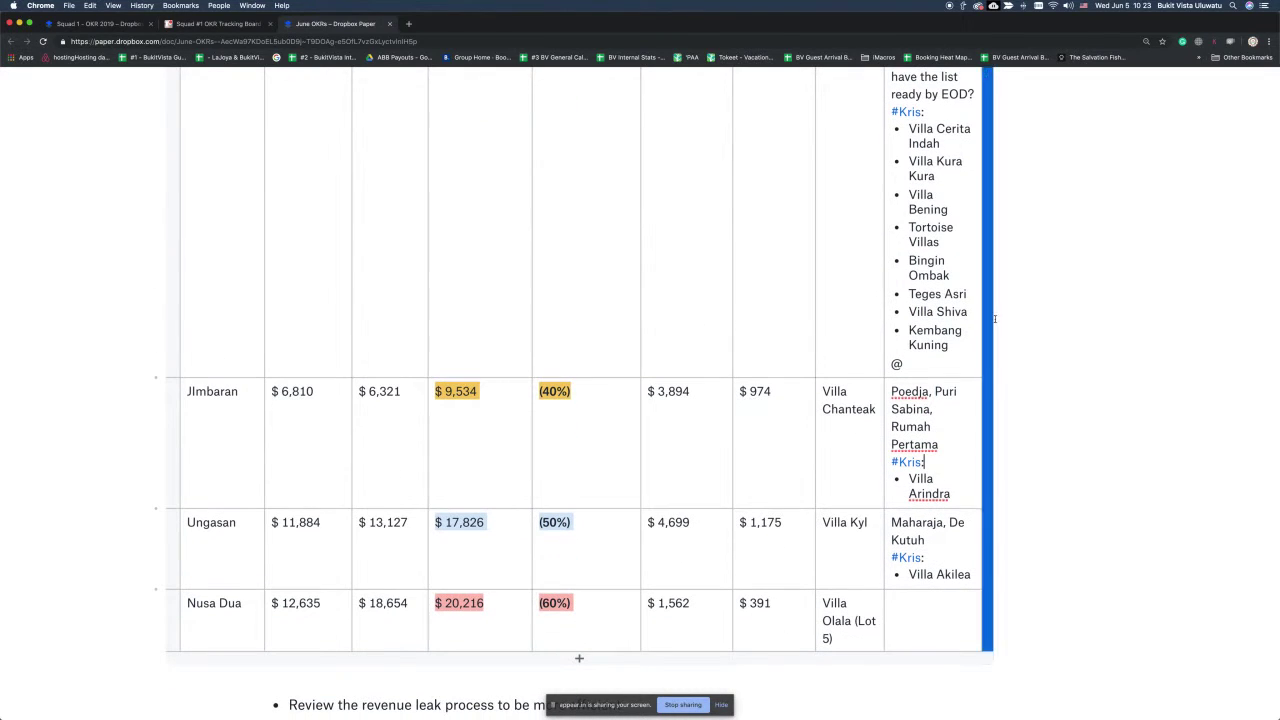
{"action": "left_click", "coordinate": [942, 442]}
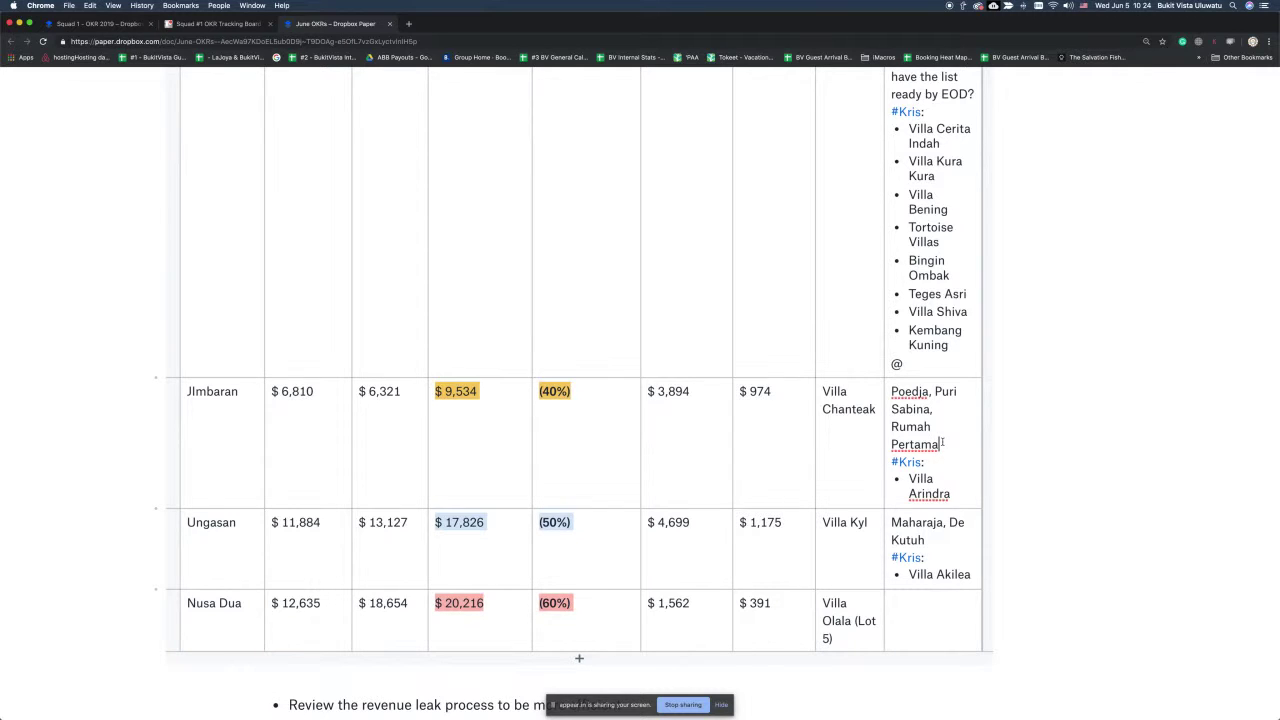
{"action": "left_click", "coordinate": [942, 443]}
{"action": "type", "text": ", NH Res"}
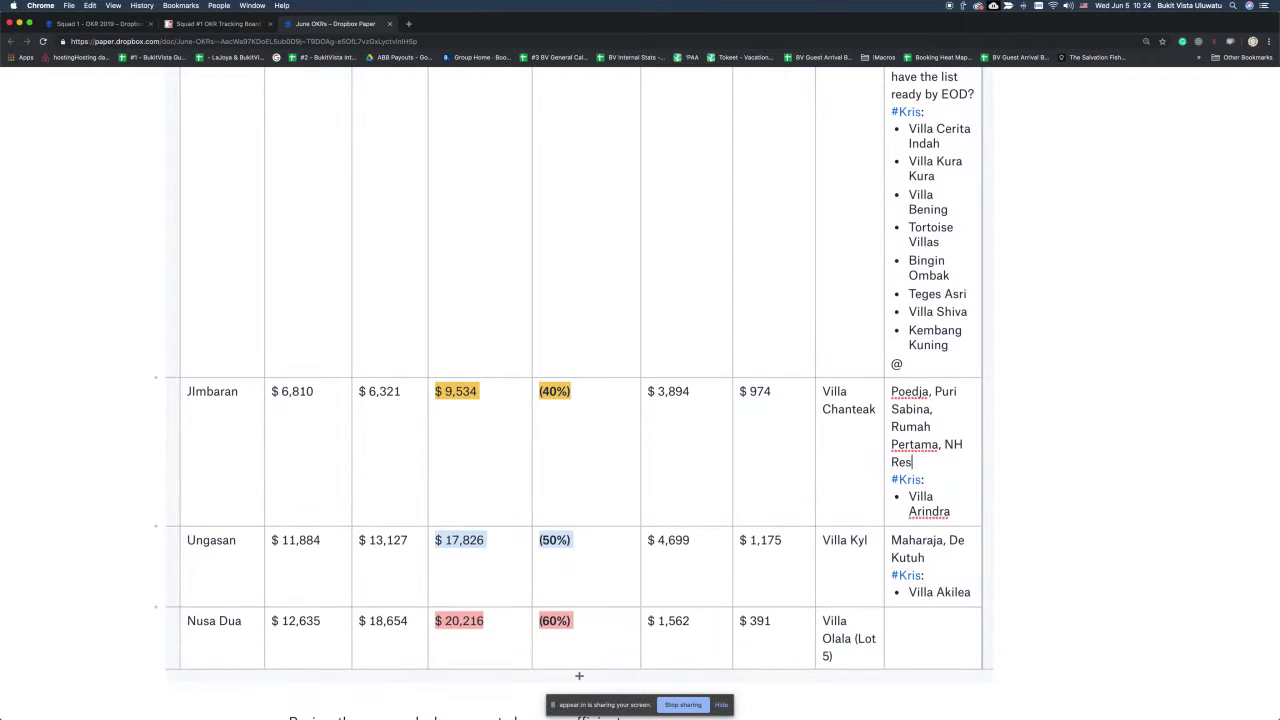
{"action": "type", "text": "idence"}
Step: Look over the June OKRs from the table's end up to the objectives, comparing with Leadership and Market Building in Squad 1 - OKR 2019
{"action": "scroll", "coordinate": [994, 537], "scroll_direction": "down", "scroll_amount": 3}
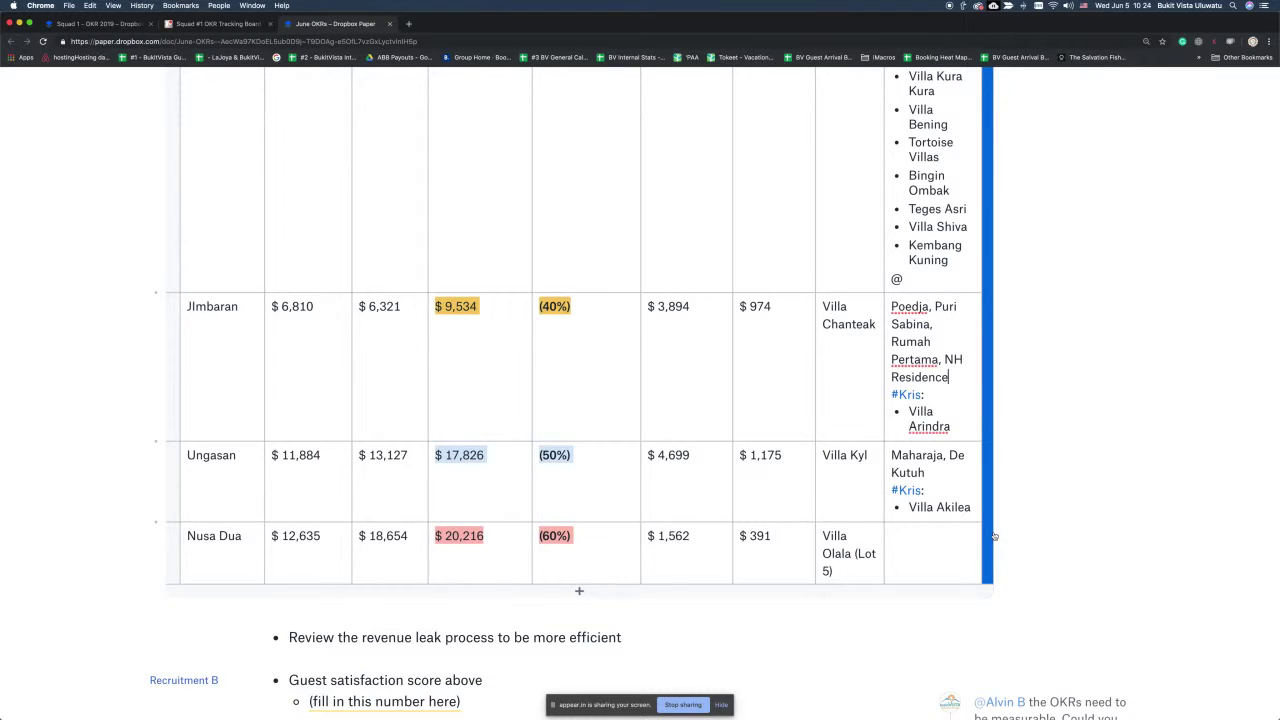
{"action": "left_click", "coordinate": [994, 537]}
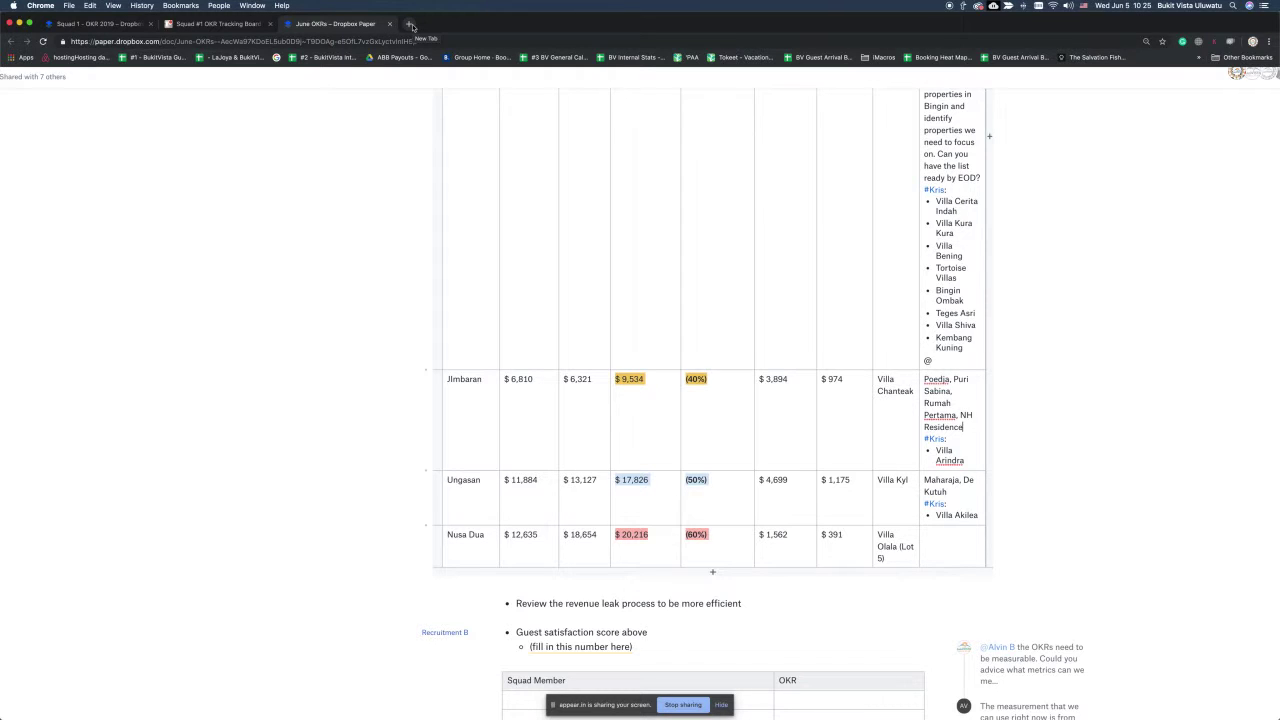
{"action": "scroll", "coordinate": [532, 427], "scroll_direction": "up", "scroll_amount": 5}
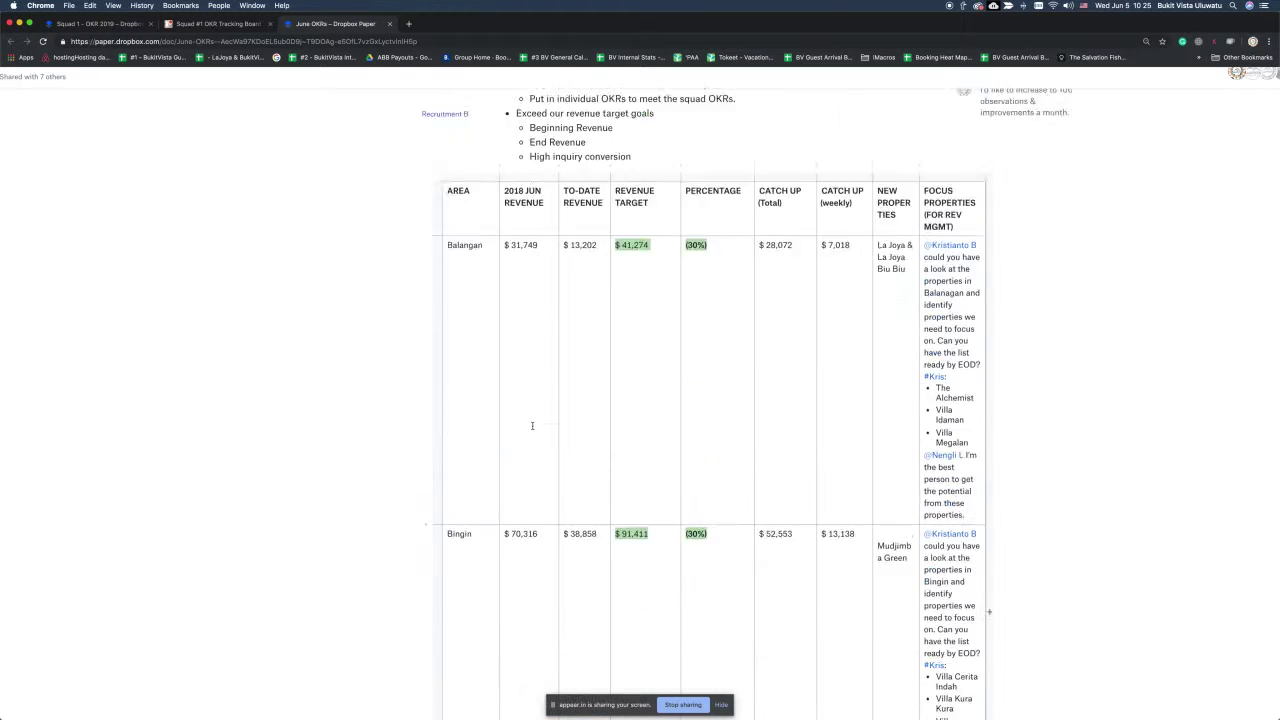
{"action": "scroll", "coordinate": [532, 427], "scroll_direction": "up", "scroll_amount": 5}
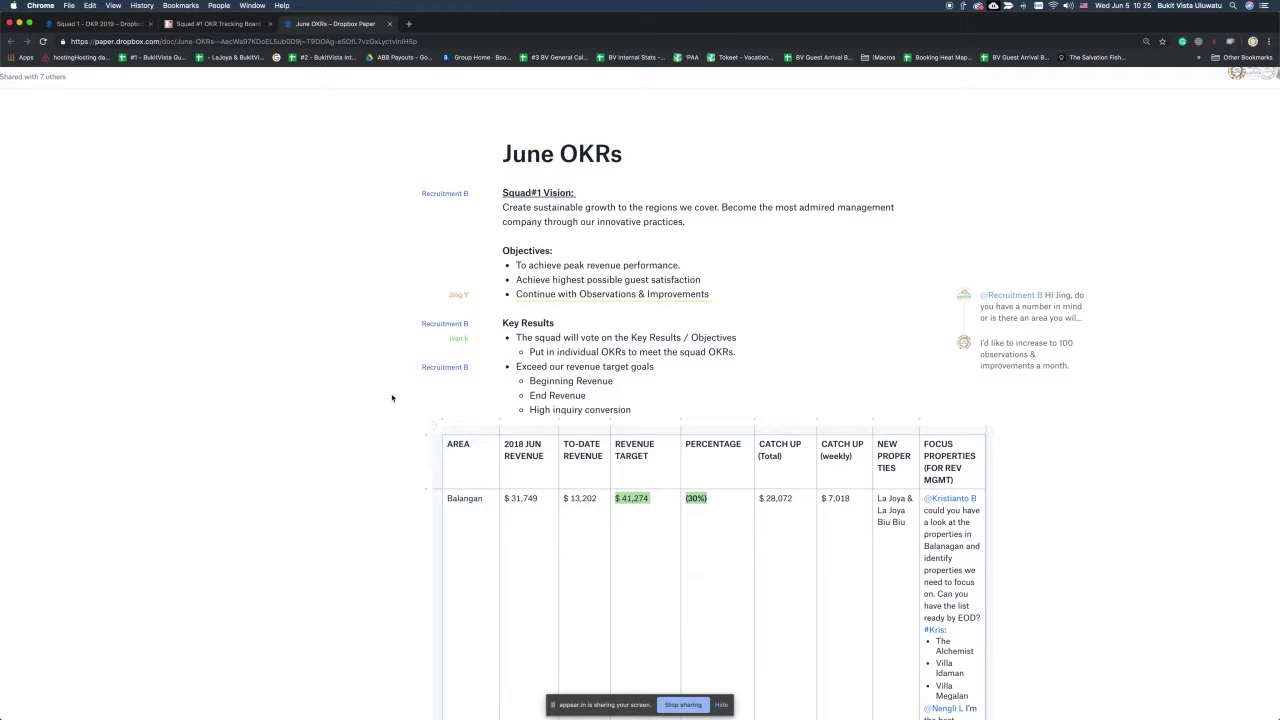
{"action": "left_click", "coordinate": [114, 25]}
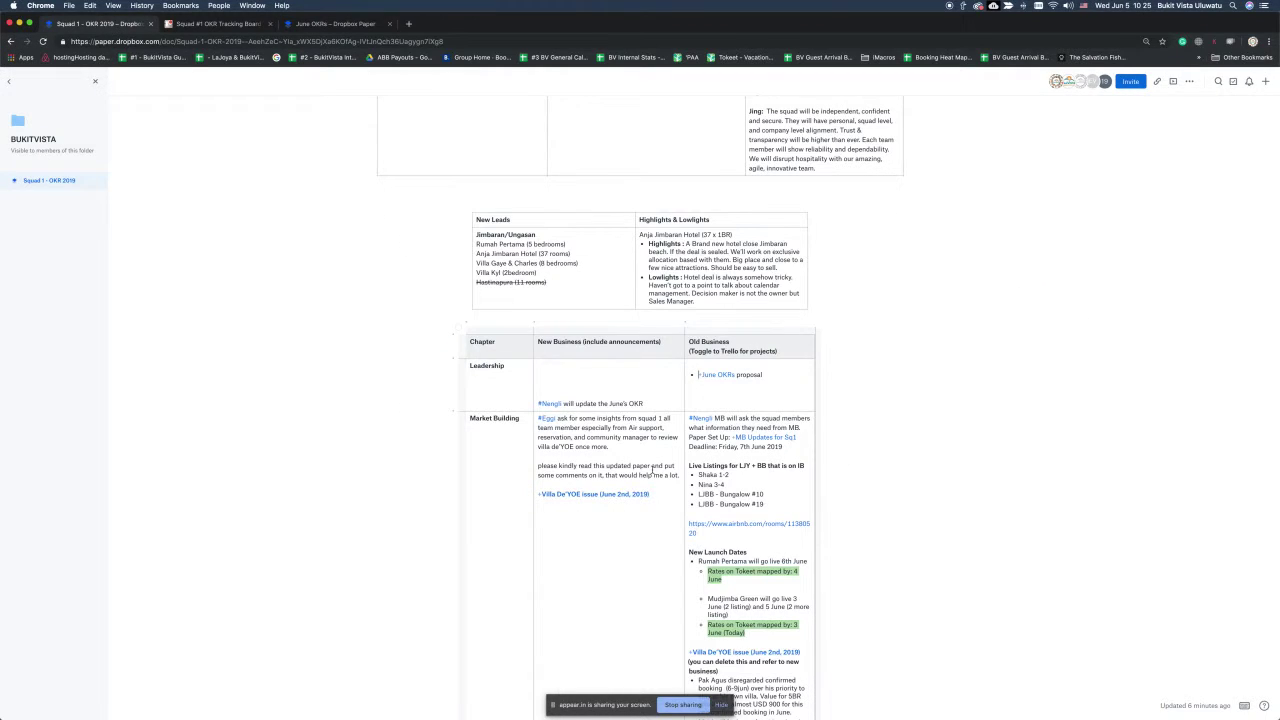
{"action": "scroll", "coordinate": [653, 471], "scroll_direction": "down", "scroll_amount": 3}
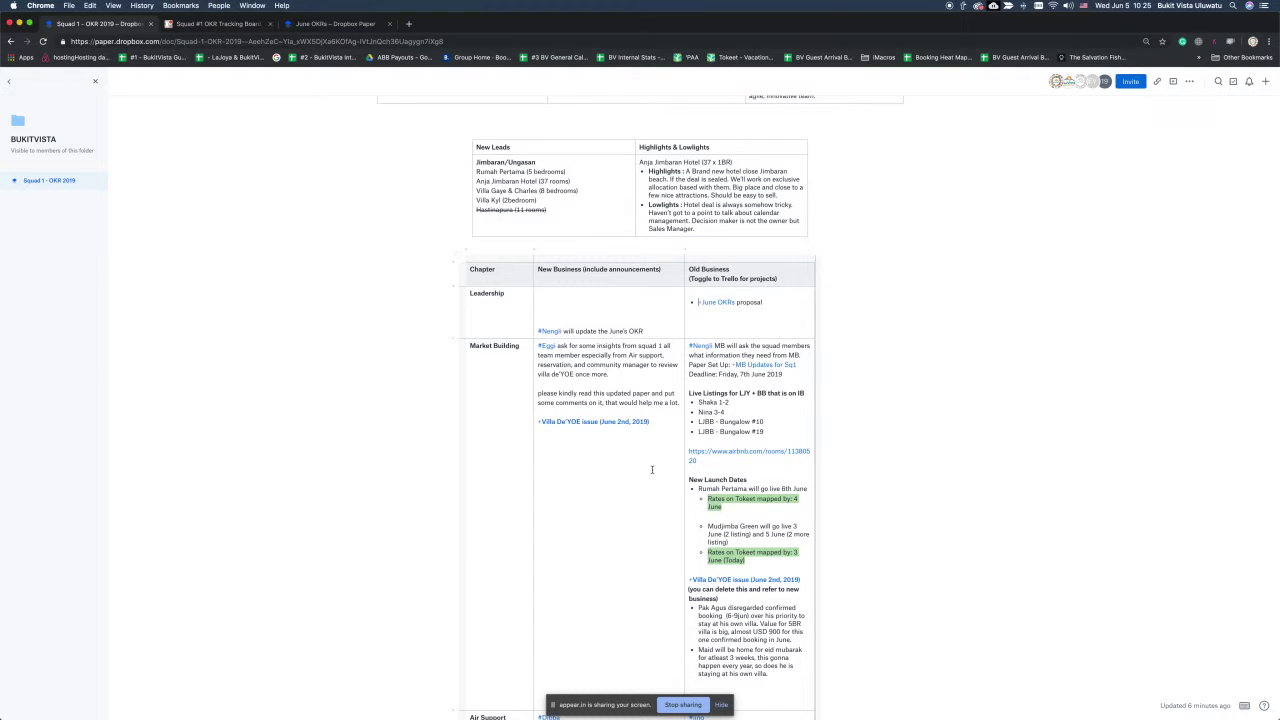
{"action": "left_click", "coordinate": [326, 24]}
{"action": "scroll", "coordinate": [697, 449], "scroll_direction": "down", "scroll_amount": 10}
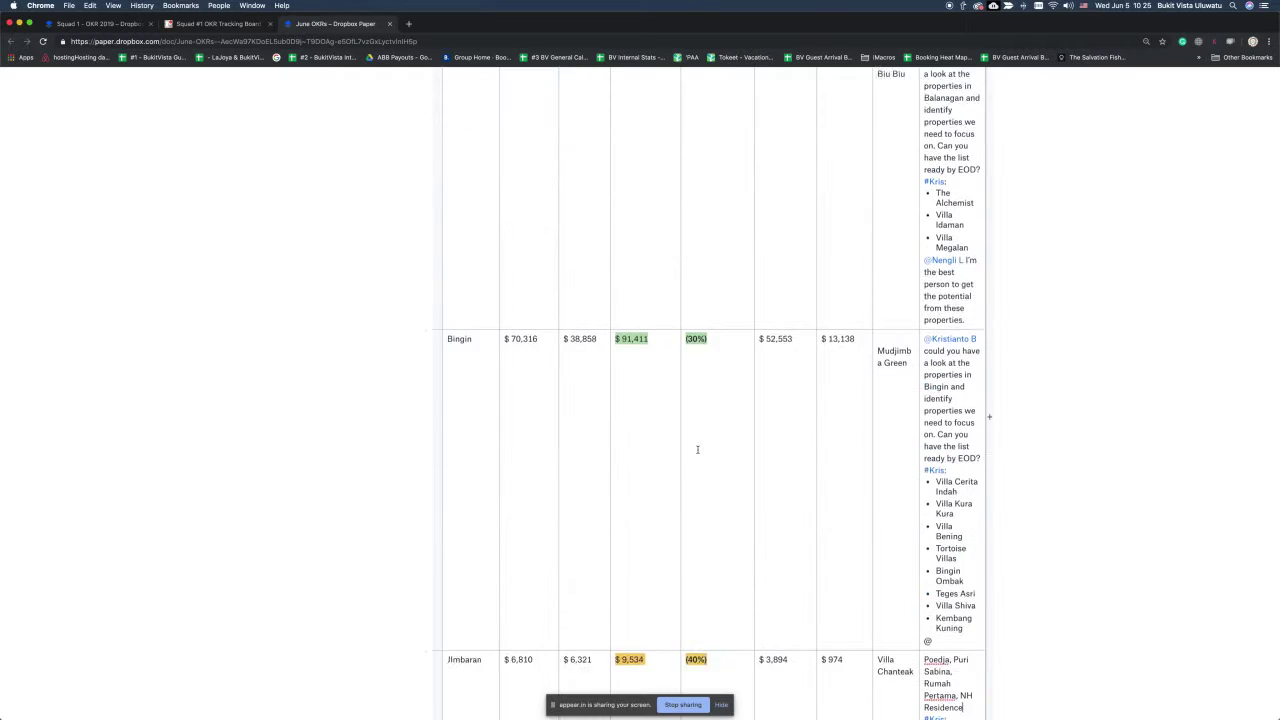
{"action": "scroll", "coordinate": [697, 450], "scroll_direction": "up", "scroll_amount": 5}
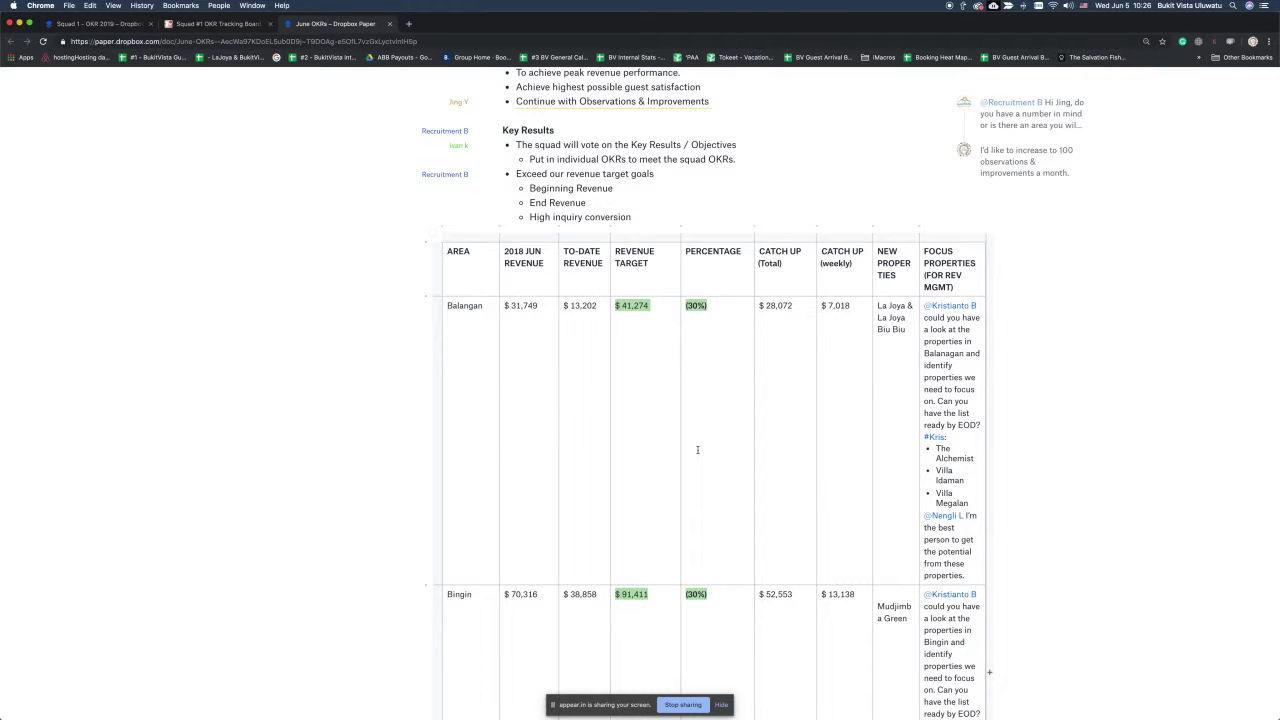
Step: Select the June OKRs document's web address and return to the June 2019 section of Squad 1 - OKR 2019
{"action": "left_click", "coordinate": [76, 23]}
{"action": "left_click", "coordinate": [337, 24]}
{"action": "left_click", "coordinate": [300, 42]}
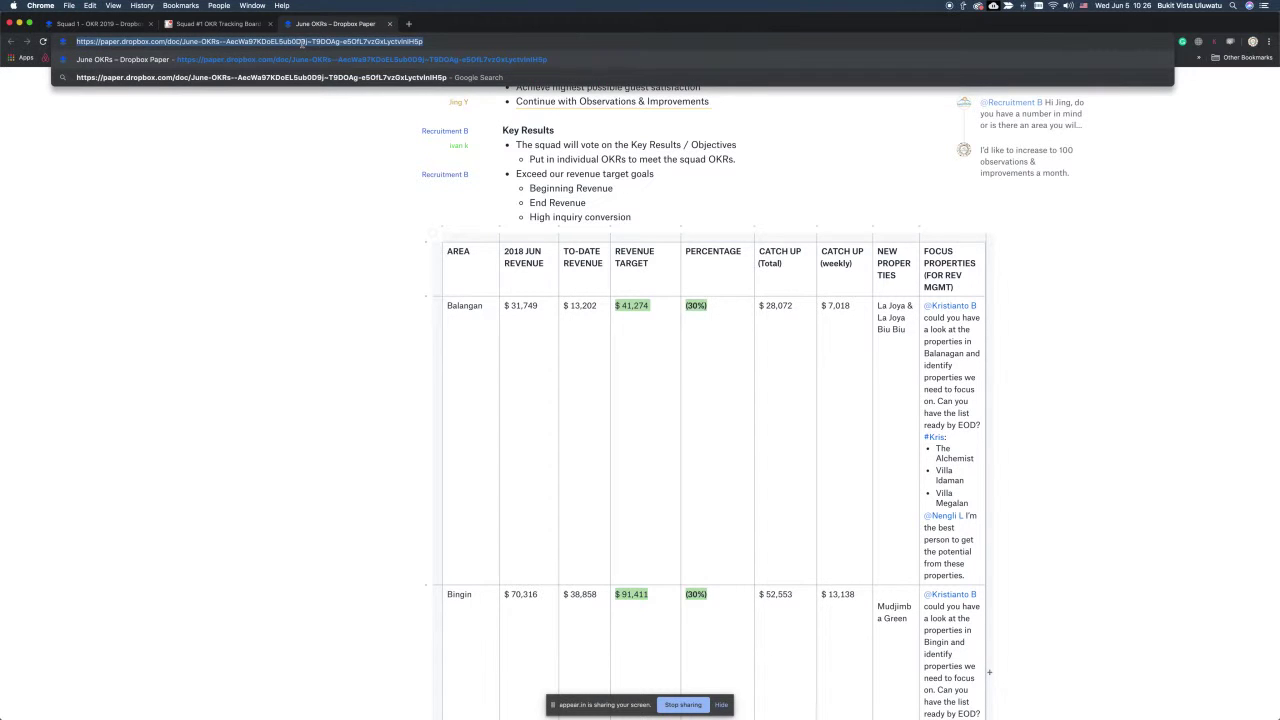
{"action": "left_click", "coordinate": [86, 23]}
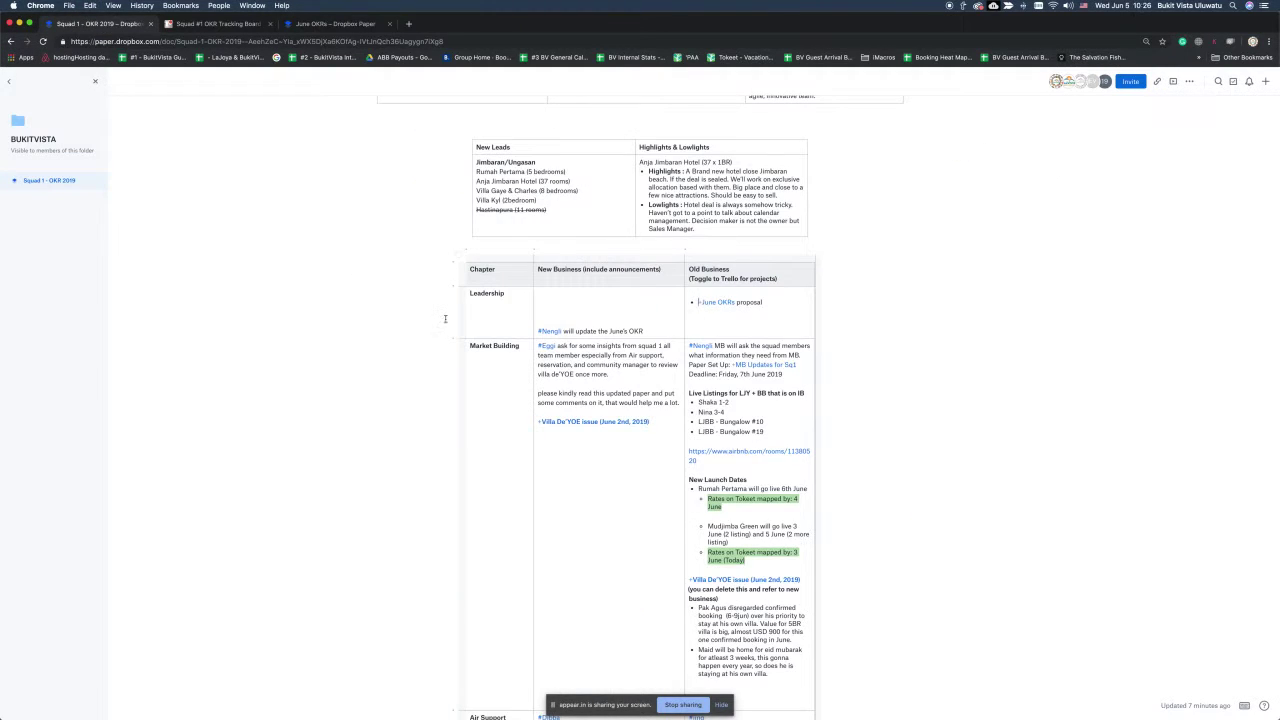
{"action": "scroll", "coordinate": [445, 318], "scroll_direction": "up", "scroll_amount": 15}
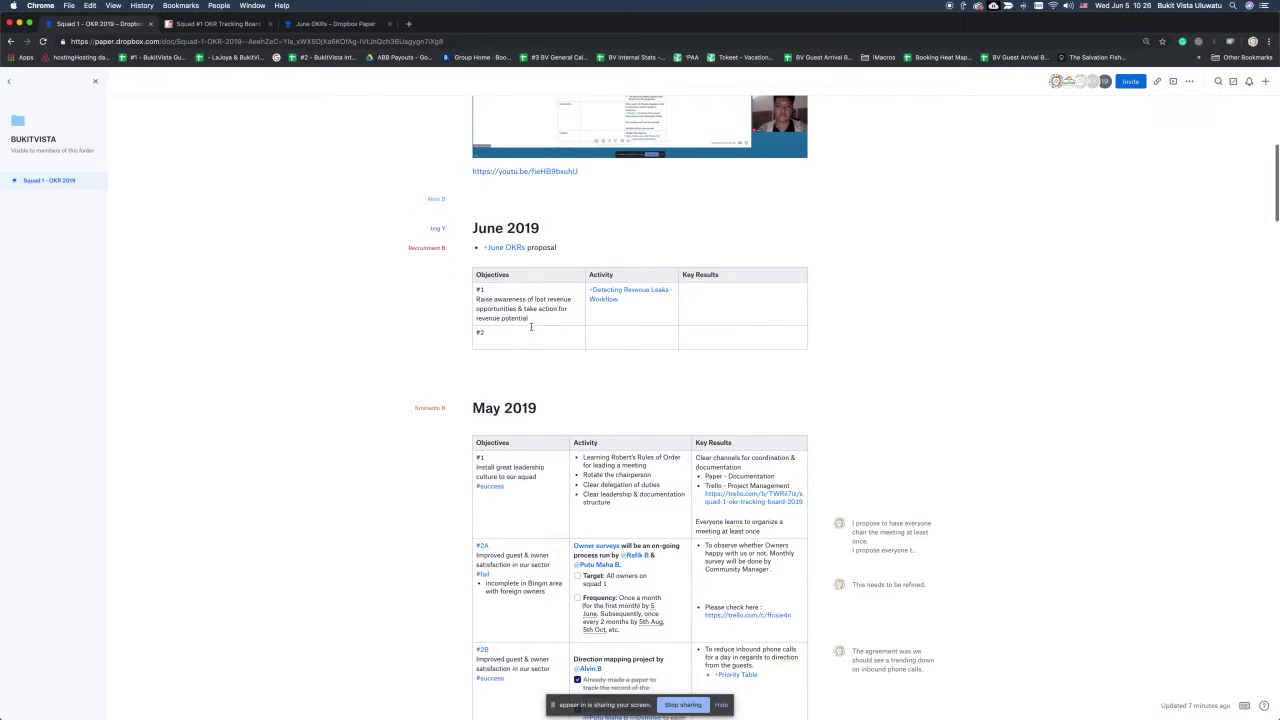
Step: Add "June OKRs" on a new line under objective #2 in the June 2019 objectives table
{"action": "left_click", "coordinate": [535, 336]}
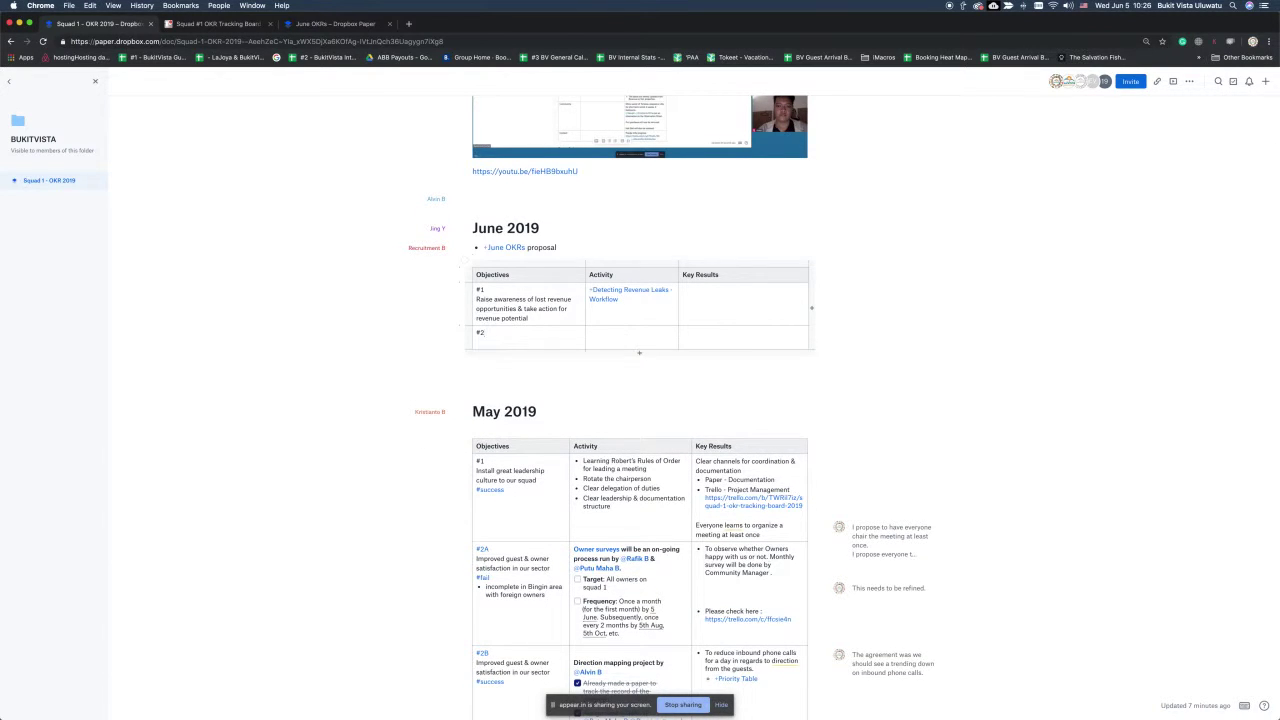
{"action": "key", "text": "Return"}
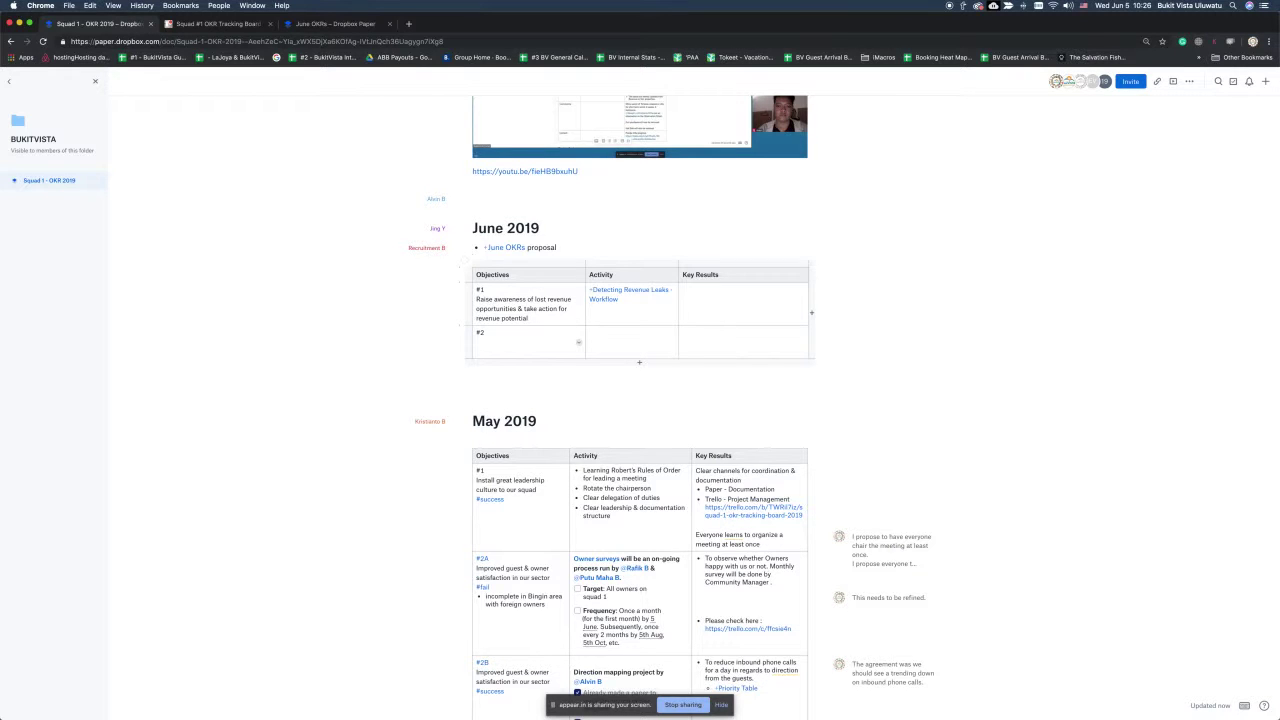
{"action": "type", "text": "June OKRs"}
Step: Open the MB Updates for Sq1 paper from Market Building's old business and examine its MB funnel stages table
{"action": "scroll", "coordinate": [640, 400], "scroll_direction": "down", "scroll_amount": 15}
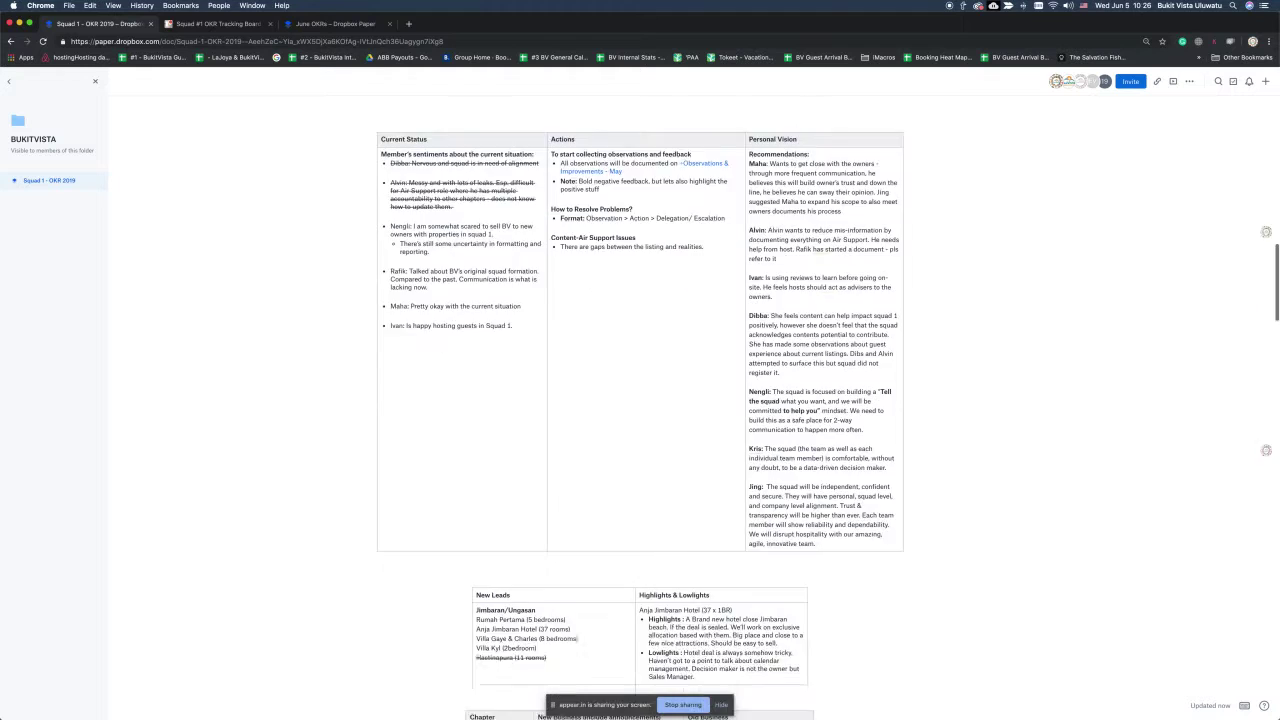
{"action": "scroll", "coordinate": [752, 357], "scroll_direction": "down", "scroll_amount": 3}
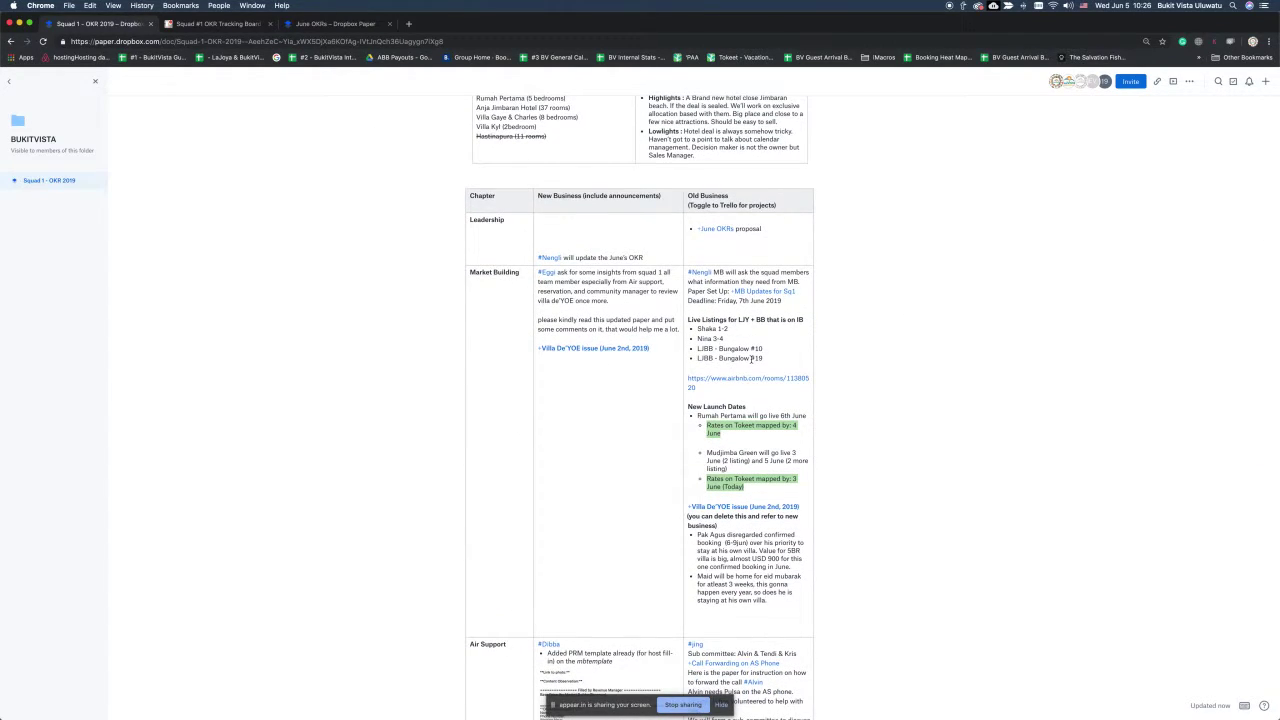
{"action": "scroll", "coordinate": [751, 358], "scroll_direction": "down", "scroll_amount": 1}
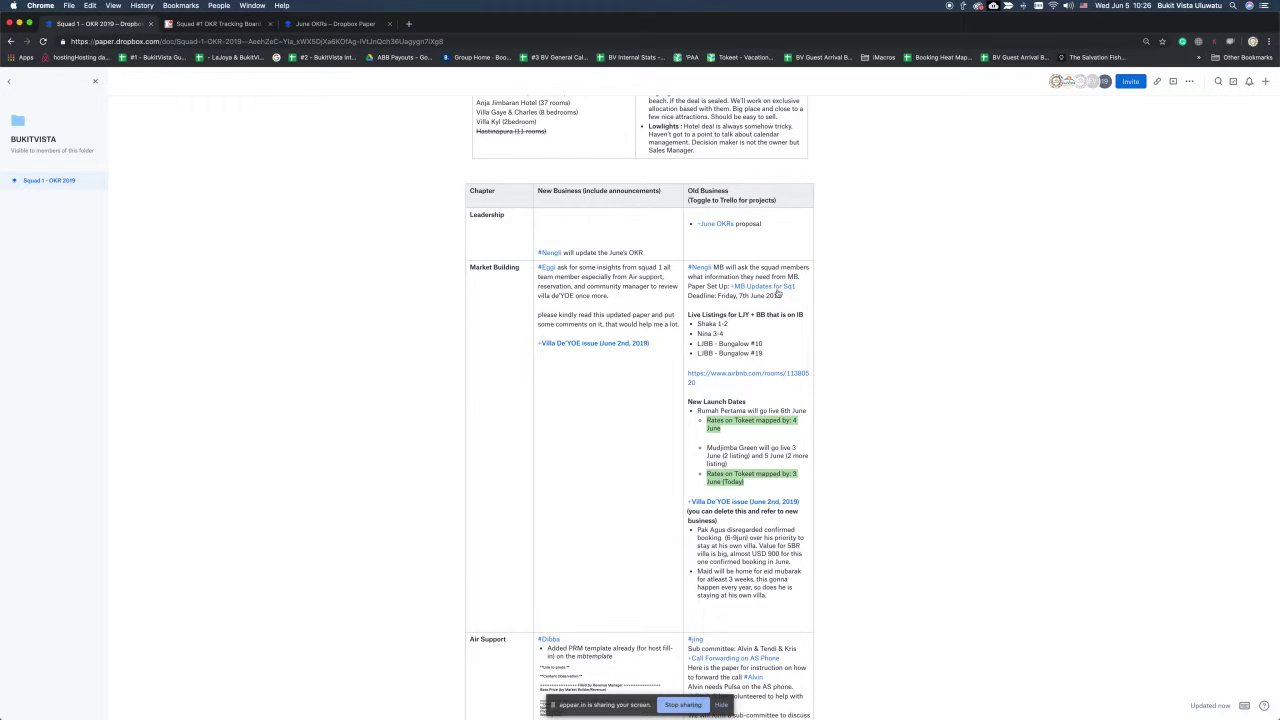
{"action": "mouse_move", "coordinate": [777, 291]}
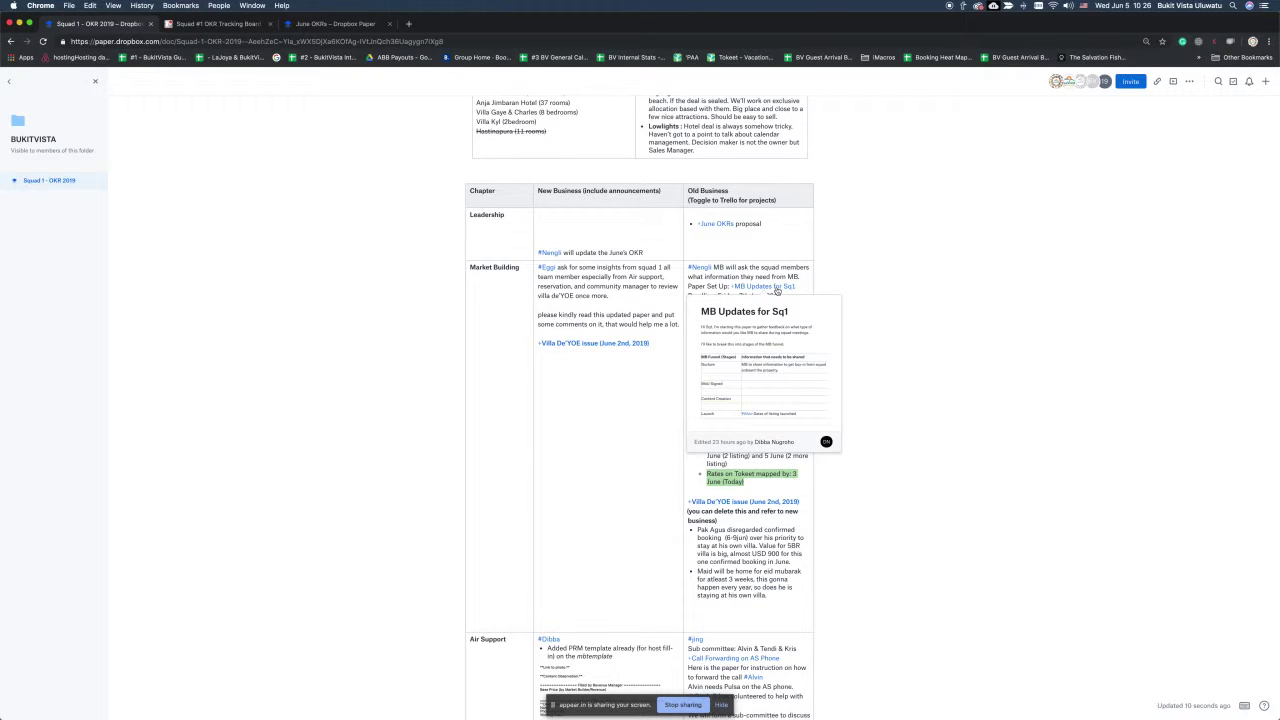
{"action": "left_click", "coordinate": [780, 288]}
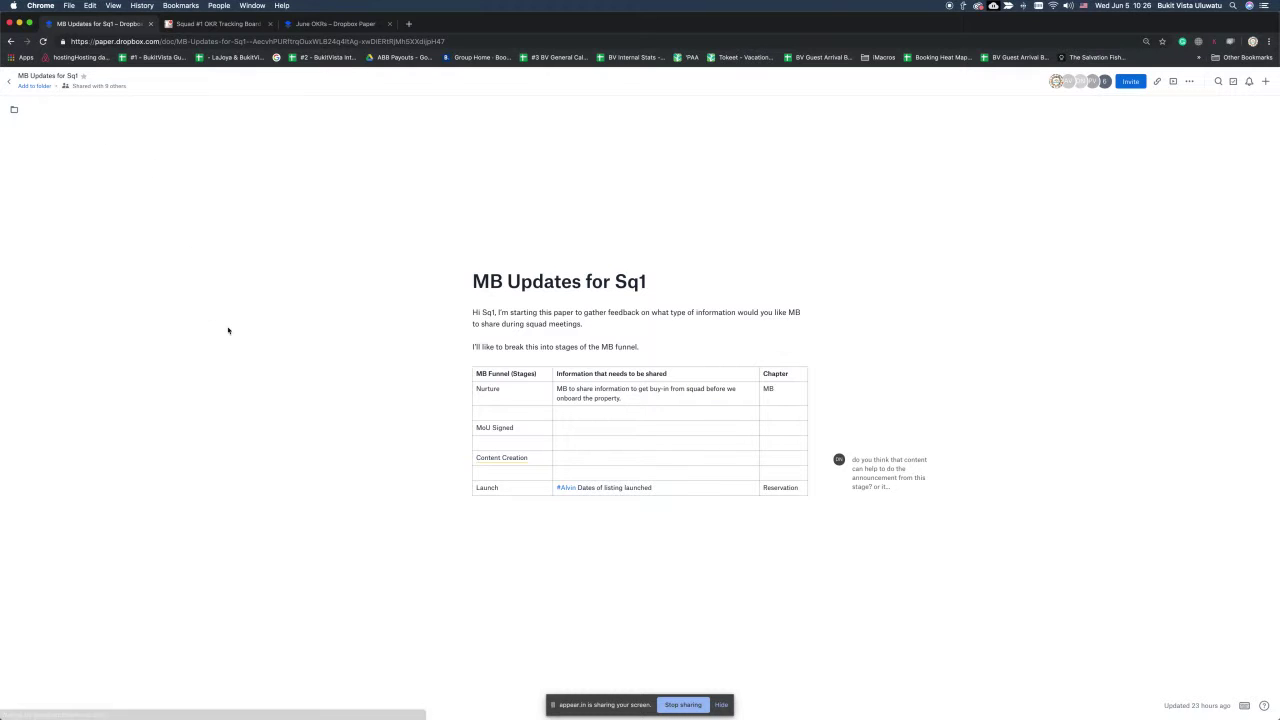
{"action": "scroll", "coordinate": [547, 386], "scroll_direction": "up", "scroll_amount": 5}
{"action": "scroll", "coordinate": [547, 386], "scroll_direction": "down", "scroll_amount": 1}
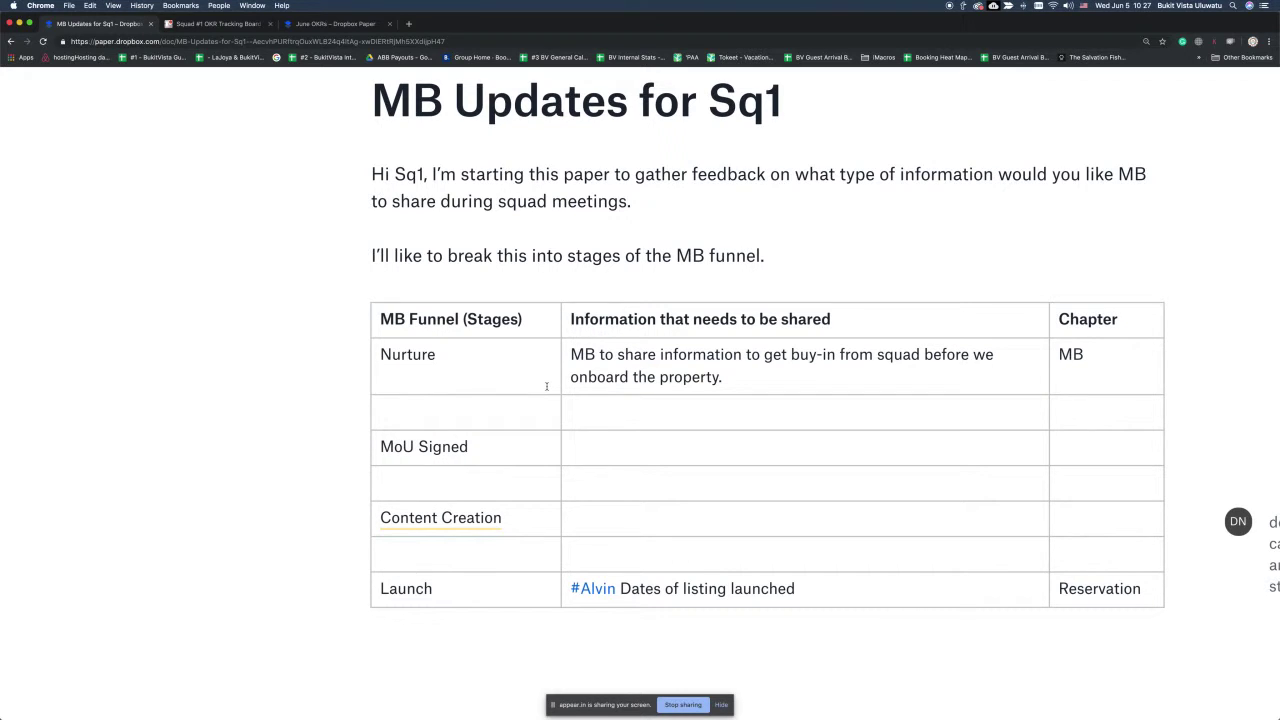
{"action": "scroll", "coordinate": [547, 386], "scroll_direction": "down", "scroll_amount": 3}
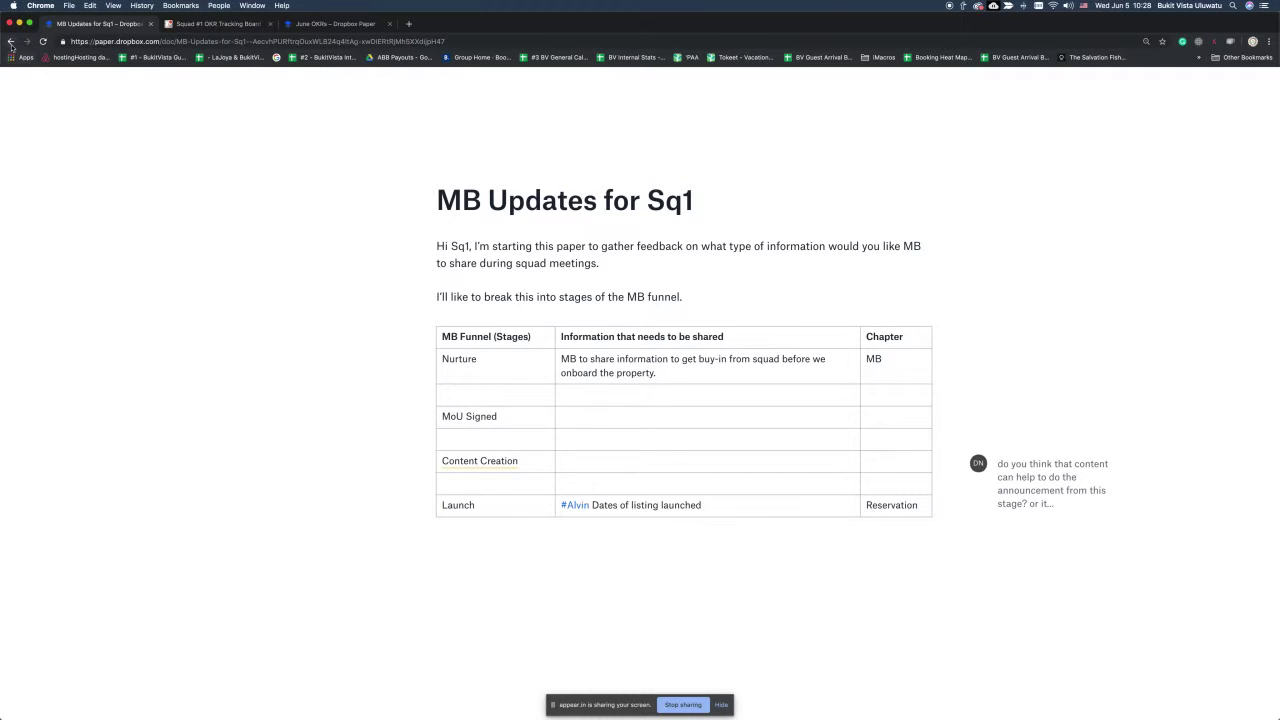
{"action": "left_click", "coordinate": [1161, 14]}
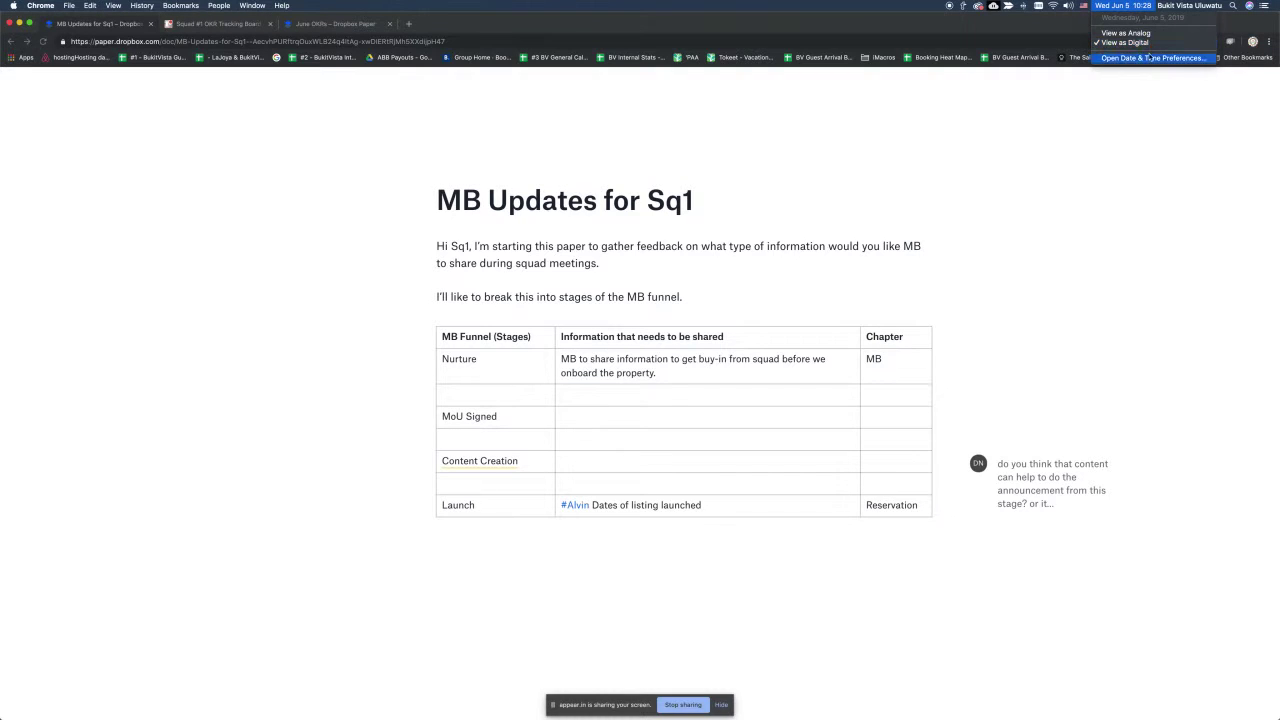
{"action": "left_click", "coordinate": [1120, 86]}
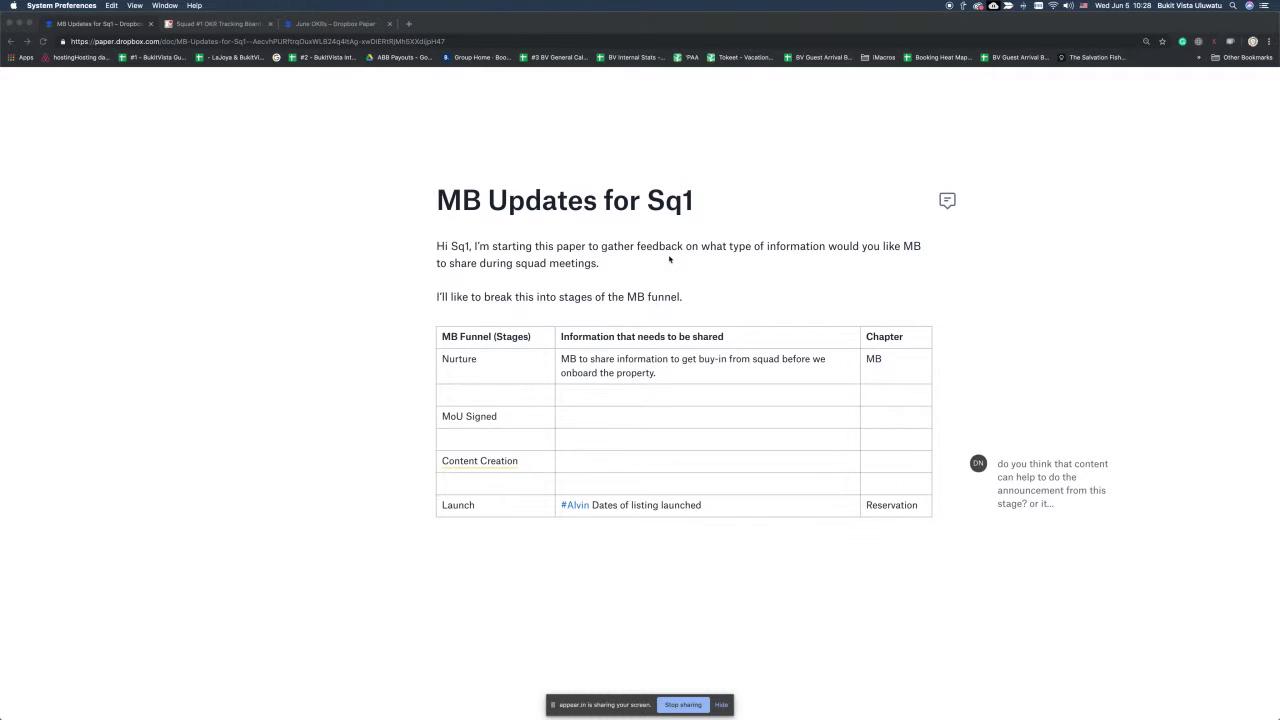
{"action": "left_click", "coordinate": [16, 44]}
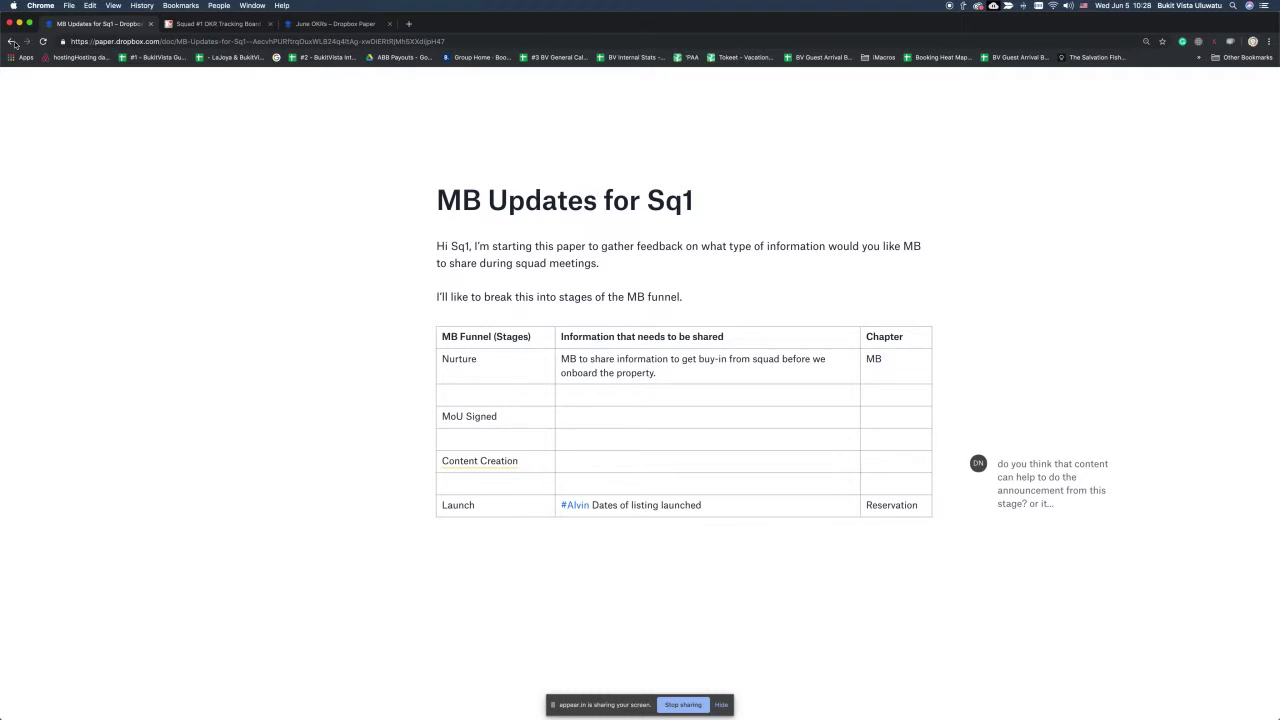
Step: Return to Squad 1 - OKR 2019 and set the MB information request's deadline in Market Building to Friday, 14th June 2019
{"action": "left_click", "coordinate": [13, 43]}
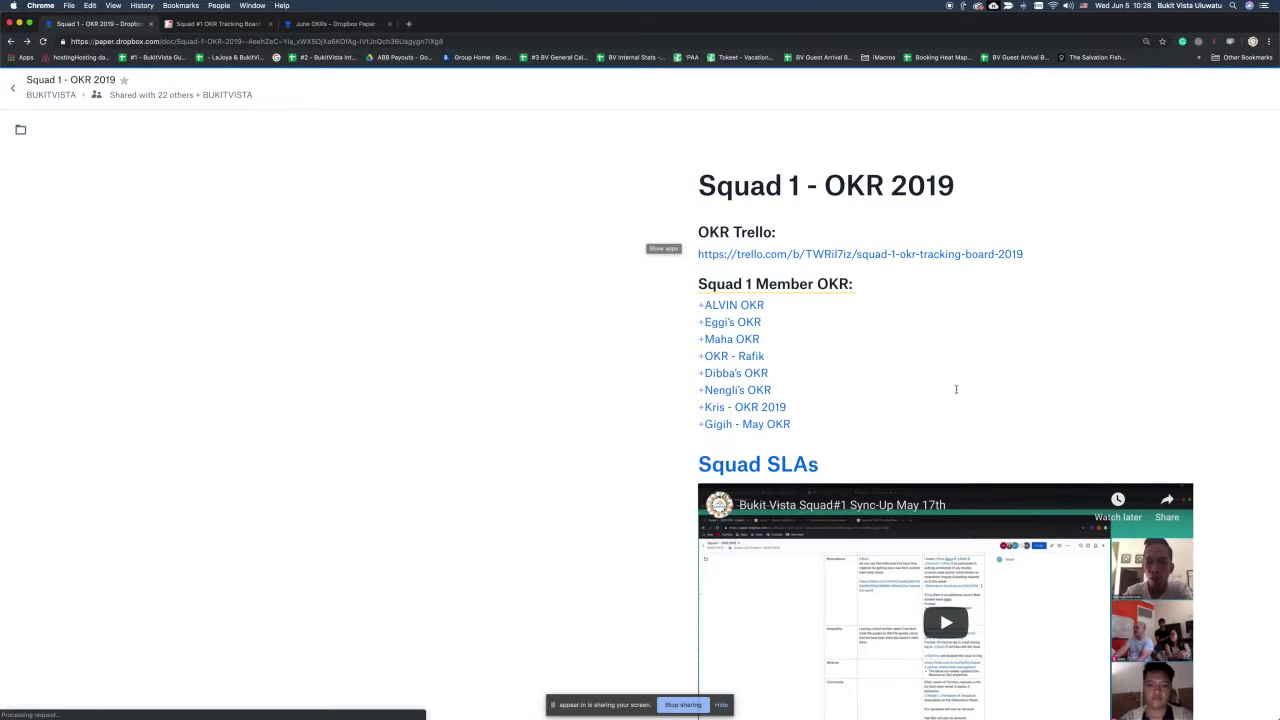
{"action": "scroll", "coordinate": [920, 458], "scroll_direction": "down", "scroll_amount": 10}
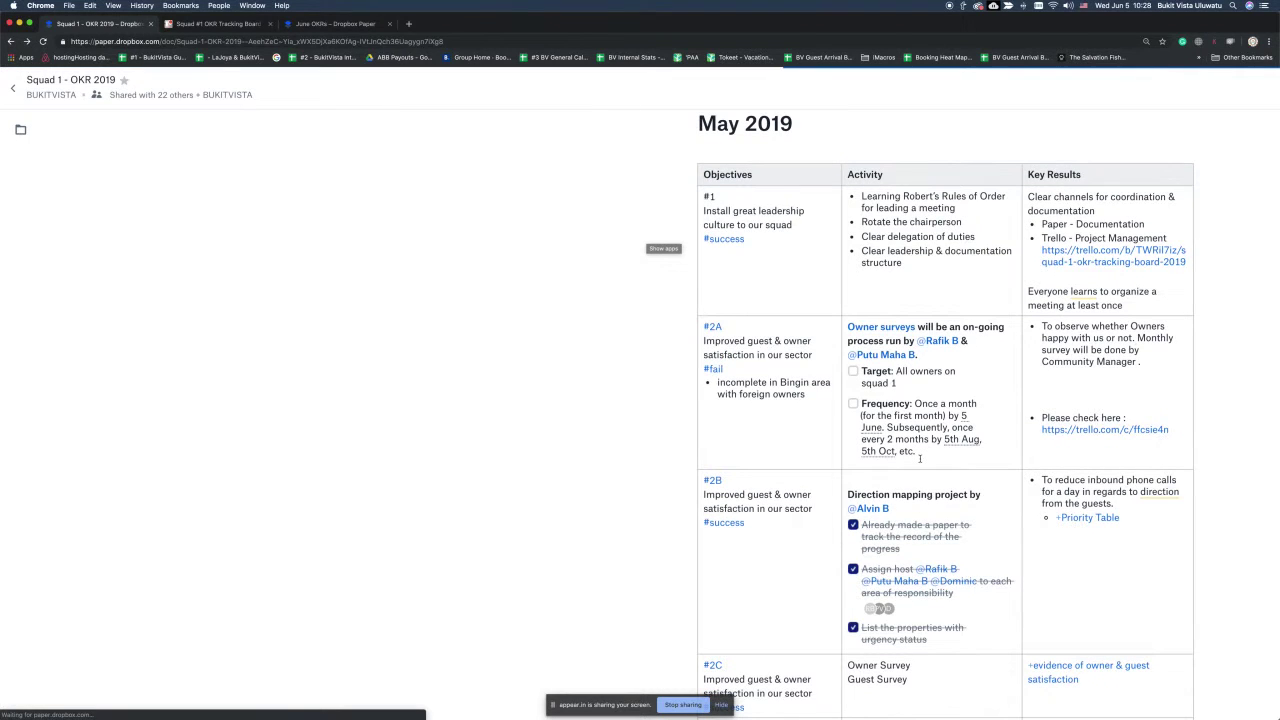
{"action": "scroll", "coordinate": [848, 494], "scroll_direction": "down", "scroll_amount": 10}
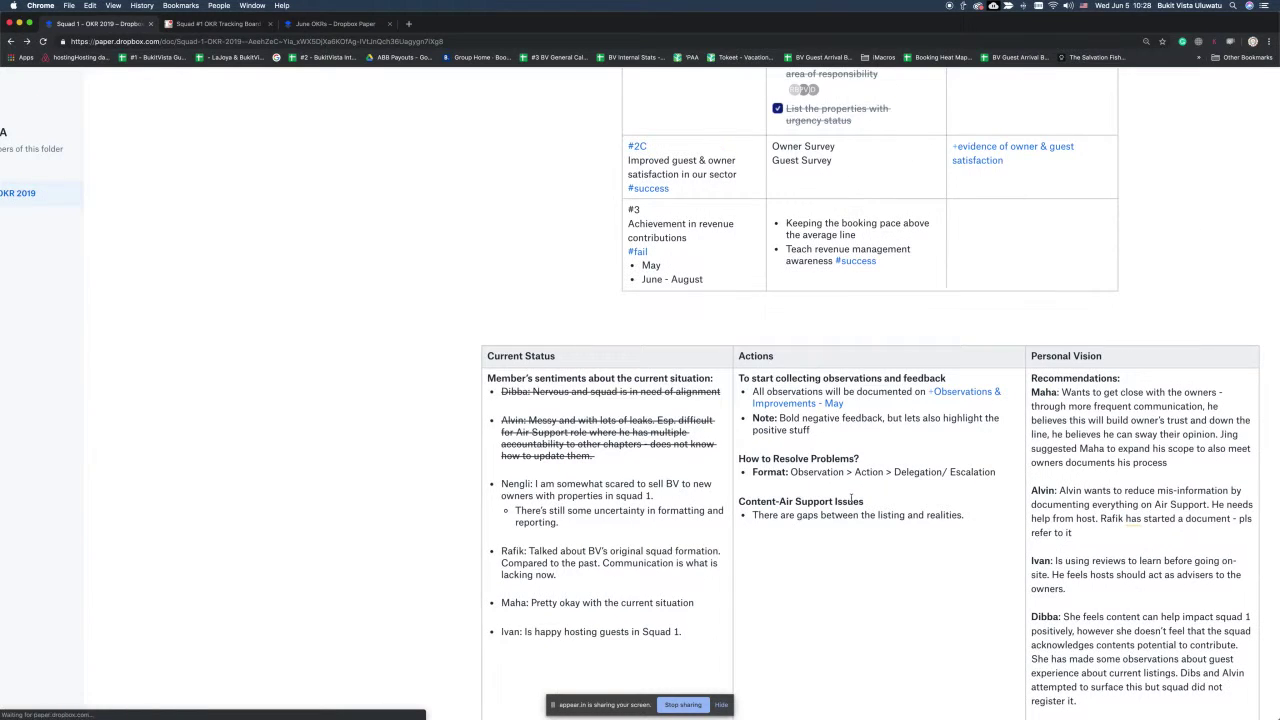
{"action": "scroll", "coordinate": [852, 497], "scroll_direction": "down", "scroll_amount": 5}
{"action": "scroll", "coordinate": [851, 497], "scroll_direction": "down", "scroll_amount": 10}
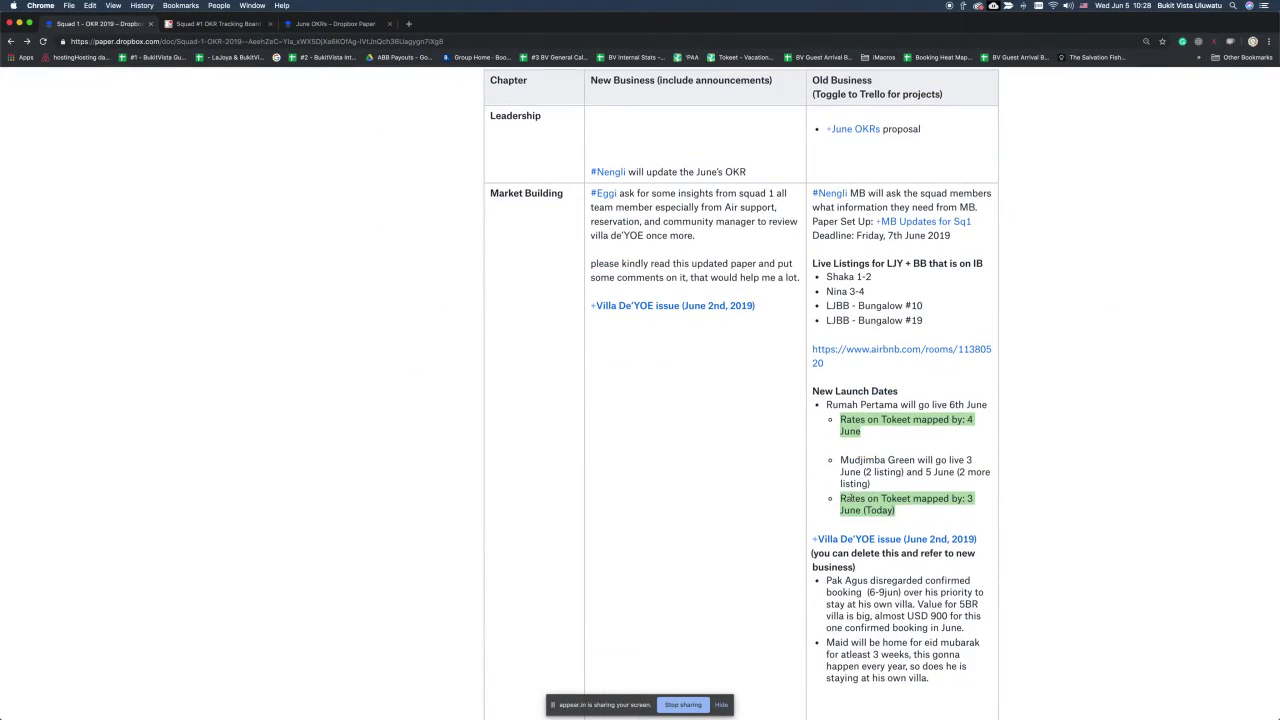
{"action": "left_click", "coordinate": [891, 236]}
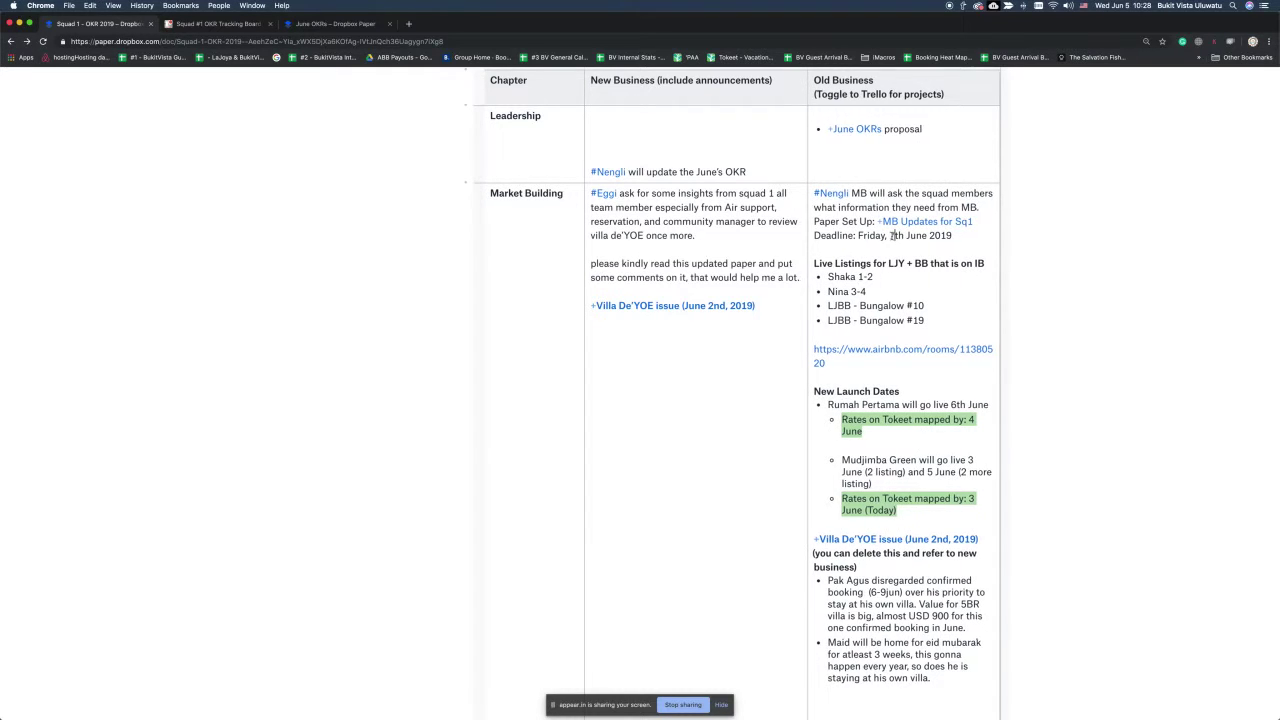
{"action": "key", "text": "shift+Right"}
{"action": "type", "text": "14"}
Step: Delete the "Live Listings for LJY + BB that is on IB" list and its leftover blank lines from Market Building's old business
{"action": "scroll", "coordinate": [913, 277], "scroll_direction": "down", "scroll_amount": 1}
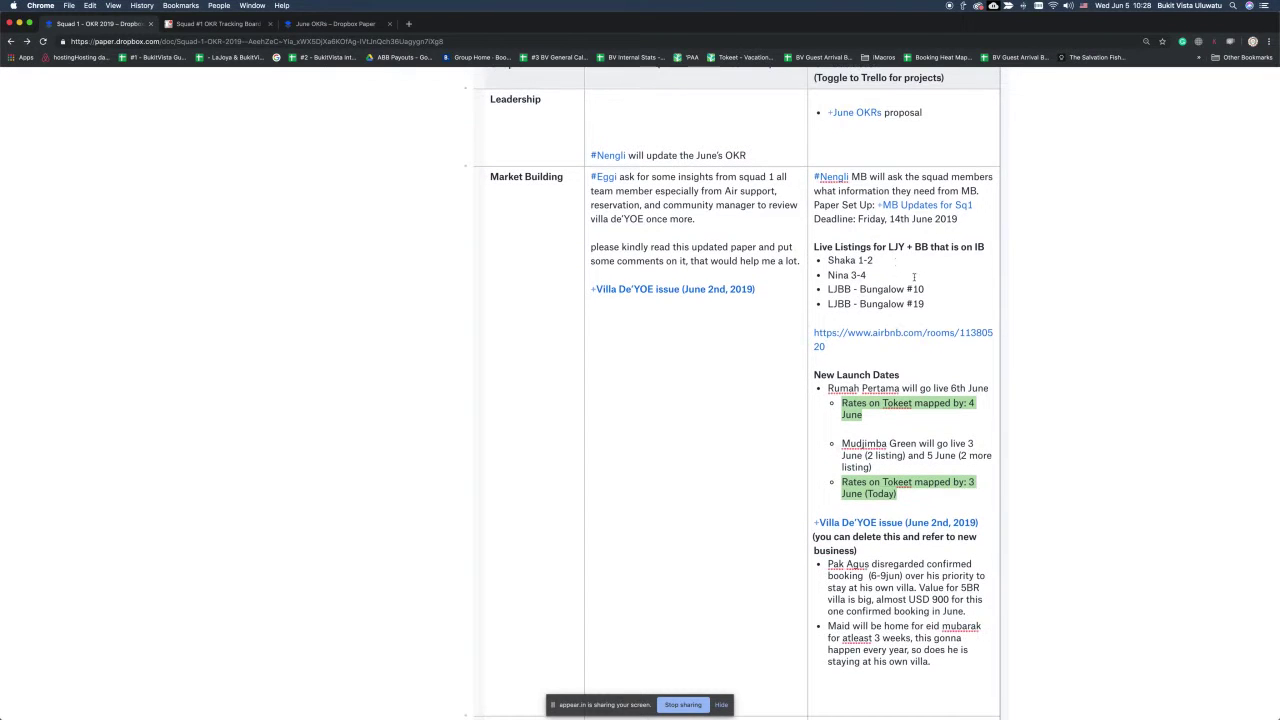
{"action": "left_click_drag", "start_coordinate": [924, 300], "coordinate": [815, 248]}
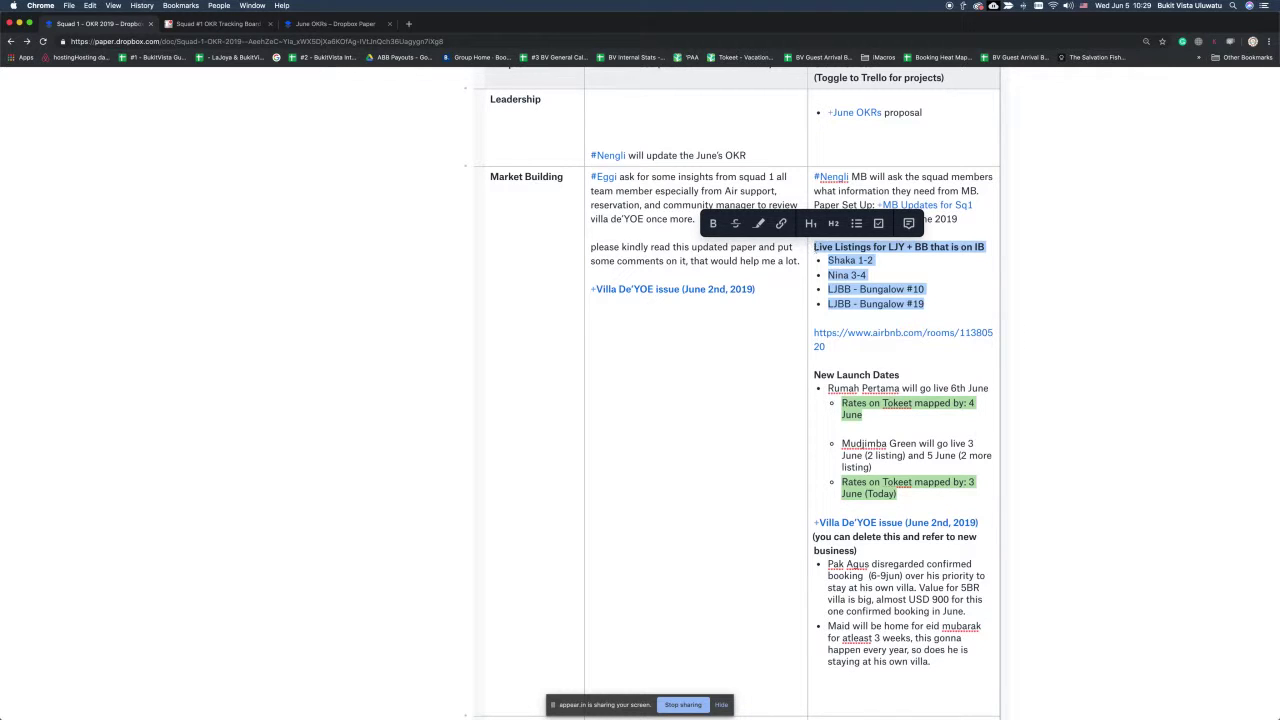
{"action": "key", "text": "BackSpace"}
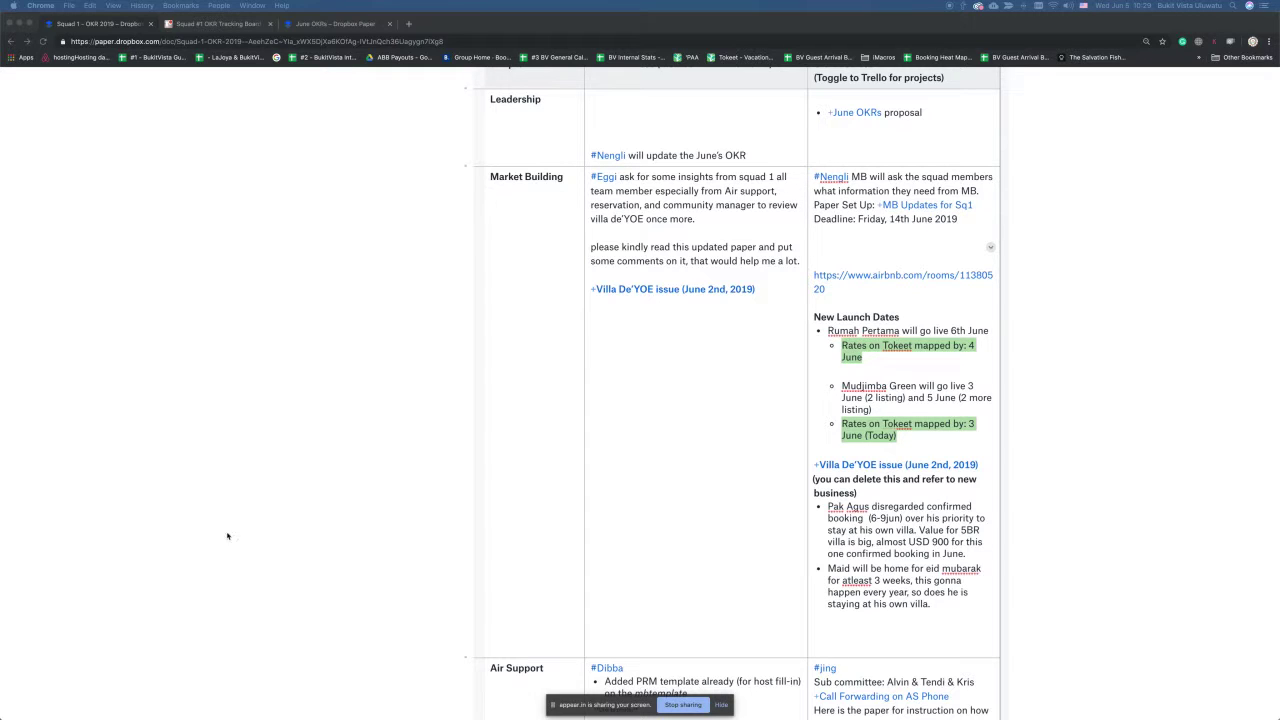
{"action": "key", "text": "super+Tab"}
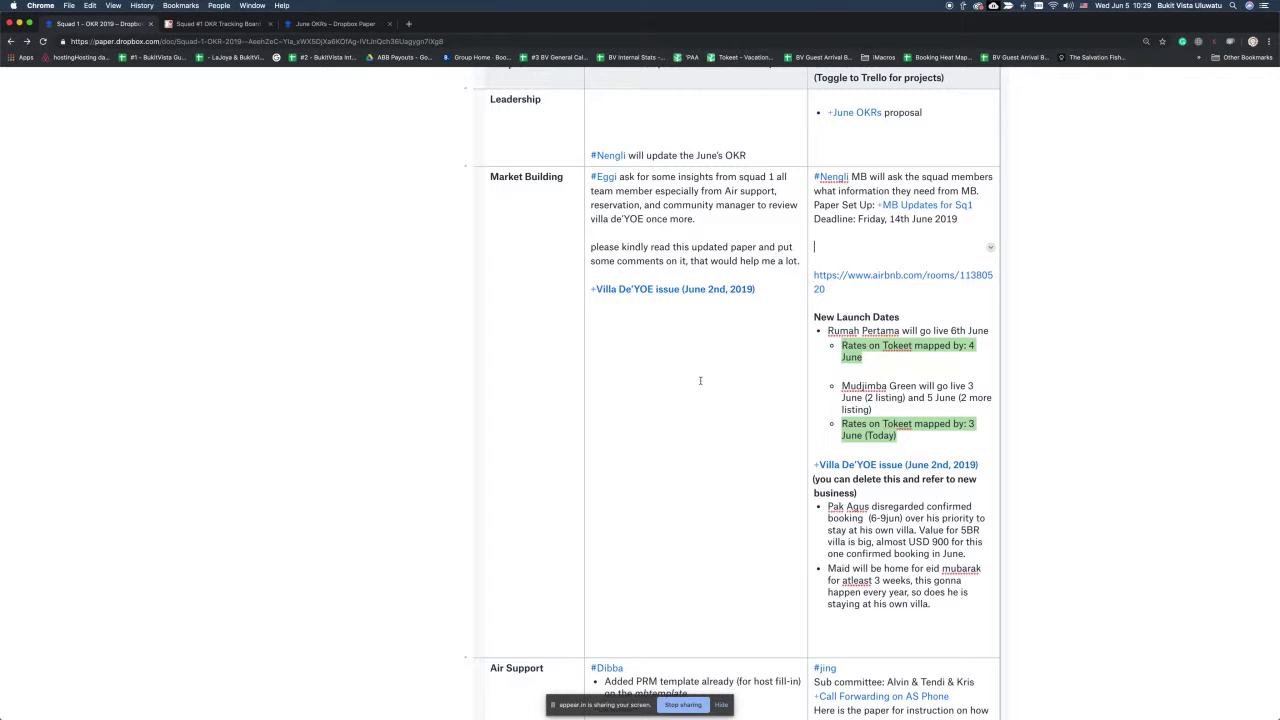
{"action": "key", "text": "BackSpace"}
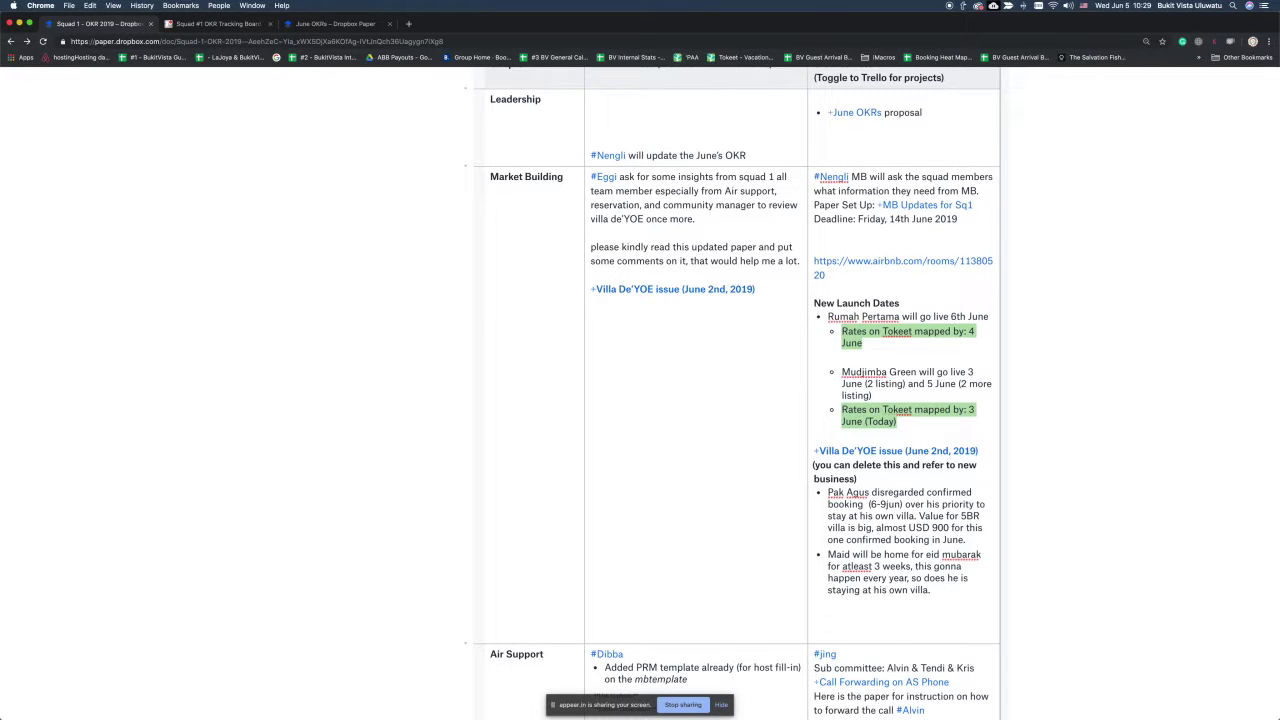
{"action": "key", "text": "BackSpace"}
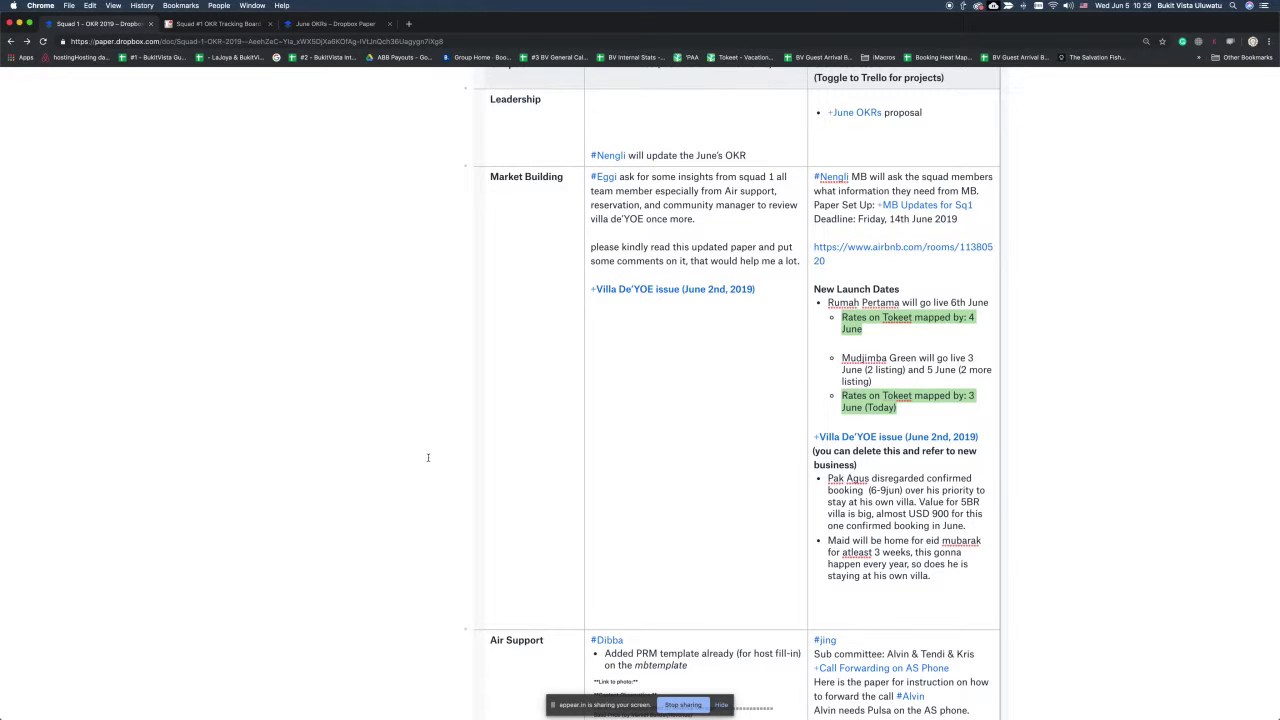
Step: Remove the Mudjimba Green entry and its Tokeet rates line from New Launch Dates
{"action": "key", "text": "Down"}
{"action": "key", "text": "Down"}
{"action": "key", "text": "Down"}
{"action": "key", "text": "Down"}
{"action": "key", "text": "BackSpace"}
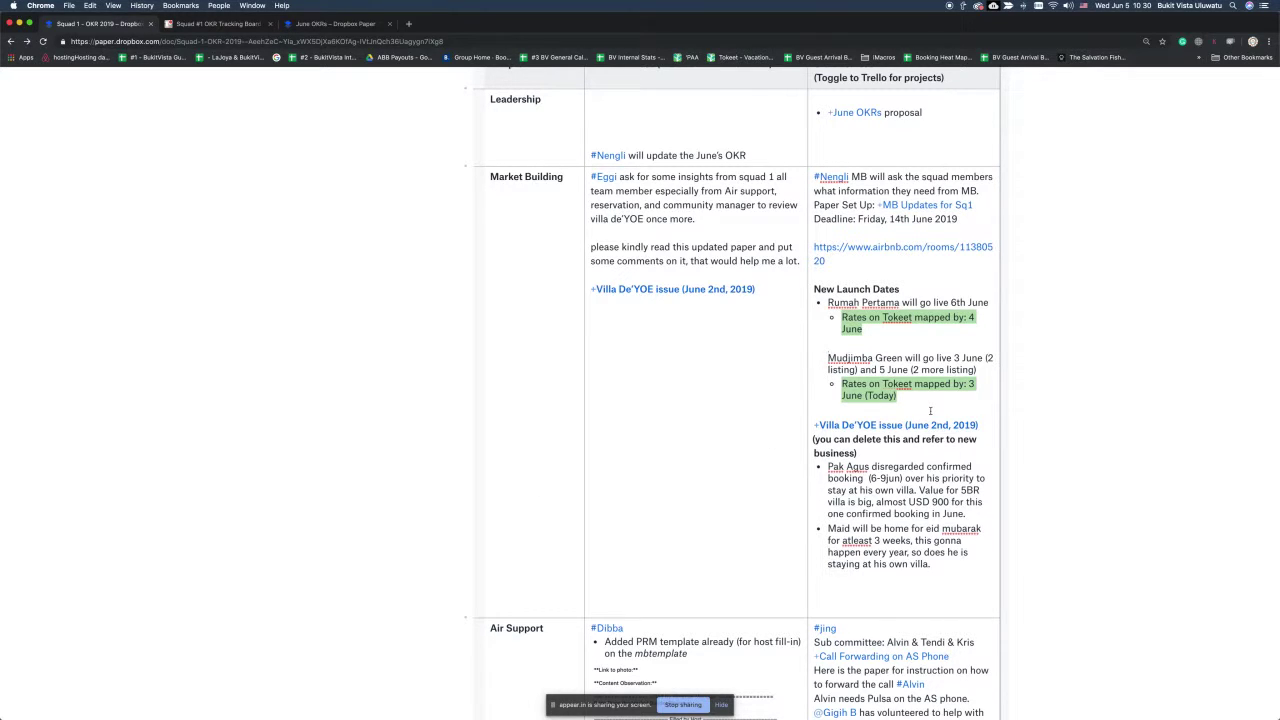
{"action": "left_click_drag", "start_coordinate": [905, 402], "coordinate": [825, 358]}
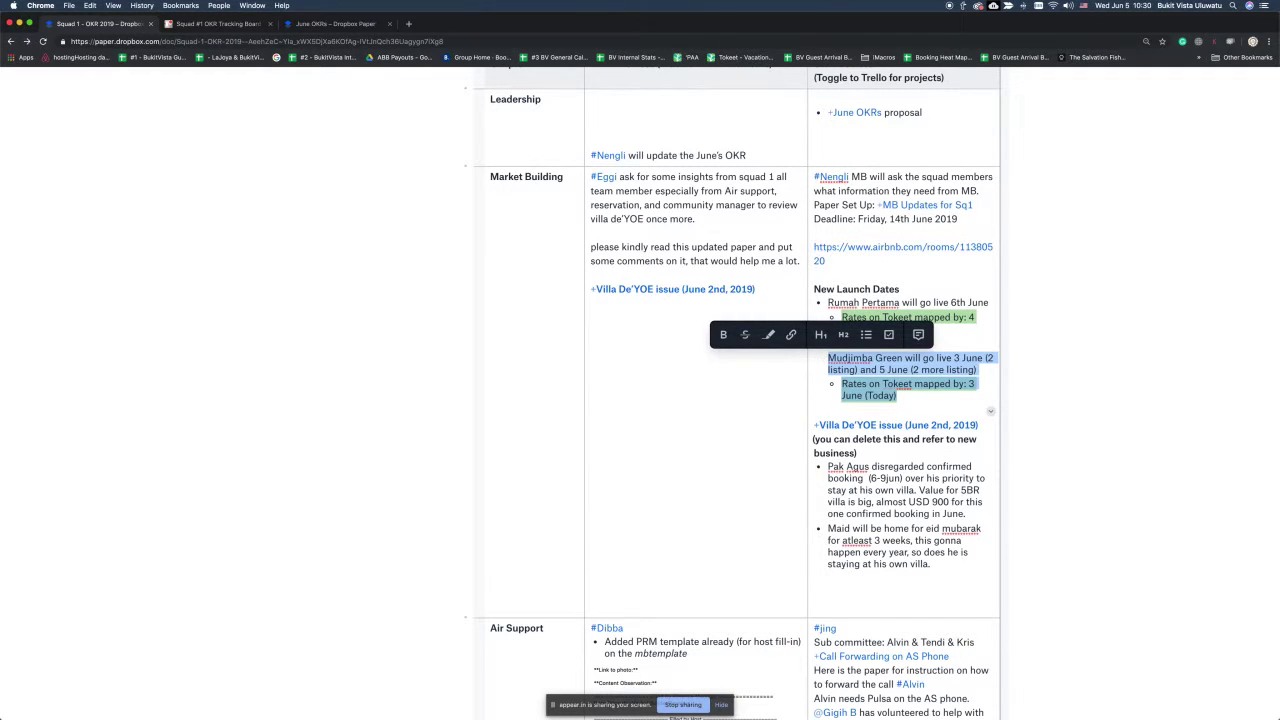
{"action": "key", "text": "BackSpace"}
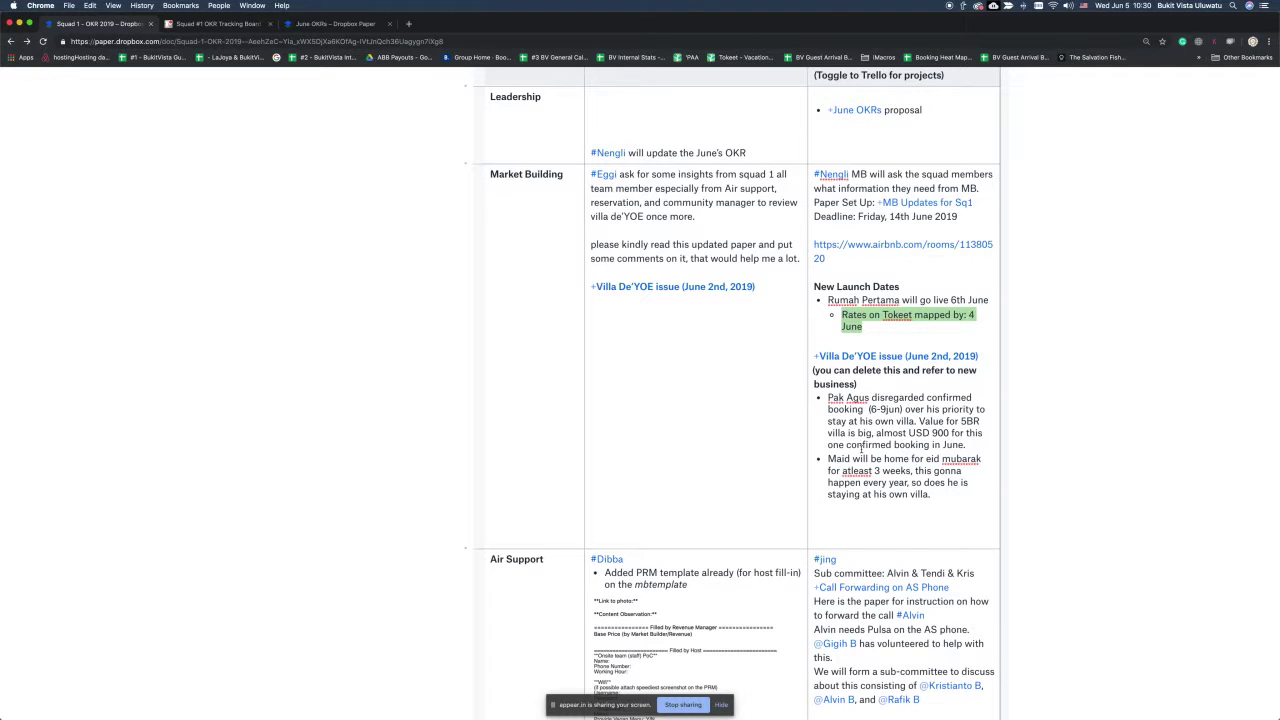
Step: Correct "atleast" to "at least" in the old-business Villa De'YOE notes and add "Further discussion: 14th June 2019" below them
{"action": "scroll", "coordinate": [861, 448], "scroll_direction": "down", "scroll_amount": 1}
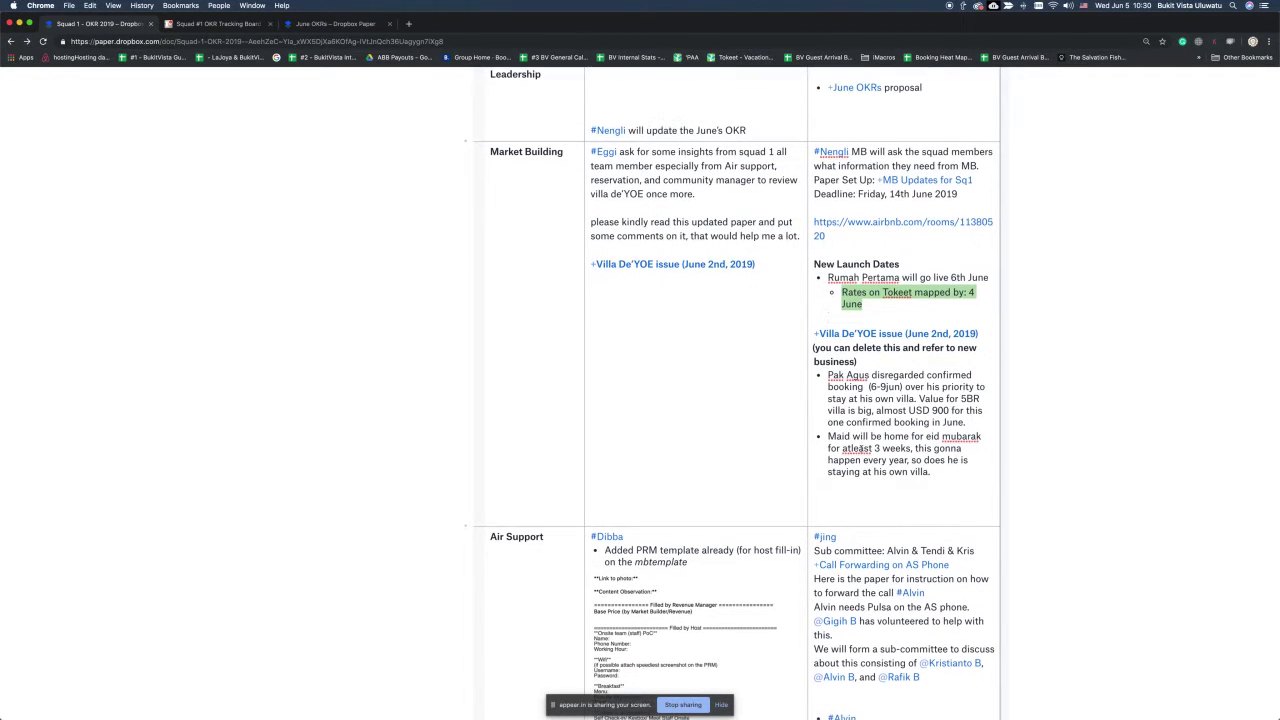
{"action": "left_click", "coordinate": [912, 490]}
{"action": "left_click", "coordinate": [851, 448]}
{"action": "key", "text": "Return"}
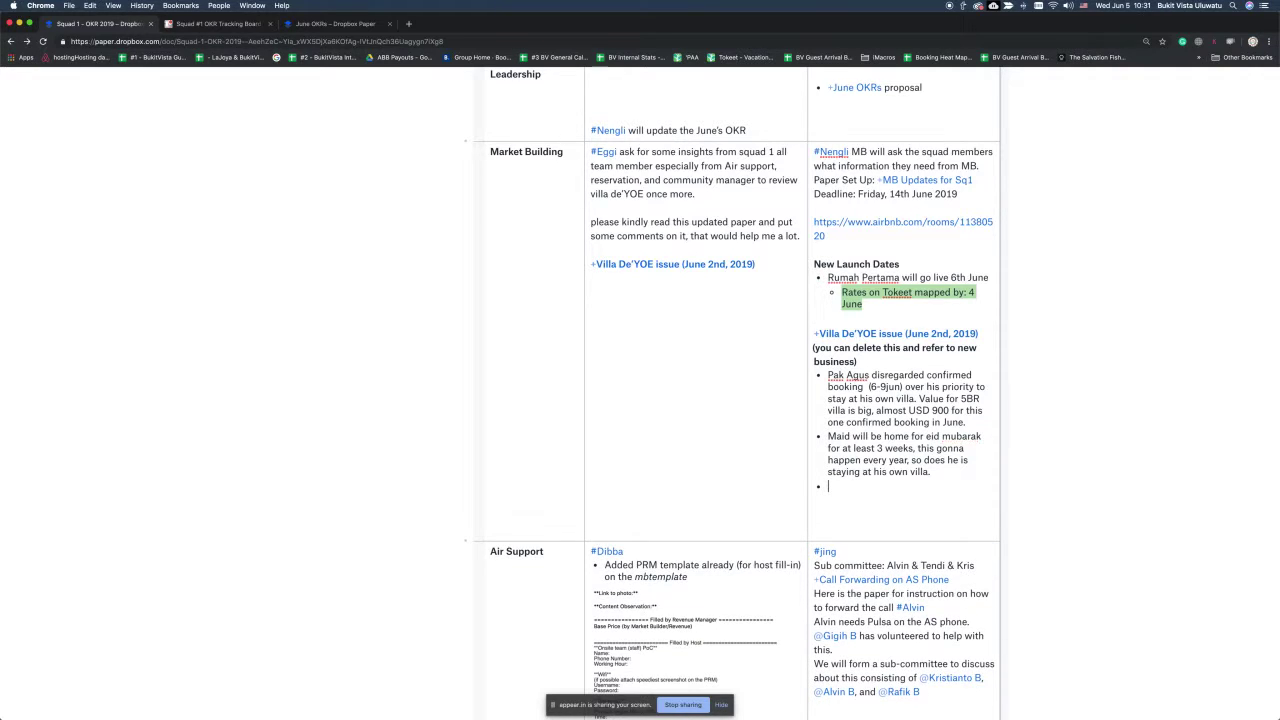
{"action": "key", "text": "BackSpace"}
{"action": "type", "text": "F"}
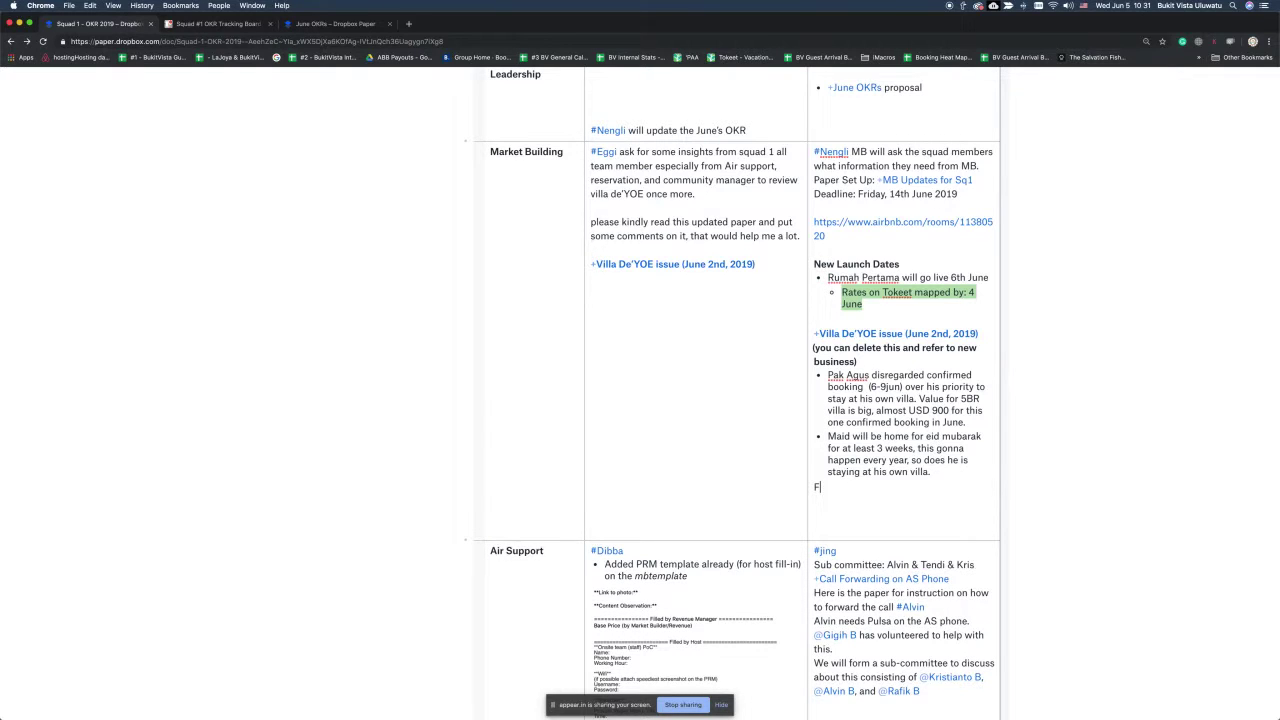
{"action": "type", "text": "urther discussion: 14th June"}
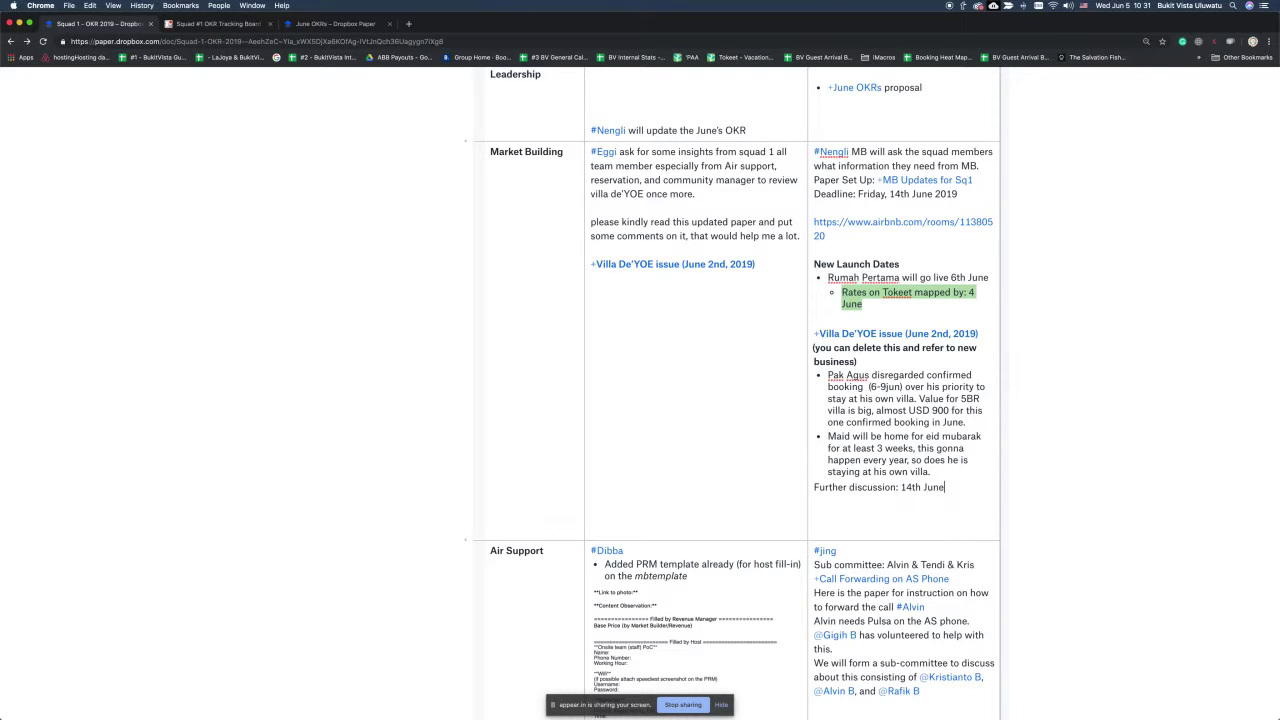
{"action": "type", "text": " 2019"}
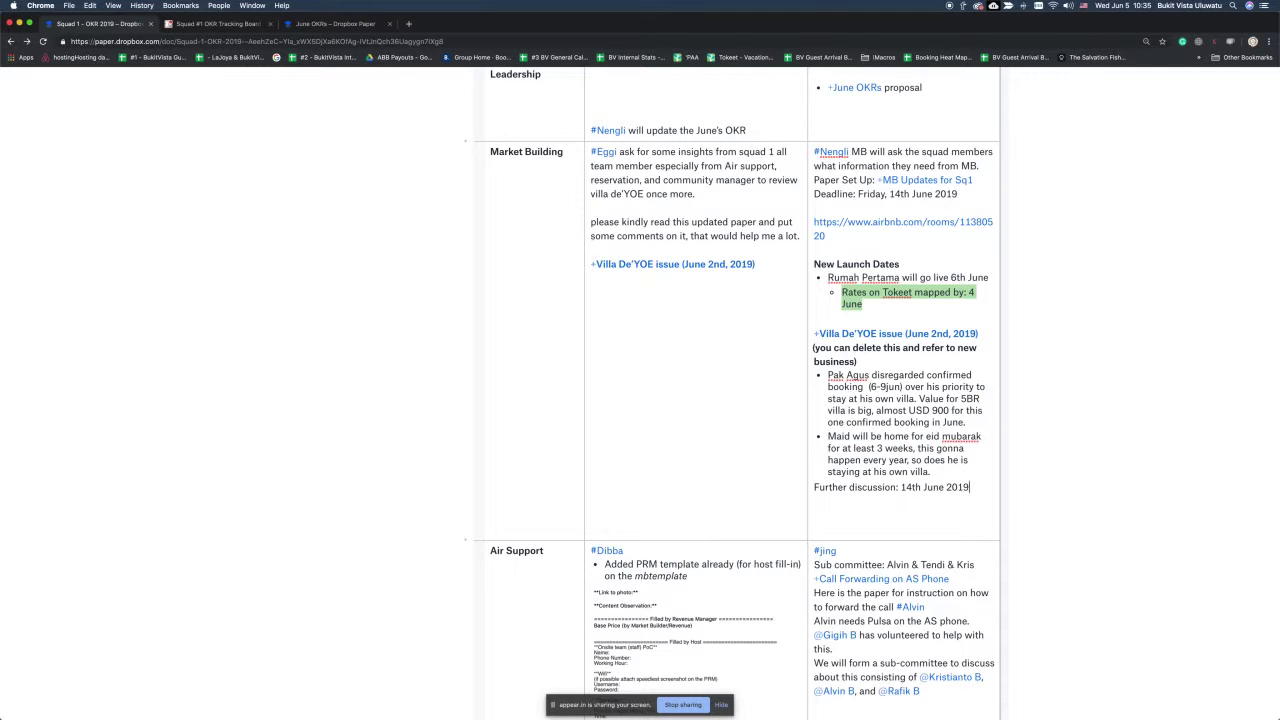
Step: Delete the call-forwarding sub-committee notes from Air Support's old business, keeping the Operational Team Template item
{"action": "scroll", "coordinate": [736, 392], "scroll_direction": "down", "scroll_amount": 5}
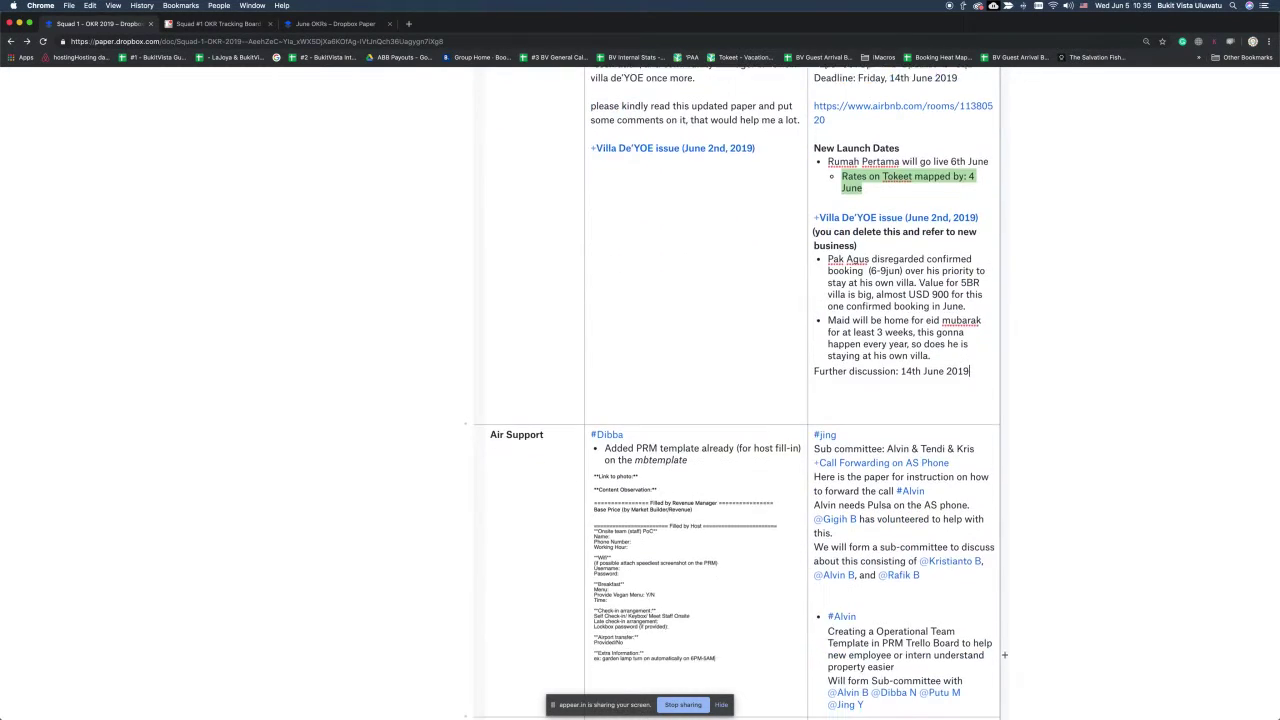
{"action": "scroll", "coordinate": [736, 392], "scroll_direction": "down", "scroll_amount": 4}
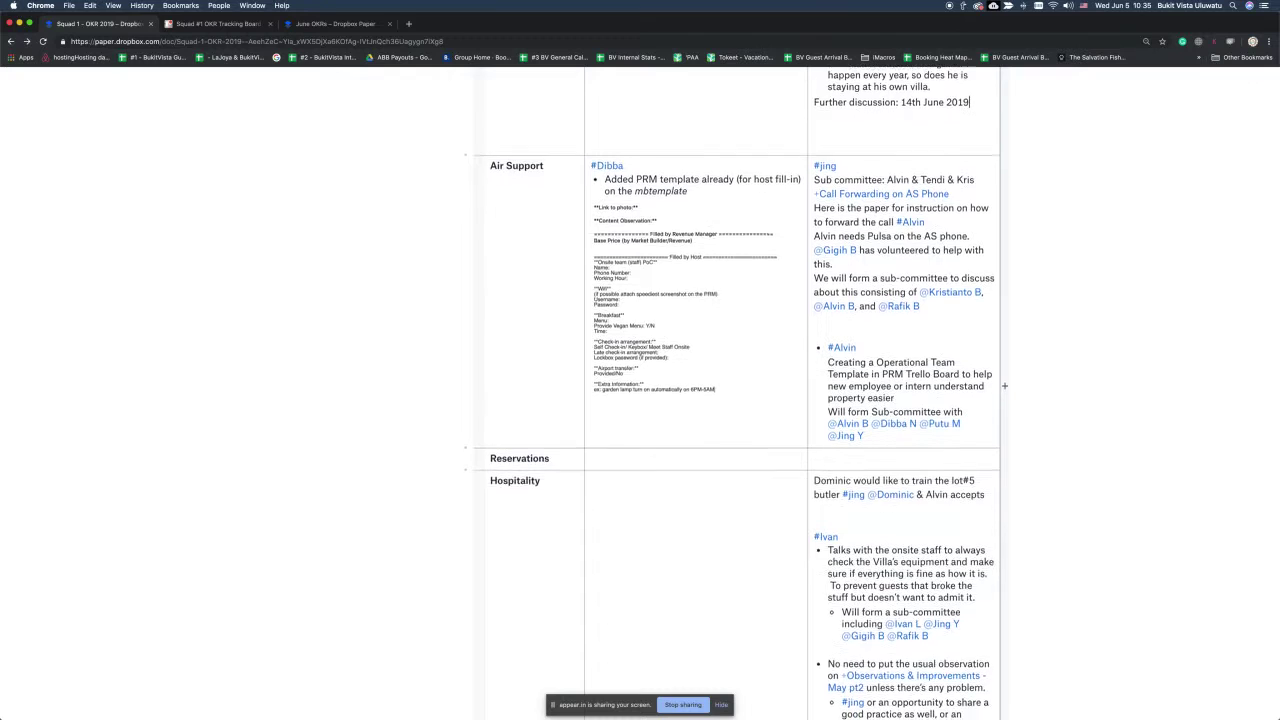
{"action": "scroll", "coordinate": [736, 392], "scroll_direction": "down", "scroll_amount": 1}
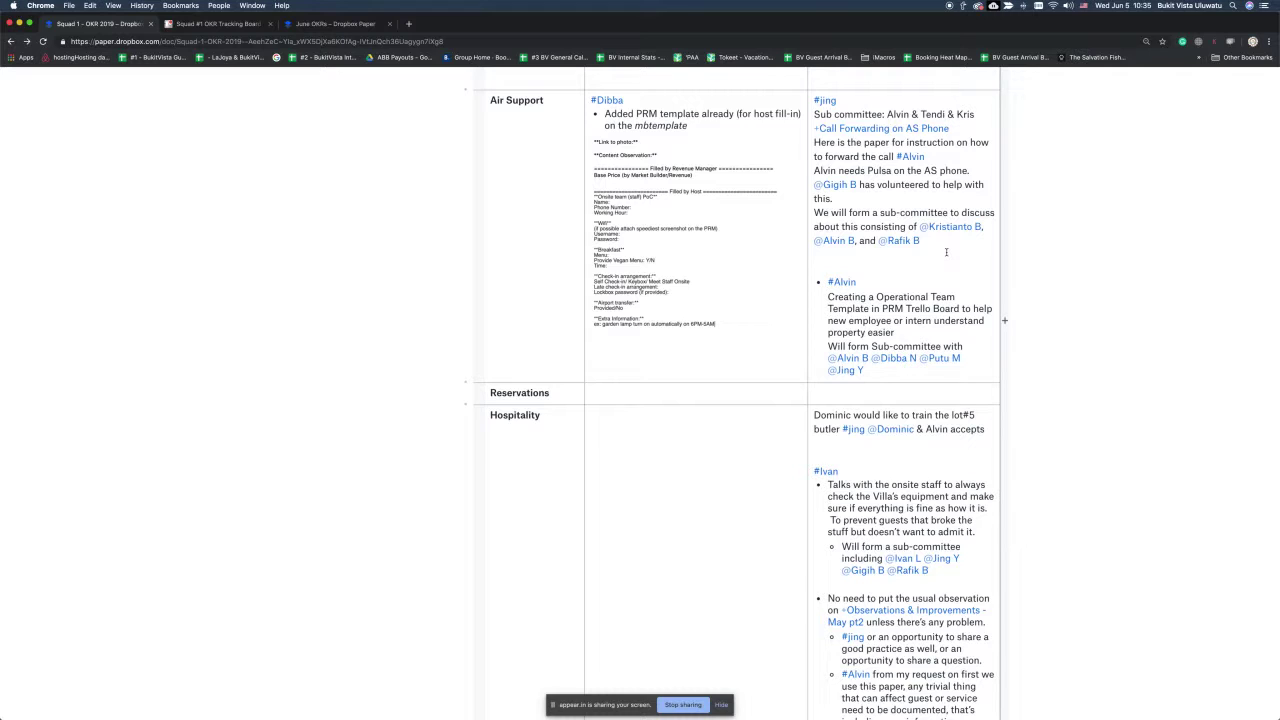
{"action": "left_click_drag", "start_coordinate": [946, 252], "coordinate": [814, 100]}
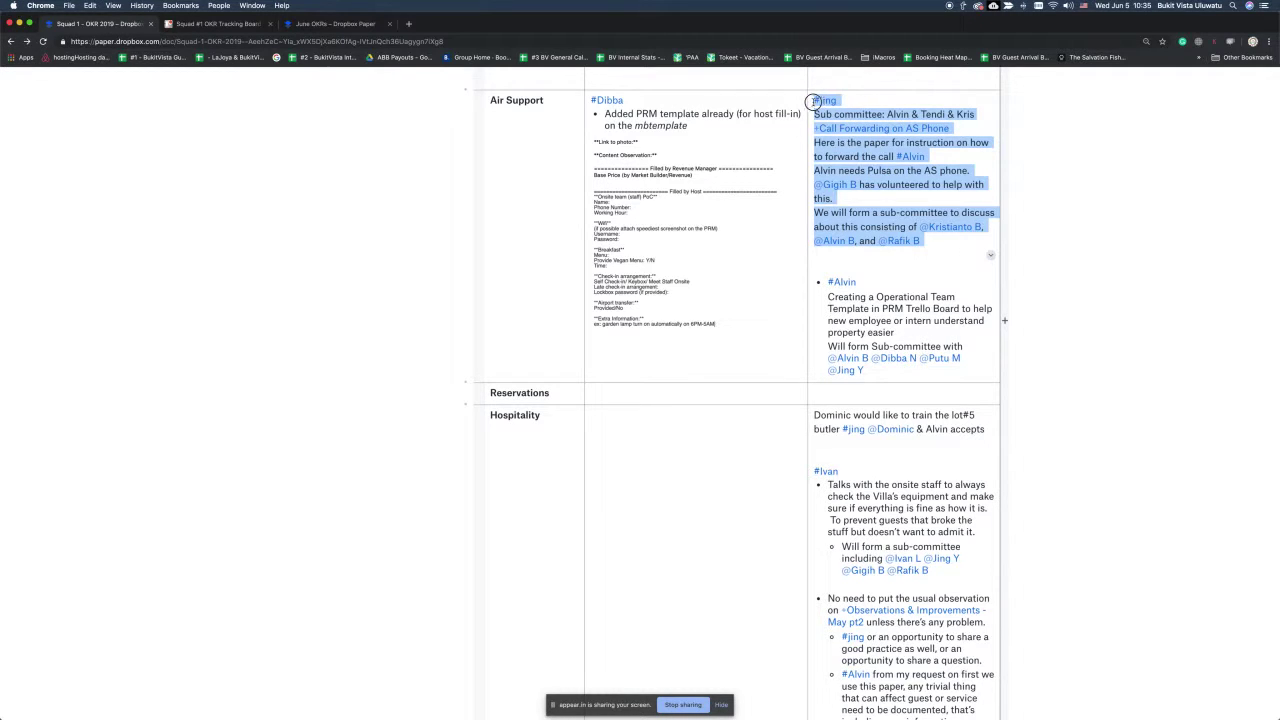
{"action": "key", "text": "BackSpace"}
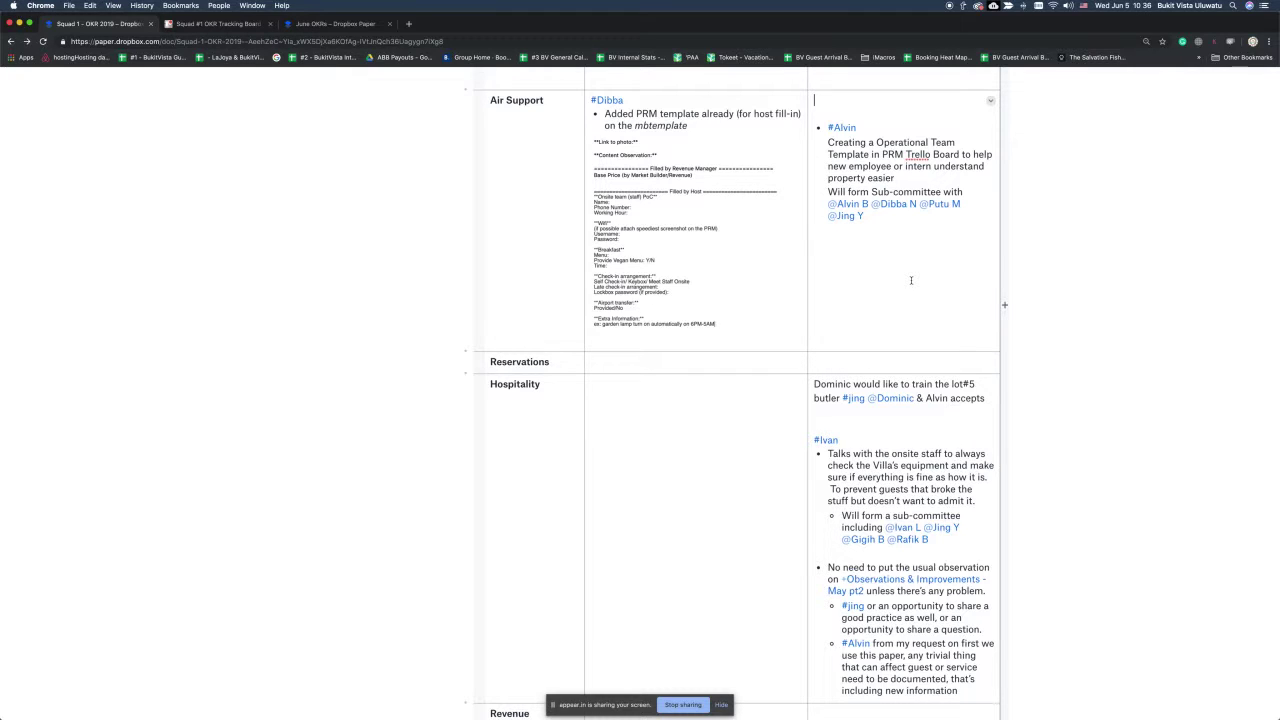
Step: Add "Table this for June 9th" below the Operational Team Template sub-committee in Air Support's old business
{"action": "left_click", "coordinate": [901, 223]}
{"action": "scroll", "coordinate": [901, 223], "scroll_direction": "down", "scroll_amount": 1}
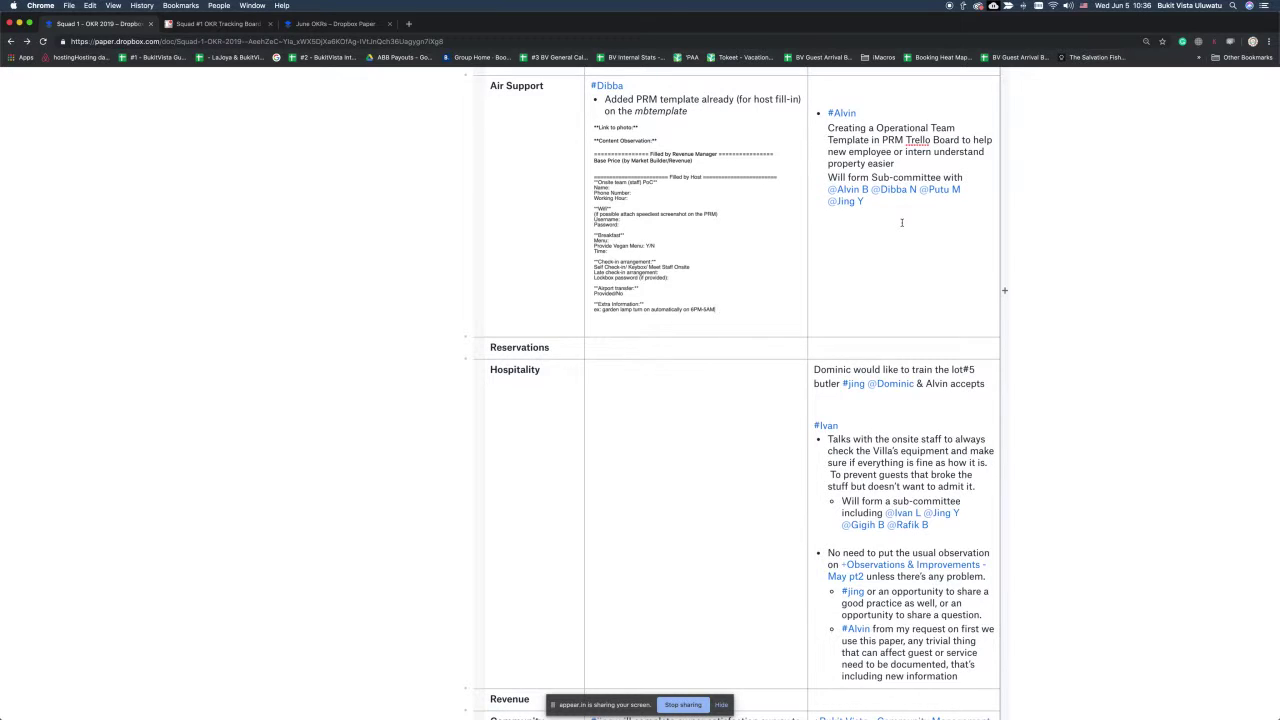
{"action": "key", "text": "Return"}
{"action": "type", "text": "T"}
{"action": "type", "text": "alb"}
{"action": "key", "text": "BackSpace"}
{"action": "key", "text": "BackSpace"}
{"action": "type", "text": "ble this for Jung"}
{"action": "key", "text": "BackSpace"}
{"action": "key", "text": "BackSpace"}
{"action": "type", "text": "e 9th"}
Step: Delete the lot#5 butler training note from Hospitality's old business
{"action": "scroll", "coordinate": [882, 314], "scroll_direction": "down", "scroll_amount": 1}
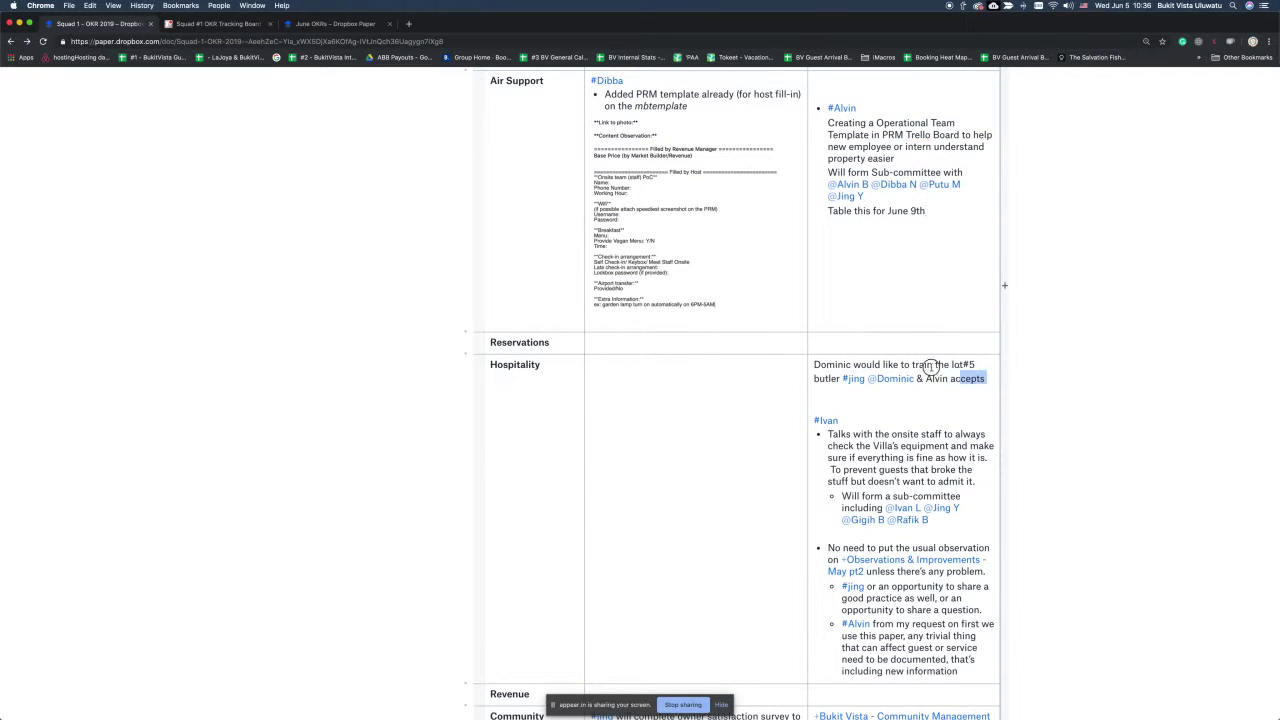
{"action": "left_click", "coordinate": [815, 365]}
{"action": "left_click_drag", "start_coordinate": [815, 365], "coordinate": [985, 373]}
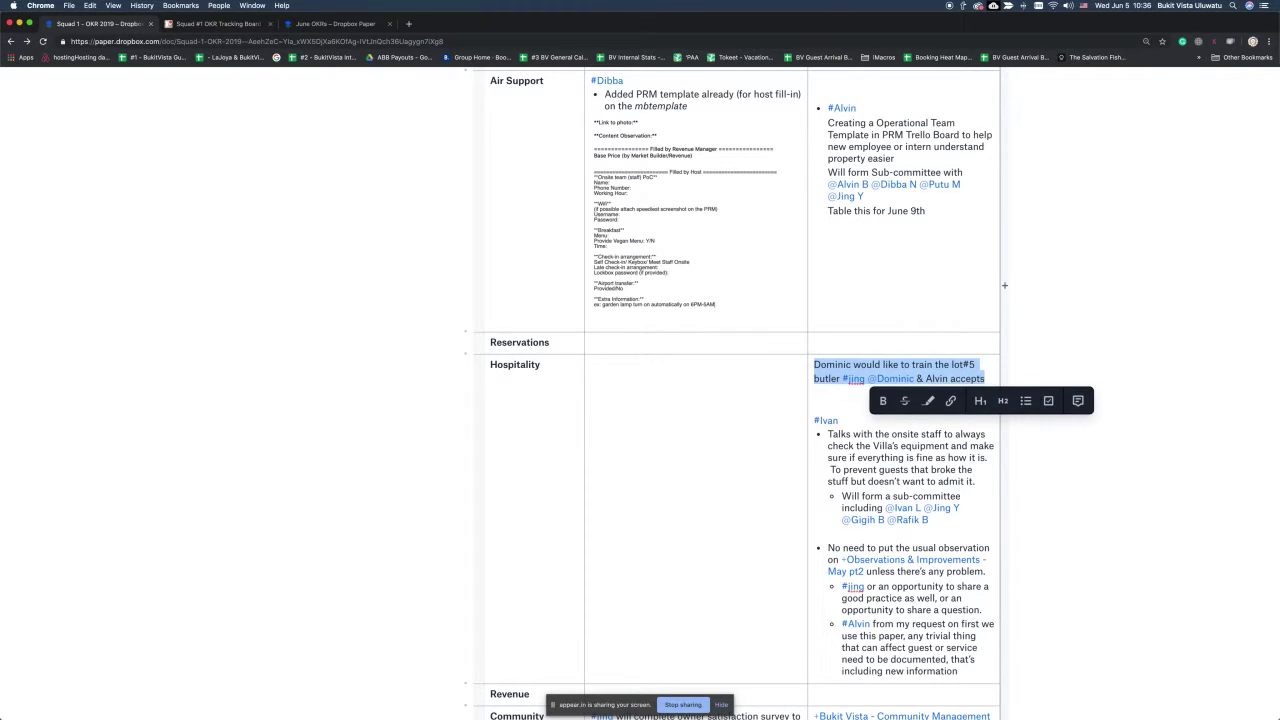
{"action": "key", "text": "BackSpace"}
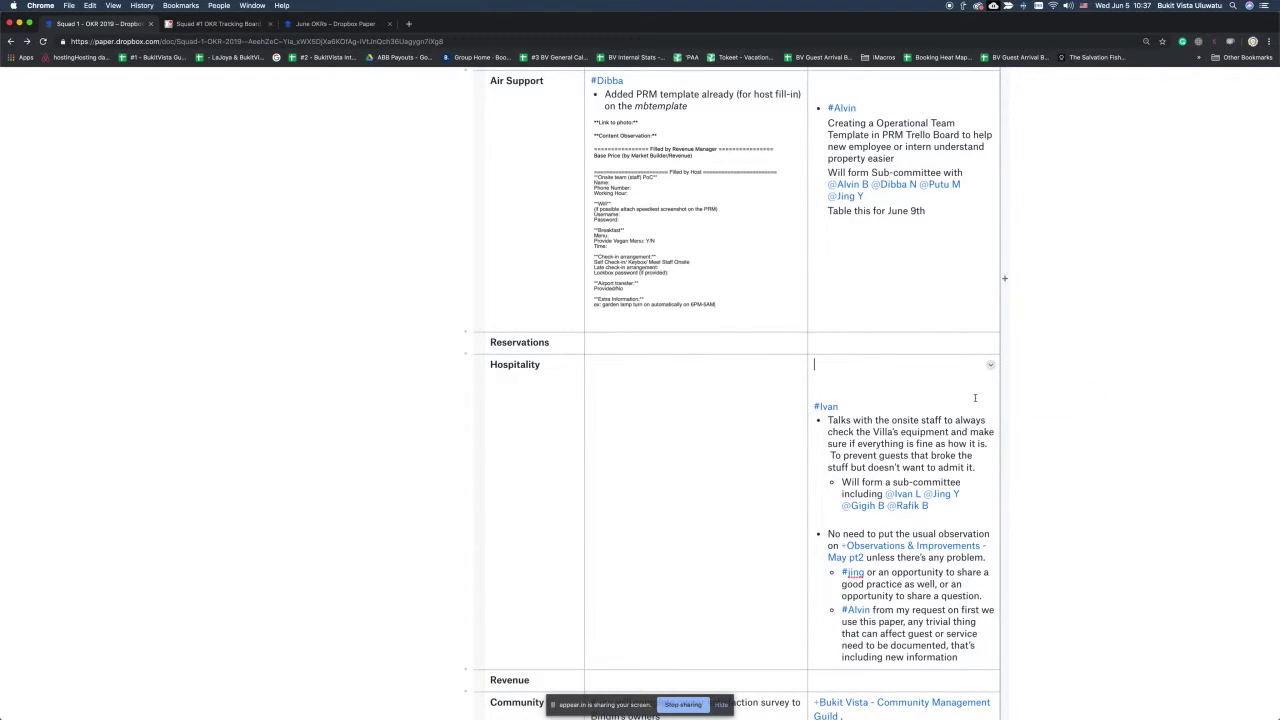
{"action": "left_click", "coordinate": [965, 391]}
Step: Clear Content's old business by deleting its editing-process list and upcoming VILLA CHANTEK photoshoot note
{"action": "scroll", "coordinate": [962, 485], "scroll_direction": "down", "scroll_amount": 3}
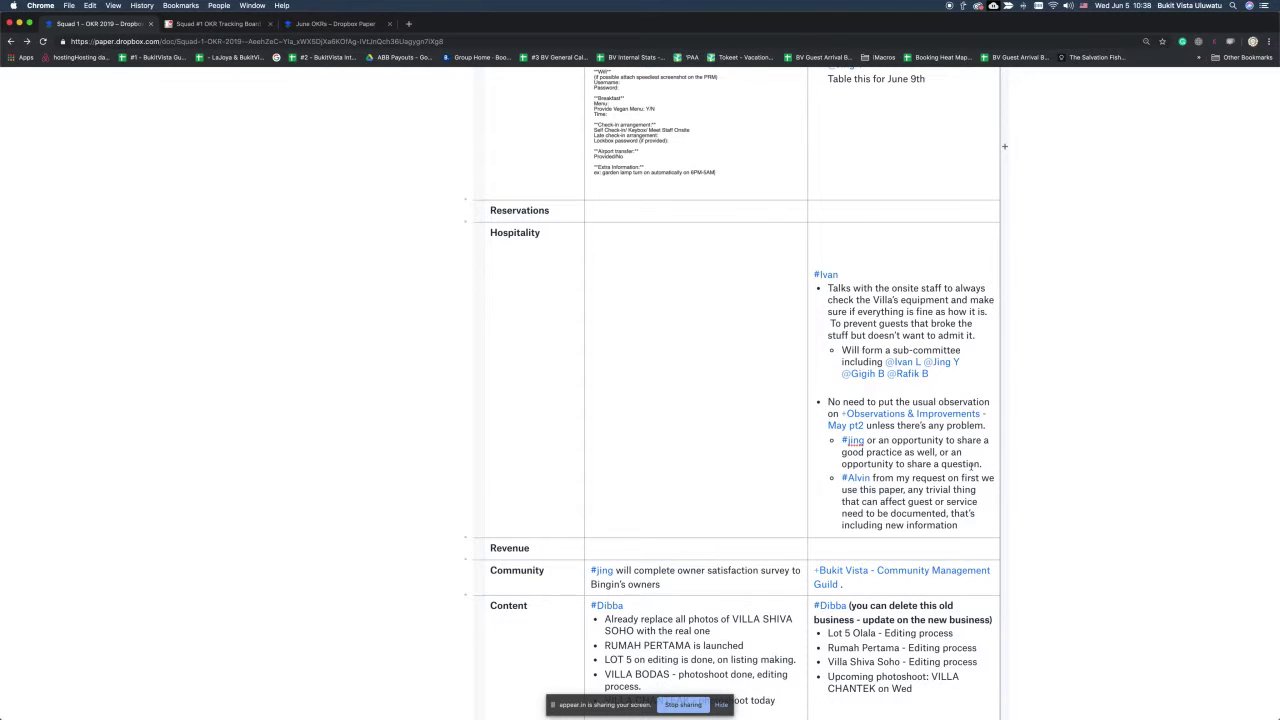
{"action": "scroll", "coordinate": [972, 465], "scroll_direction": "down", "scroll_amount": 5}
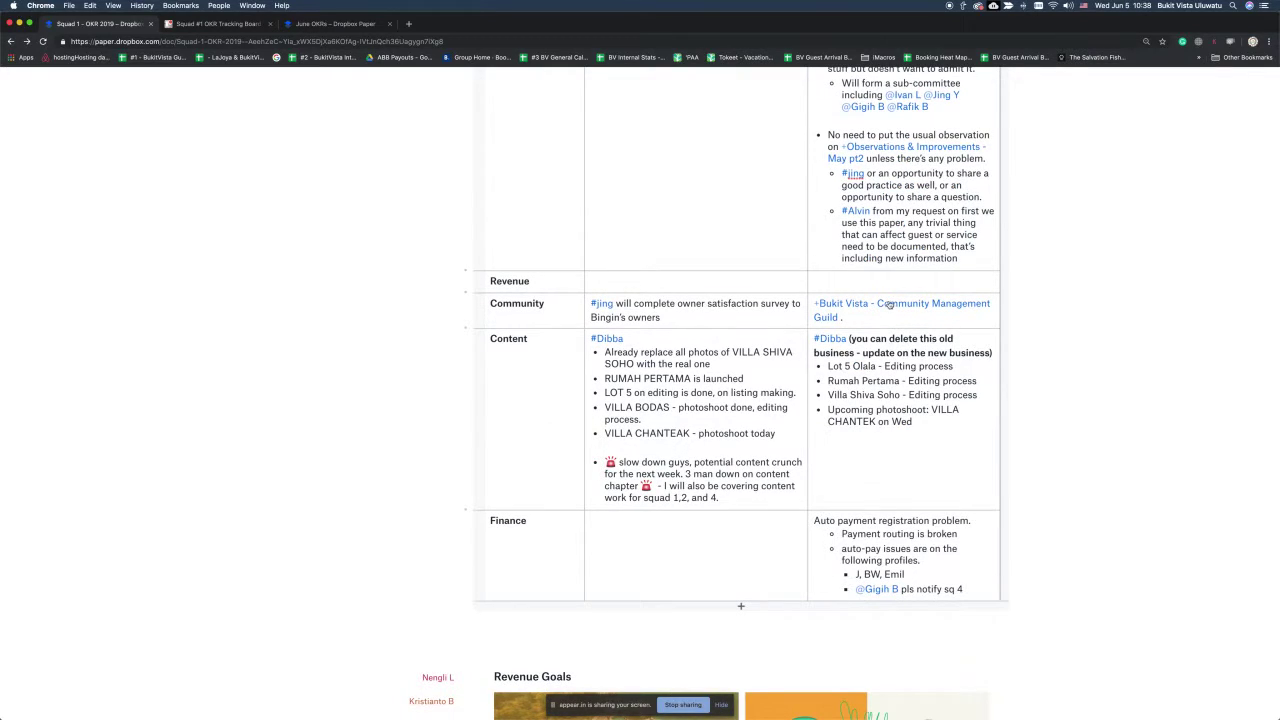
{"action": "mouse_move", "coordinate": [891, 307]}
{"action": "scroll", "coordinate": [887, 311], "scroll_direction": "down", "scroll_amount": 1}
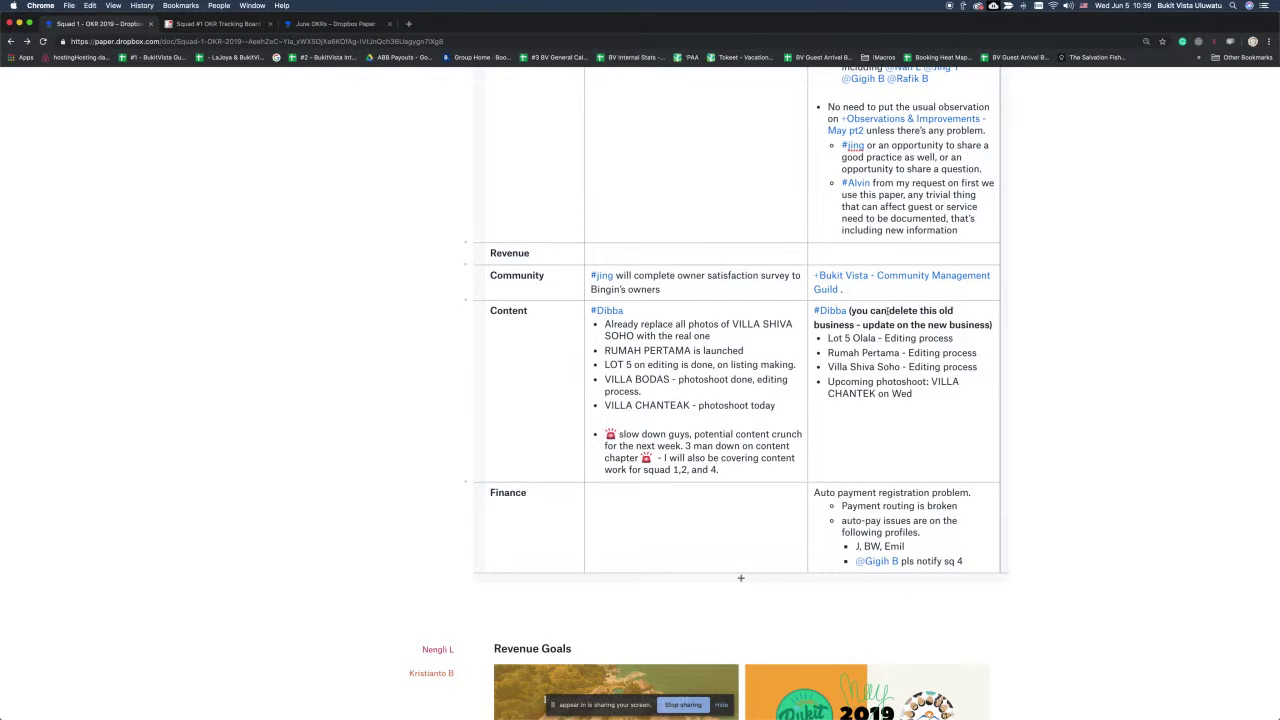
{"action": "scroll", "coordinate": [887, 311], "scroll_direction": "down", "scroll_amount": 1}
{"action": "left_click_drag", "start_coordinate": [923, 350], "coordinate": [819, 276]}
{"action": "key", "text": "BackSpace"}
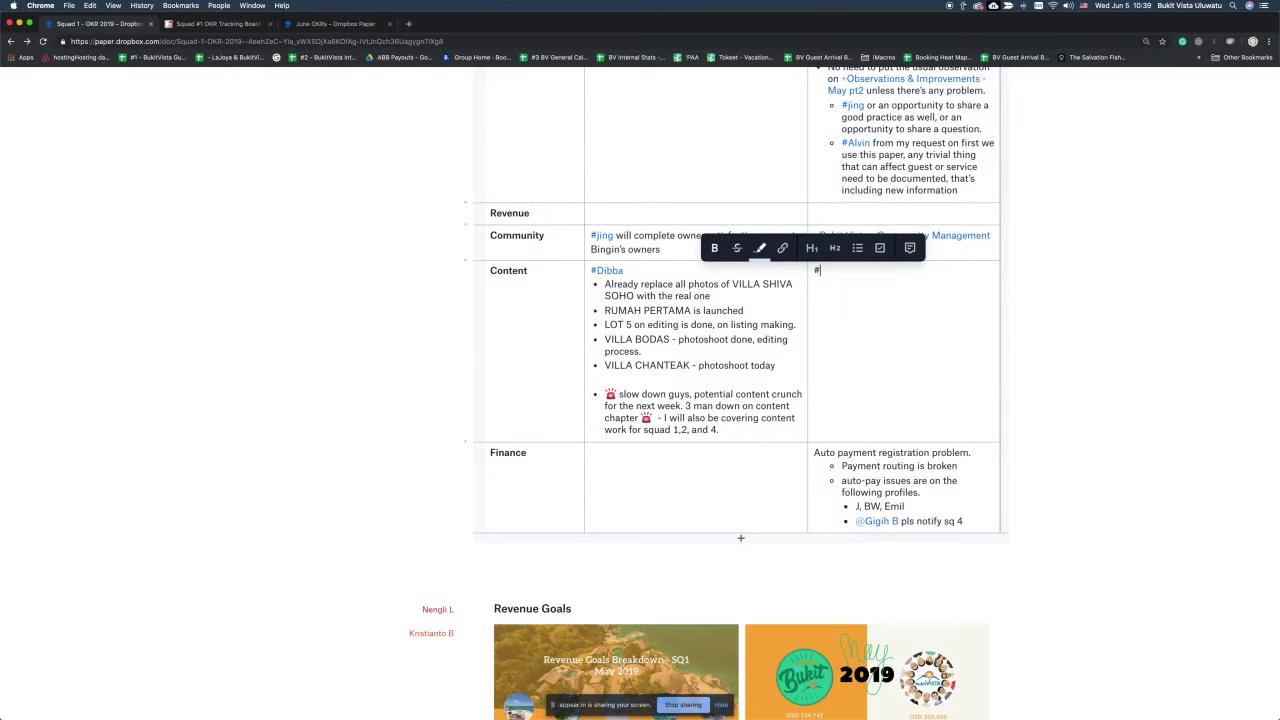
{"action": "key", "text": "BackSpace"}
Step: Review Content's new-business updates on villa photos, launches, editing progress, photoshoots and the content workload
{"action": "scroll", "coordinate": [915, 465], "scroll_direction": "down", "scroll_amount": 1}
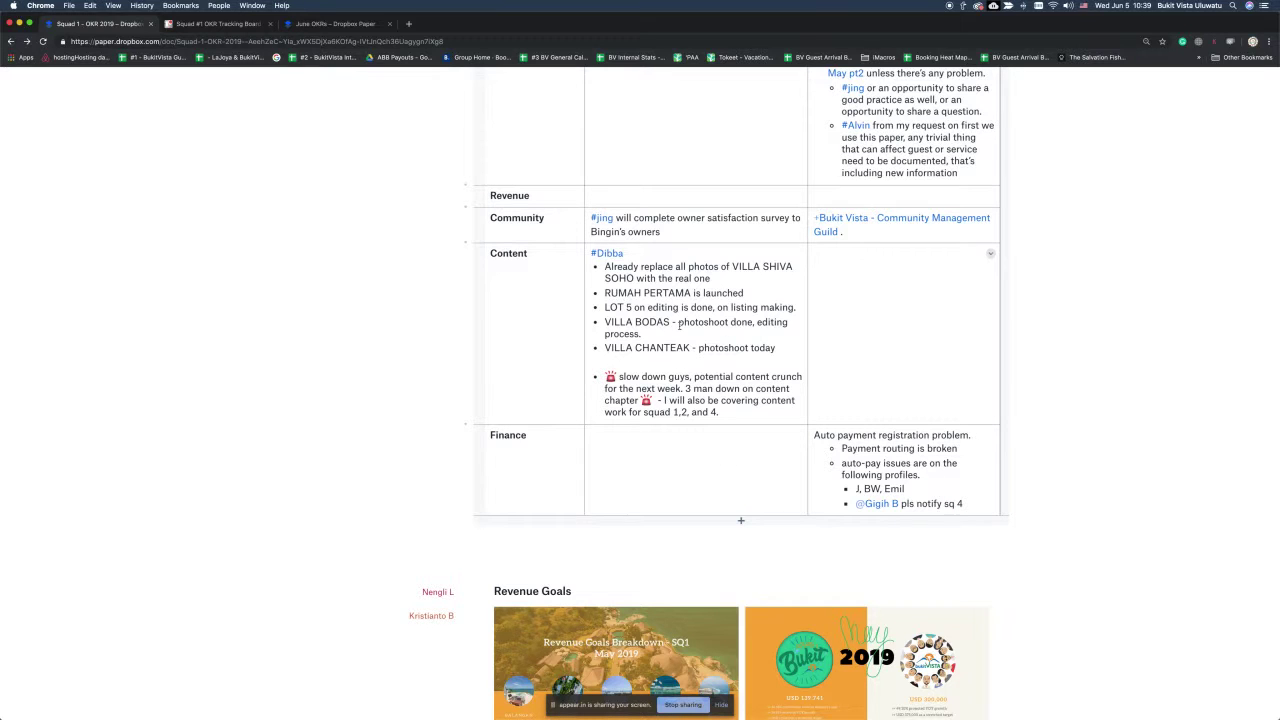
{"action": "scroll", "coordinate": [679, 326], "scroll_direction": "up", "scroll_amount": 1}
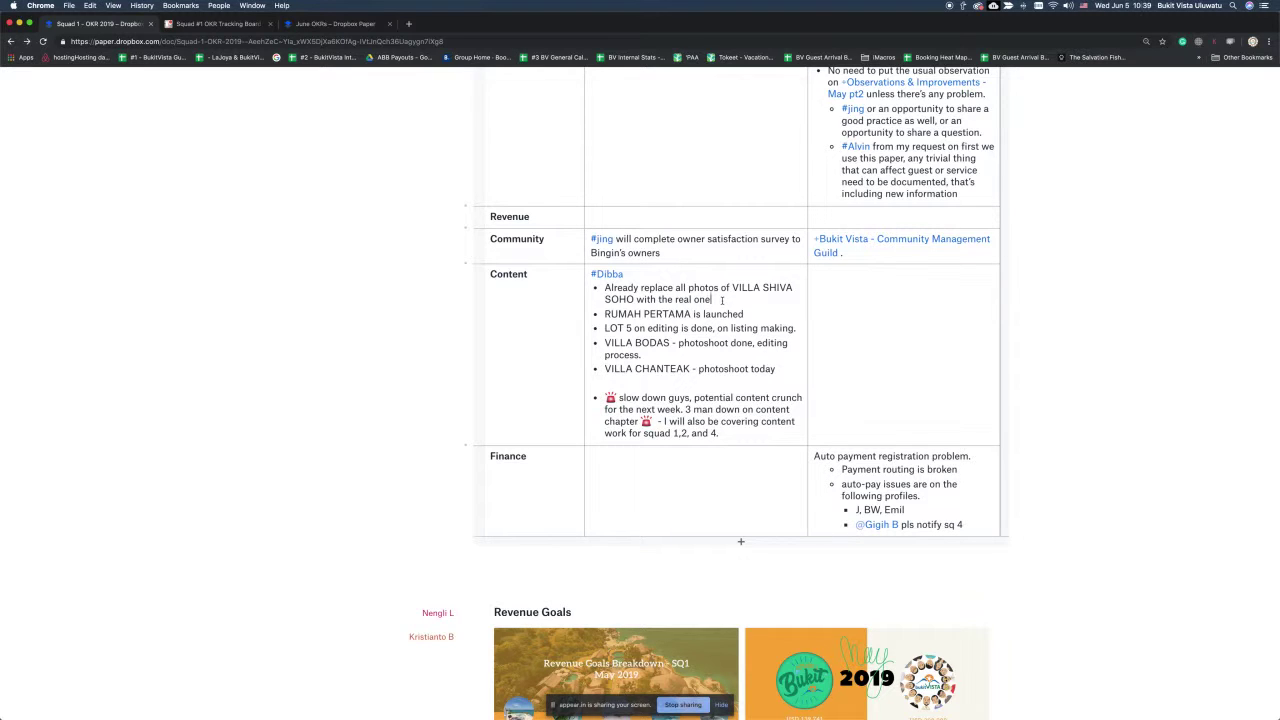
{"action": "key", "text": "Down"}
{"action": "key", "text": "Down"}
{"action": "key", "text": "Home"}
{"action": "scroll", "coordinate": [741, 325], "scroll_direction": "down", "scroll_amount": 1}
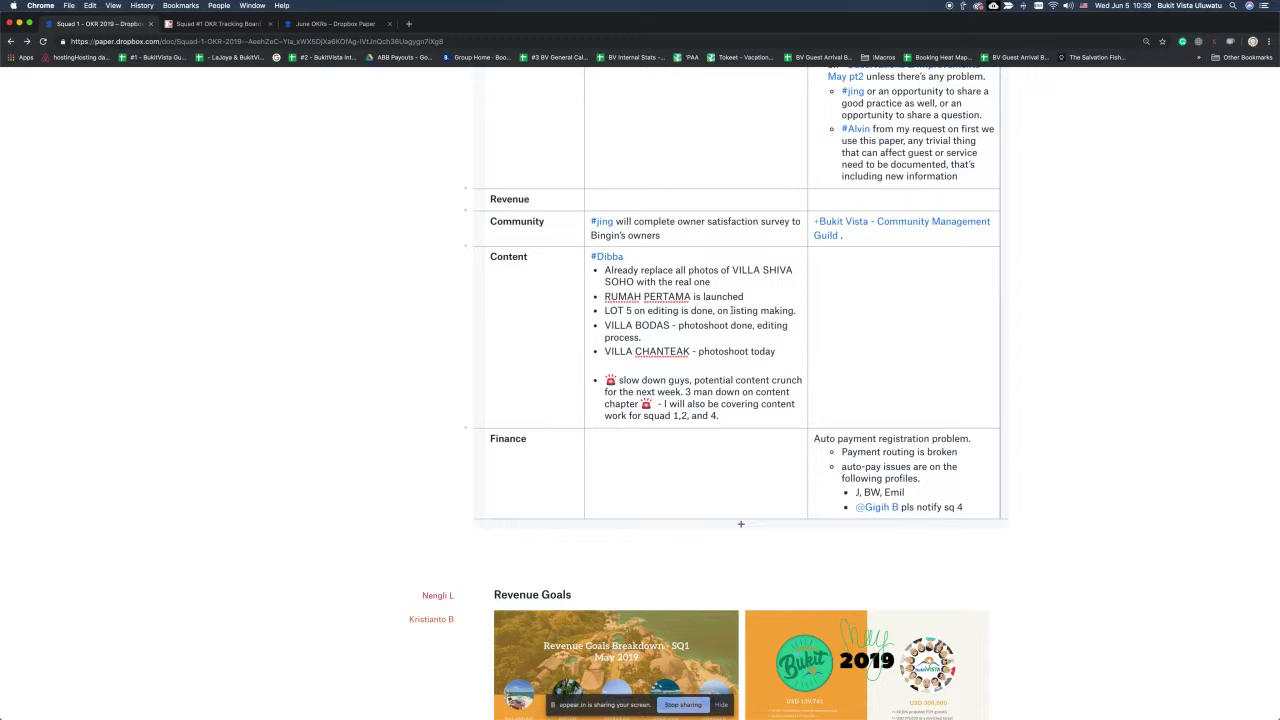
{"action": "scroll", "coordinate": [716, 331], "scroll_direction": "down", "scroll_amount": 1}
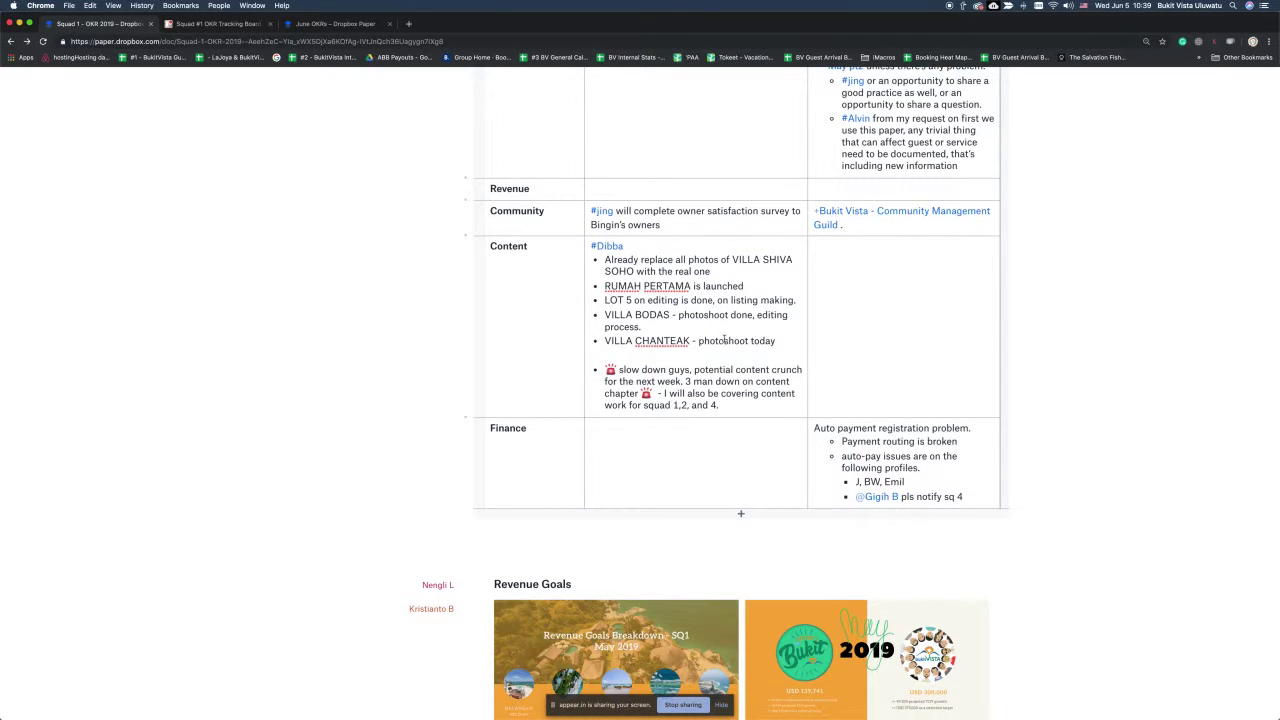
{"action": "scroll", "coordinate": [730, 350], "scroll_direction": "down", "scroll_amount": 1}
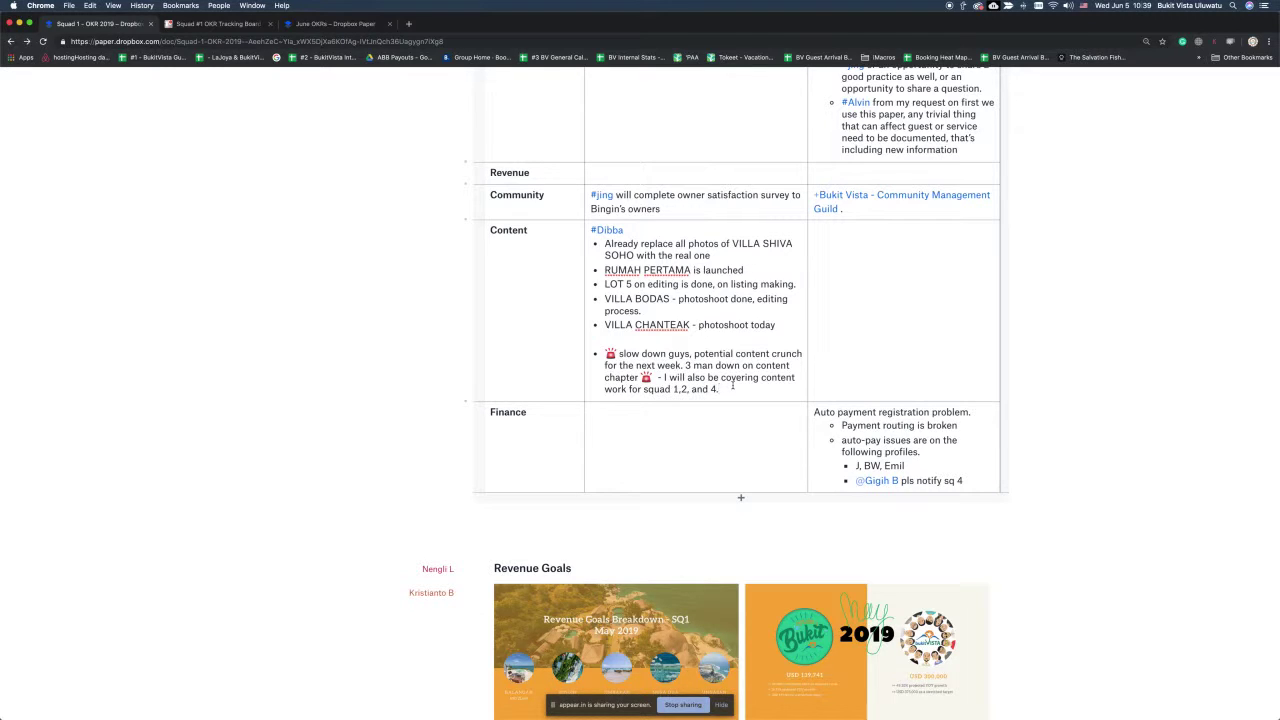
Step: Move all of Content's new-business notes into its old-business cell
{"action": "left_click_drag", "start_coordinate": [749, 391], "coordinate": [592, 234]}
{"action": "left_click", "coordinate": [592, 238]}
{"action": "left_click_drag", "start_coordinate": [723, 386], "coordinate": [593, 237]}
{"action": "key", "text": "super+c"}
{"action": "key", "text": "BackSpace"}
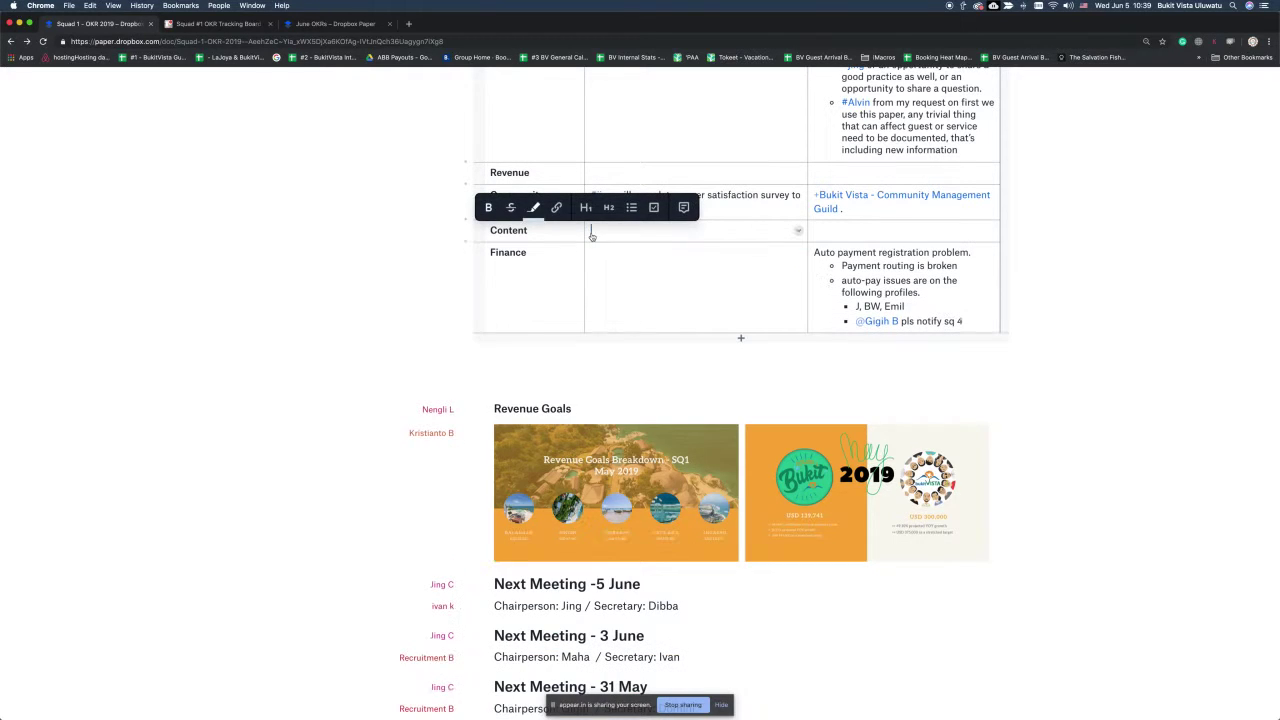
{"action": "left_click", "coordinate": [822, 223]}
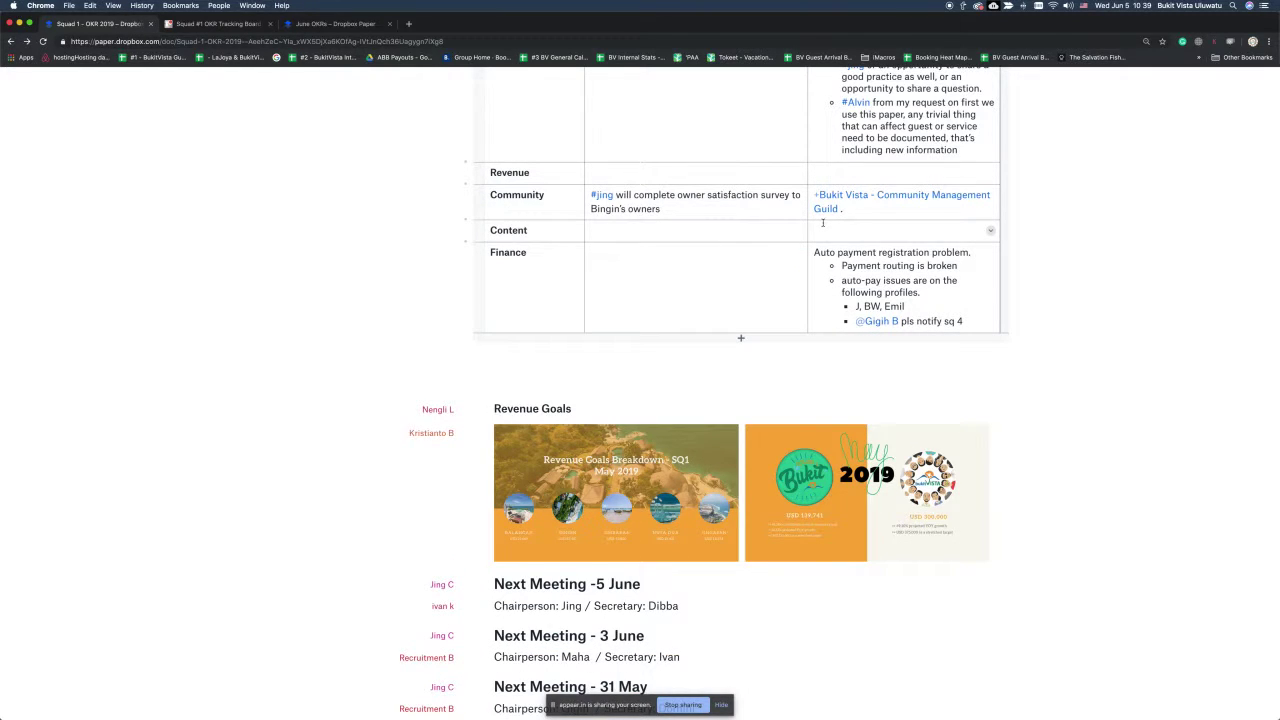
{"action": "key", "text": "super+v"}
Step: Enlarge the PRM template image in Air Support's new business to examine it, and return to the Market Building row
{"action": "scroll", "coordinate": [743, 202], "scroll_direction": "up", "scroll_amount": 10}
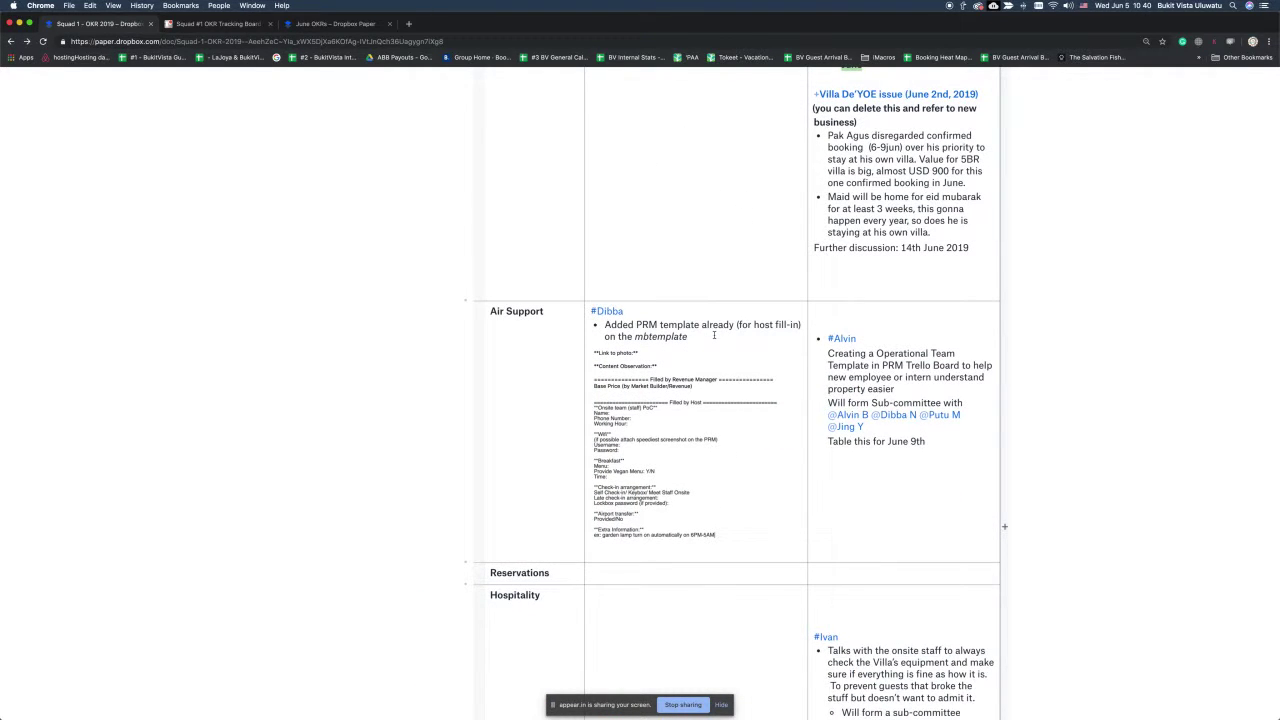
{"action": "left_click", "coordinate": [714, 404]}
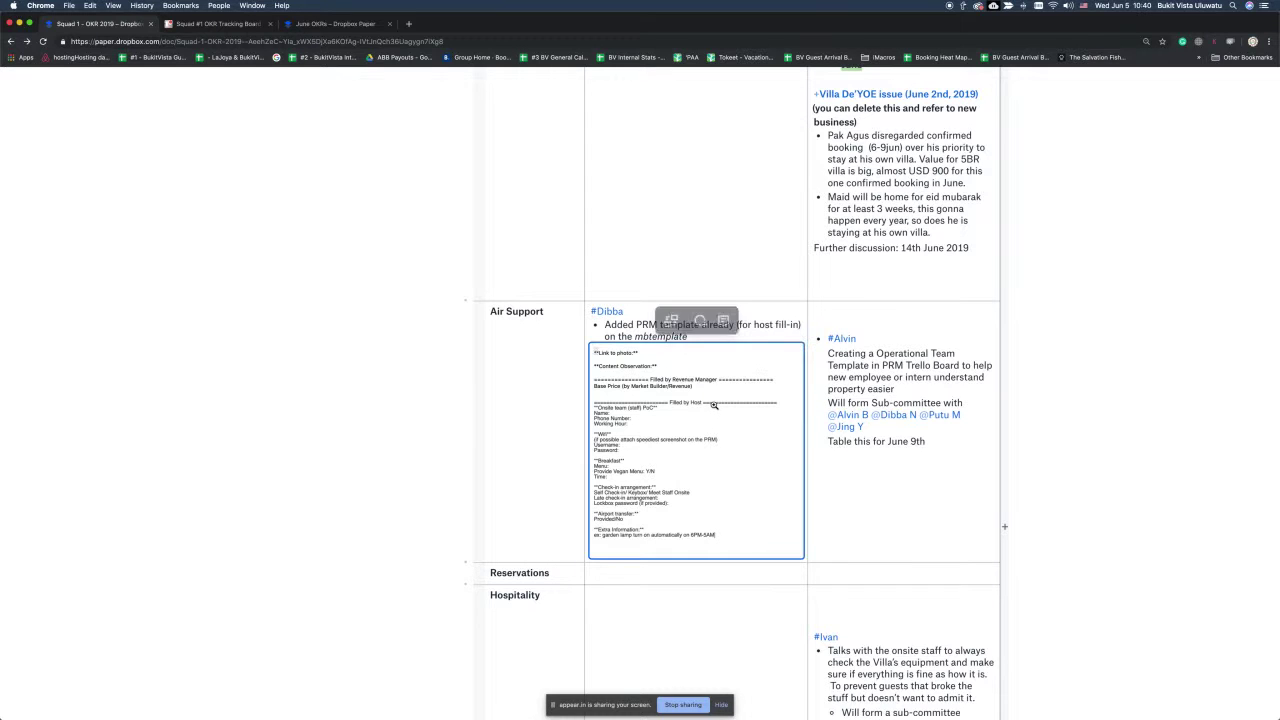
{"action": "left_click", "coordinate": [714, 404]}
{"action": "scroll", "coordinate": [714, 407], "scroll_direction": "up", "scroll_amount": 3}
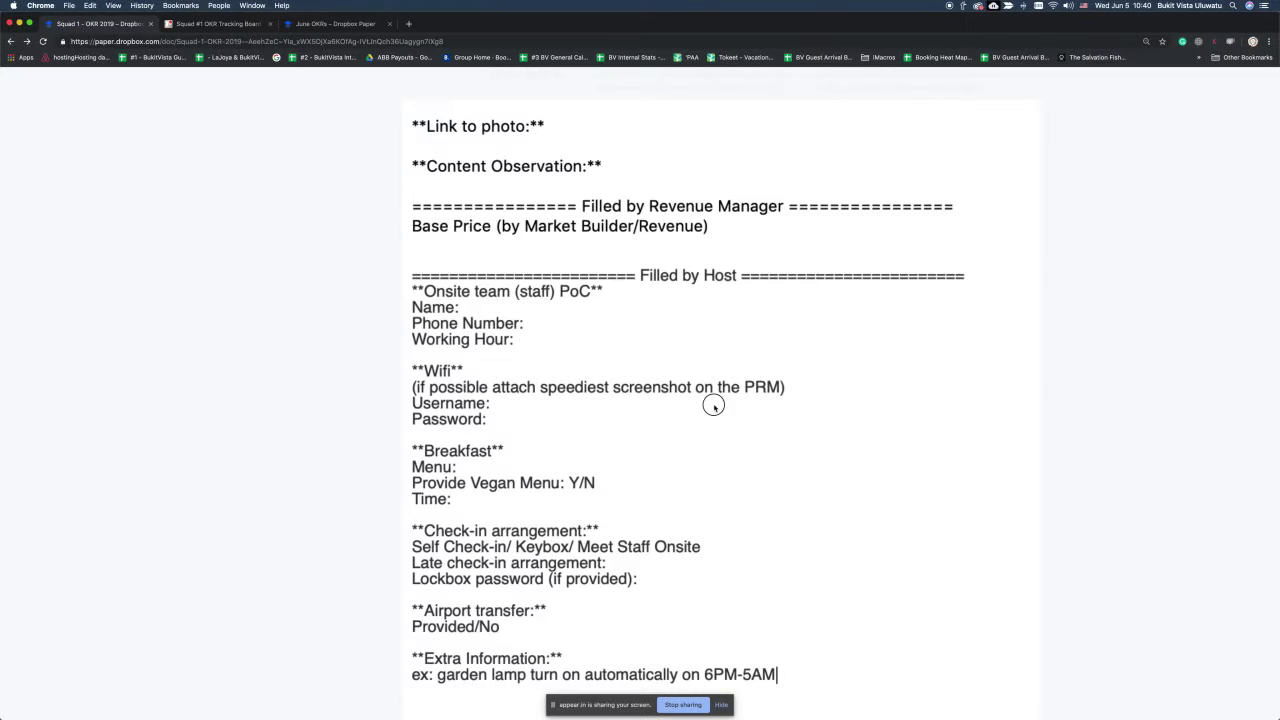
{"action": "left_click", "coordinate": [714, 406]}
{"action": "scroll", "coordinate": [714, 407], "scroll_direction": "down", "scroll_amount": 2}
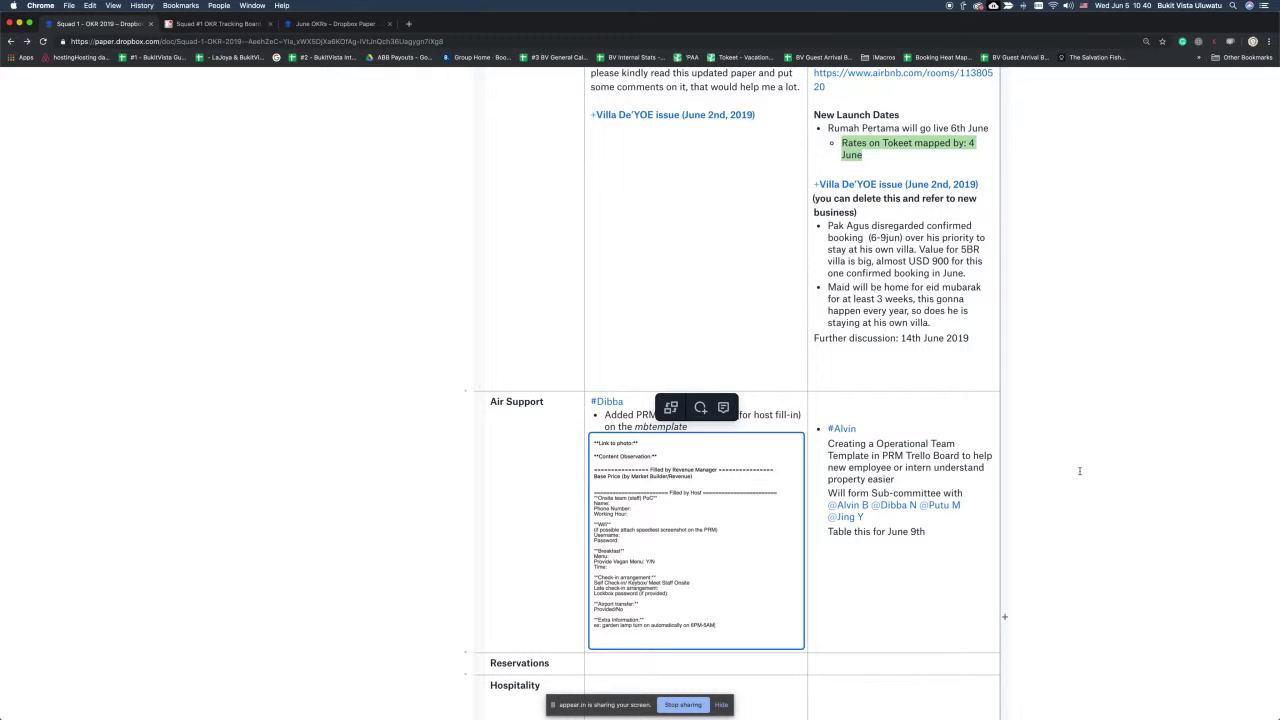
{"action": "scroll", "coordinate": [771, 543], "scroll_direction": "up", "scroll_amount": 2}
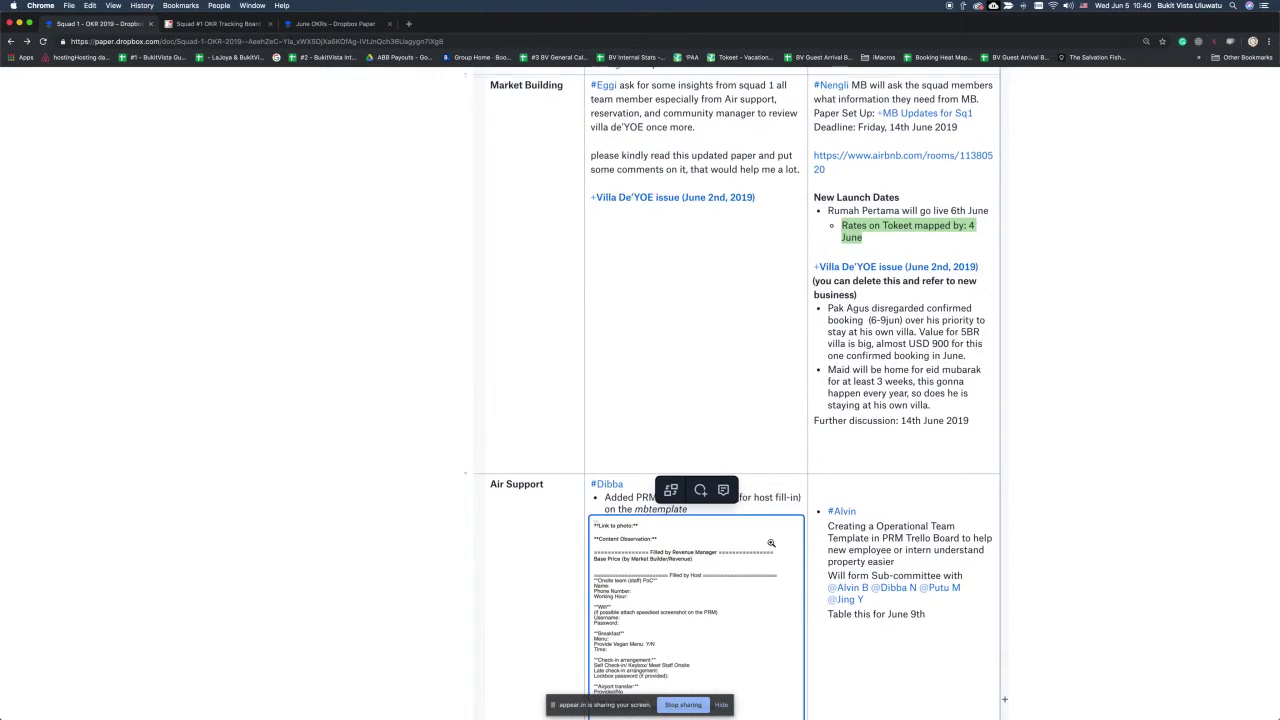
{"action": "scroll", "coordinate": [771, 543], "scroll_direction": "up", "scroll_amount": 5}
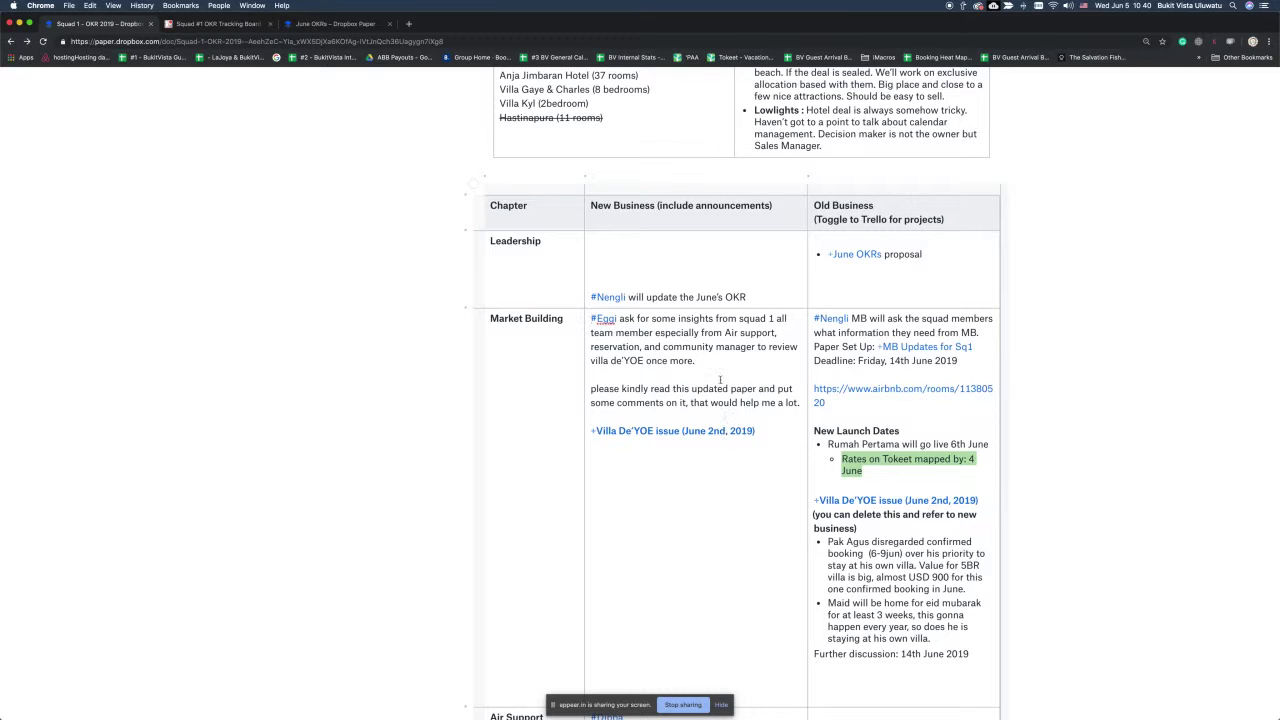
{"action": "left_click_drag", "start_coordinate": [712, 362], "coordinate": [591, 317]}
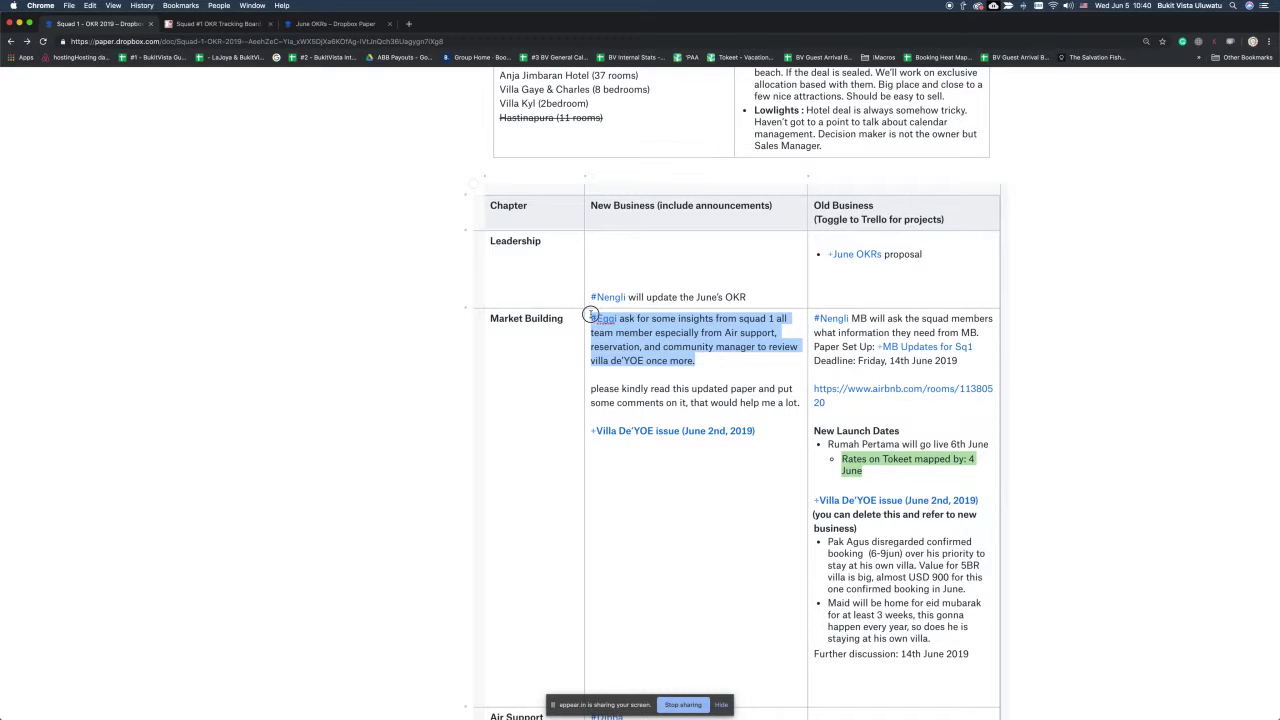
{"action": "key", "text": "BackSpace"}
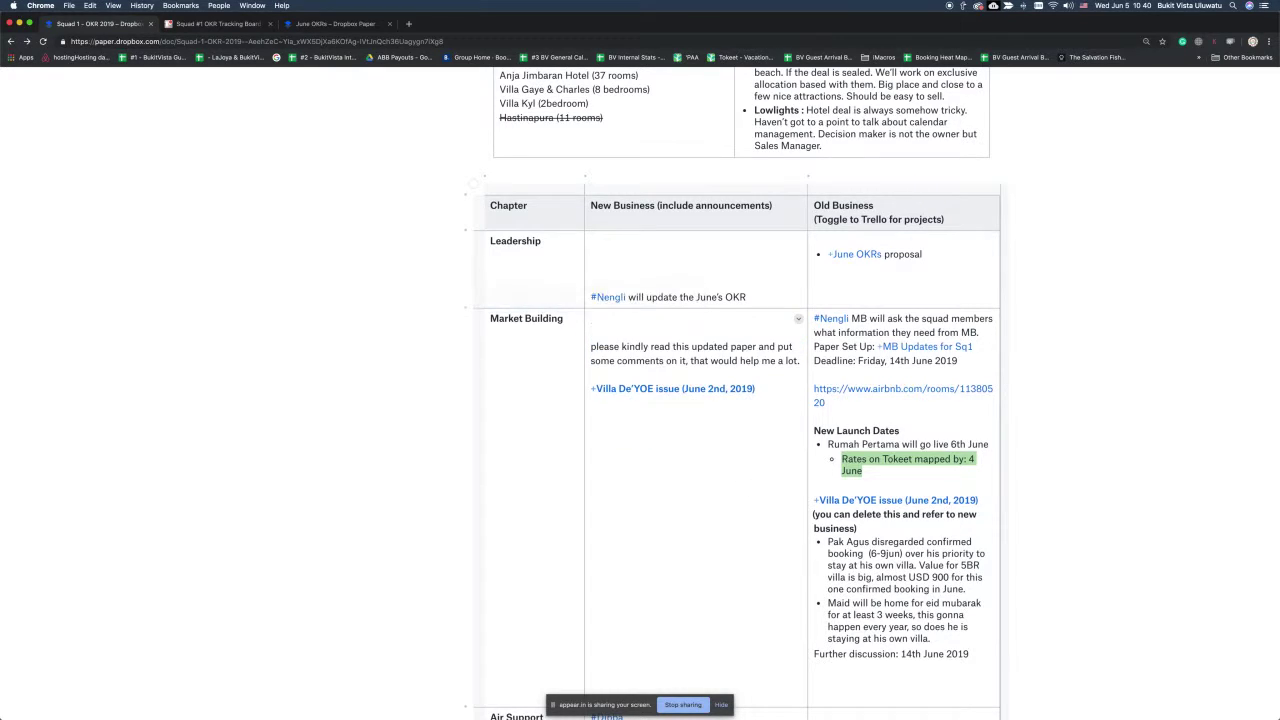
{"action": "key", "text": "super+z"}
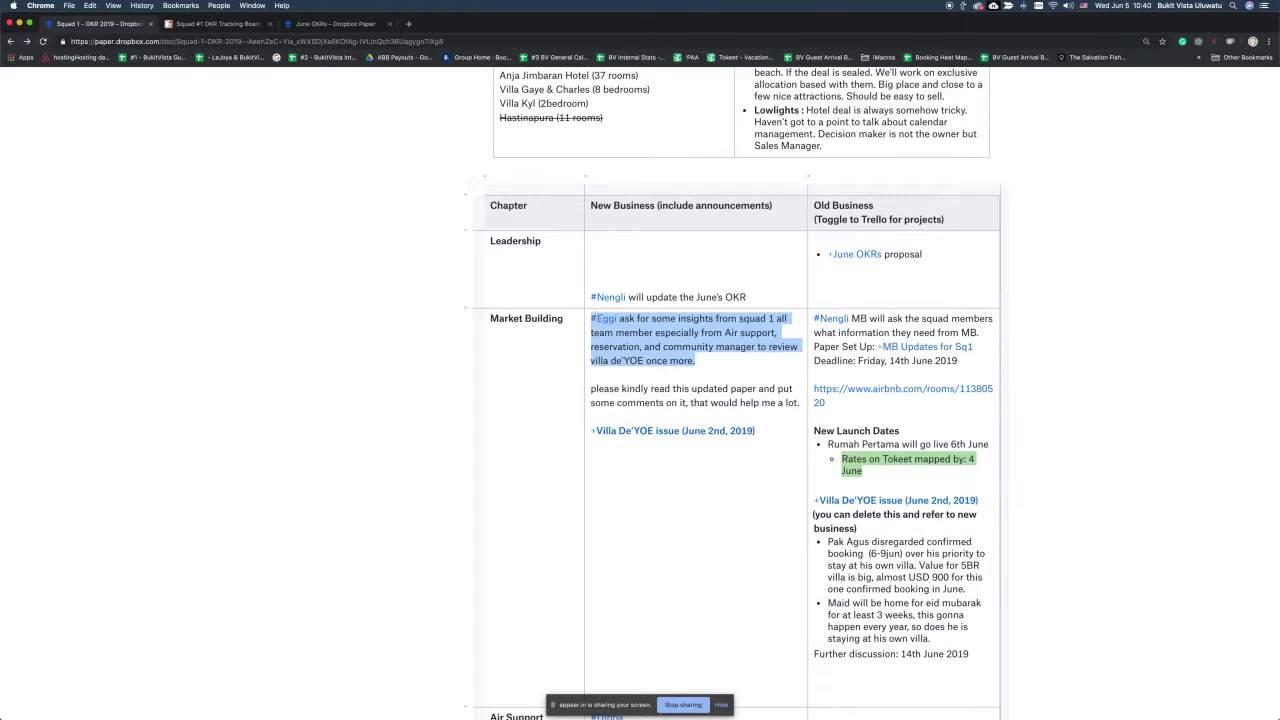
Step: Move the request for squad insights on villa de'YOE from Market Building's new business to its old business, between the deadline and the Airbnb link
{"action": "left_click", "coordinate": [725, 348]}
{"action": "left_click_drag", "start_coordinate": [716, 366], "coordinate": [586, 319]}
{"action": "key", "text": "super+c"}
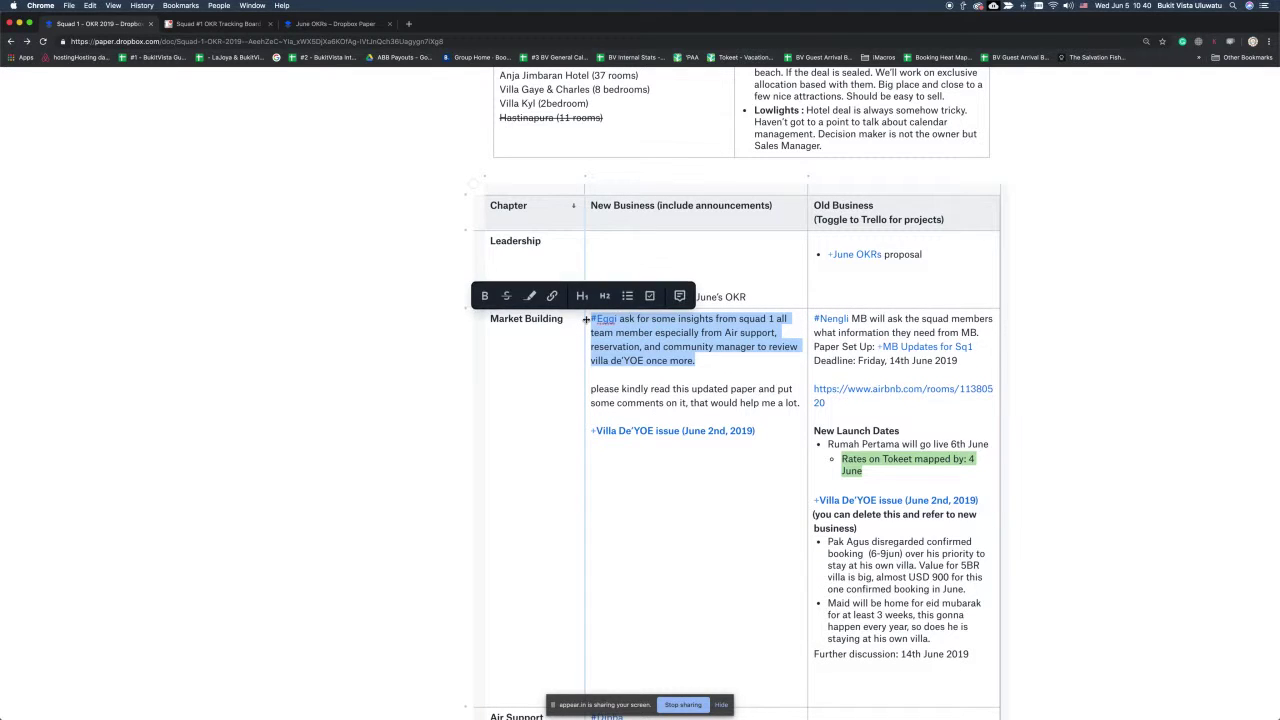
{"action": "key", "text": "BackSpace"}
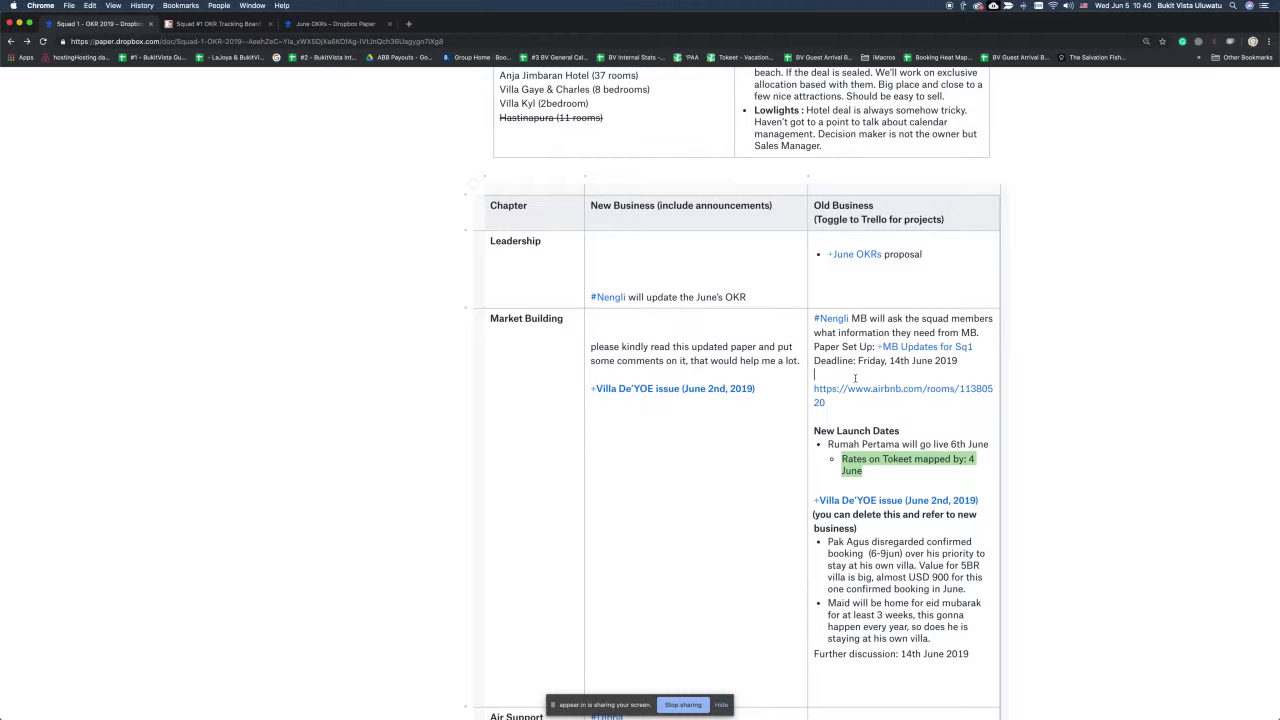
{"action": "key", "text": "super+v"}
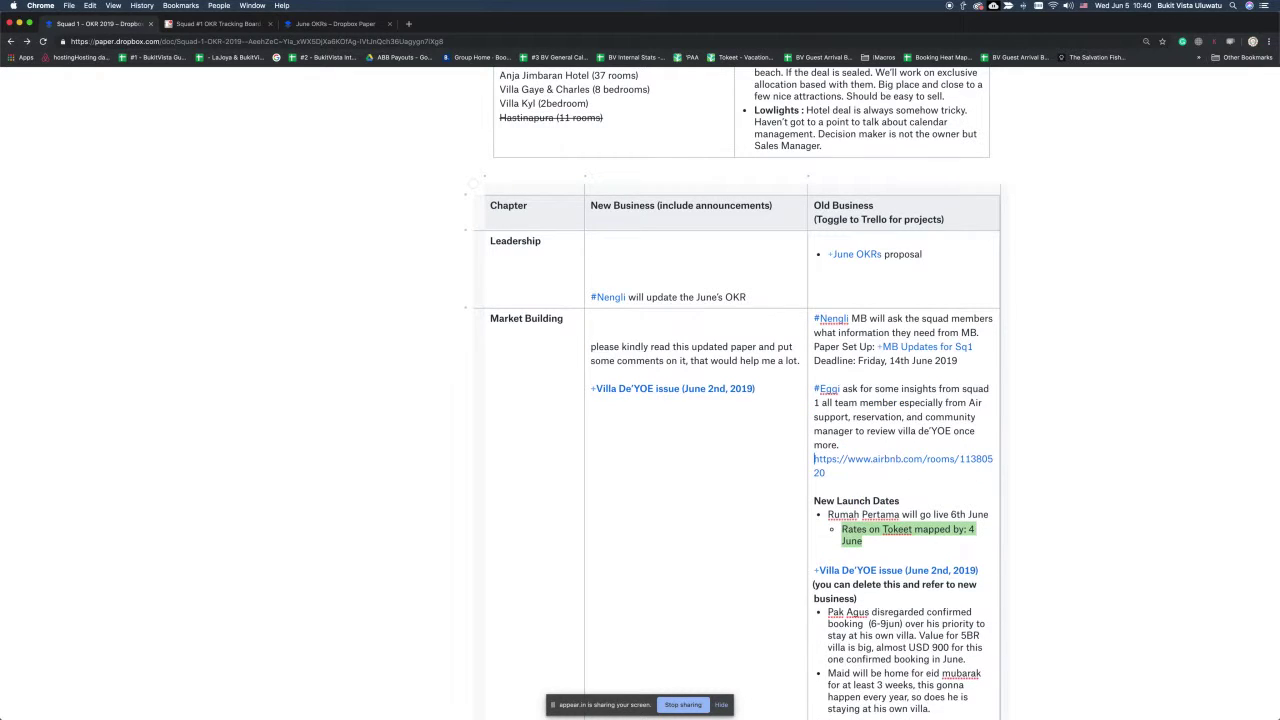
{"action": "key", "text": "Return"}
Step: Open the Villa De'YOE issue (June 2nd, 2019) paper from Market Building's new business in a new tab and view it
{"action": "left_click_drag", "start_coordinate": [760, 389], "coordinate": [800, 362]}
{"action": "left_click", "coordinate": [583, 346]}
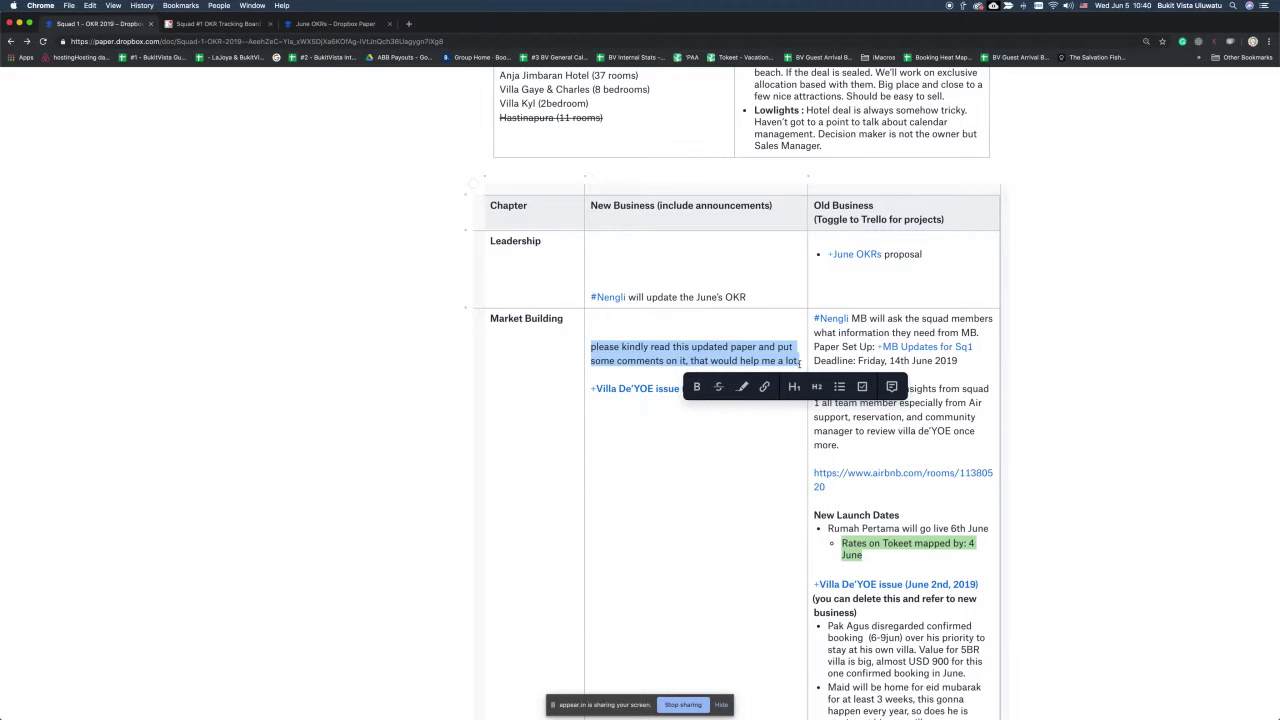
{"action": "right_click", "coordinate": [653, 394]}
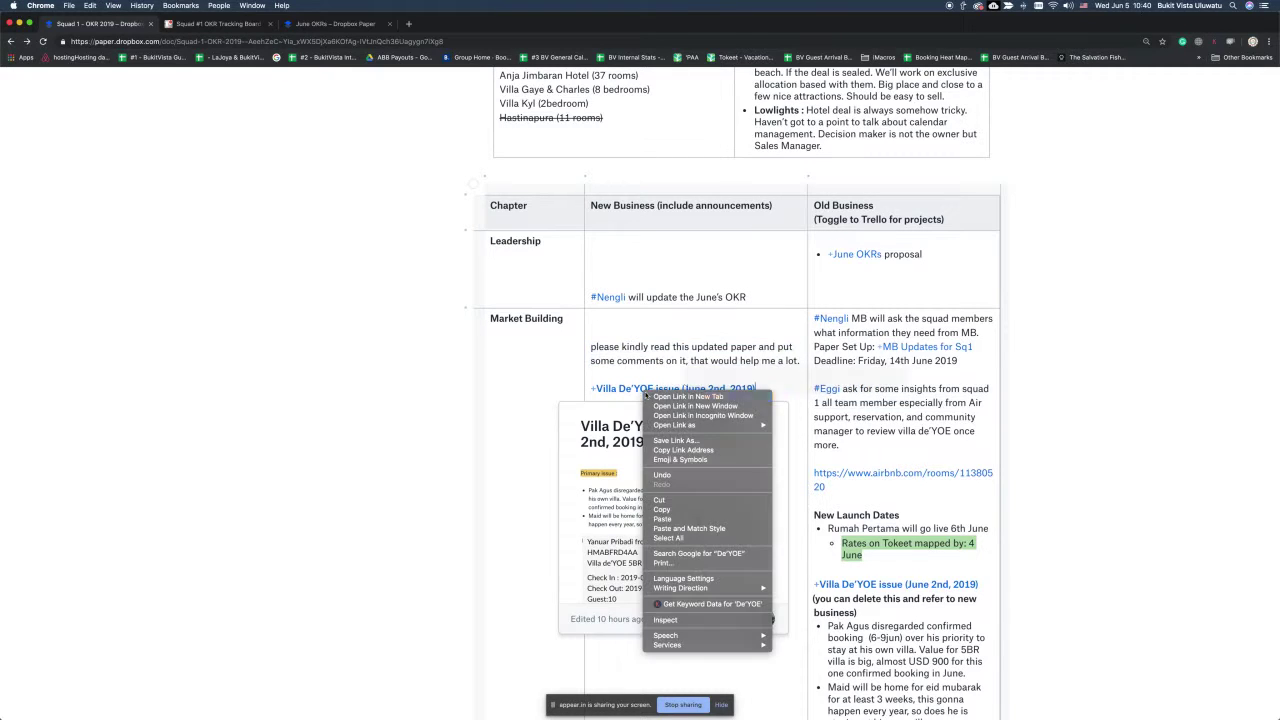
{"action": "left_click", "coordinate": [660, 397]}
{"action": "key", "text": "ctrl+Tab"}
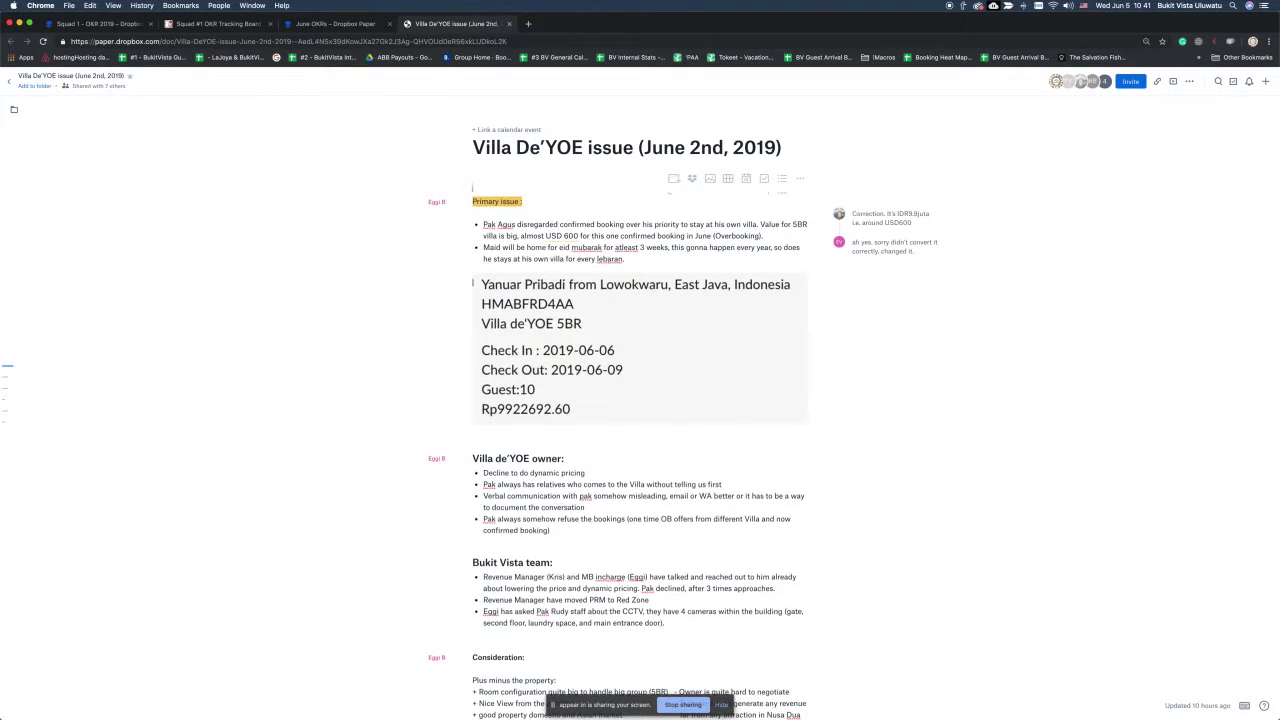
Step: Add the line "Squad 1 has vote to delist the property." above the primary issue in the Villa De'YOE paper
{"action": "type", "text": "Squad . ha"}
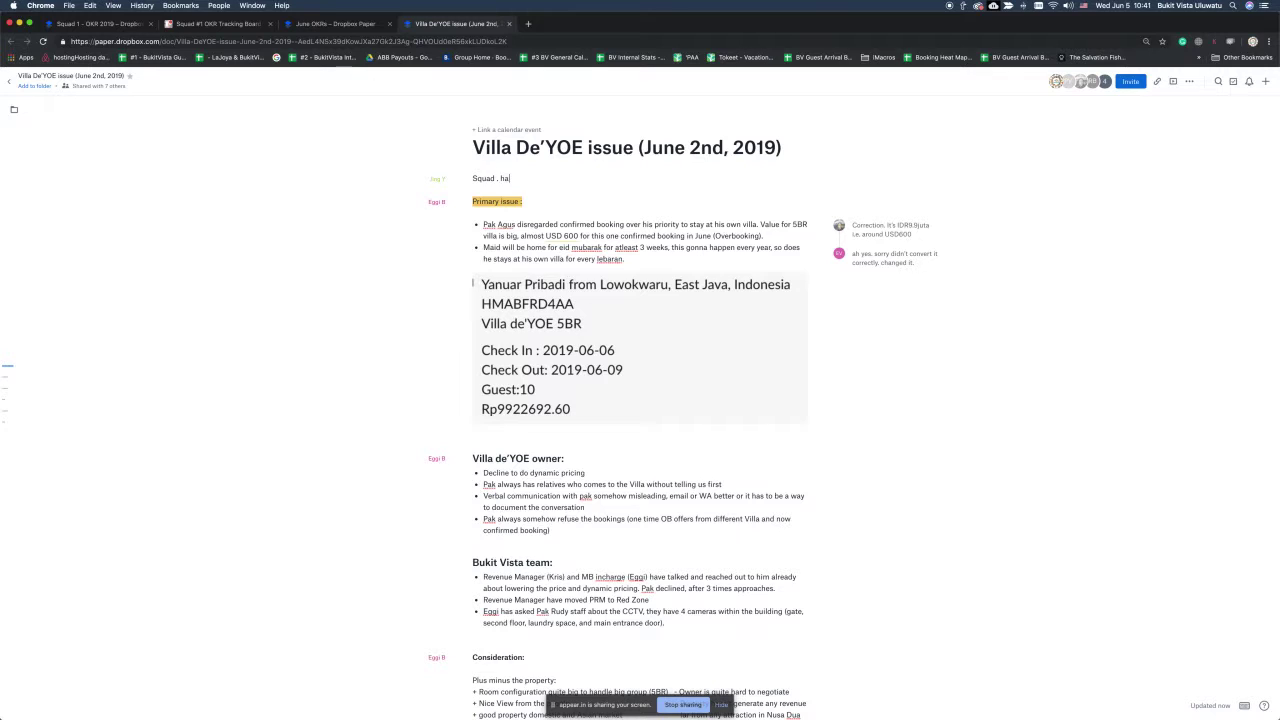
{"action": "key", "text": "BackSpace"}
{"action": "key", "text": "BackSpace"}
{"action": "key", "text": "BackSpace"}
{"action": "key", "text": "BackSpace"}
{"action": "type", "text": "1 has v"}
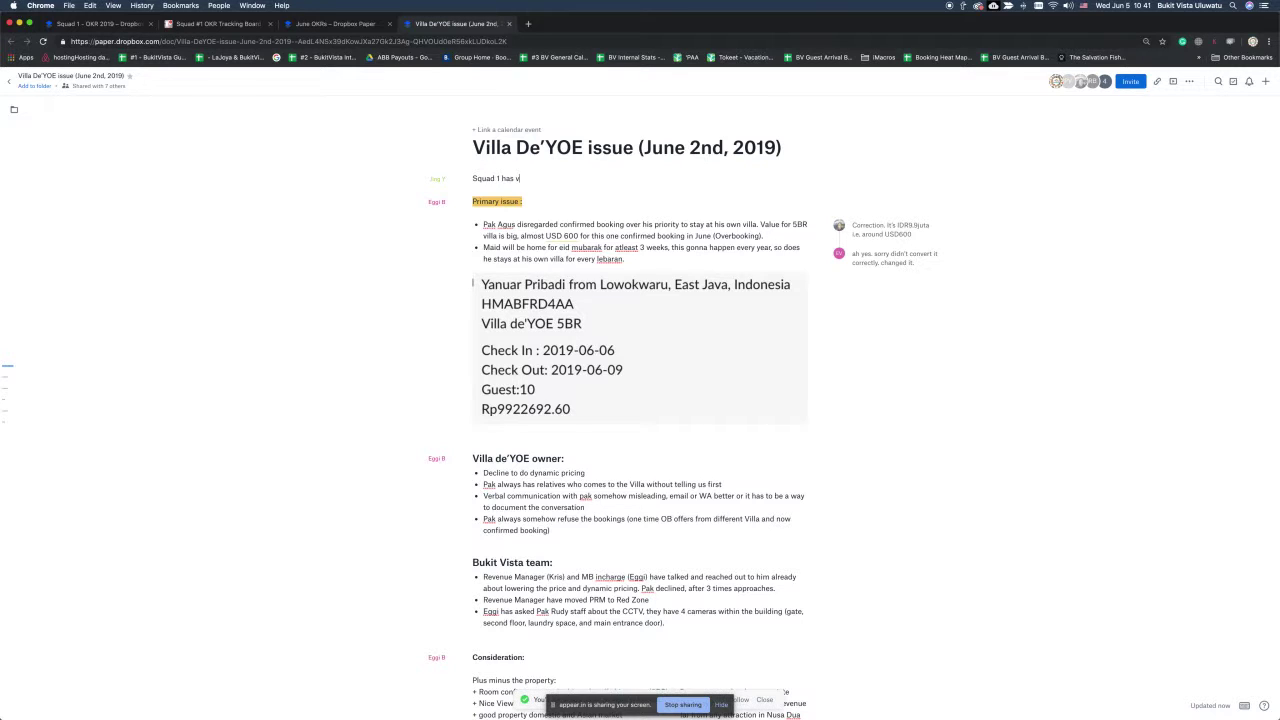
{"action": "type", "text": "oted"}
{"action": "key", "text": "BackSpace"}
{"action": "type", "text": "to delist the property."}
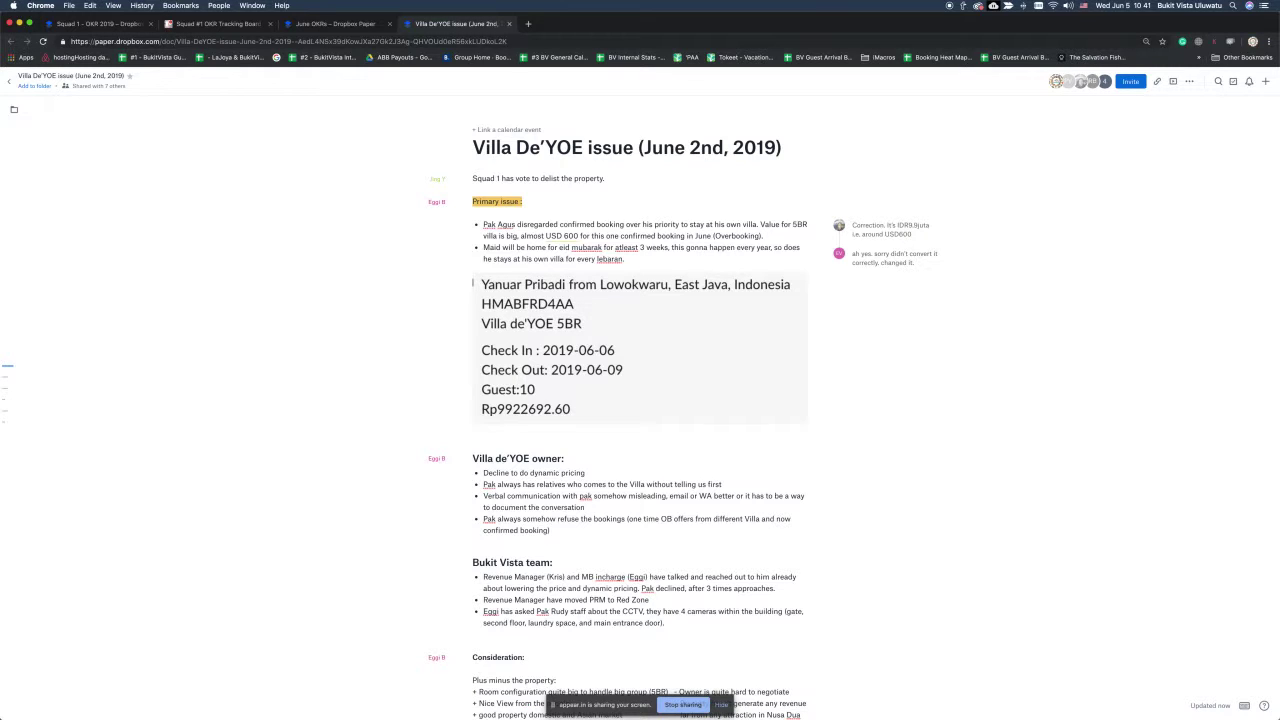
Step: Prefix the delisting note with "June 5th UPDATE:" and insert the voting members' names in parentheses after "Squad 1"
{"action": "type", "text": "June 5th UPDATE:"}
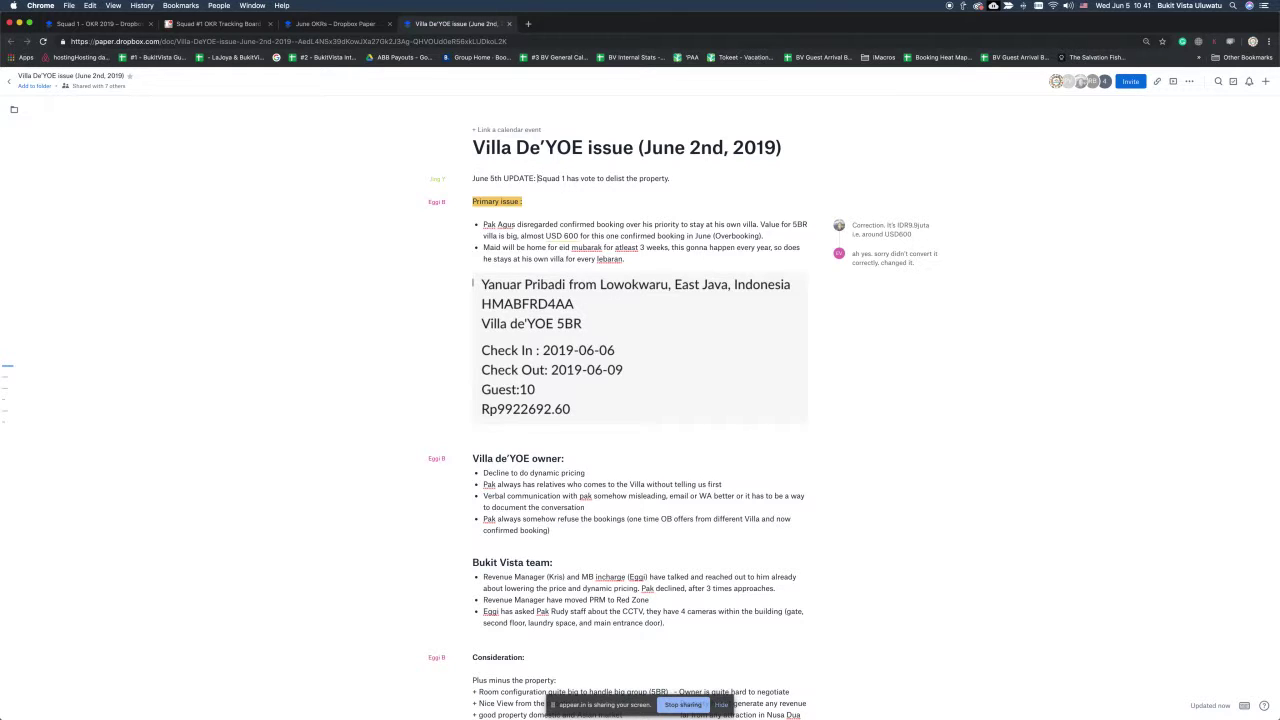
{"action": "type", "text": "(Jing. ,mai"}
{"action": "key", "text": "BackSpace"}
{"action": "key", "text": "BackSpace"}
{"action": "key", "text": "BackSpace"}
{"action": "key", "text": "BackSpace"}
{"action": "key", "text": "BackSpace"}
{"action": "key", "text": "BackSpace"}
{"action": "key", "text": "BackSpace"}
{"action": "type", "text": "g, Maha, Ivan"}
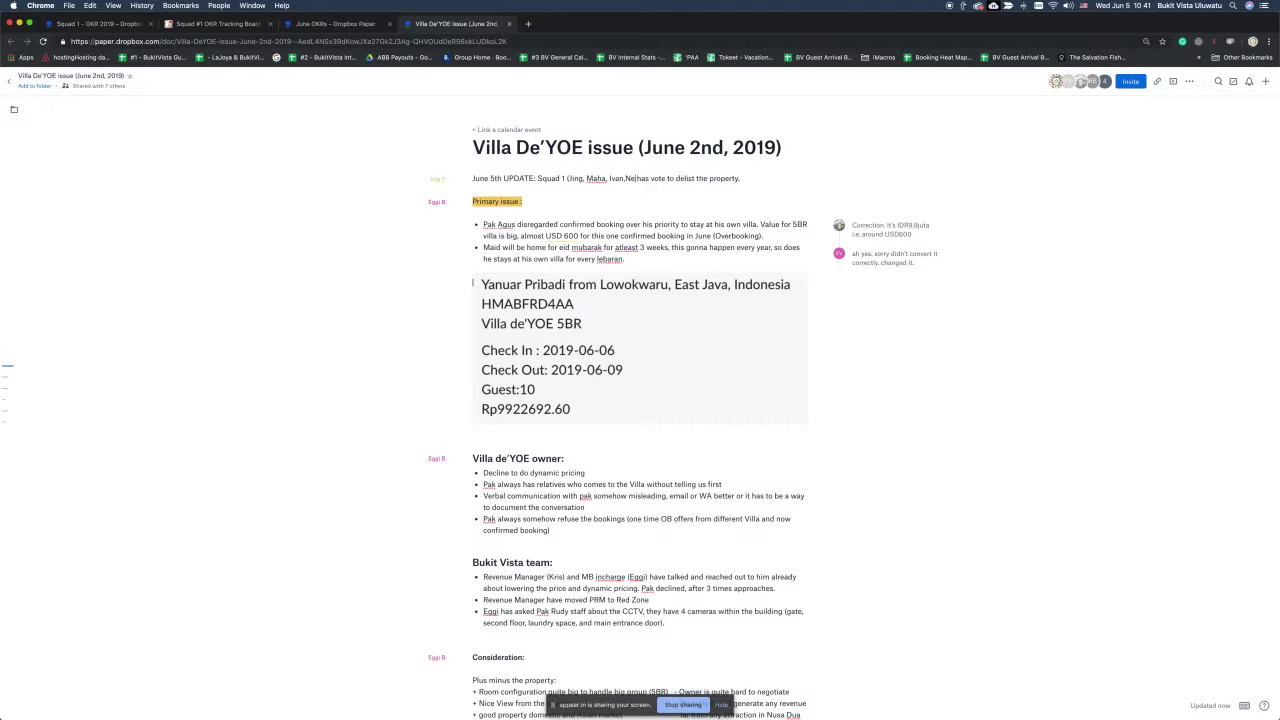
{"action": "type", "text": ", Nengli, Kris"}
Step: In Trello's Lead a meeting card, tick the first open checklist entry and regroup the three other members below the repeated chairperson entries
{"action": "left_click", "coordinate": [244, 28]}
{"action": "left_click", "coordinate": [380, 198]}
{"action": "scroll", "coordinate": [526, 389], "scroll_direction": "down", "scroll_amount": 5}
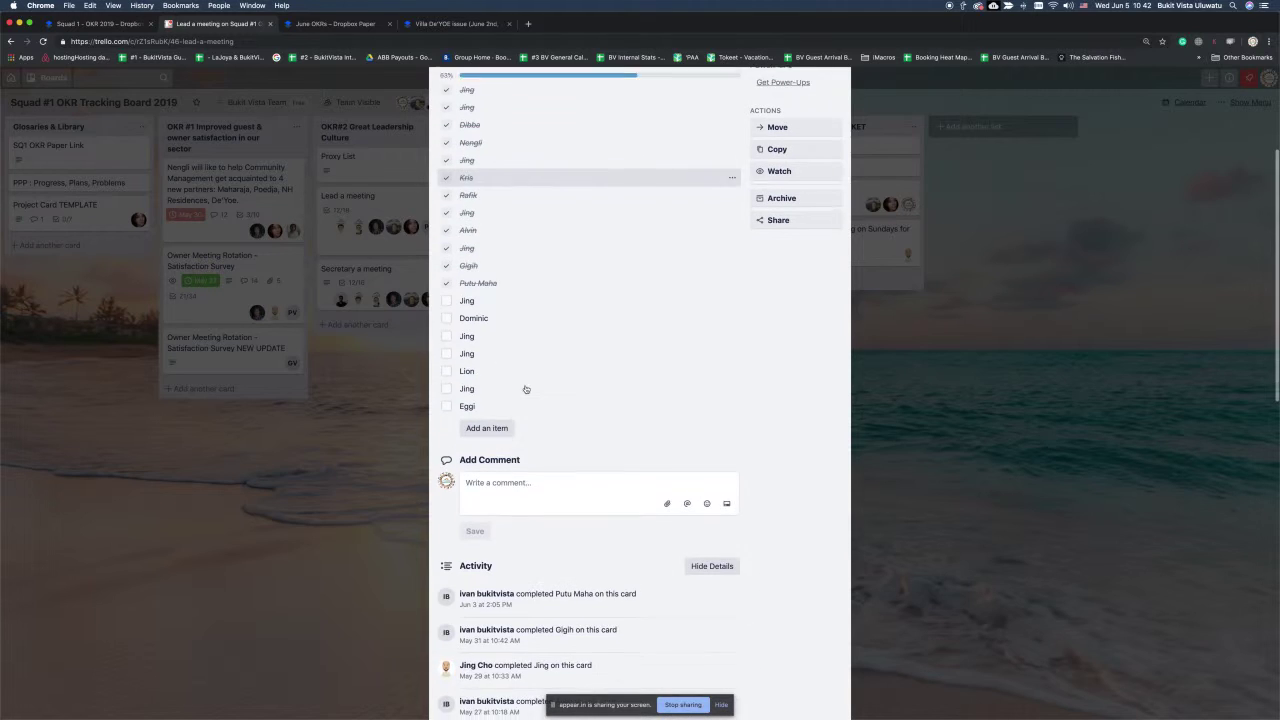
{"action": "left_click", "coordinate": [447, 287]}
{"action": "left_click_drag", "start_coordinate": [471, 296], "coordinate": [506, 391]}
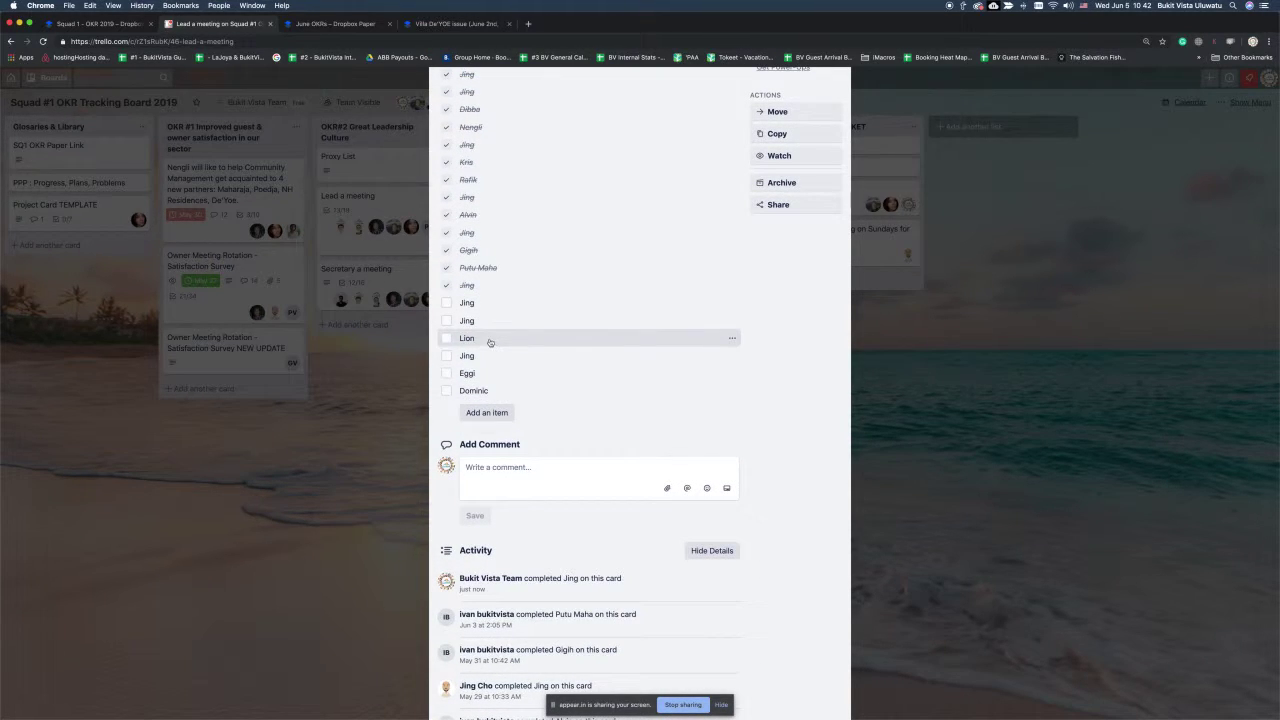
{"action": "left_click_drag", "start_coordinate": [484, 341], "coordinate": [468, 390]}
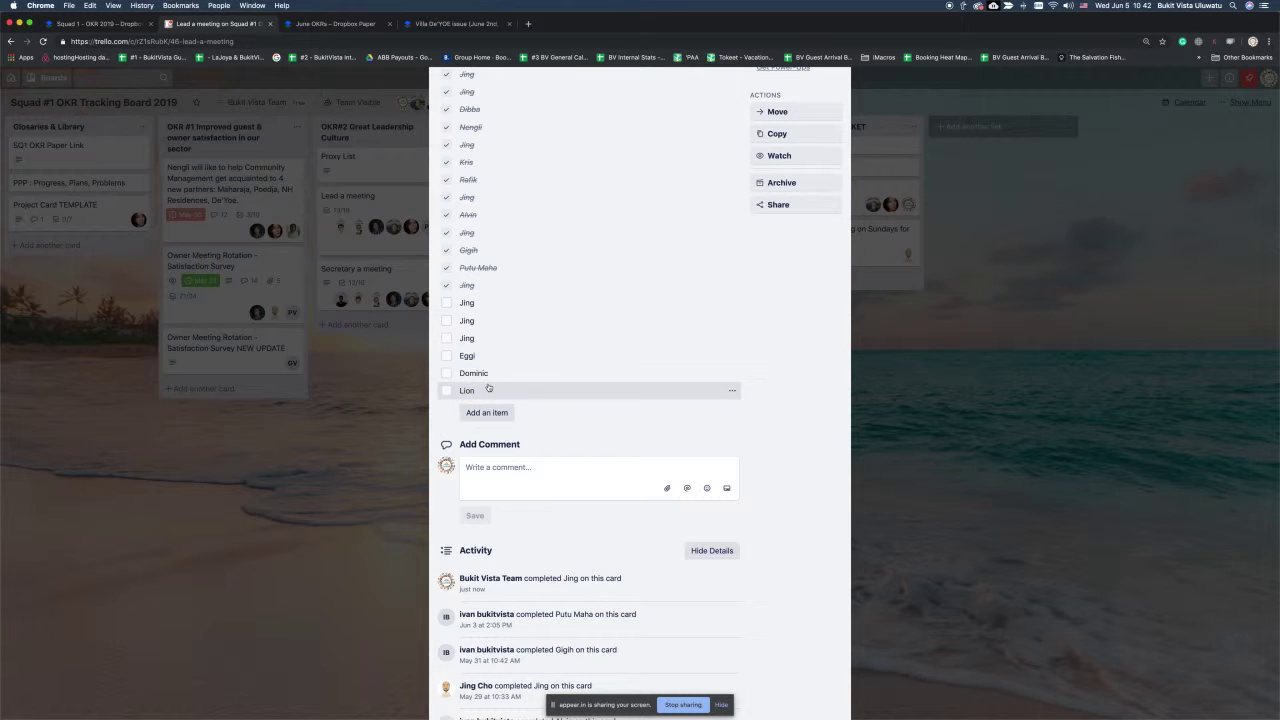
{"action": "left_click_drag", "start_coordinate": [481, 360], "coordinate": [487, 373]}
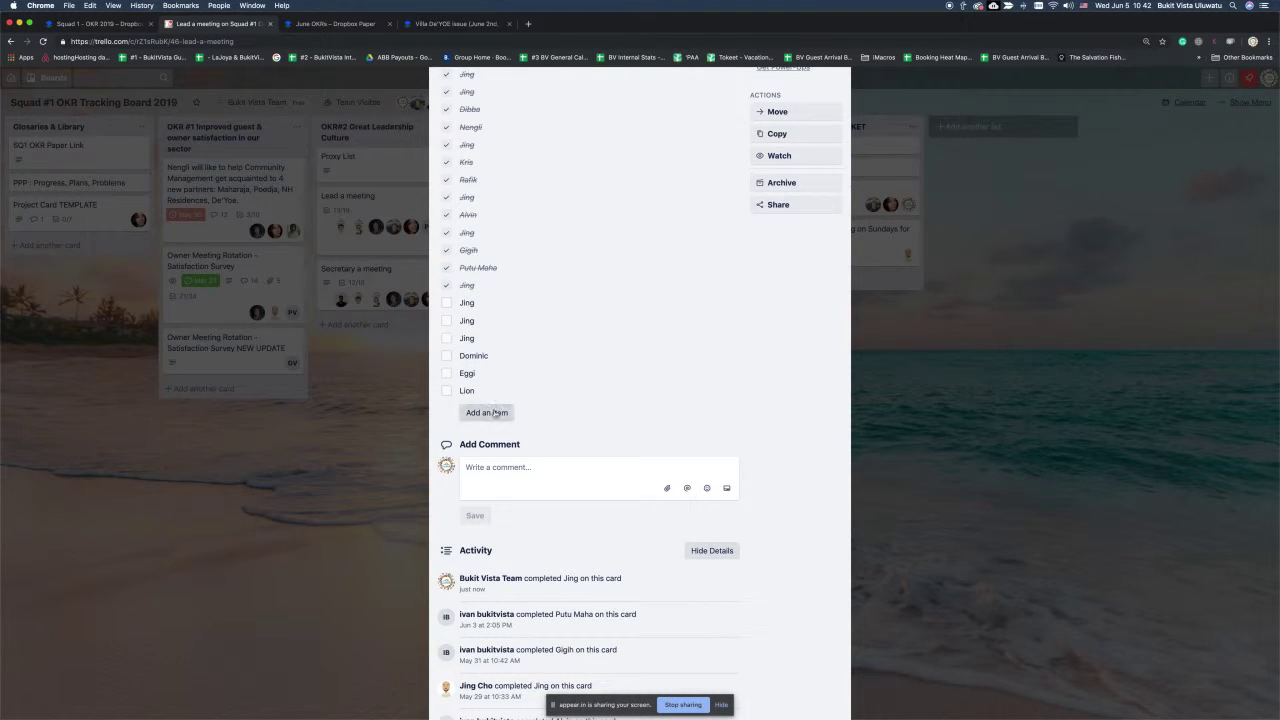
Step: Replace the name in the first open entry of the Lead a meeting checklist with the new meeting leader's name
{"action": "scroll", "coordinate": [518, 337], "scroll_direction": "up", "scroll_amount": 2}
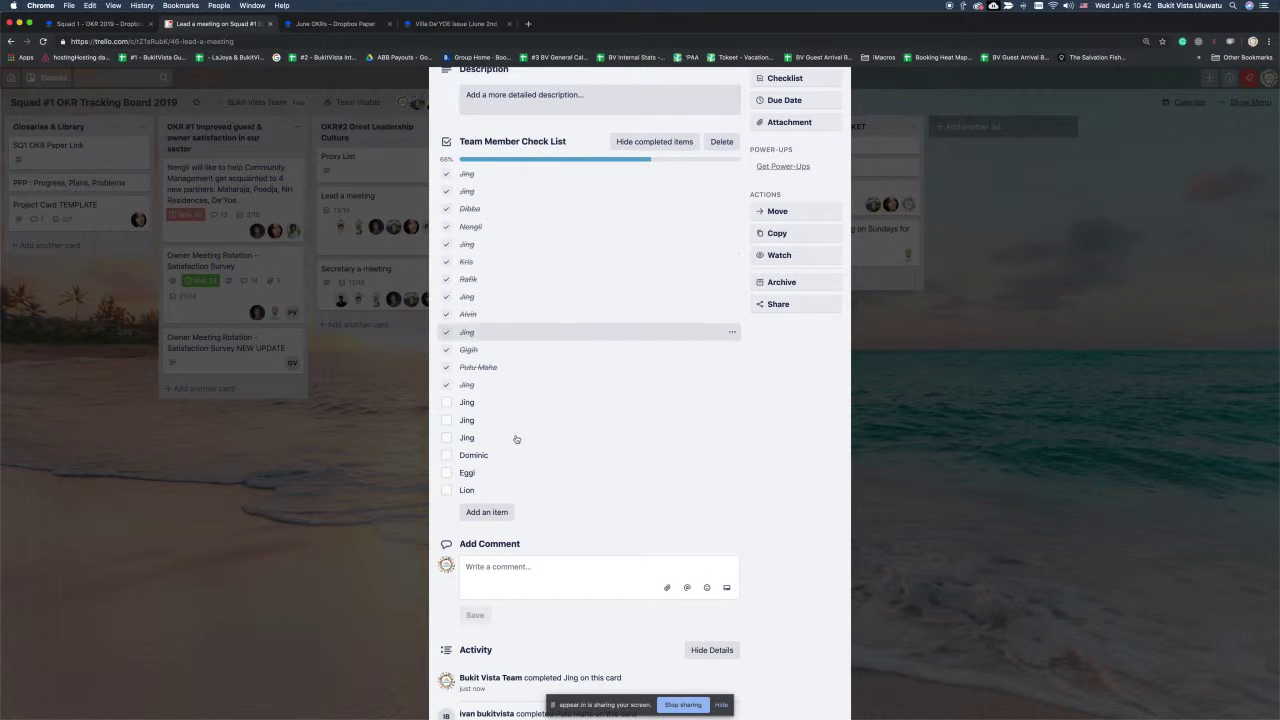
{"action": "left_click", "coordinate": [468, 403]}
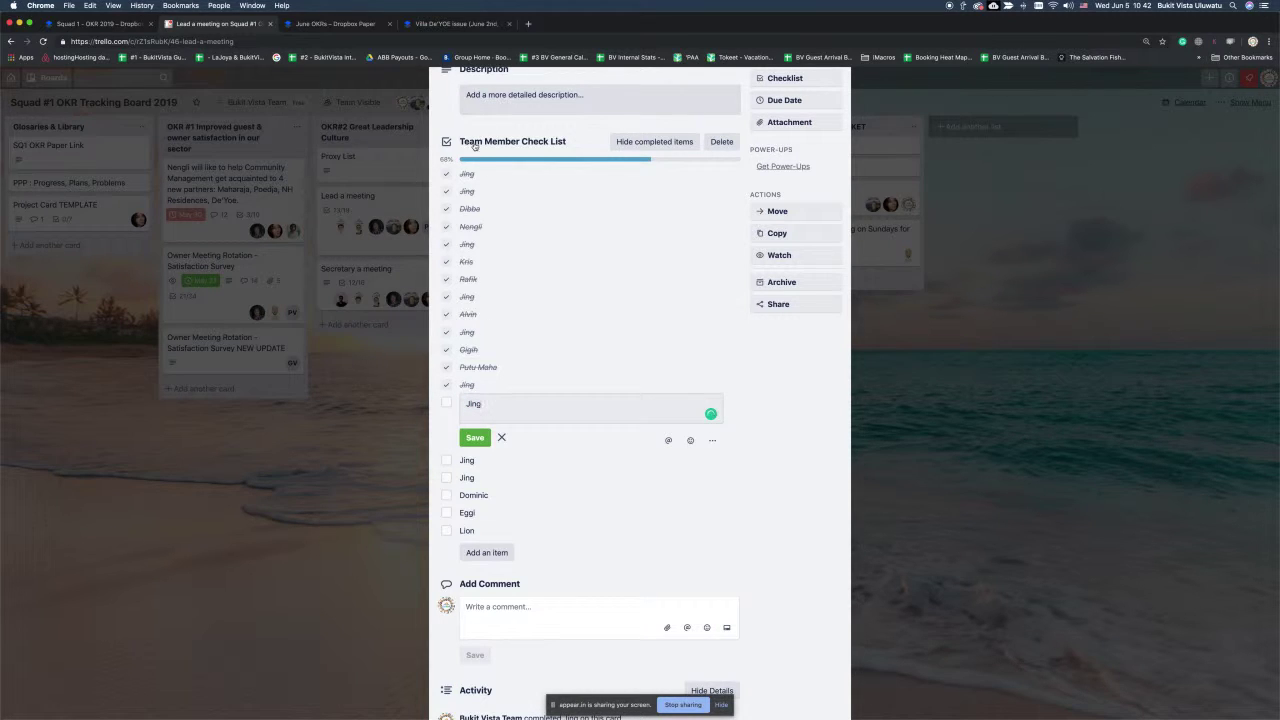
{"action": "double_click", "coordinate": [462, 403]}
{"action": "type", "text": "Nengli"}
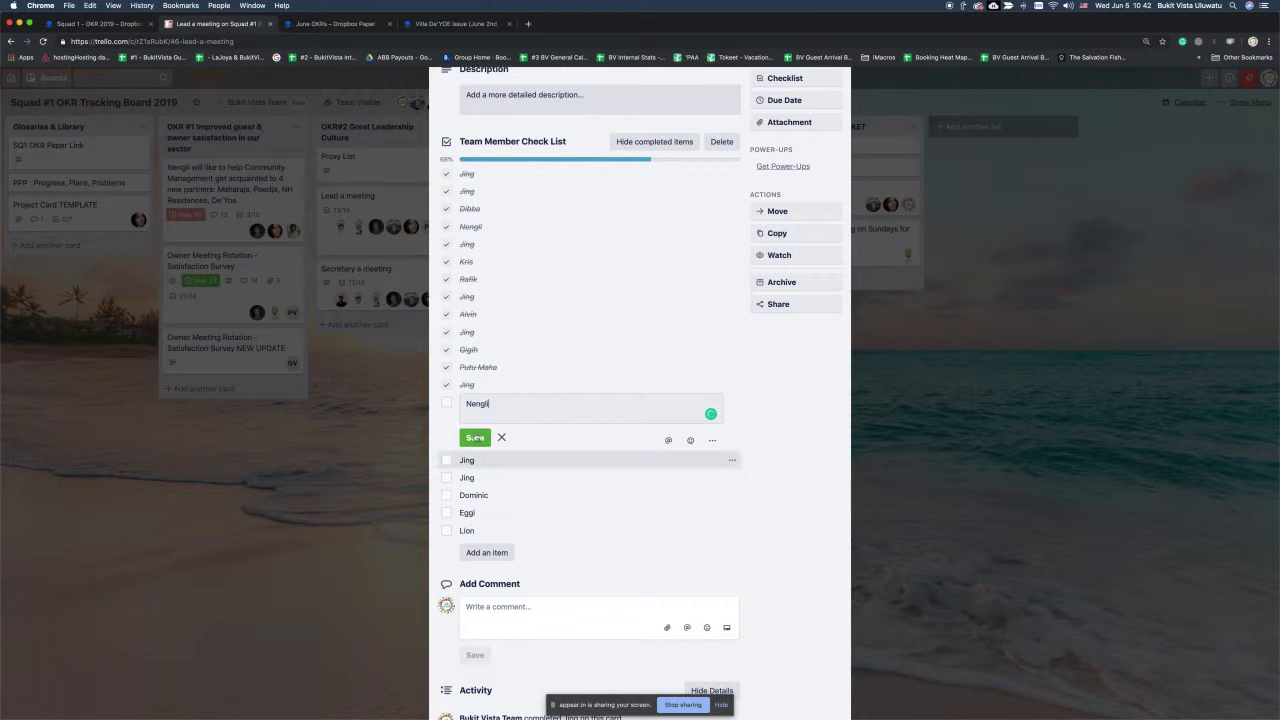
{"action": "left_click", "coordinate": [475, 437]}
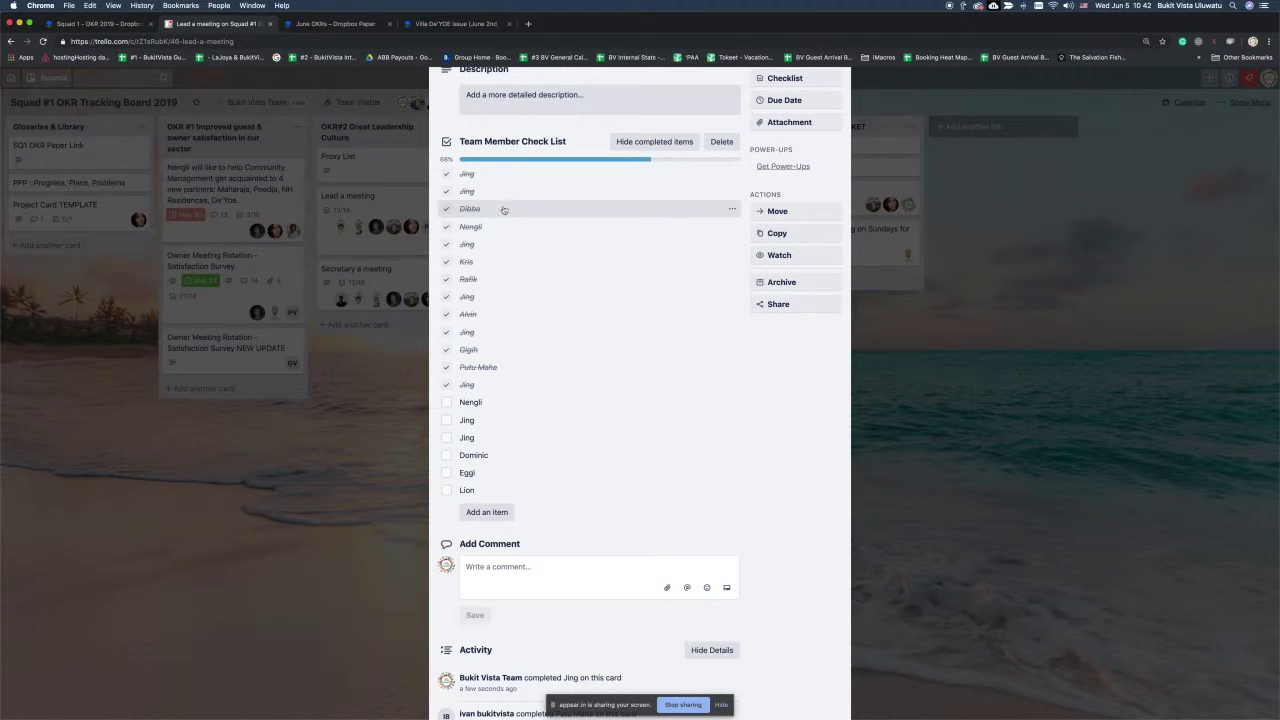
Step: In the Secretary a meeting card's checklist, move the second open member entry above the first
{"action": "left_click", "coordinate": [360, 183]}
{"action": "left_click", "coordinate": [370, 272]}
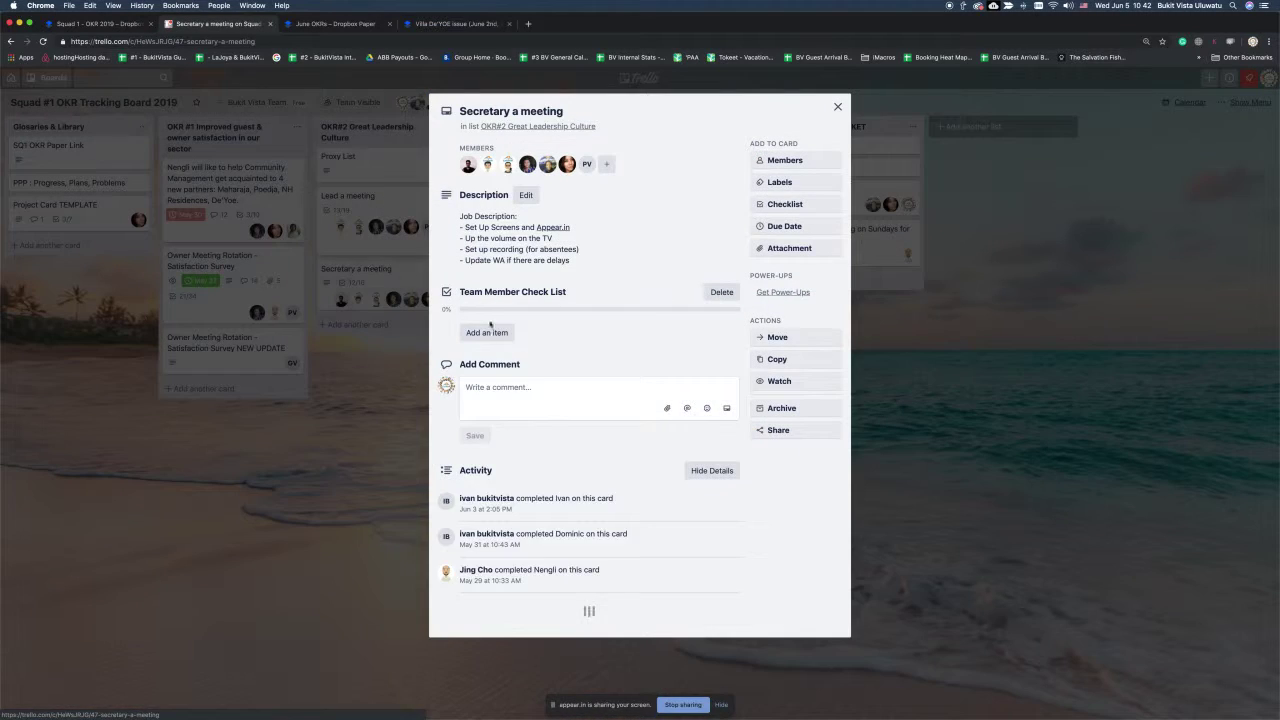
{"action": "scroll", "coordinate": [512, 374], "scroll_direction": "down", "scroll_amount": 3}
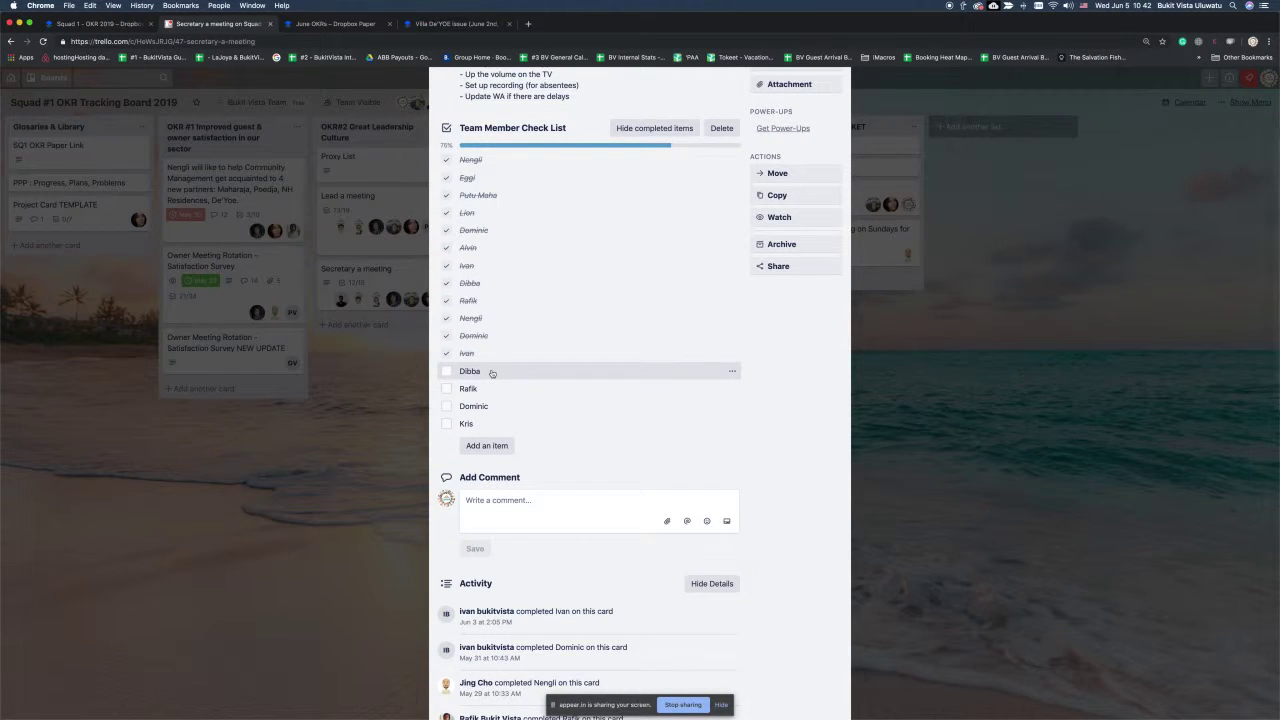
{"action": "left_click_drag", "start_coordinate": [491, 389], "coordinate": [485, 371]}
Step: In the Squad 1 paper, select the "Next Meeting -5 June" heading with its chairperson and secretary line, and place the insertion point before the heading
{"action": "key", "text": "ctrl+shift+Tab"}
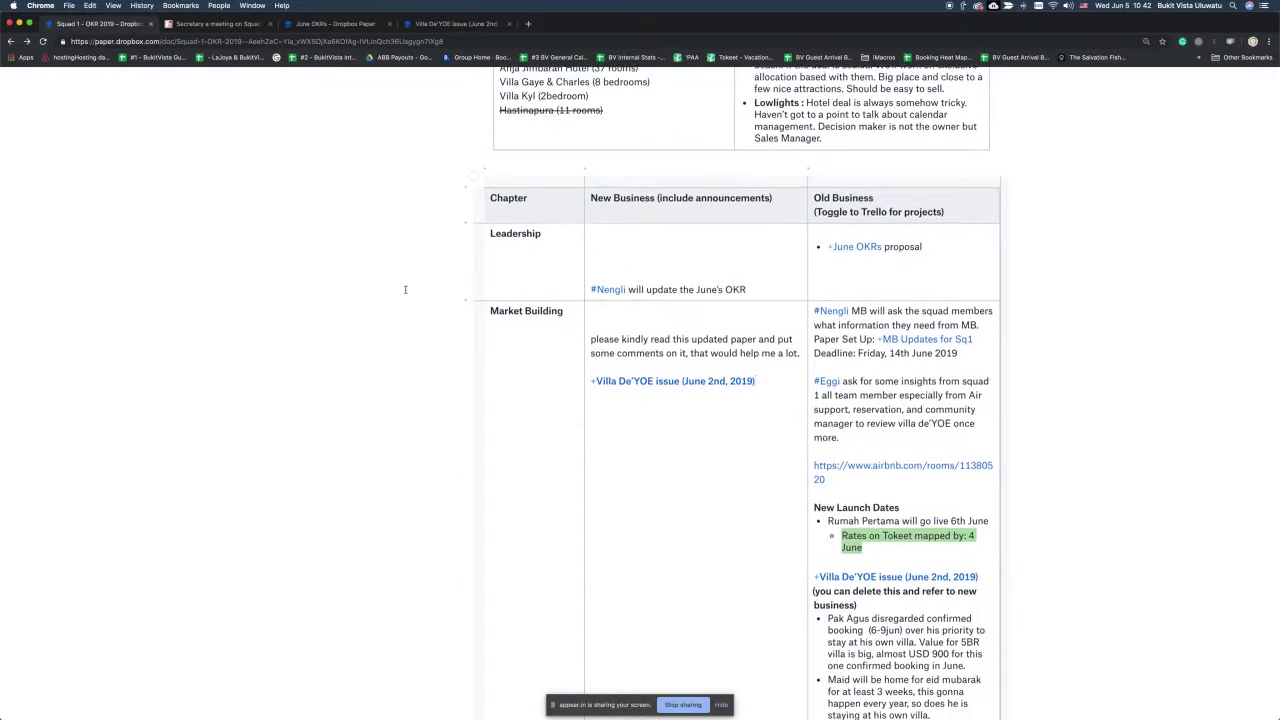
{"action": "scroll", "coordinate": [405, 289], "scroll_direction": "down", "scroll_amount": 20}
{"action": "scroll", "coordinate": [405, 289], "scroll_direction": "up", "scroll_amount": 3}
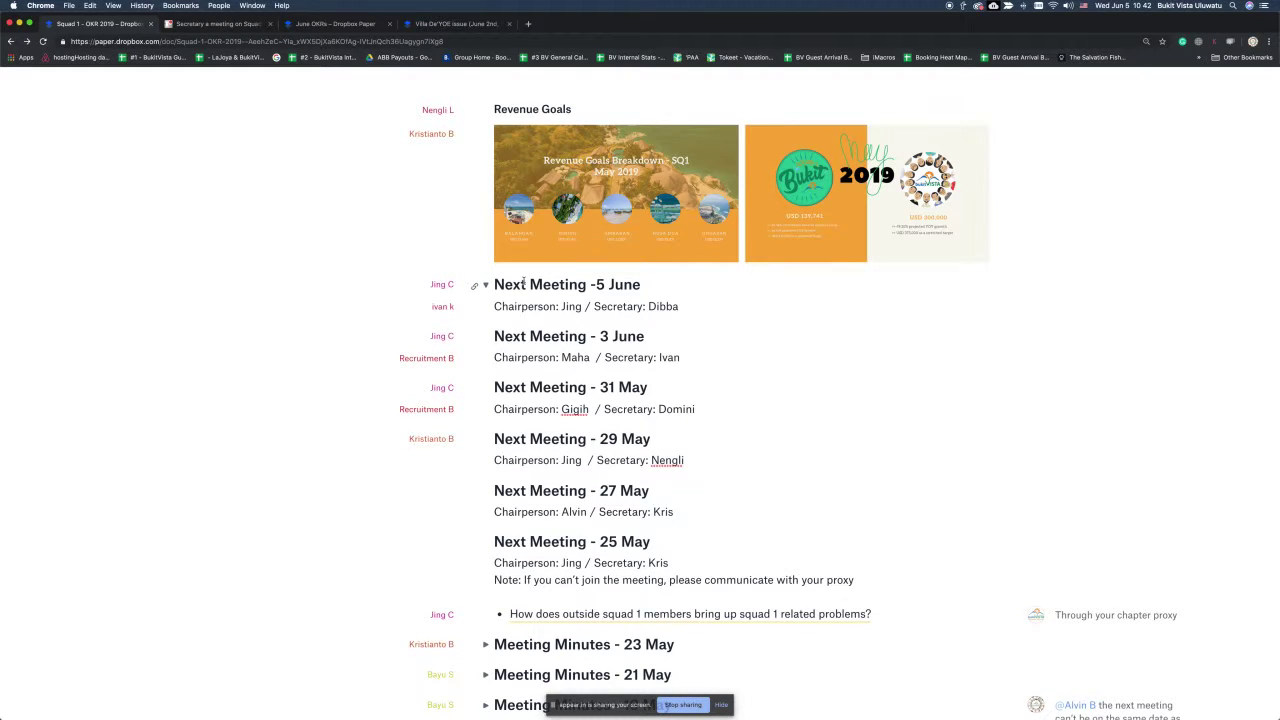
{"action": "triple_click", "coordinate": [523, 283]}
{"action": "key", "text": "shift+Down"}
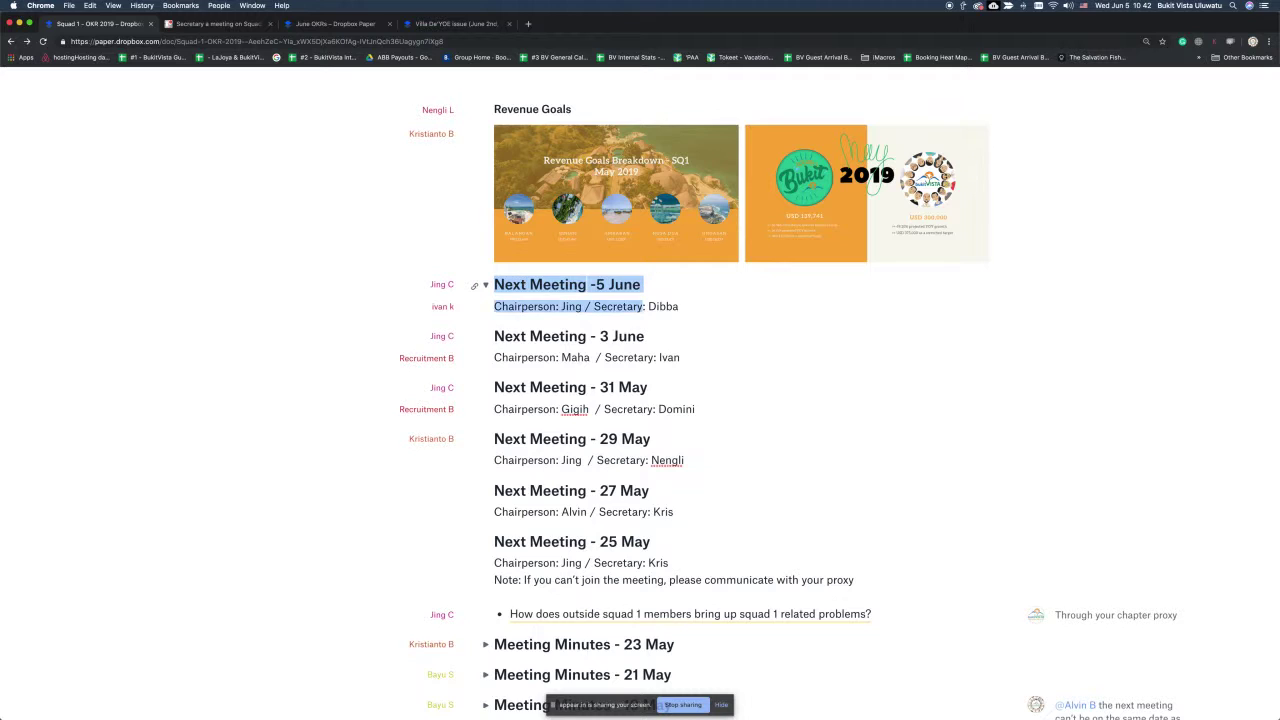
{"action": "key", "text": "shift+End"}
{"action": "key", "text": "Up"}
{"action": "key", "text": "Up"}
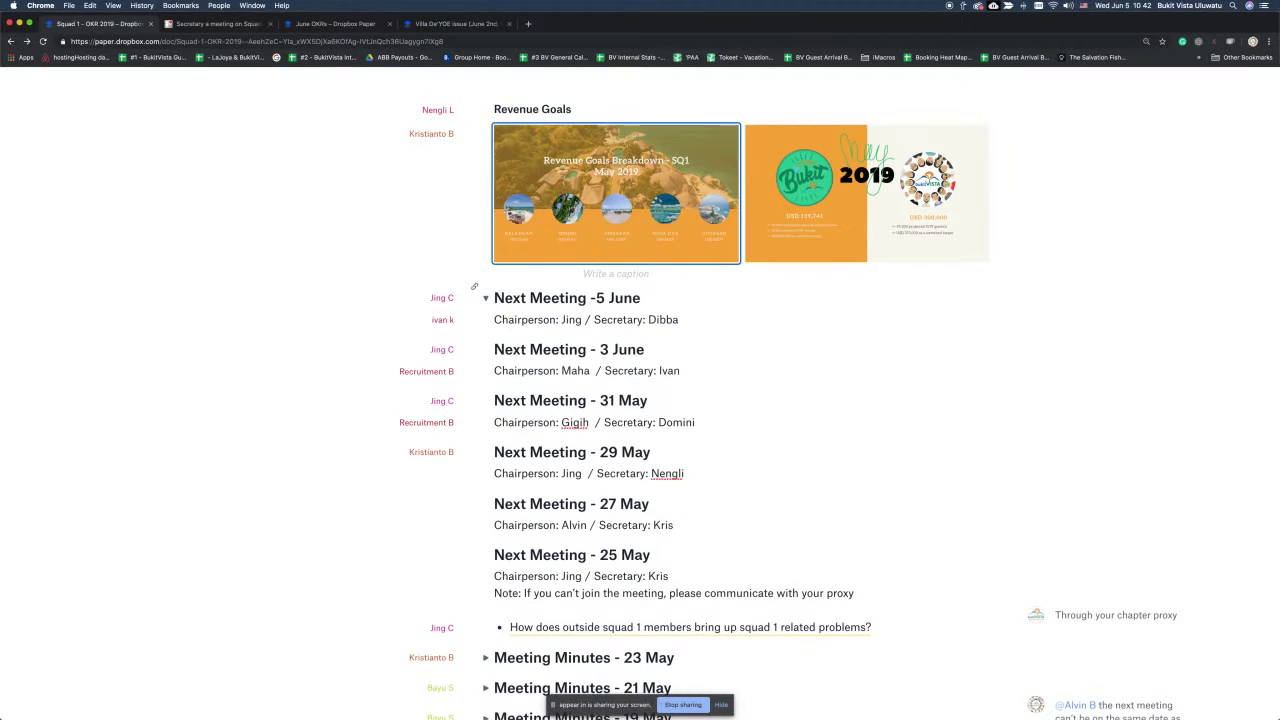
{"action": "key", "text": "Down"}
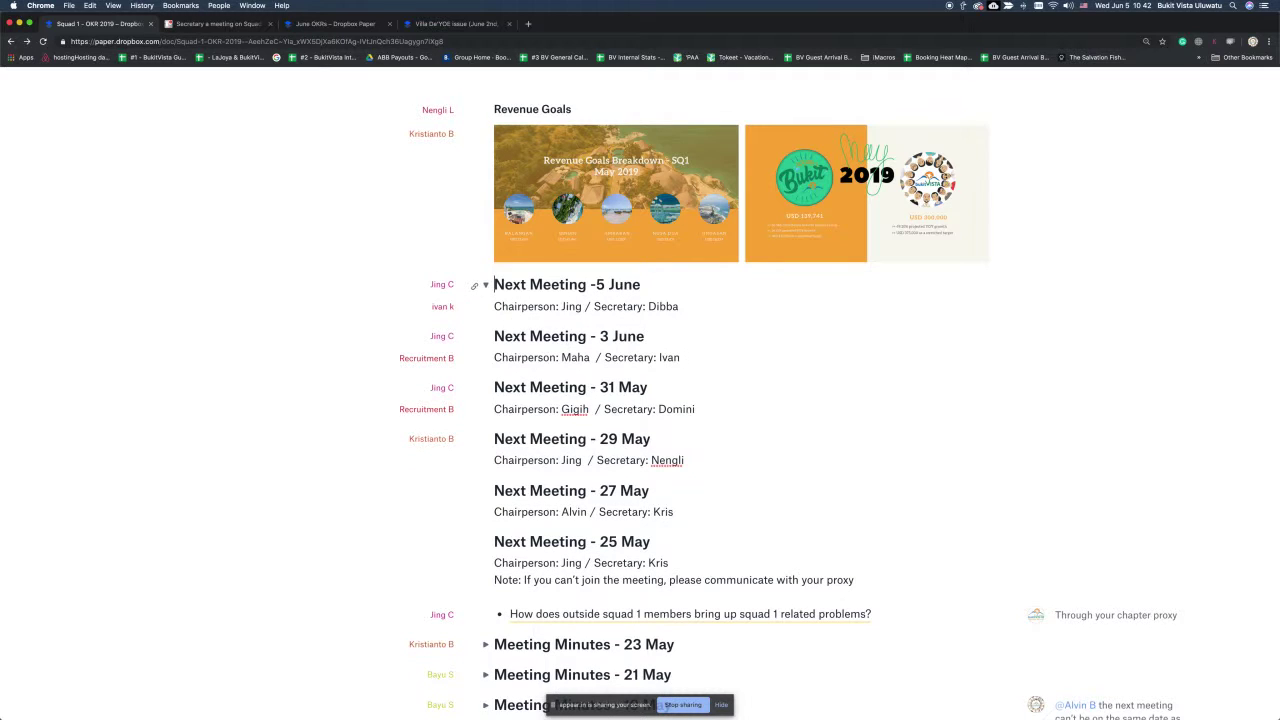
{"action": "key", "text": "Up"}
{"action": "key", "text": "Up"}
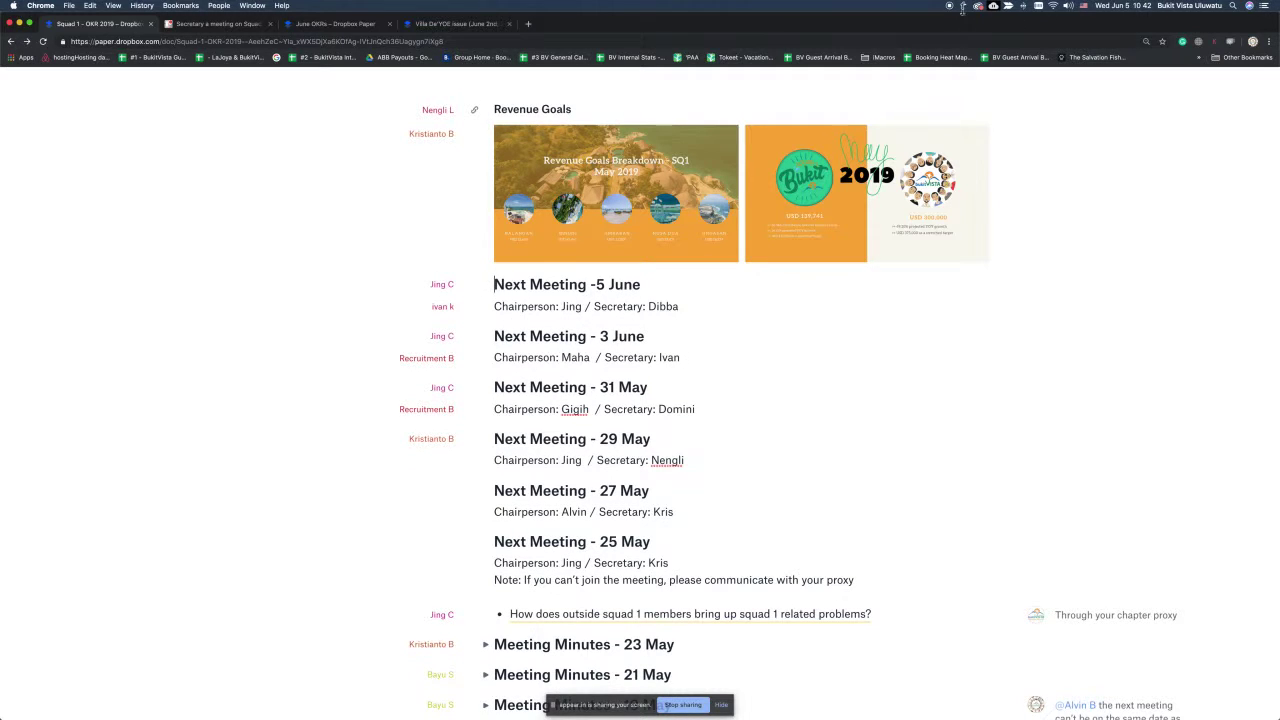